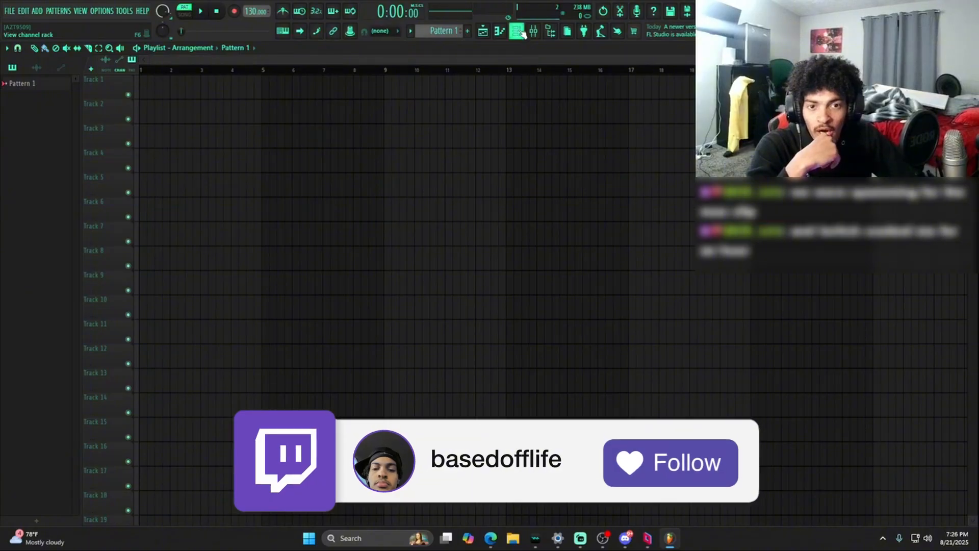
# Show the channel rack and open the list of instruments available for a new channel
pyautogui.click(516, 31)
pyautogui.moveTo(438, 92); pyautogui.dragTo(438, 153)
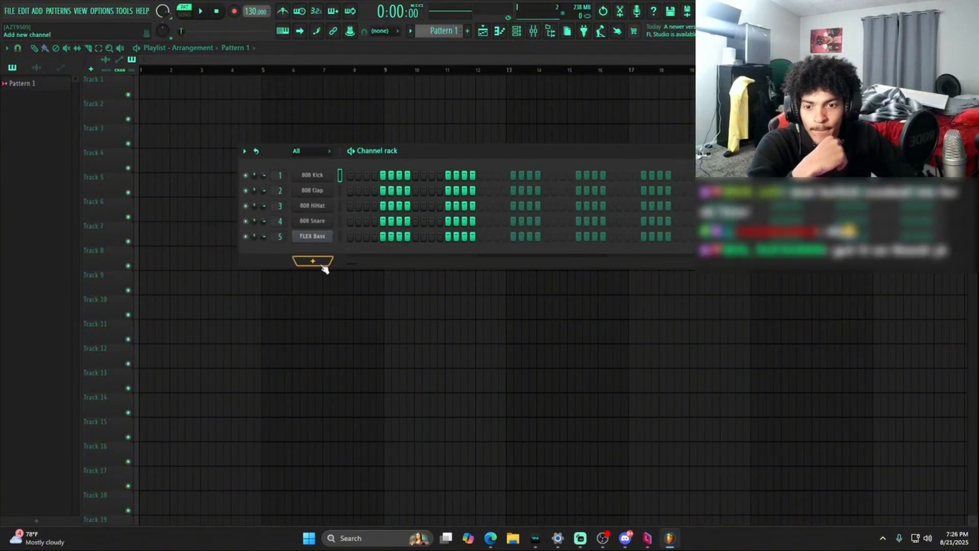
pyautogui.click(312, 261)
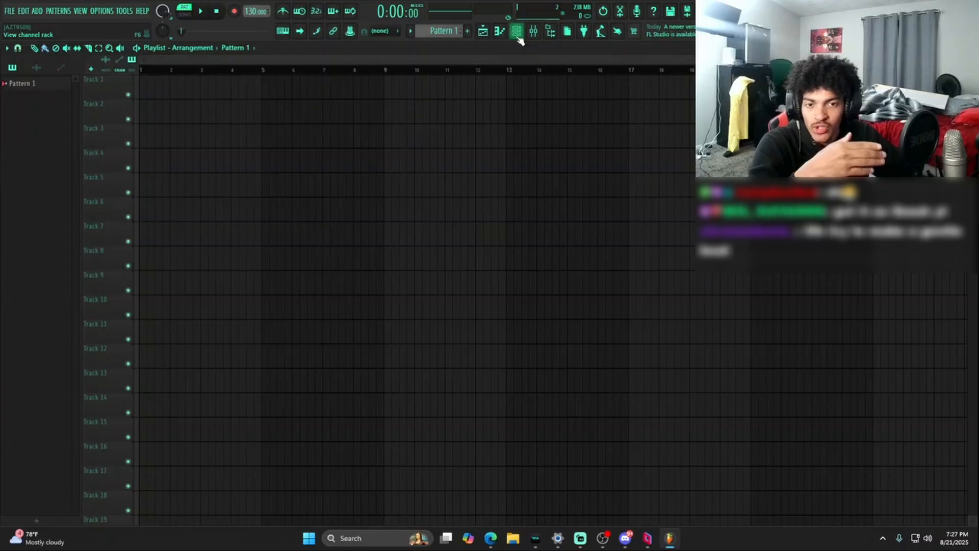
pyautogui.press('F6')
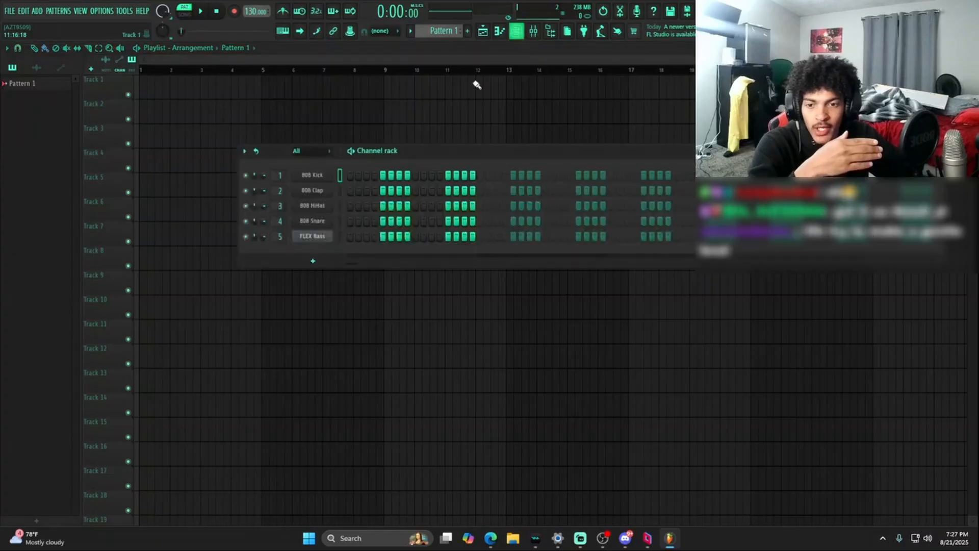
pyautogui.click(332, 263)
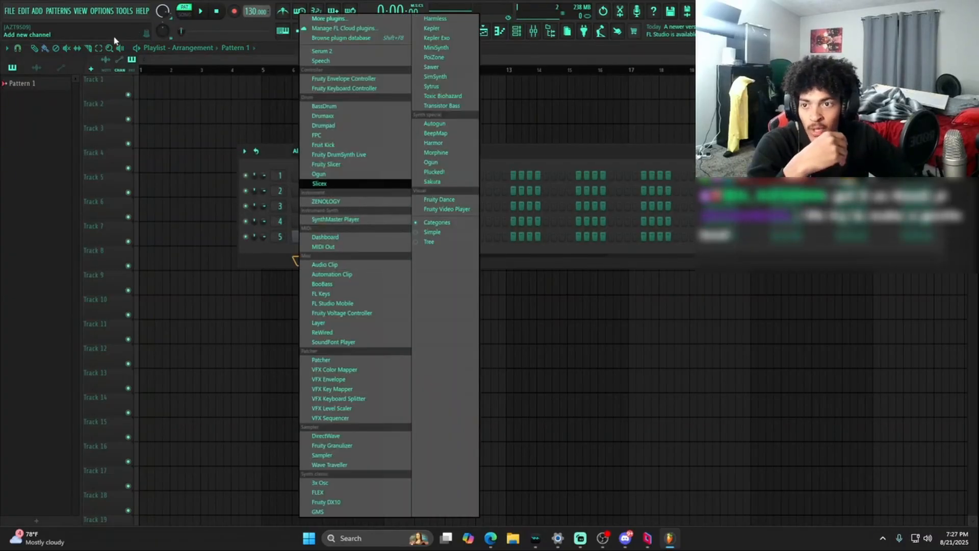
# Scan for installed plugins in the Plugin Manager, check the resulting plugin list and close the manager
pyautogui.click(40, 10)
pyautogui.click(219, 95)
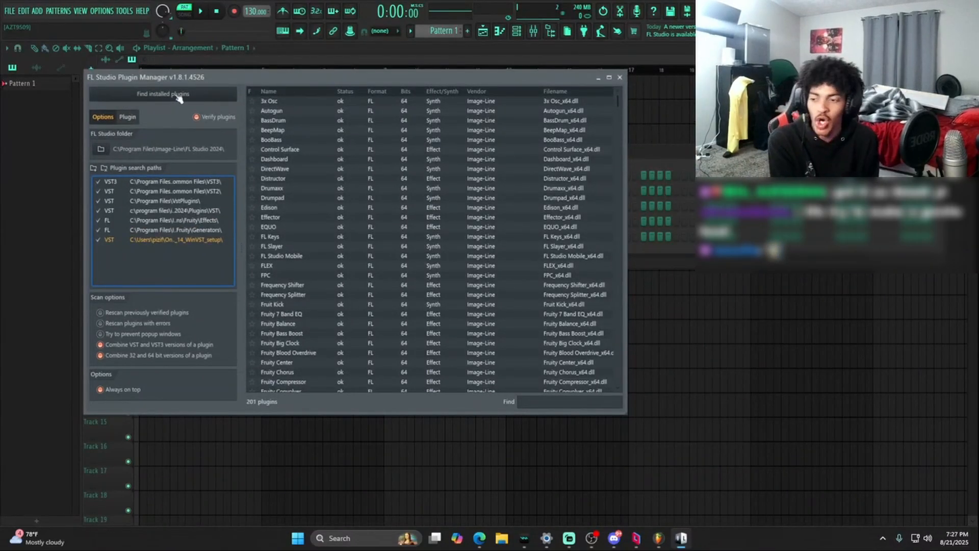
pyautogui.click(178, 96)
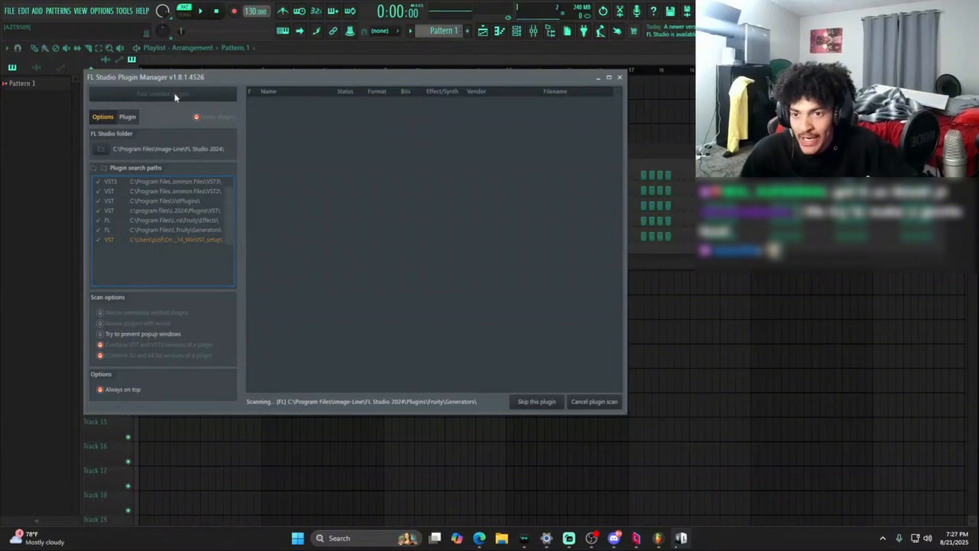
pyautogui.scroll(-9, 372, 283)
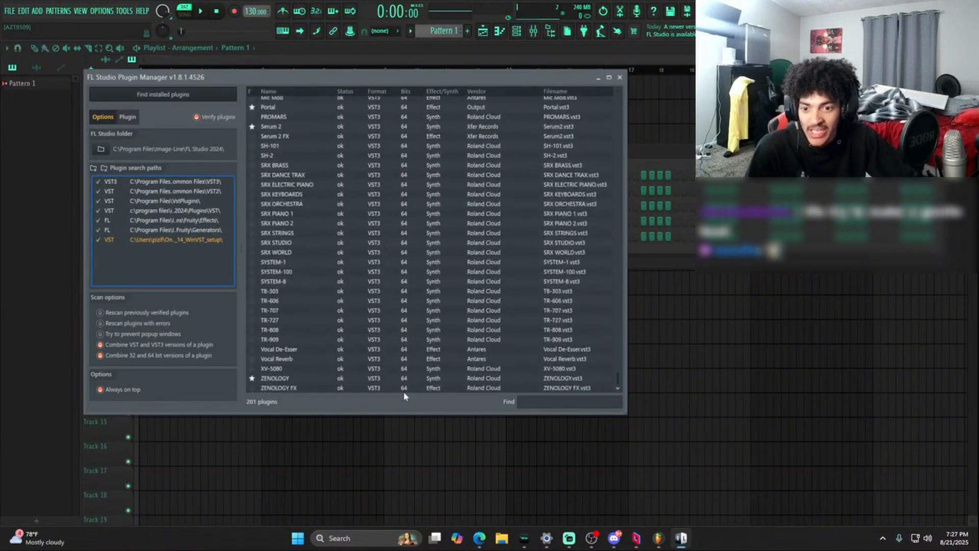
pyautogui.click(619, 77)
# Add a Serum 2 channel and load a preset from the VOLUME.100 SERUM BANK
pyautogui.click(301, 263)
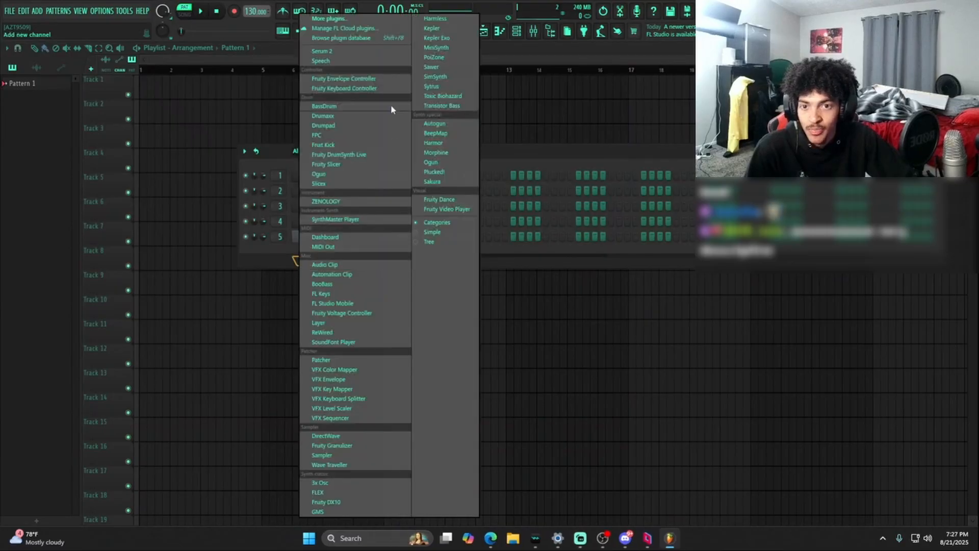
pyautogui.click(347, 53)
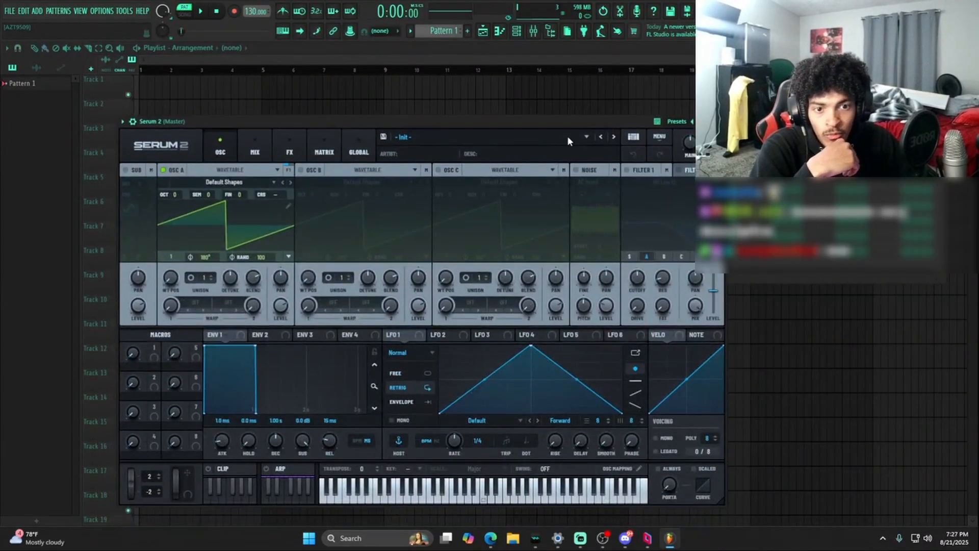
pyautogui.click(567, 136)
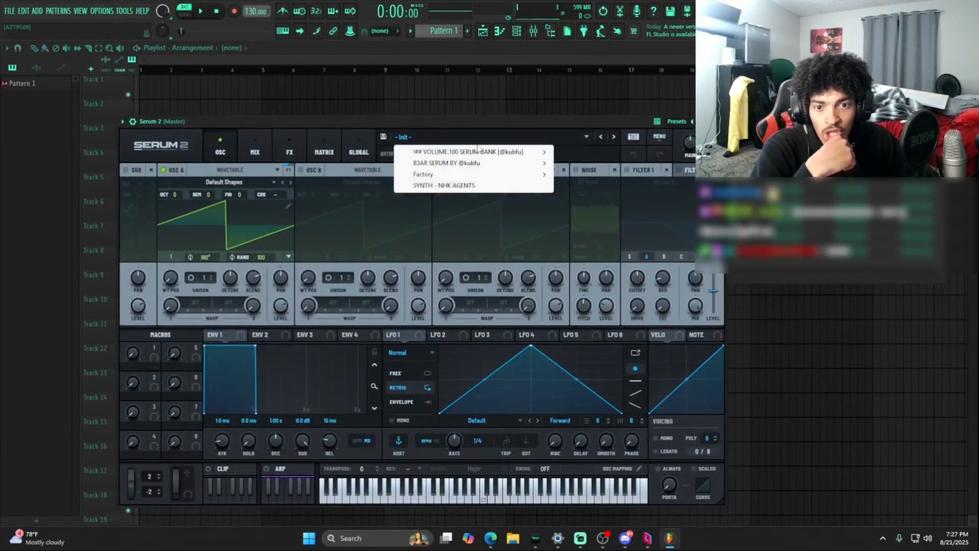
pyautogui.moveTo(479, 152)
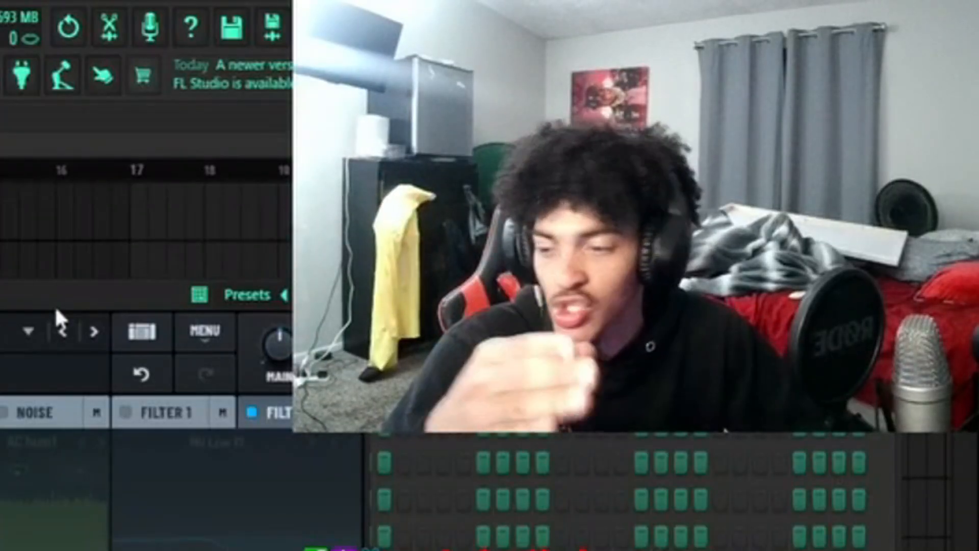
pyautogui.scroll(-1, 53, 286)
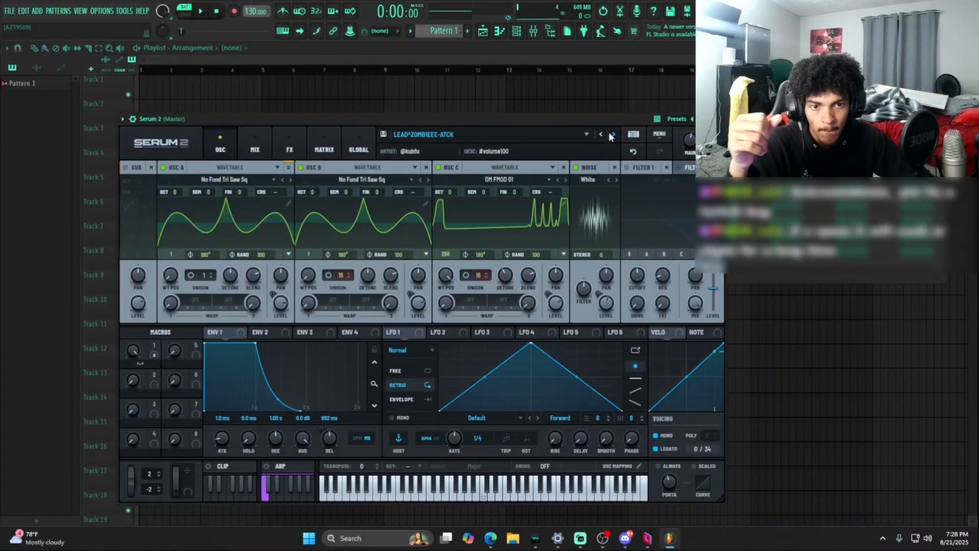
pyautogui.click(612, 134)
pyautogui.click(718, 118)
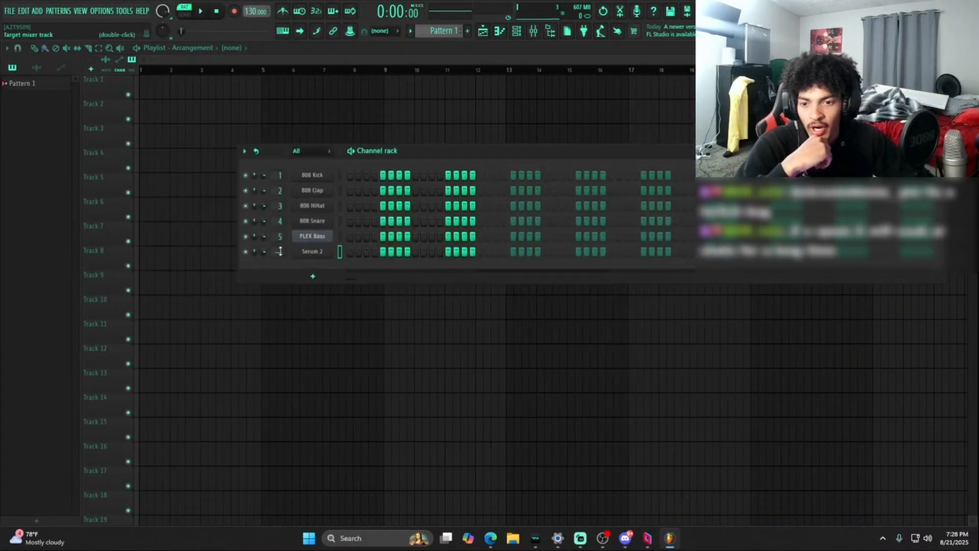
# Route the Serum 2 channel to mixer track 6 and display the mixer beside the channel rack
pyautogui.moveTo(284, 251); pyautogui.dragTo(284, 240)
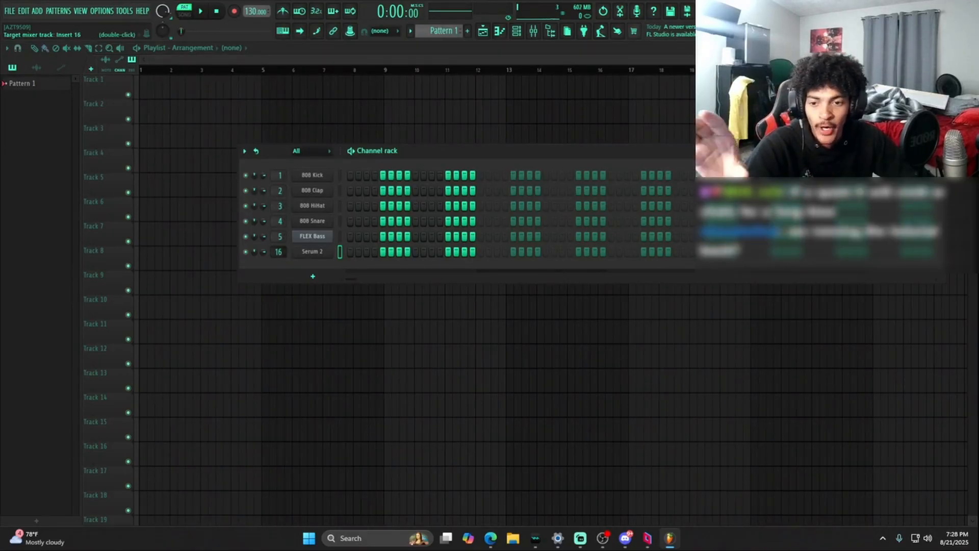
pyautogui.scroll(1, 283, 253)
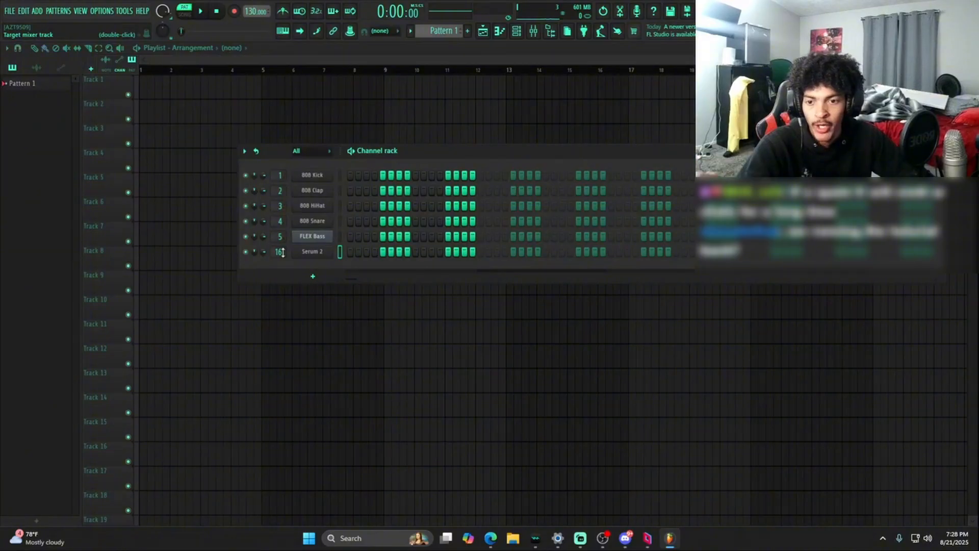
pyautogui.scroll(1, 283, 252)
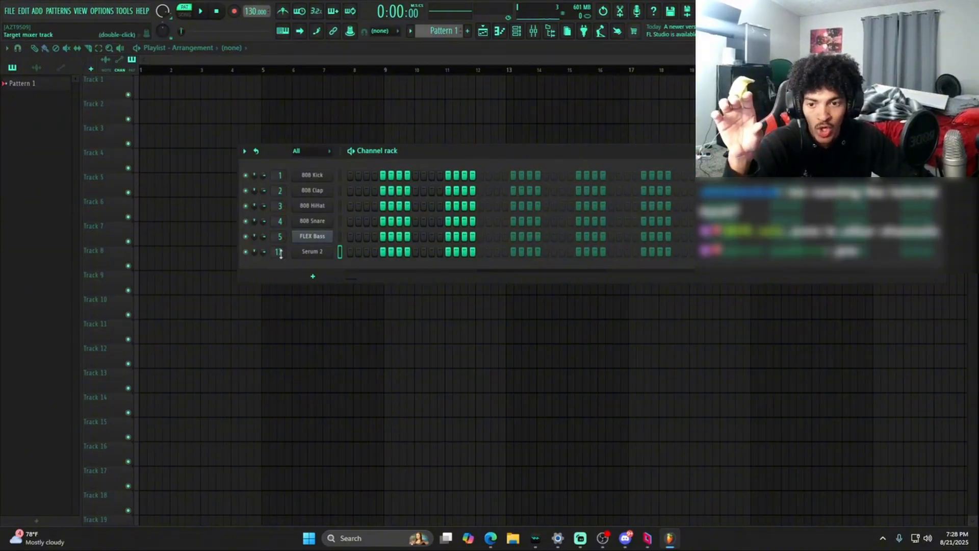
pyautogui.scroll(1, 282, 253)
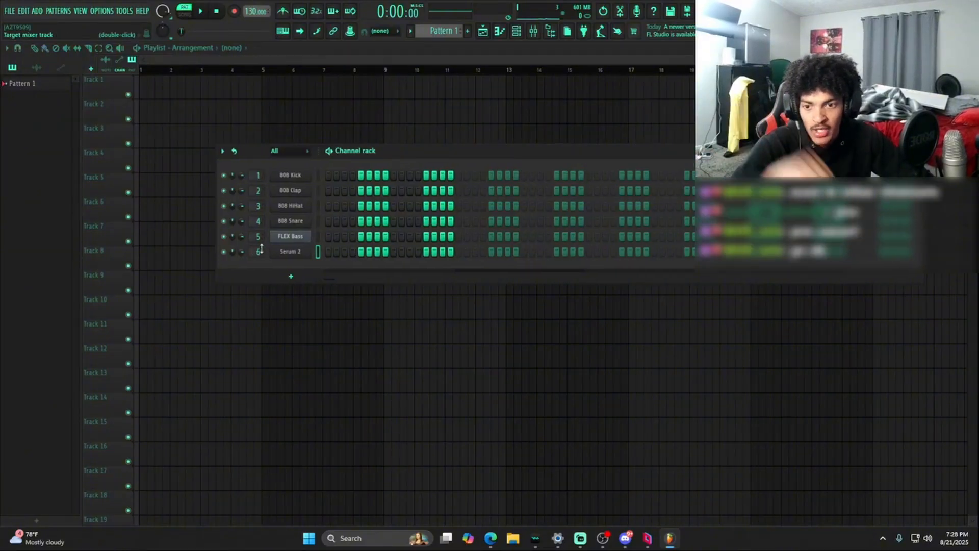
pyautogui.click(533, 32)
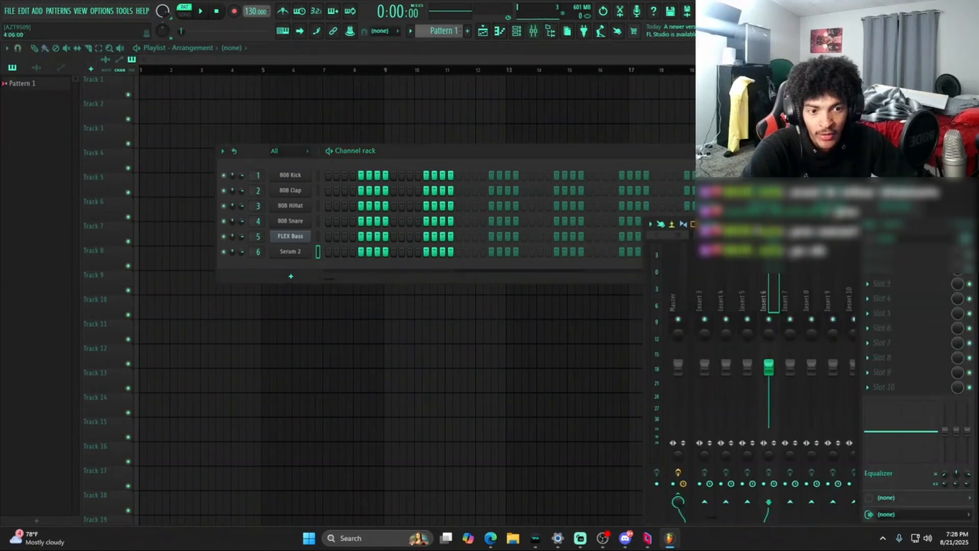
pyautogui.moveTo(779, 246); pyautogui.dragTo(473, 226)
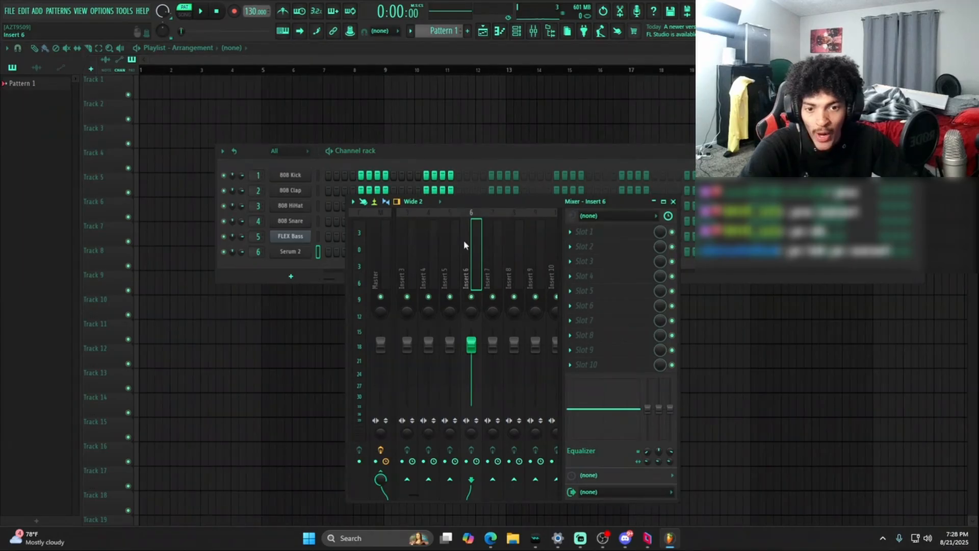
# Open the piano roll for Serum 2 and place a D6 note about one bar long at the start
pyautogui.rightClick(312, 250)
pyautogui.click(332, 251)
pyautogui.click(82, 305)
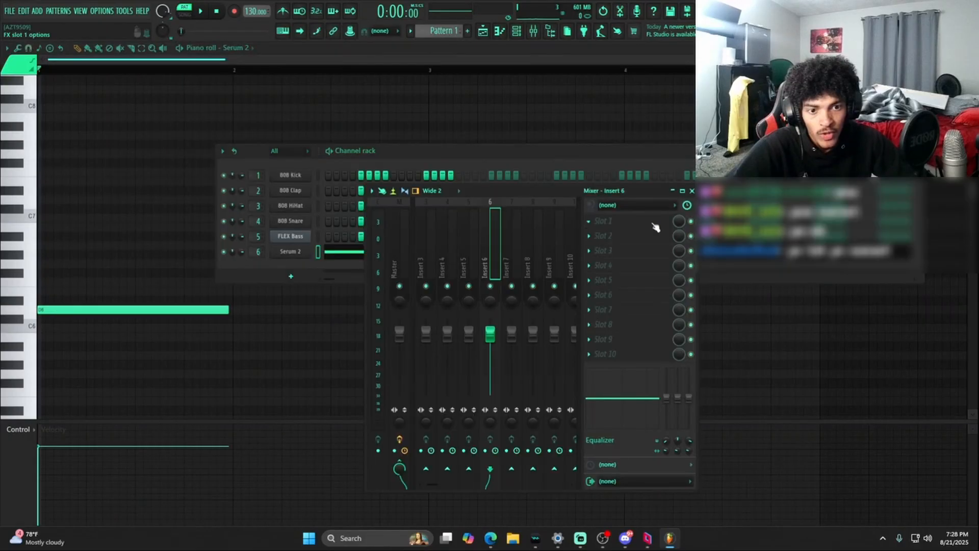
# Load Fruity Parametric EQ 2 into the first effect slot of Insert 6 and reposition its window over the mixer
pyautogui.click(632, 220)
pyautogui.moveTo(601, 233)
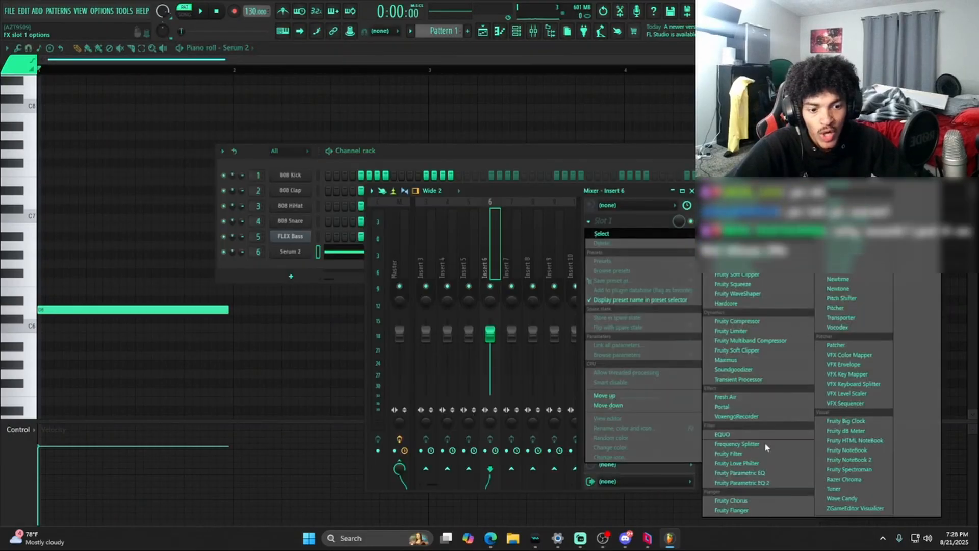
pyautogui.click(749, 482)
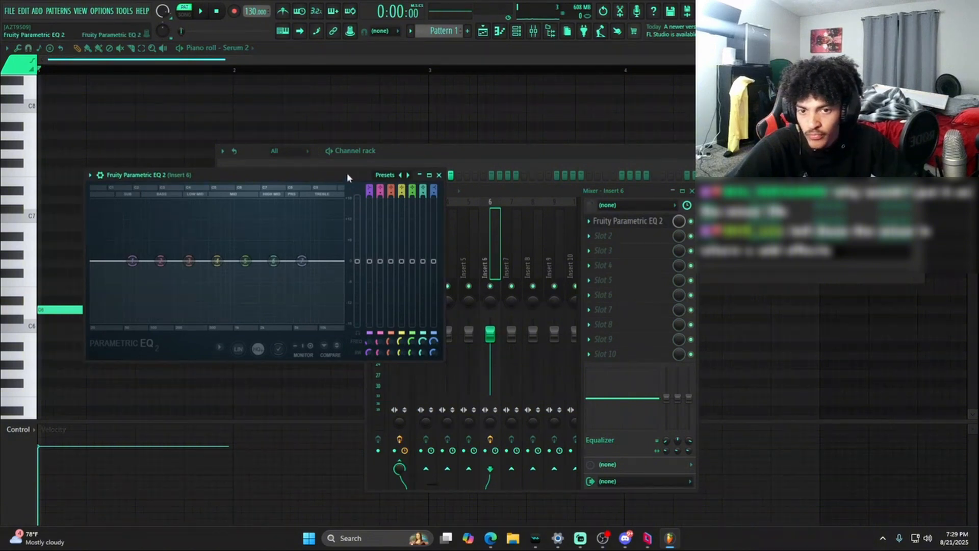
pyautogui.moveTo(347, 173); pyautogui.dragTo(403, 165)
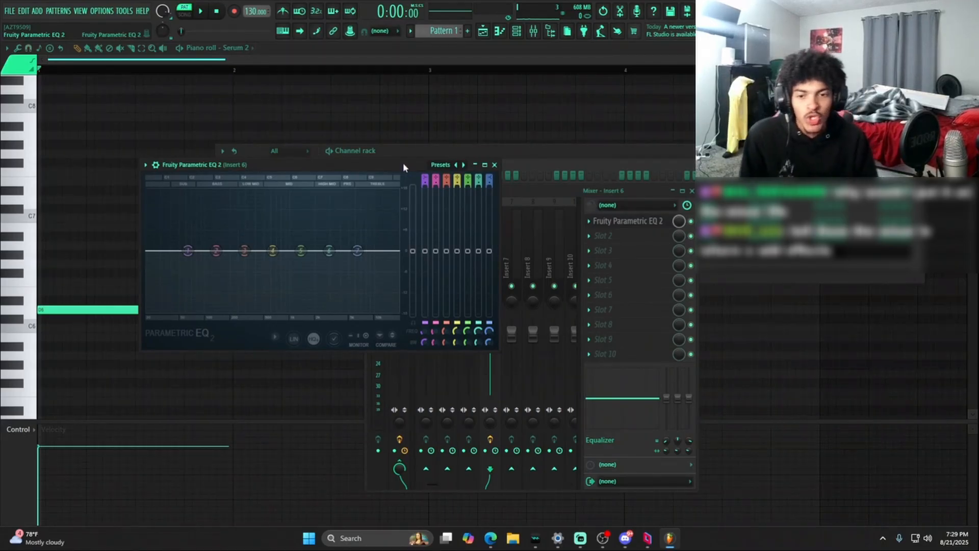
pyautogui.moveTo(401, 166); pyautogui.dragTo(518, 144)
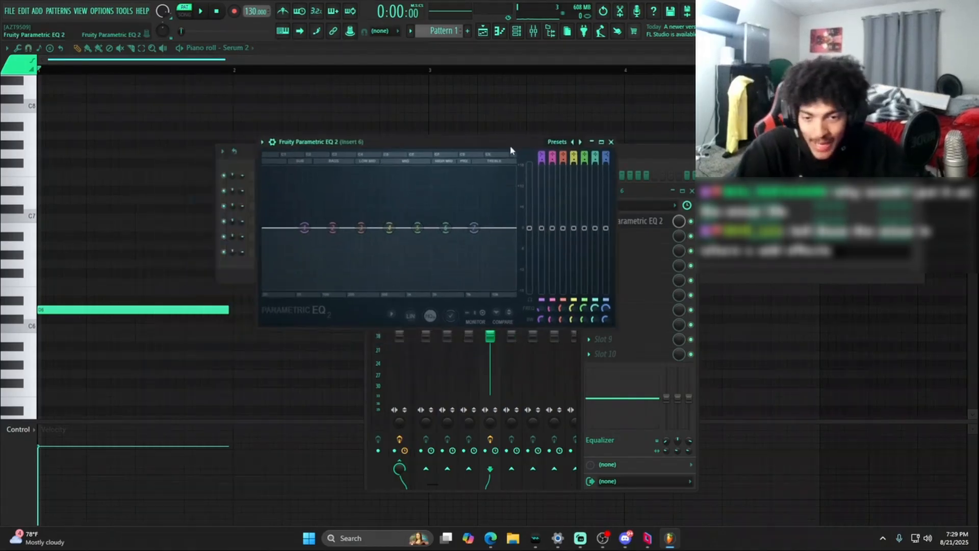
# Play the pattern while moving the EQ's band 7 high shelf to about 4300 Hz with a slight cut, and close the EQ
pyautogui.press('space')
pyautogui.moveTo(475, 228)
pyautogui.mouseDown()
pyautogui.moveTo(480, 255)
pyautogui.moveTo(467, 275)
pyautogui.moveTo(316, 288)
pyautogui.moveTo(319, 180)
pyautogui.moveTo(437, 259)
pyautogui.moveTo(343, 282)
pyautogui.moveTo(457, 232)
pyautogui.mouseUp()
pyautogui.press('space')
pyautogui.press('space')
pyautogui.press('space')
pyautogui.press('space')
pyautogui.press('space')
pyautogui.press('space')
pyautogui.press('space')
pyautogui.press('space')
pyautogui.press('space')
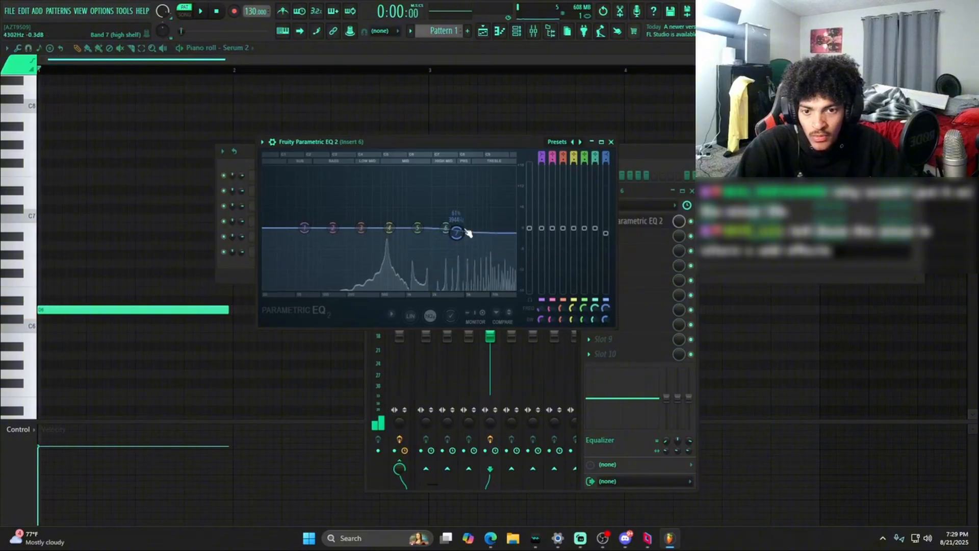
pyautogui.click(610, 141)
# Load Gross Beat into the second effect slot of Insert 6 and apply its Momentary preset
pyautogui.click(612, 235)
pyautogui.moveTo(612, 248)
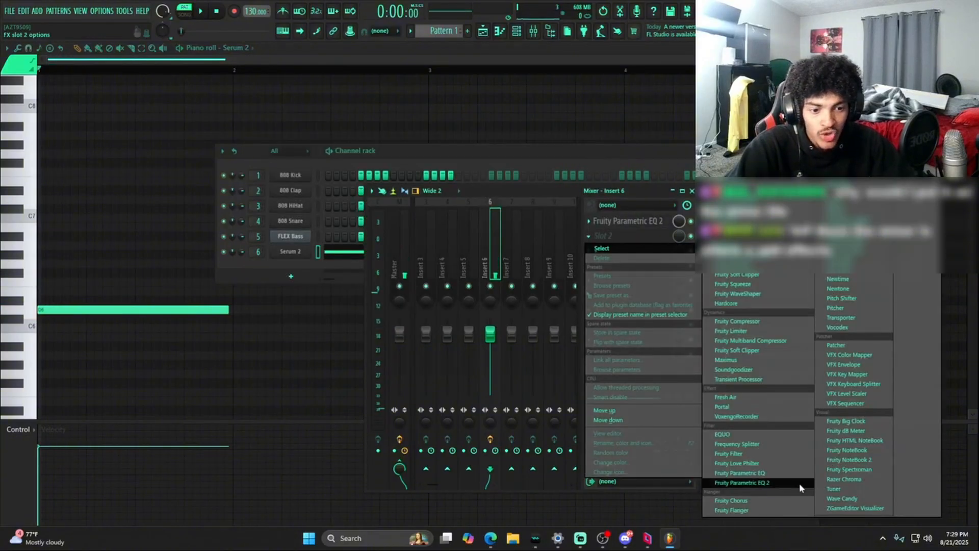
pyautogui.click(816, 144)
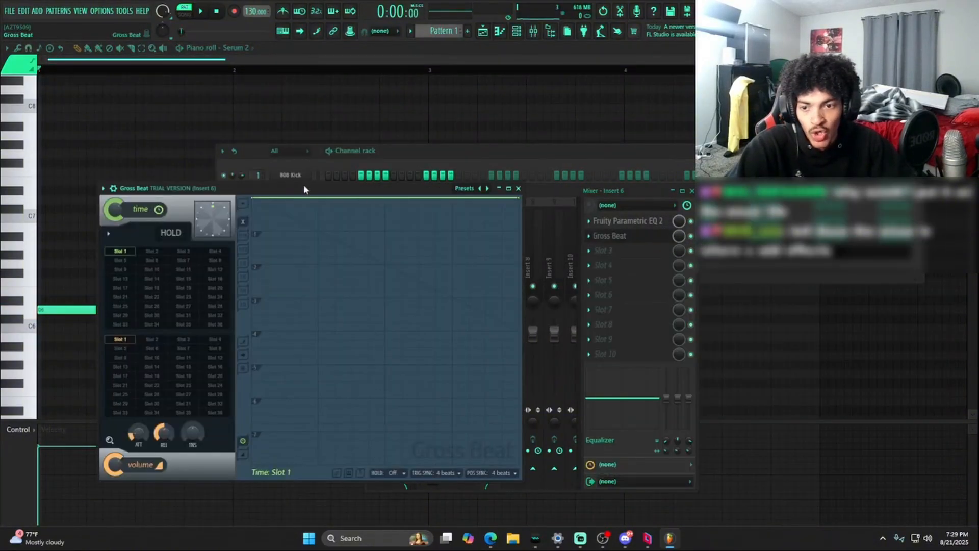
pyautogui.moveTo(304, 187); pyautogui.dragTo(341, 173)
pyautogui.click(501, 175)
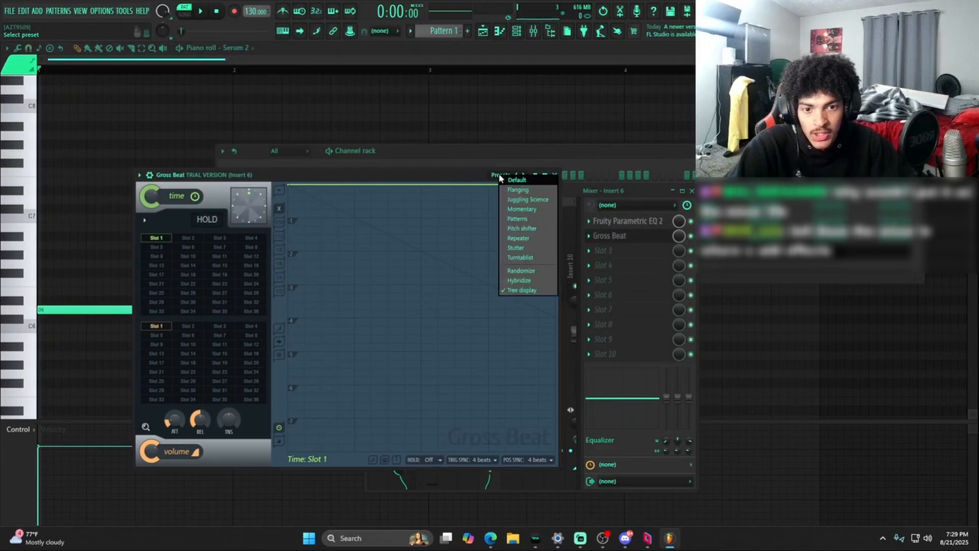
pyautogui.click(543, 209)
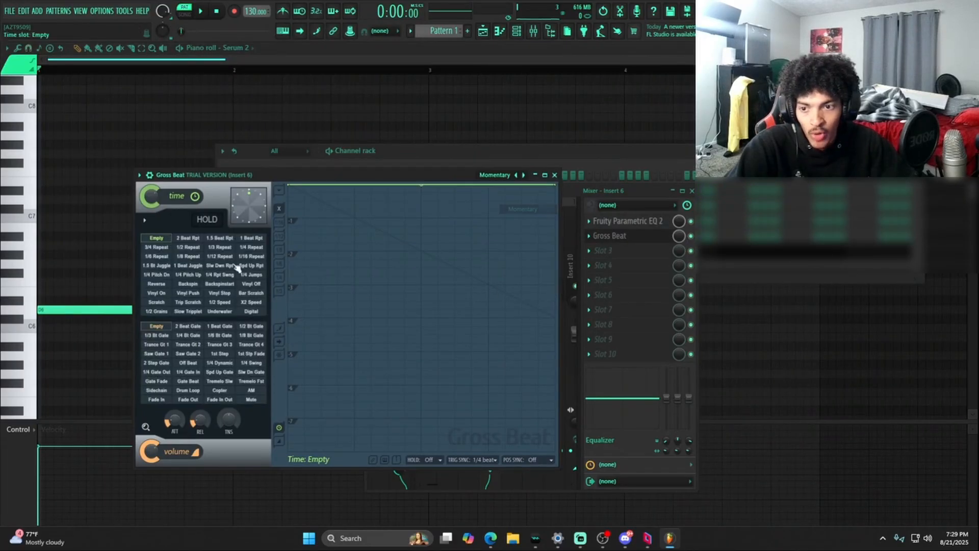
# Audition Gross Beat's 1/6 Repeat and 1/2 Repeat time slots during playback
pyautogui.click(188, 246)
pyautogui.click(156, 256)
pyautogui.press('space')
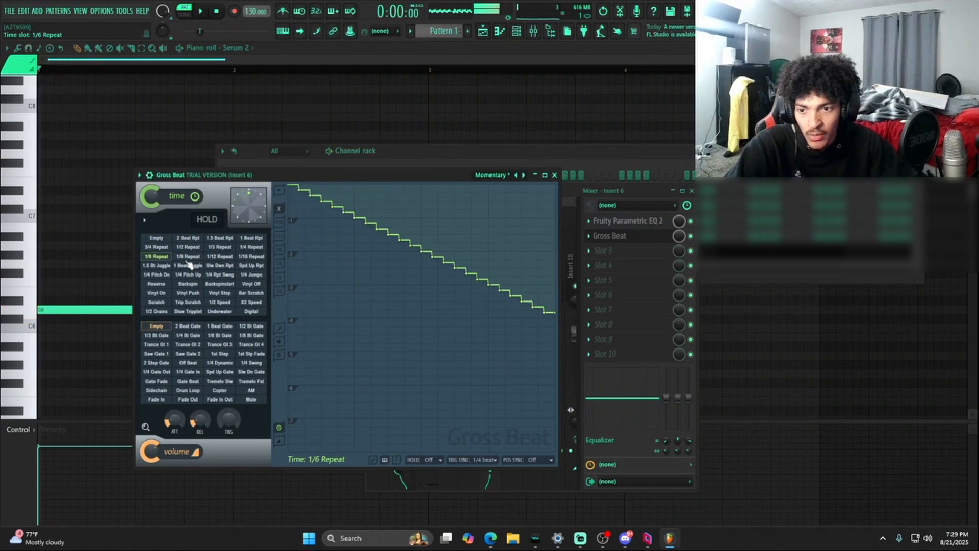
pyautogui.click(188, 247)
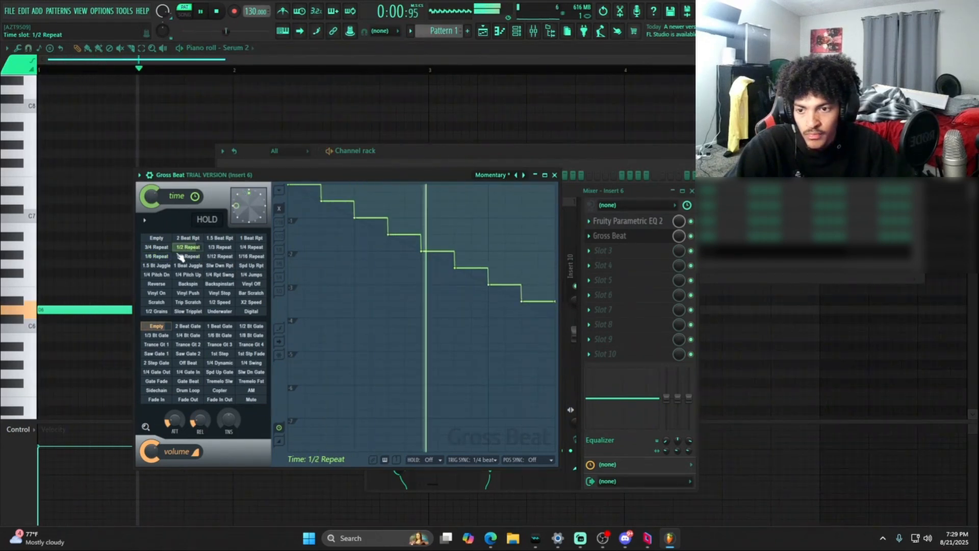
# Set Gross Beat's time slot to Empty and its volume slot to Trance Gt 2, and stop playback
pyautogui.click(157, 237)
pyautogui.click(188, 344)
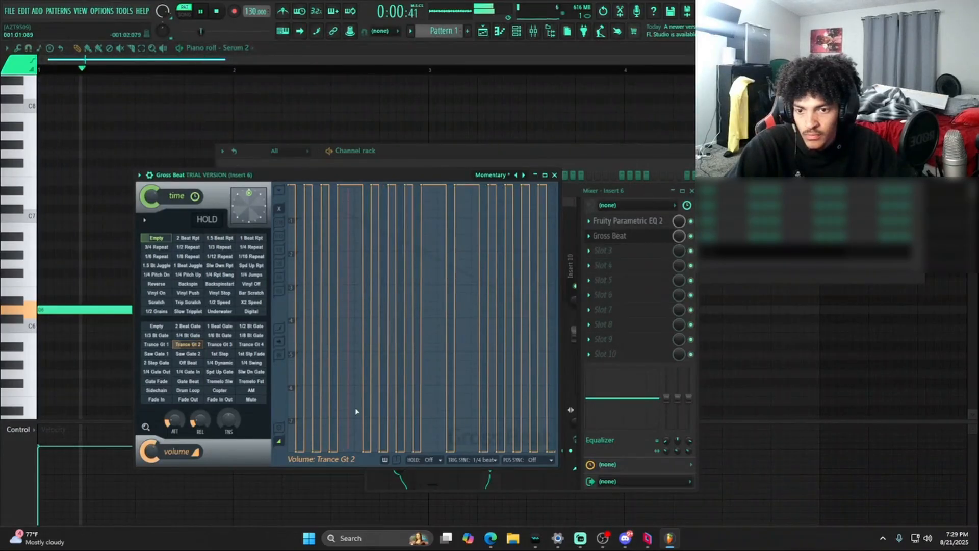
pyautogui.press('space')
# Disable Gross Beat and Fruity Parametric EQ 2 on Insert 6 and close the mixer and all other floating windows
pyautogui.click(691, 235)
pyautogui.click(691, 221)
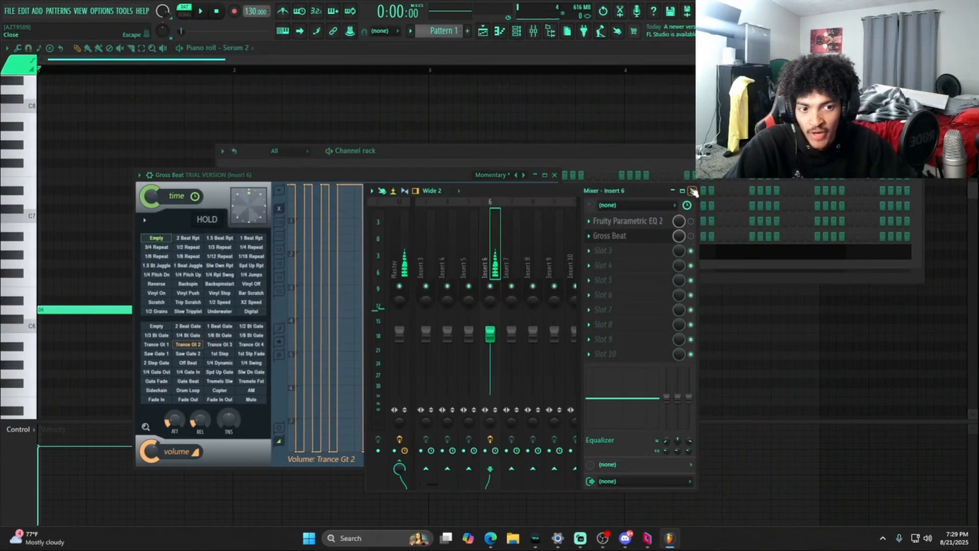
pyautogui.click(692, 191)
pyautogui.press('F12')
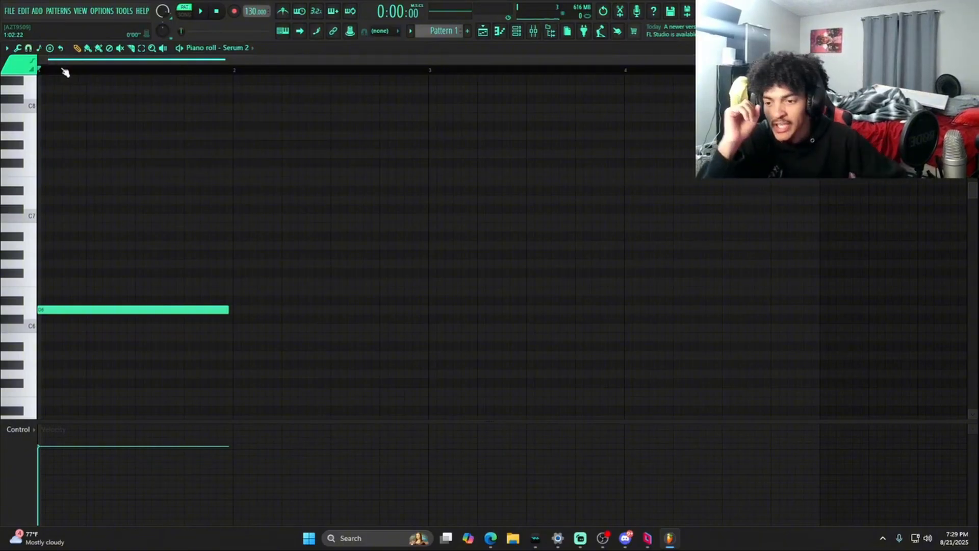
# Delete the D6 note from the Serum 2 piano roll
pyautogui.rightClick(180, 309)
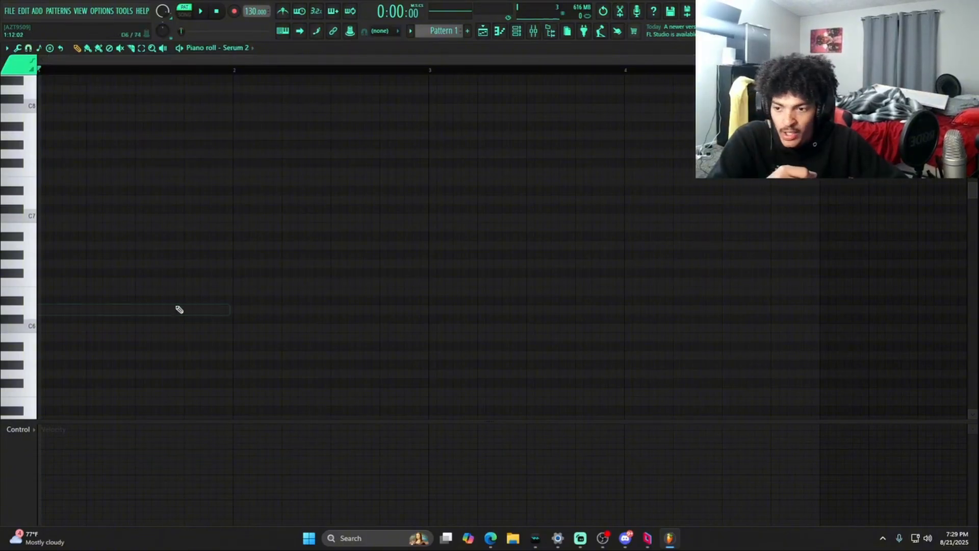
# Set the piano roll's scale highlighting to Minor Natural (Aeolian) with root note D
pyautogui.click(10, 49)
pyautogui.moveTo(52, 100)
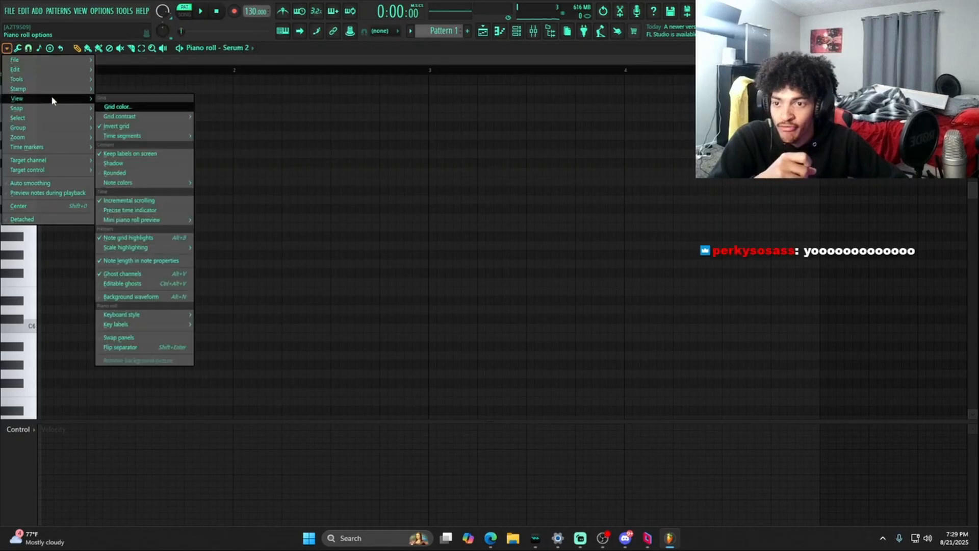
pyautogui.moveTo(165, 252)
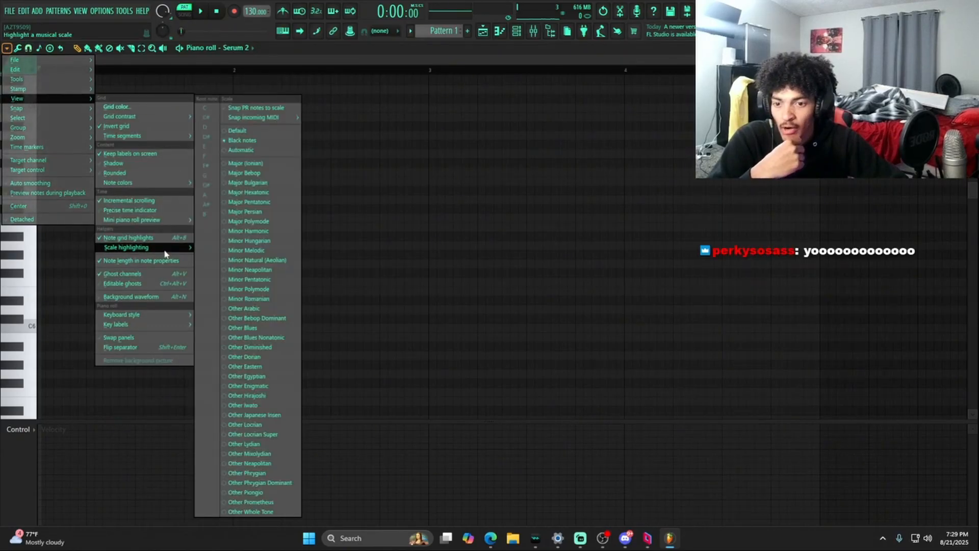
pyautogui.click(257, 261)
pyautogui.click(8, 49)
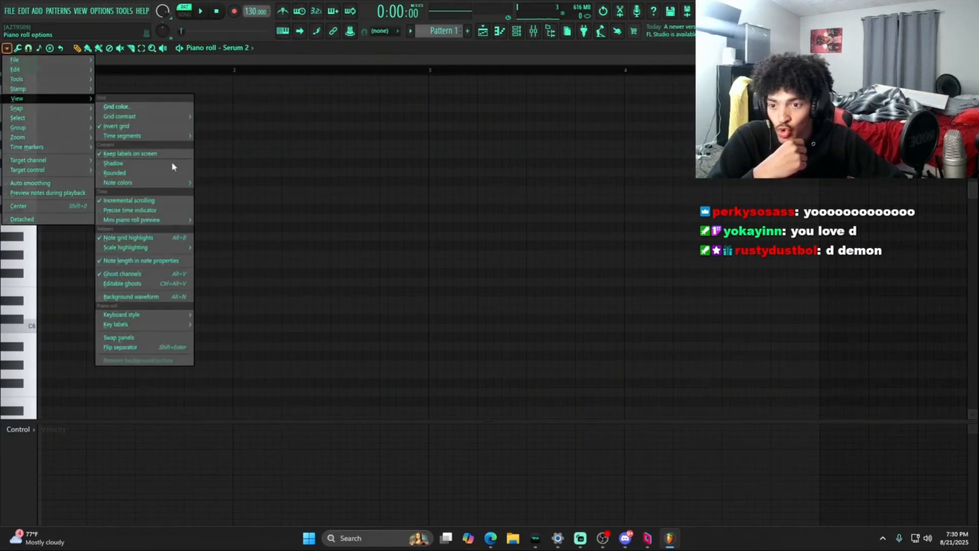
pyautogui.moveTo(143, 249)
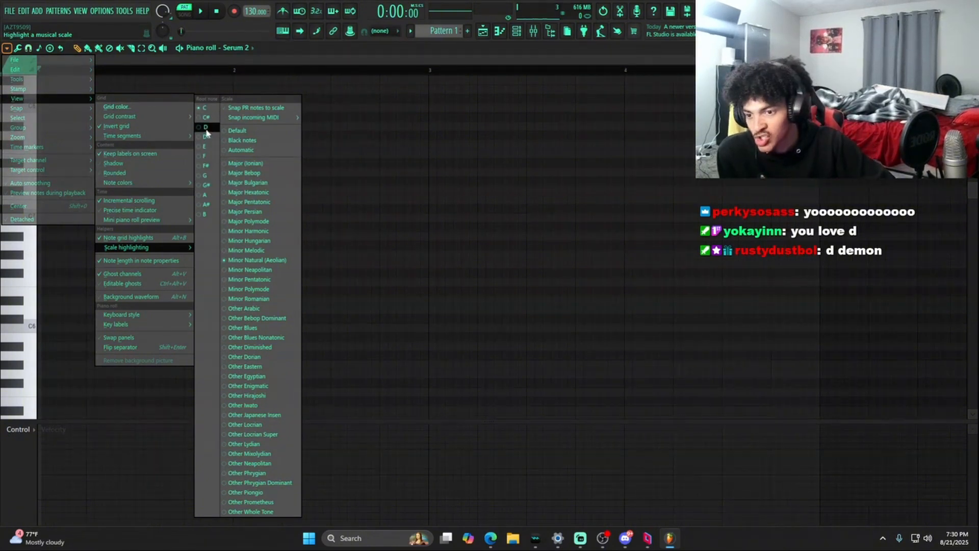
pyautogui.click(210, 130)
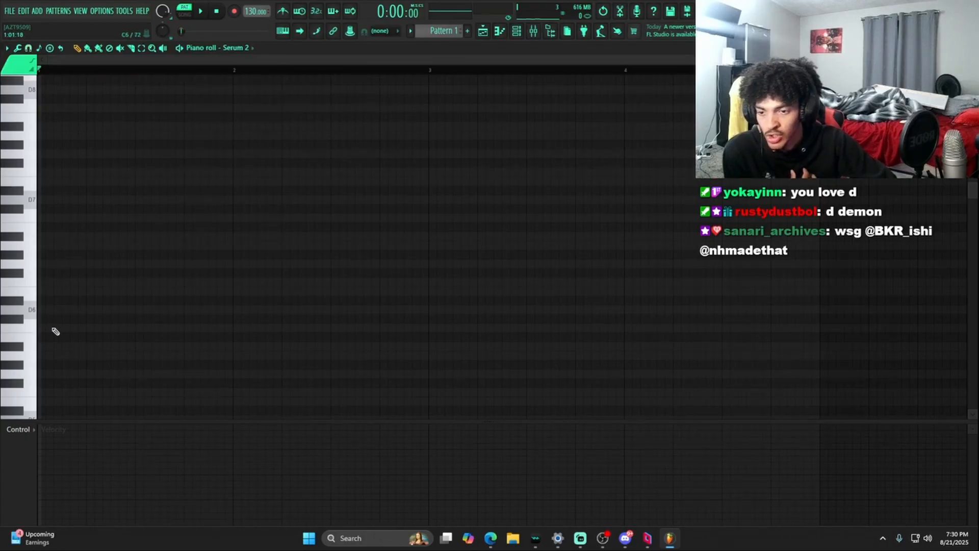
# Draw a chord of D5, F5 and A5 at the start of bar 1 and play it back
pyautogui.scroll(-3, 73, 333)
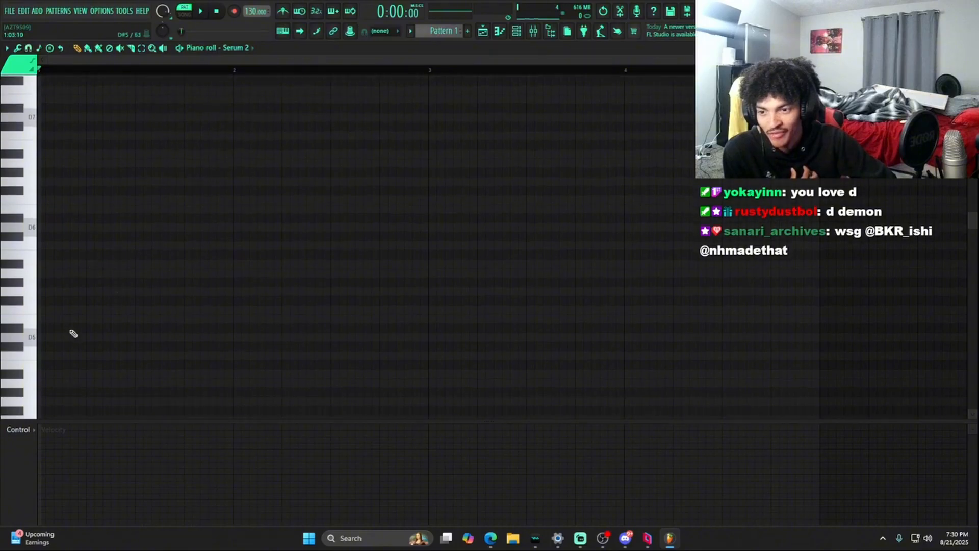
pyautogui.moveTo(99, 337); pyautogui.dragTo(6, 337)
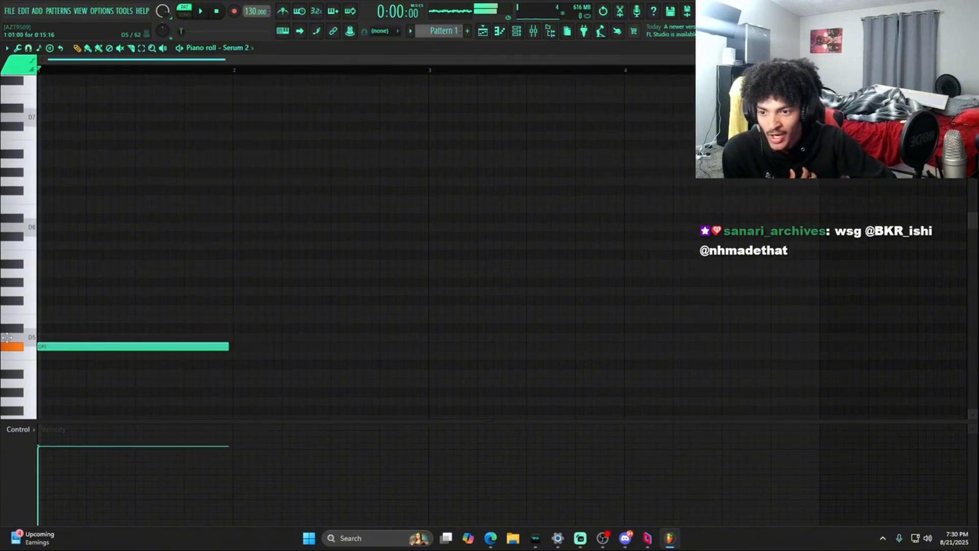
pyautogui.moveTo(166, 343); pyautogui.dragTo(167, 334)
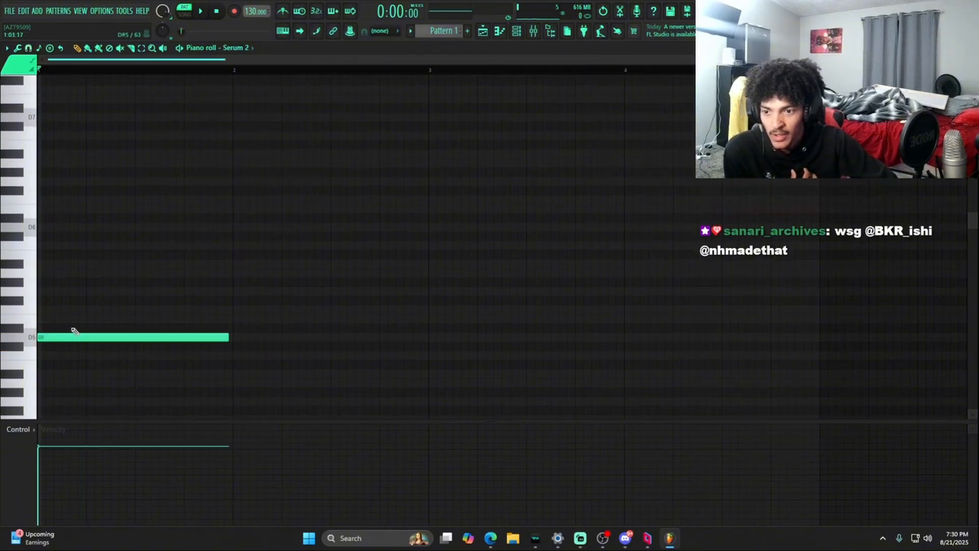
pyautogui.click(51, 310)
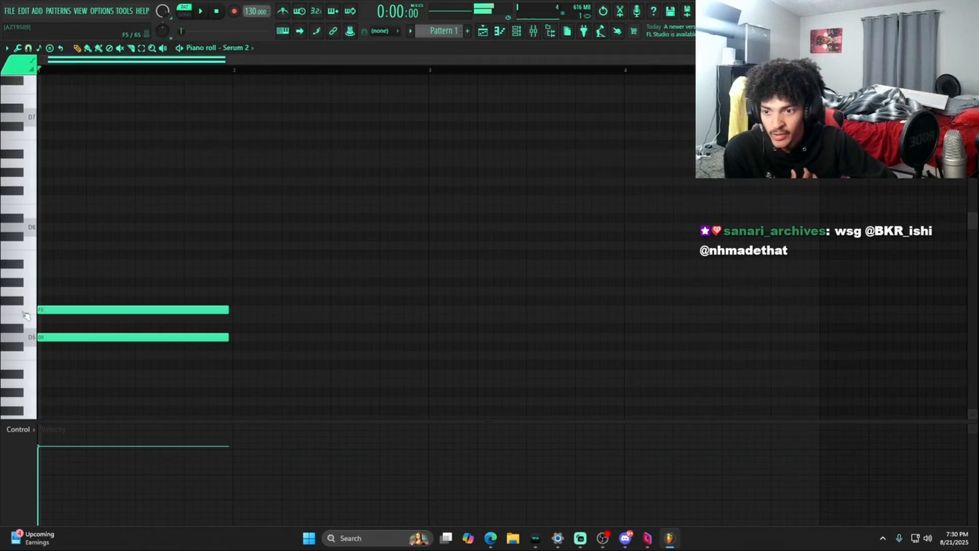
pyautogui.click(70, 274)
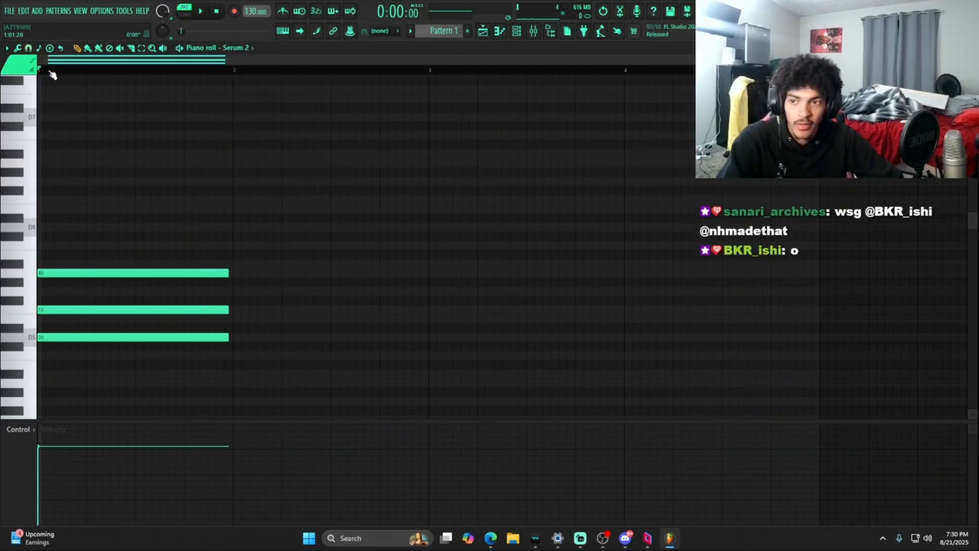
pyautogui.press('space')
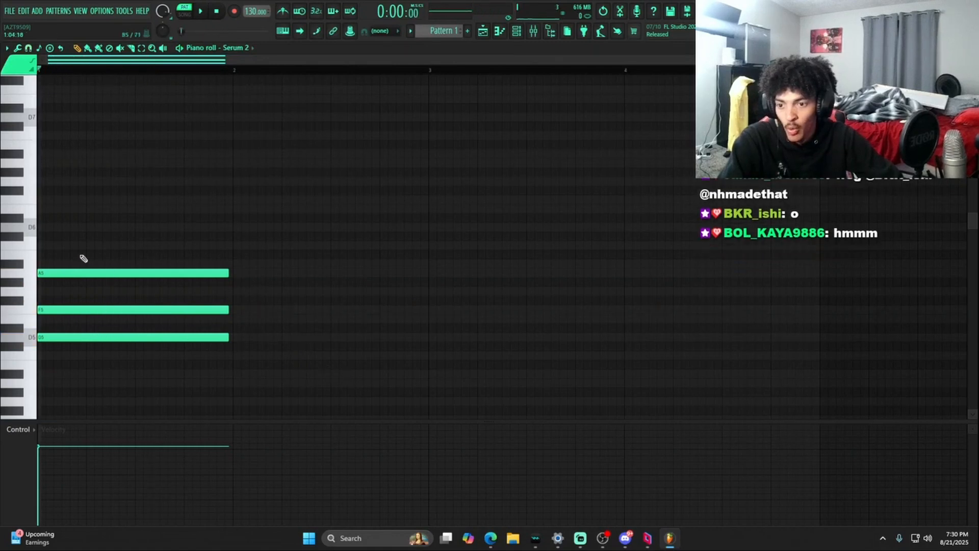
# Try a C#6 note on top of the chord, audition it and delete it
pyautogui.moveTo(53, 236); pyautogui.dragTo(41, 236)
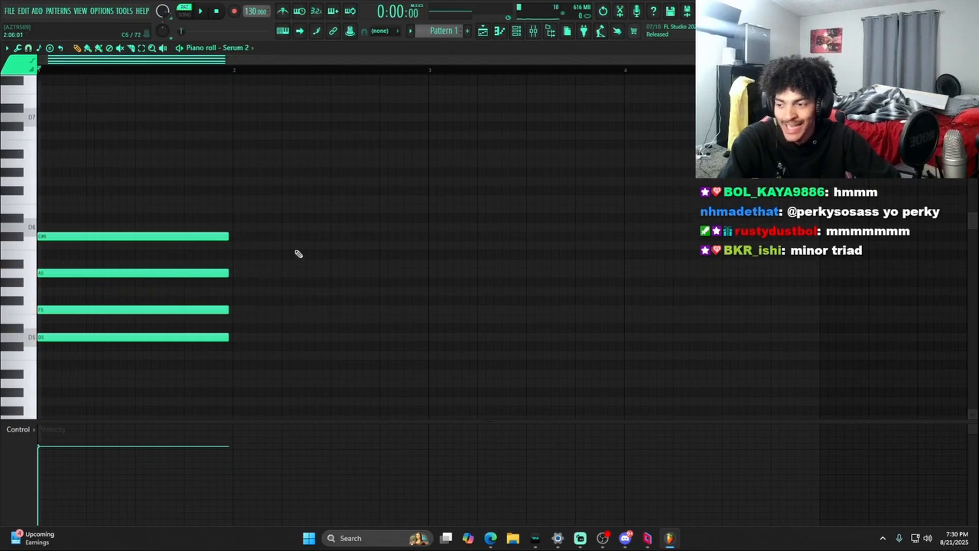
pyautogui.press('space')
pyautogui.press('space')
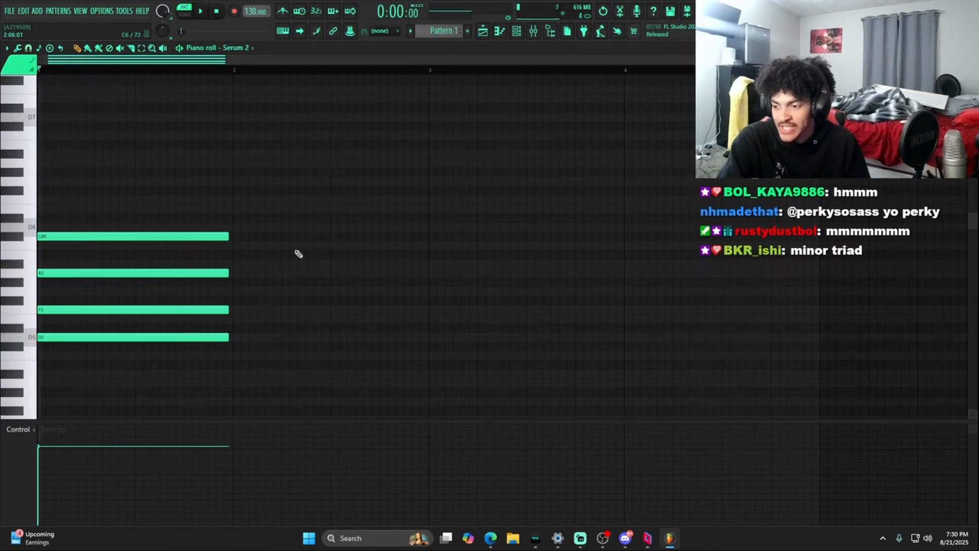
pyautogui.rightClick(224, 235)
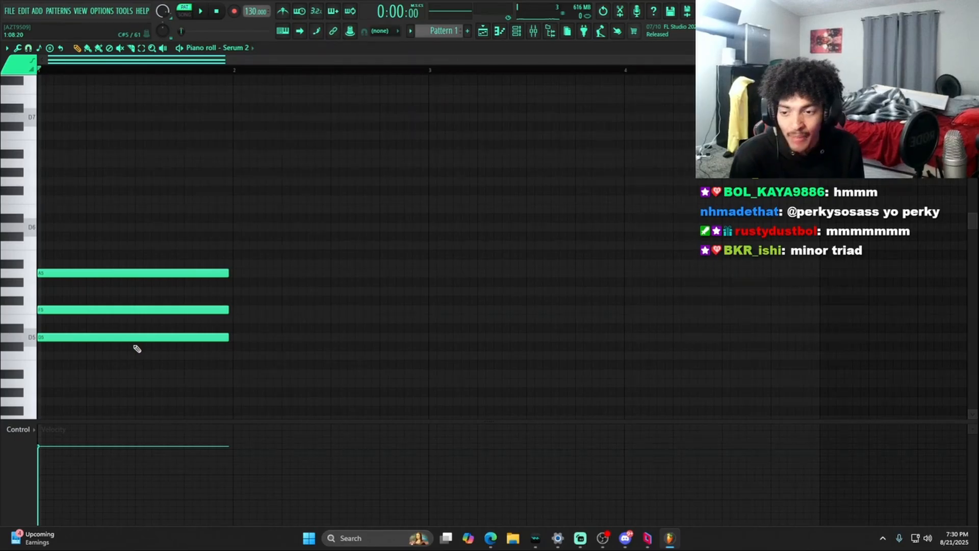
# Lengthen the three chord notes to fill all of bar 1 and audition the chord
pyautogui.press('space')
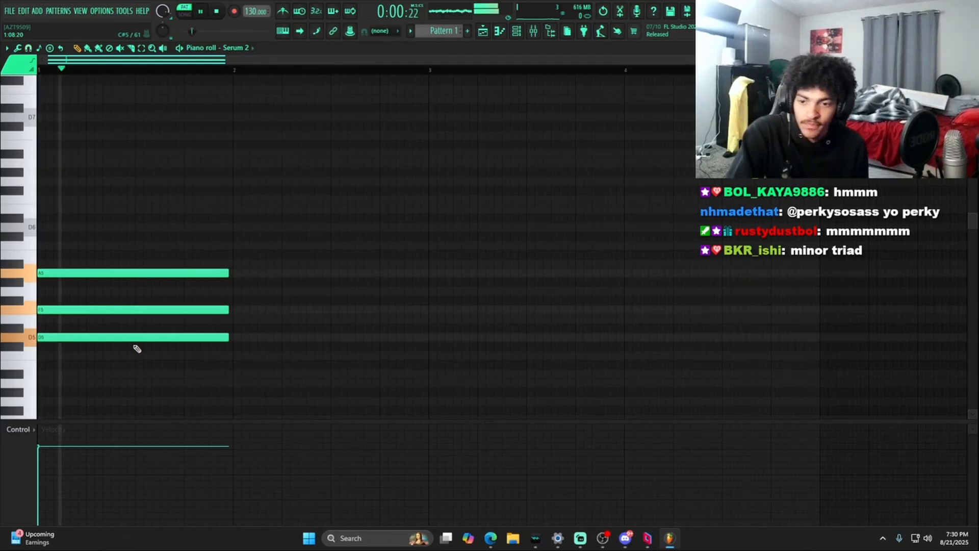
pyautogui.press('space')
pyautogui.moveTo(228, 375); pyautogui.dragTo(224, 275)
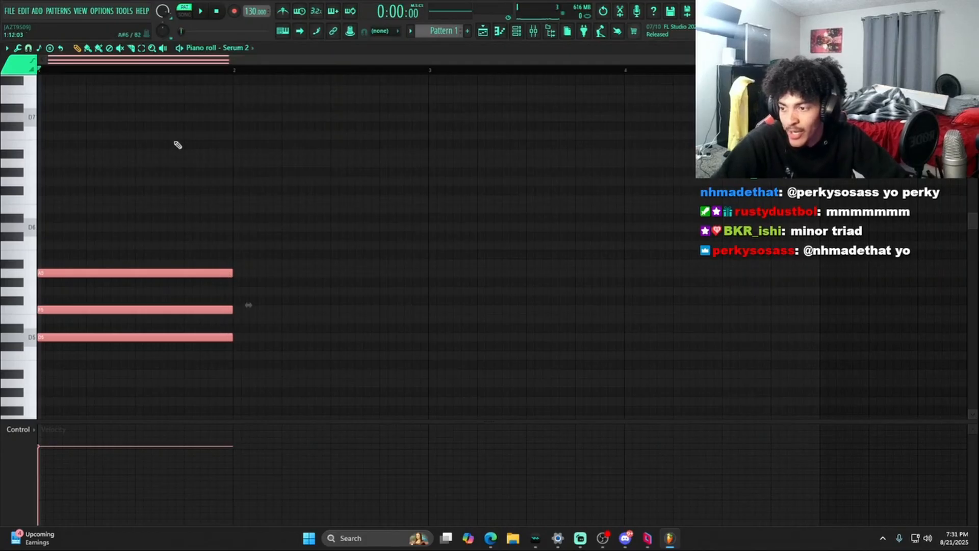
pyautogui.scroll(3, 77, 72)
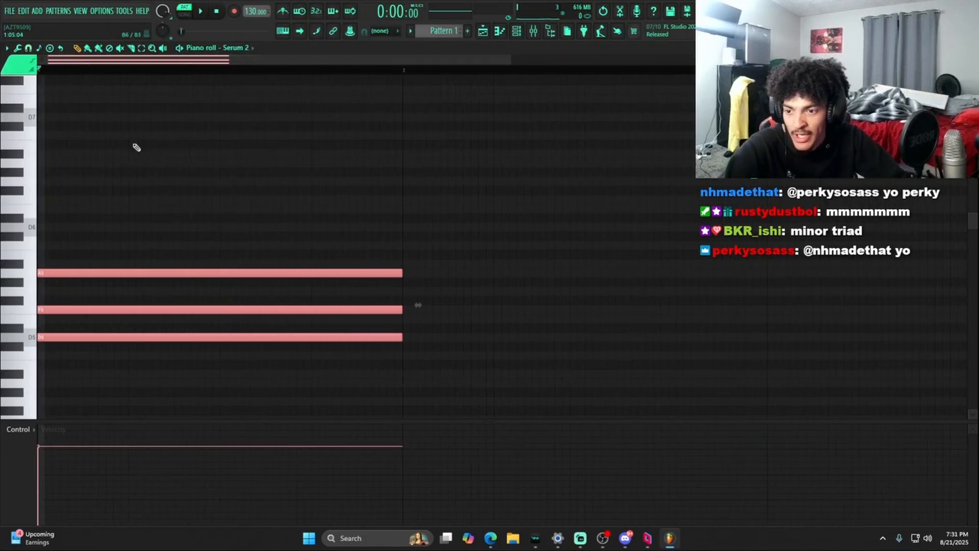
pyautogui.press('space')
pyautogui.press('space')
# Audition the chord, try shortening its A5 note to half a bar, and undo the resize
pyautogui.moveTo(355, 284); pyautogui.dragTo(78, 214)
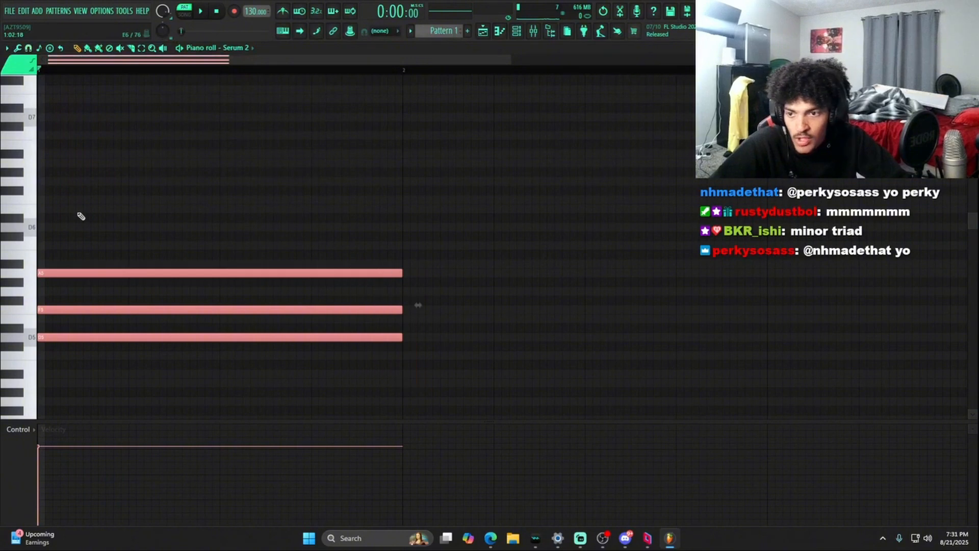
pyautogui.click(78, 214)
pyautogui.press('space')
pyautogui.press('space')
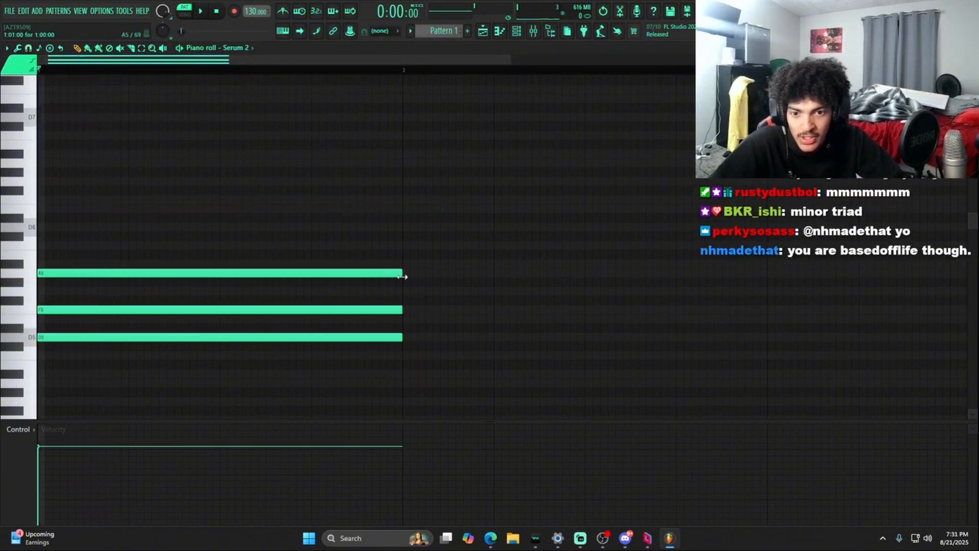
pyautogui.moveTo(402, 273); pyautogui.dragTo(220, 273)
pyautogui.hotkey('ctrl', 'z')
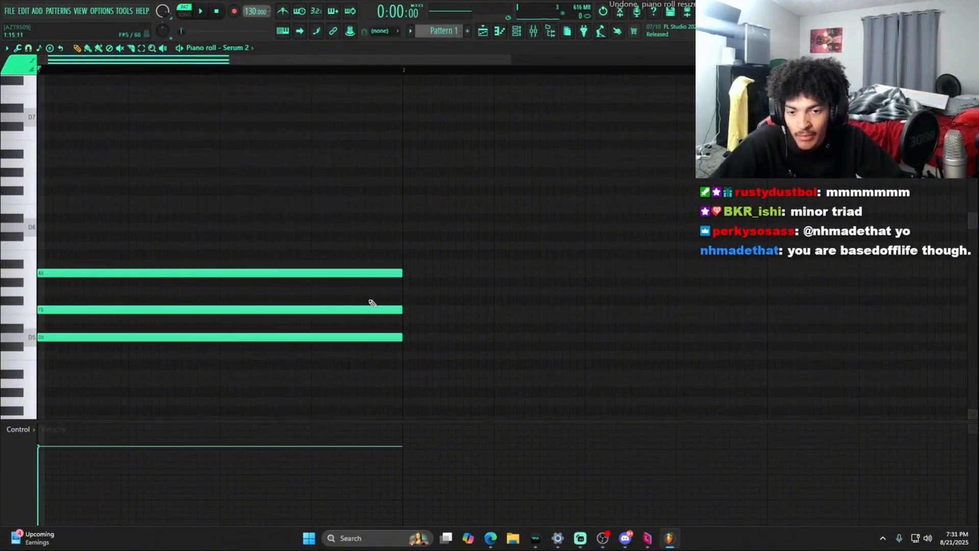
# Audition the chord with the metronome on, trying a tempo of 123 BPM before returning to 130 BPM
pyautogui.hotkey('ctrl', 'a')
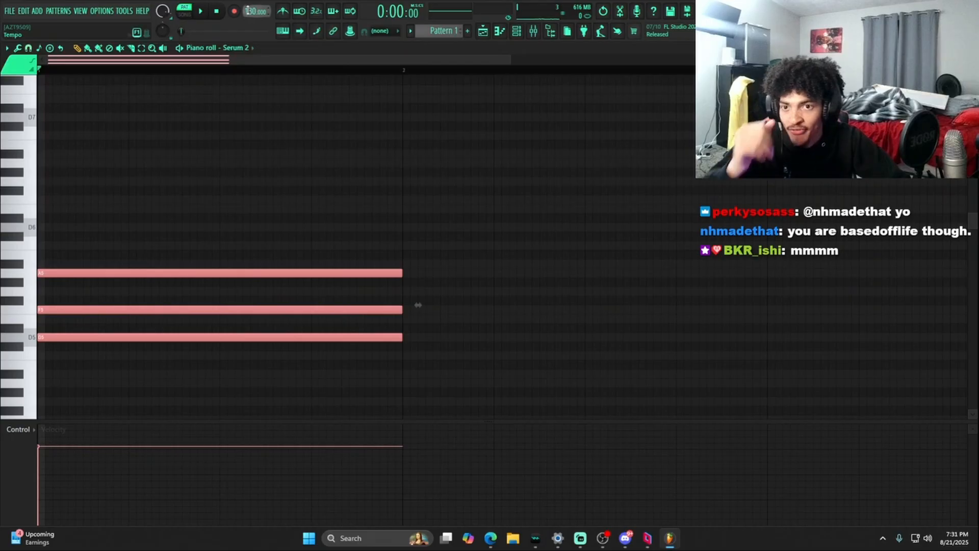
pyautogui.click(284, 11)
pyautogui.press('space')
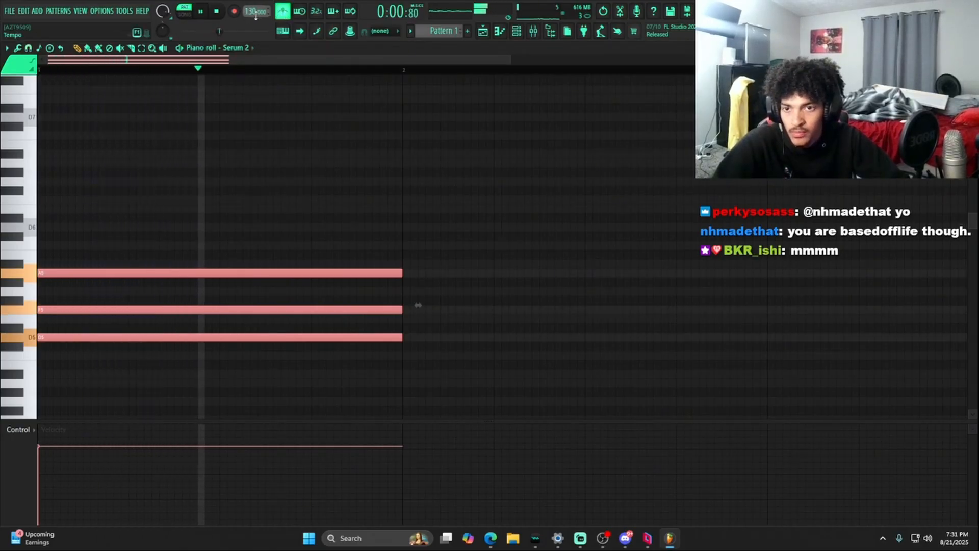
pyautogui.press('space')
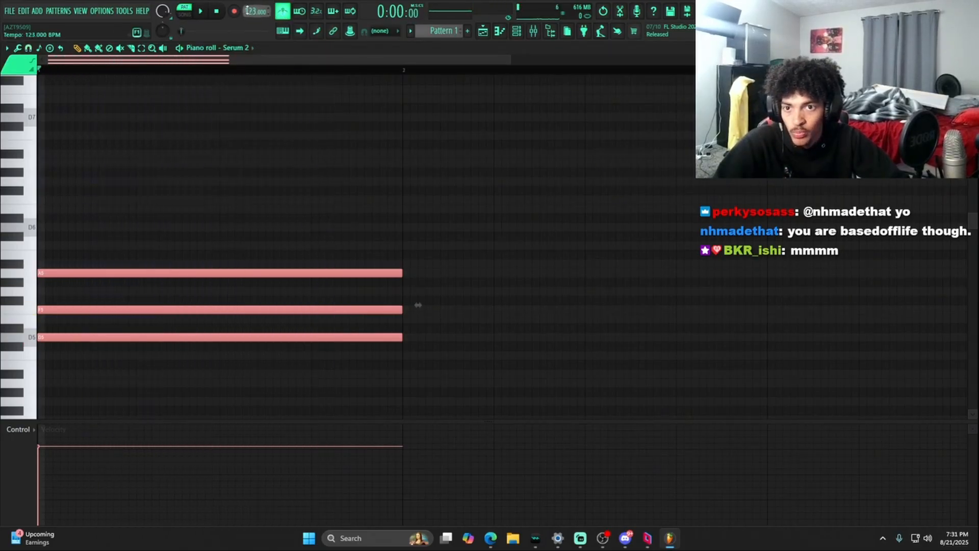
pyautogui.scroll(-5, 248, 10)
pyautogui.press('space')
pyautogui.press('space')
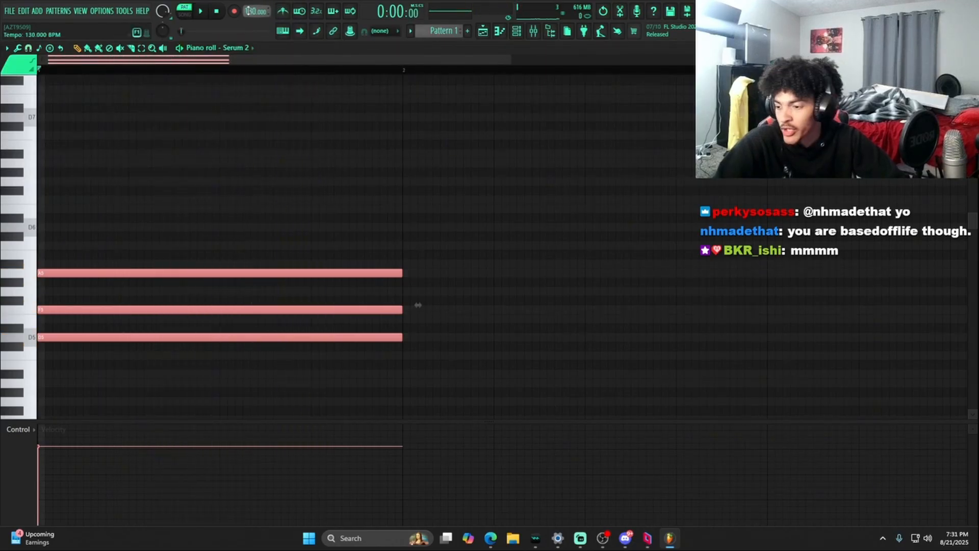
# Try a half-bar D6 note above the chord and delete it
pyautogui.click(135, 254)
pyautogui.rightClick(135, 254)
pyautogui.click(92, 228)
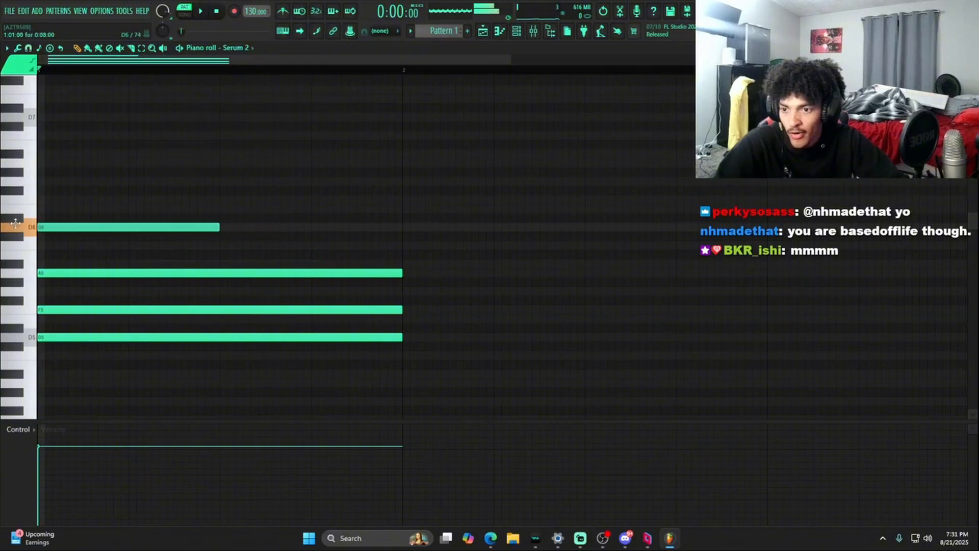
pyautogui.rightClick(194, 225)
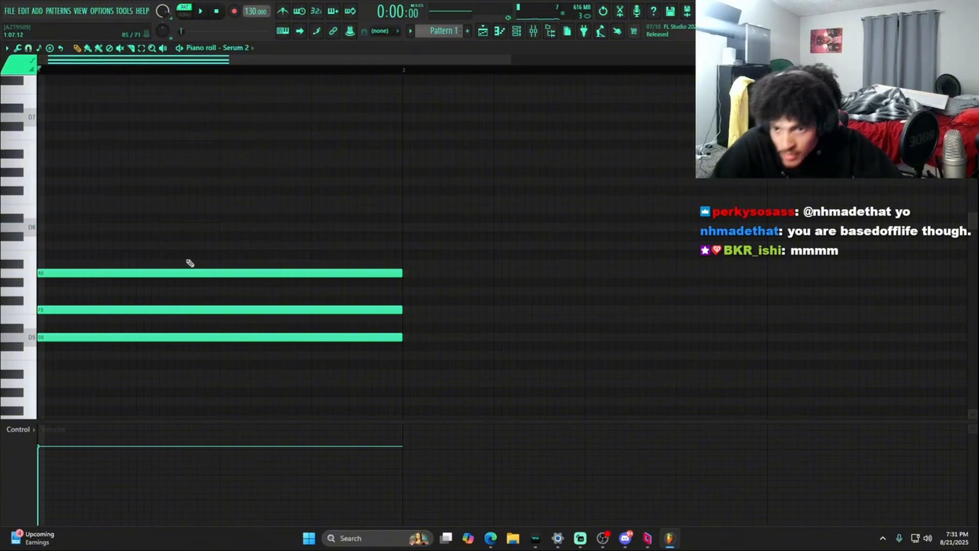
# Shorten the D5, F5, A5 chord to half a bar and add E5, A#5 and D6 in the second half of bar 1
pyautogui.hotkey('ctrl', 'a')
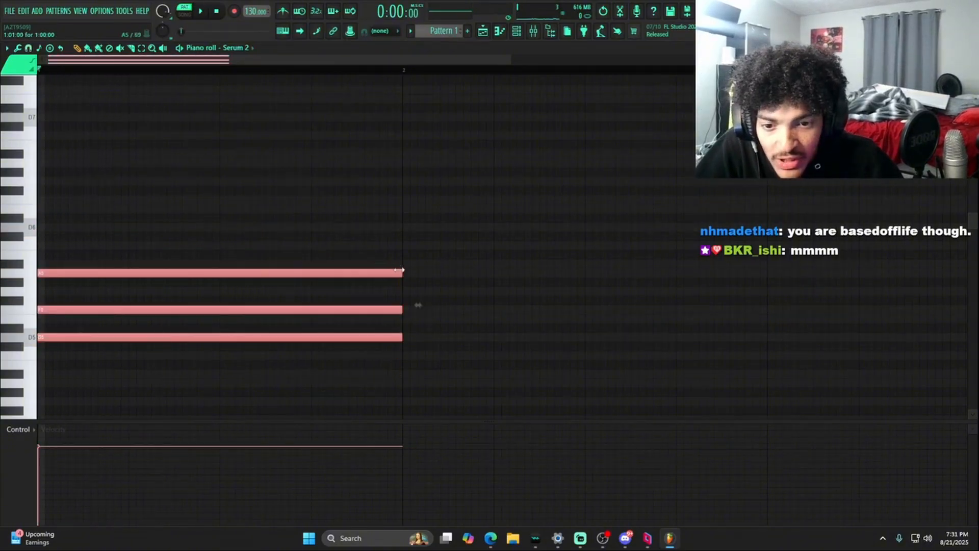
pyautogui.moveTo(399, 269); pyautogui.dragTo(249, 230)
pyautogui.click(221, 245)
pyautogui.click(227, 323)
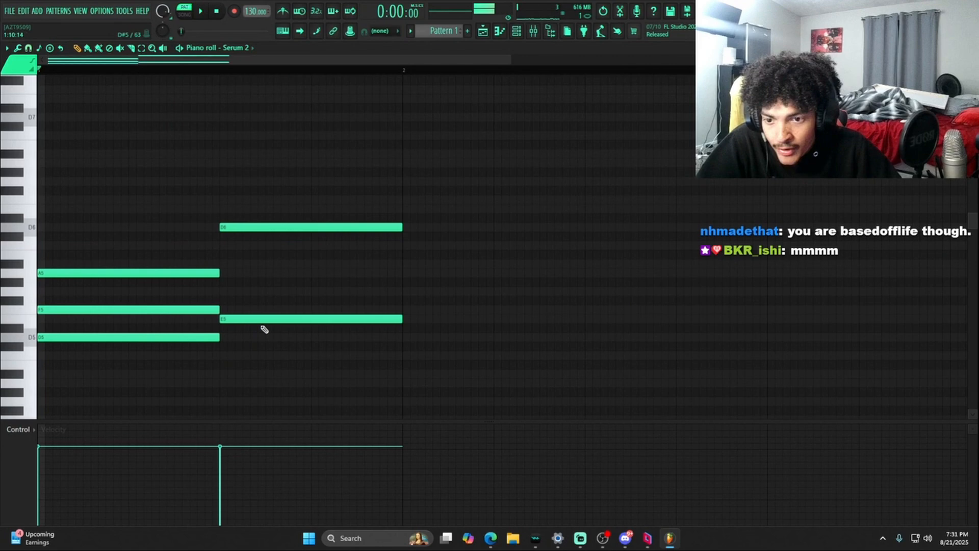
pyautogui.click(222, 265)
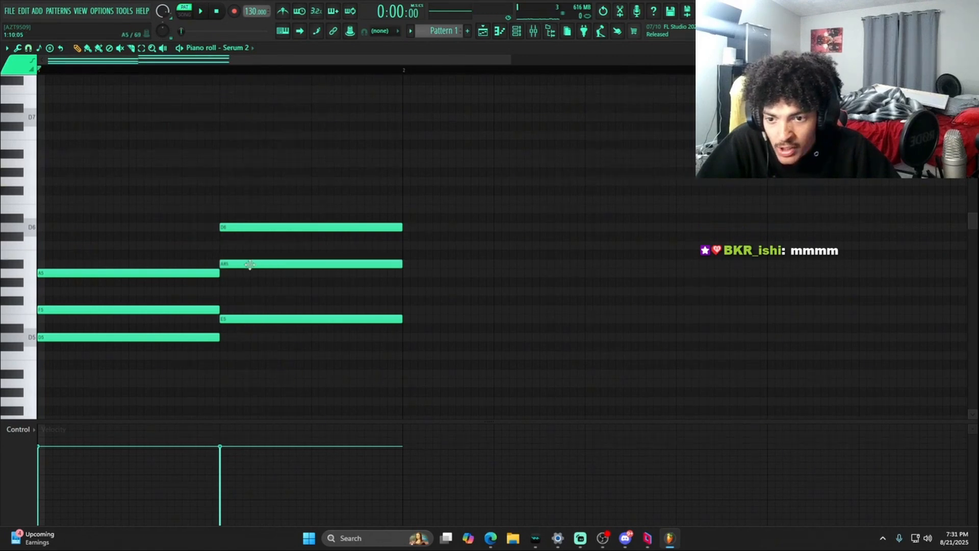
# Play back the two chords and shorten the first chord's three notes to six steps
pyautogui.press('space')
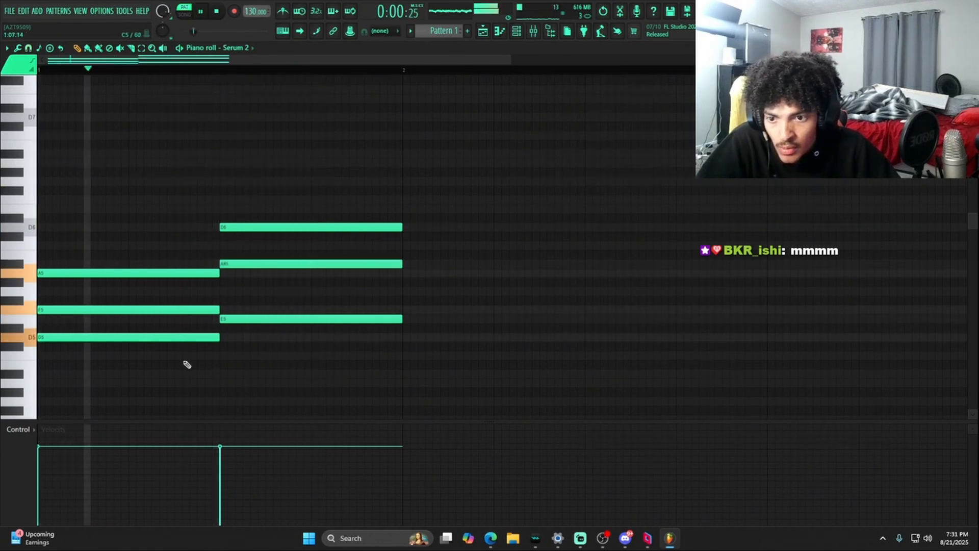
pyautogui.moveTo(186, 364); pyautogui.dragTo(51, 265)
pyautogui.press('space')
pyautogui.moveTo(234, 305); pyautogui.dragTo(190, 305)
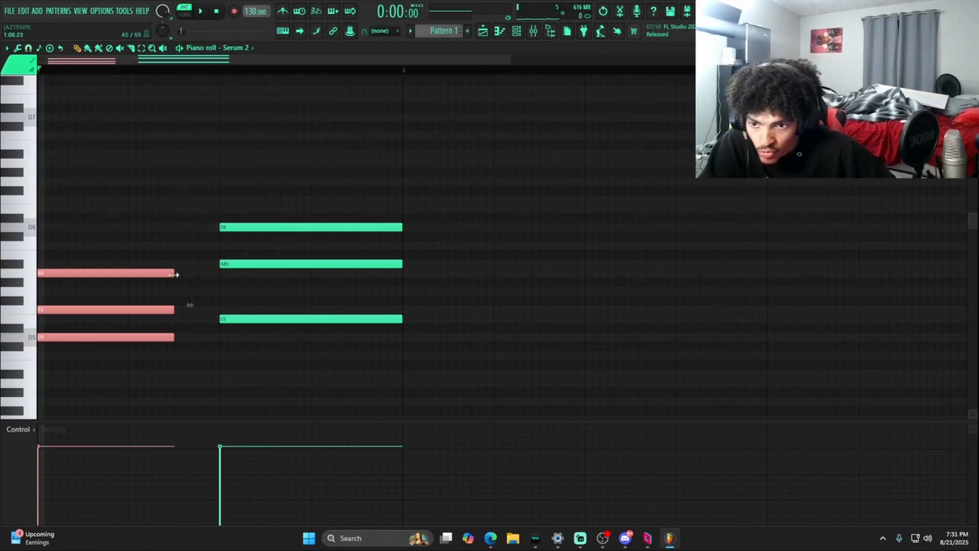
# Move the second chord's three notes earlier so they start exactly where the first chord ends
pyautogui.moveTo(289, 328); pyautogui.dragTo(246, 225)
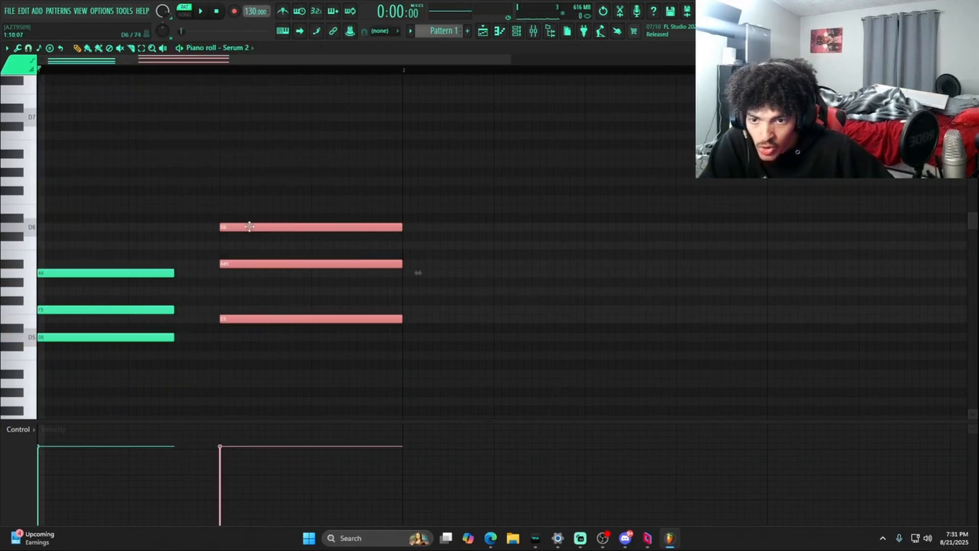
pyautogui.click(538, 207)
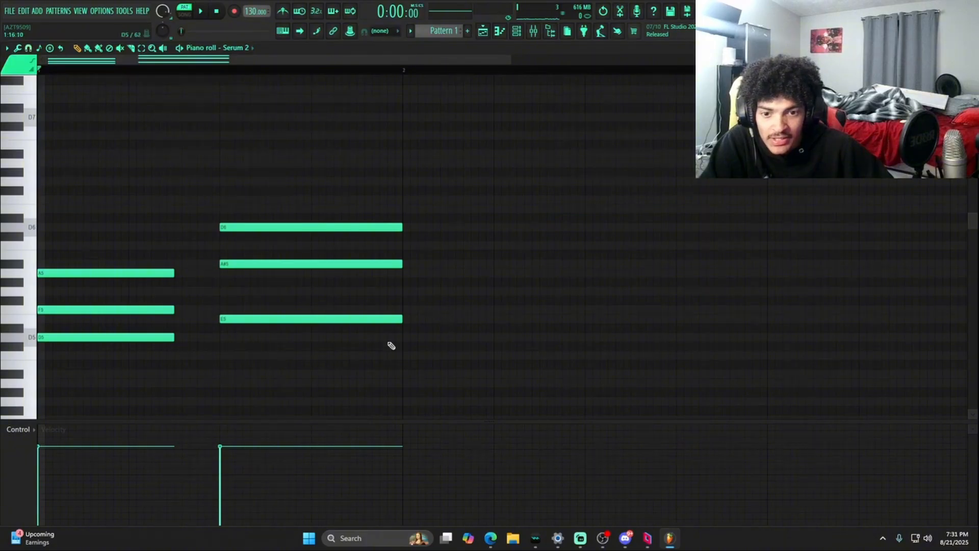
pyautogui.moveTo(415, 348); pyautogui.dragTo(383, 305)
pyautogui.moveTo(487, 359); pyautogui.dragTo(377, 263)
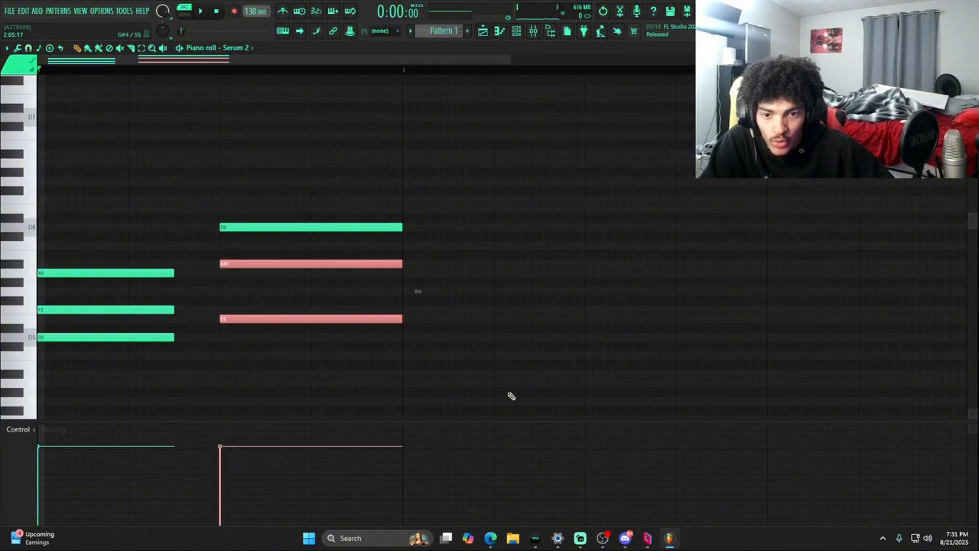
pyautogui.moveTo(435, 368); pyautogui.dragTo(201, 222)
pyautogui.doubleClick(52, 70)
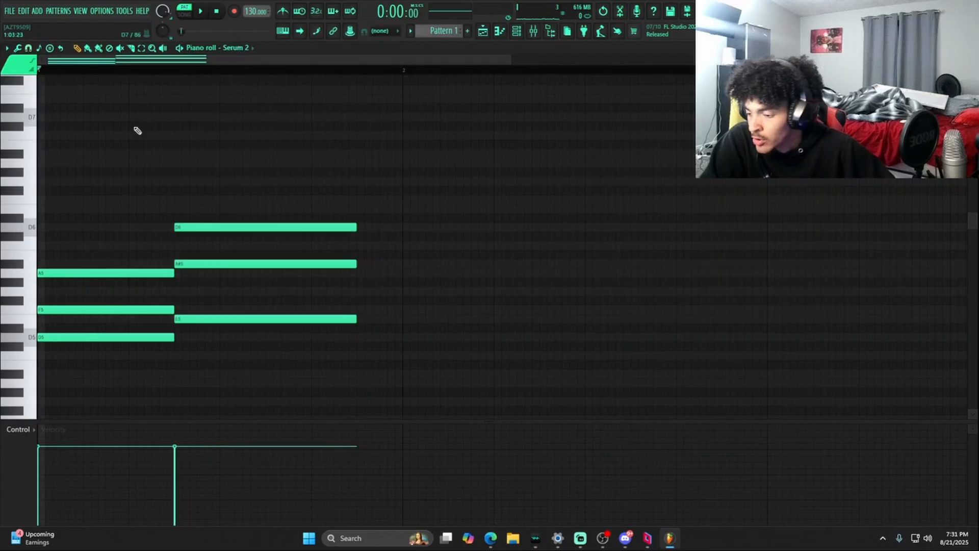
# Add a third chord of F5, A5 and F6, eight steps long, starting at step 13 of bar 1
pyautogui.press('space')
pyautogui.click(315, 200)
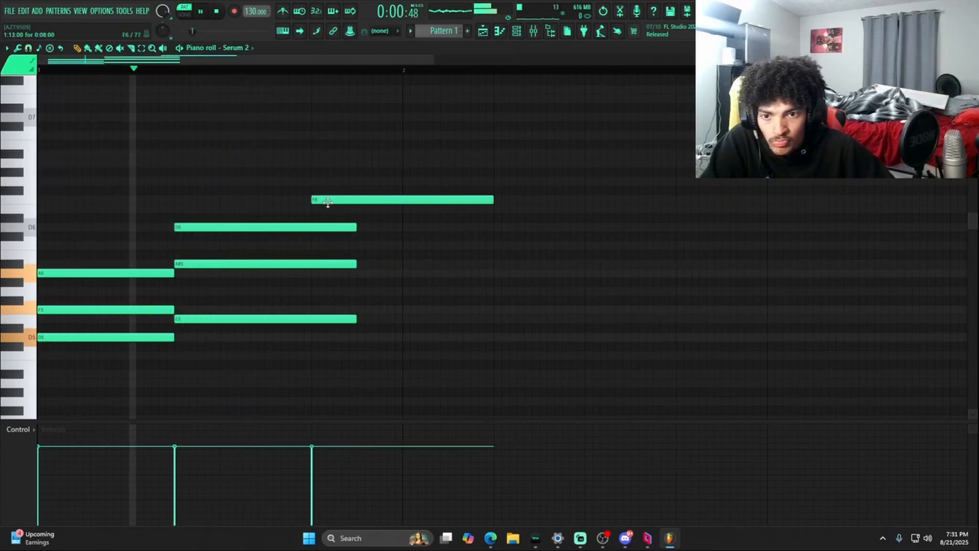
pyautogui.press('space')
pyautogui.moveTo(321, 247); pyautogui.dragTo(317, 273)
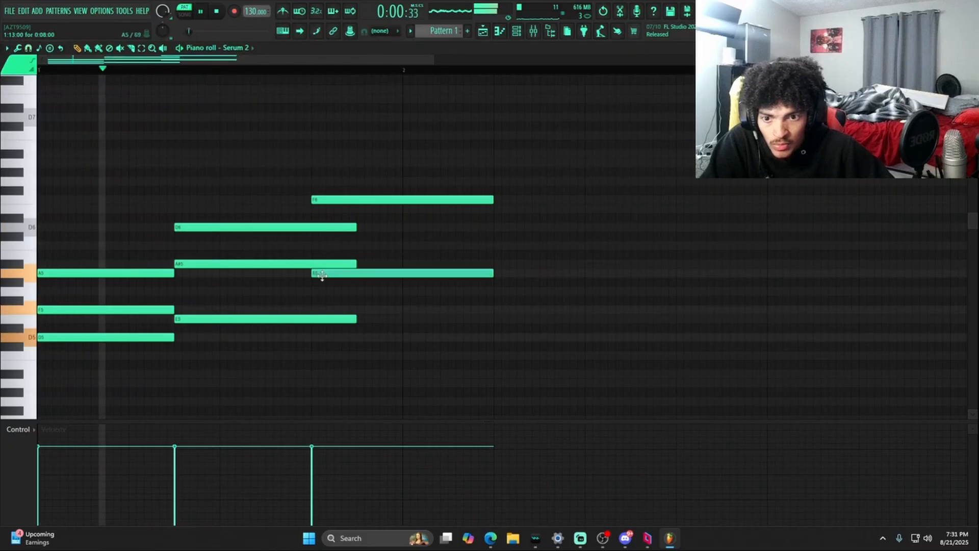
pyautogui.click(314, 309)
pyautogui.press('space')
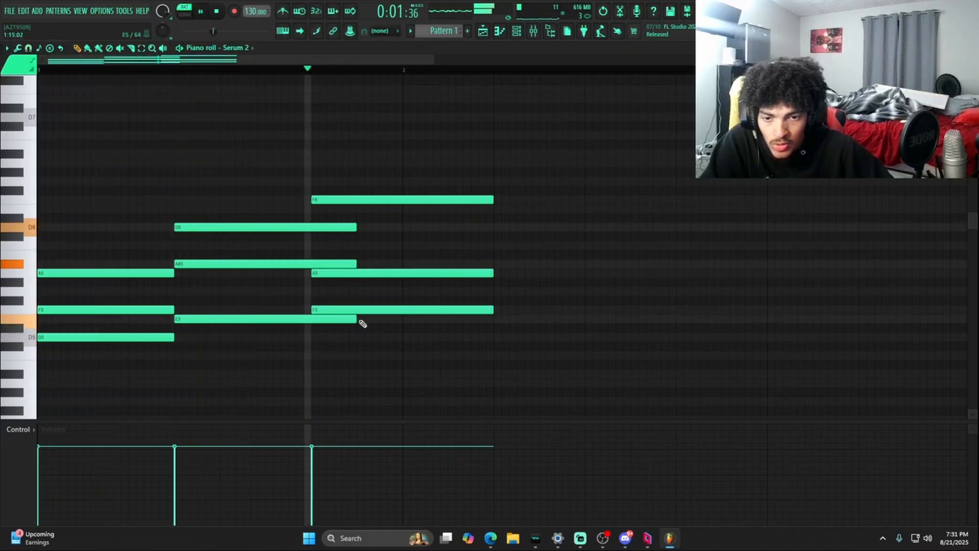
# Shorten the second chord's three notes so they end exactly where the third chord starts
pyautogui.moveTo(306, 219); pyautogui.dragTo(183, 326)
pyautogui.moveTo(355, 264); pyautogui.dragTo(311, 263)
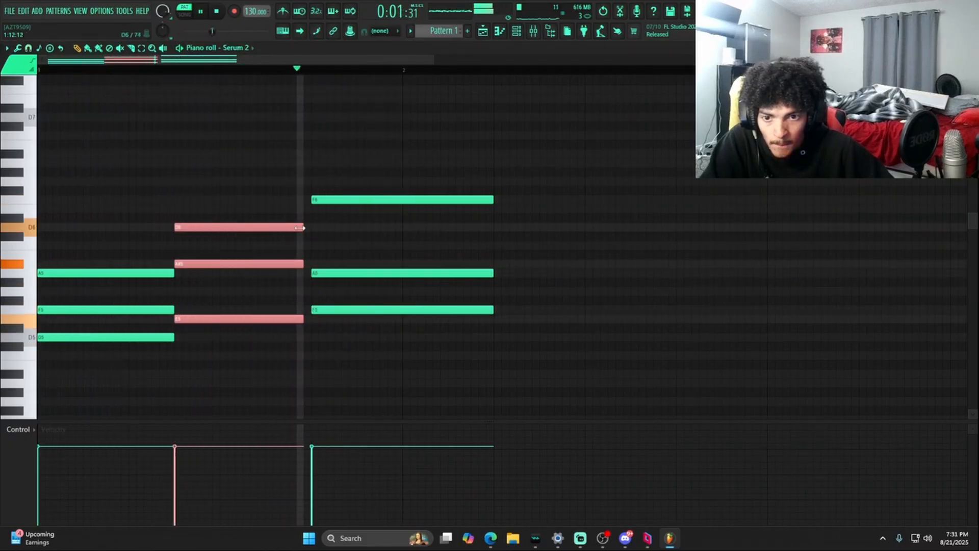
pyautogui.moveTo(497, 321); pyautogui.dragTo(455, 173)
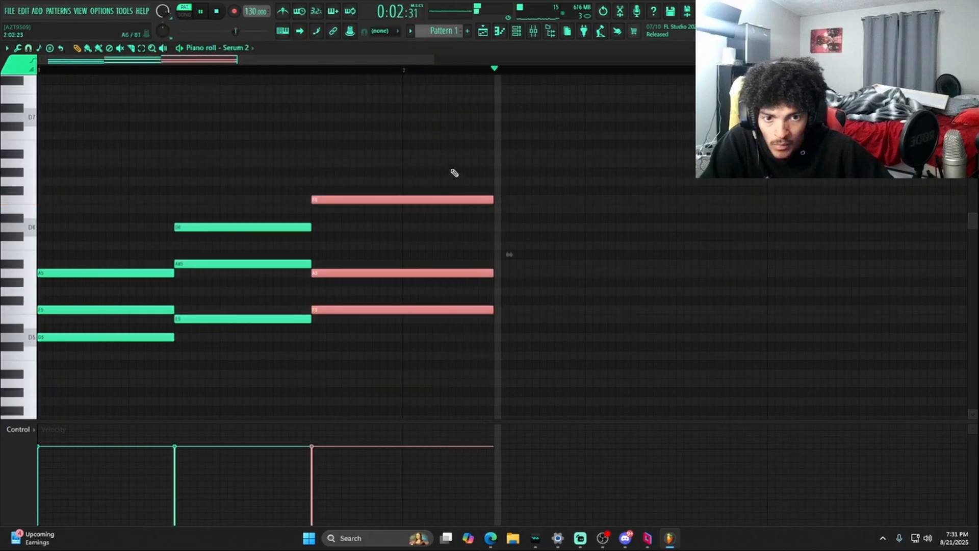
# Add a fourth chord of E5, A#5 and E6 right after the third and extend it to the end of bar 2
pyautogui.click(502, 209)
pyautogui.click(500, 263)
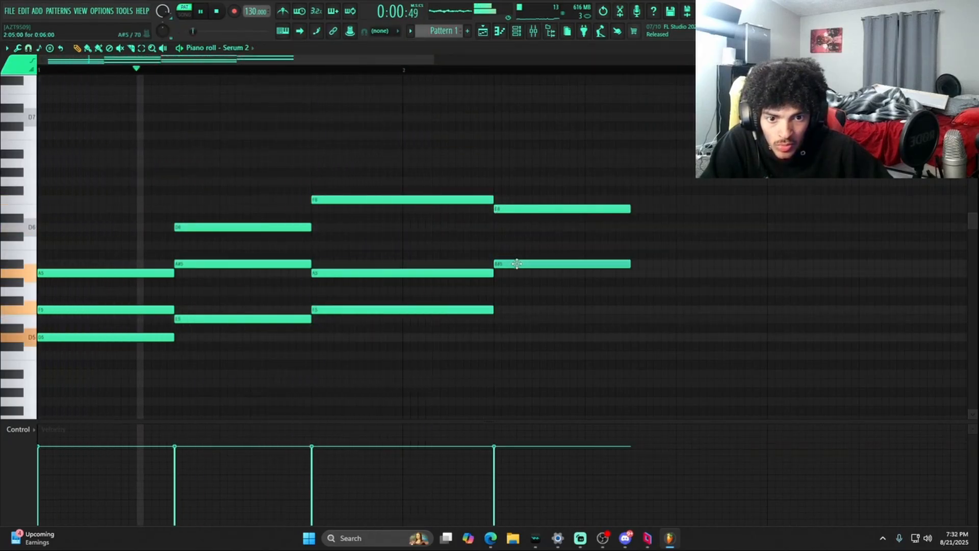
pyautogui.click(498, 318)
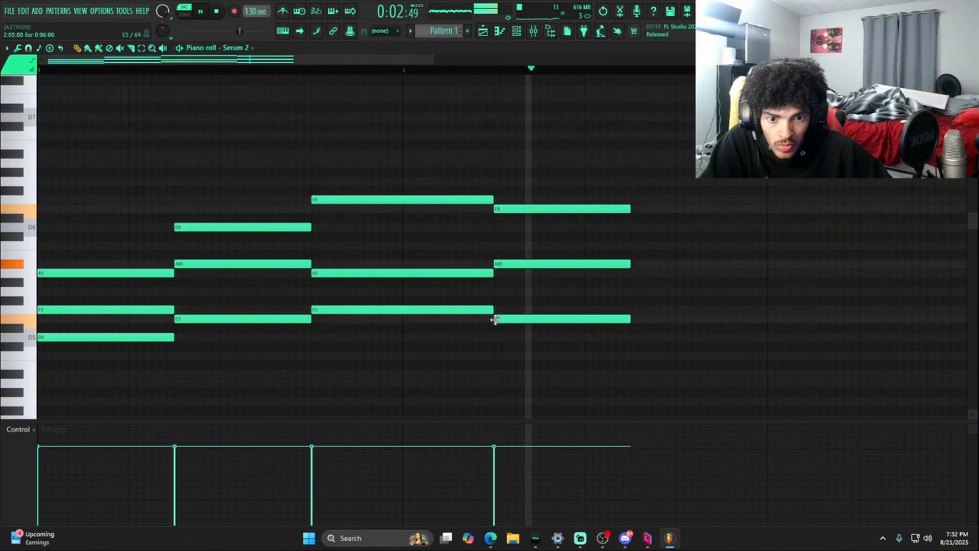
pyautogui.press('space')
pyautogui.moveTo(603, 341); pyautogui.dragTo(763, 205)
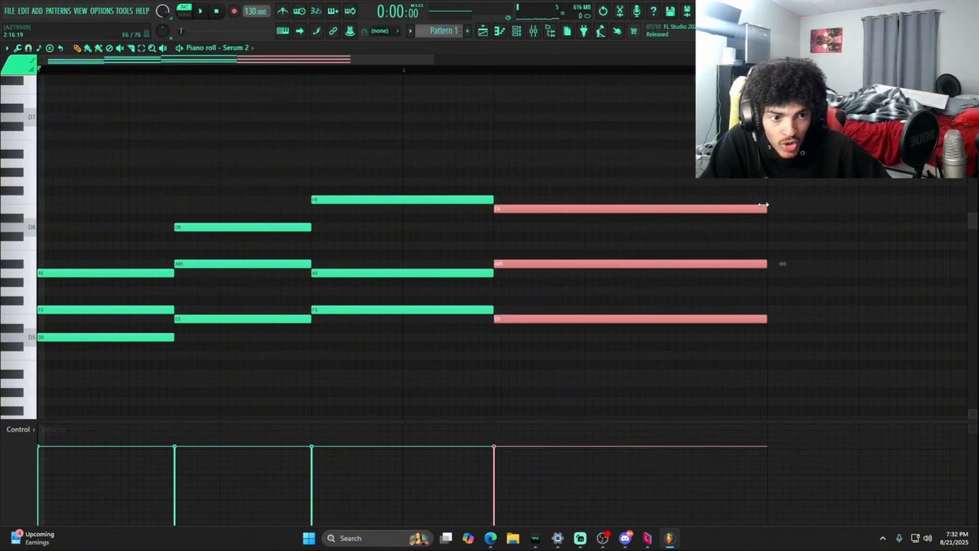
pyautogui.scroll(-2, 617, 65)
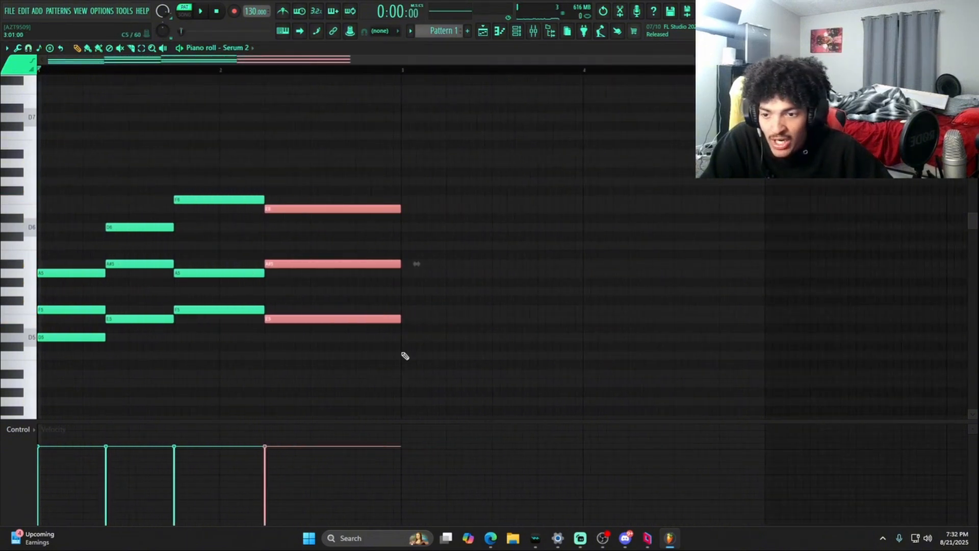
pyautogui.moveTo(468, 397); pyautogui.dragTo(84, 176)
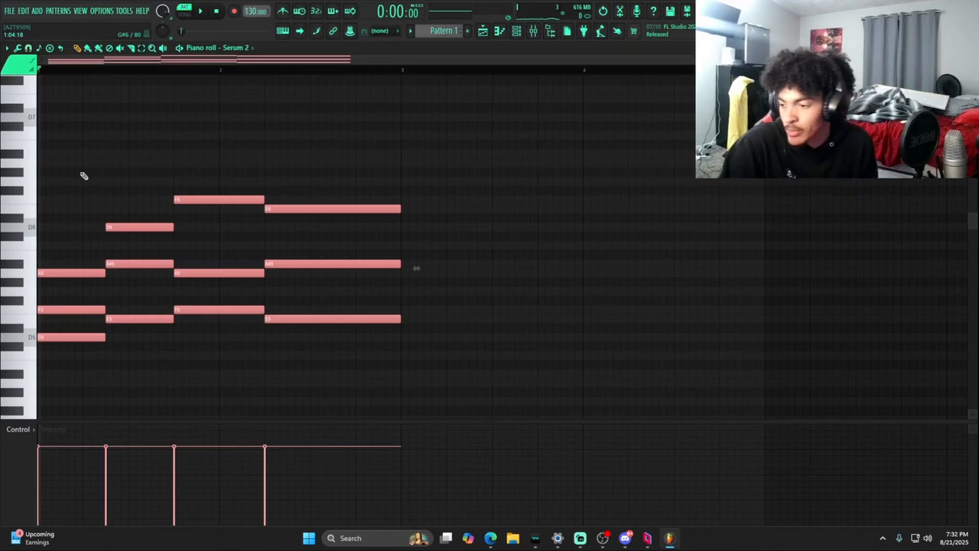
pyautogui.hotkey('ctrl', 'b')
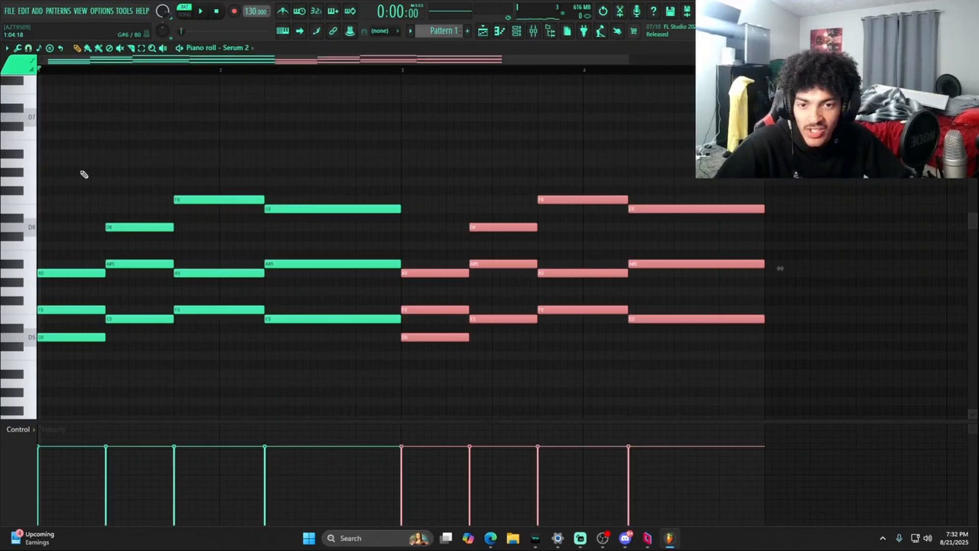
pyautogui.press('Delete')
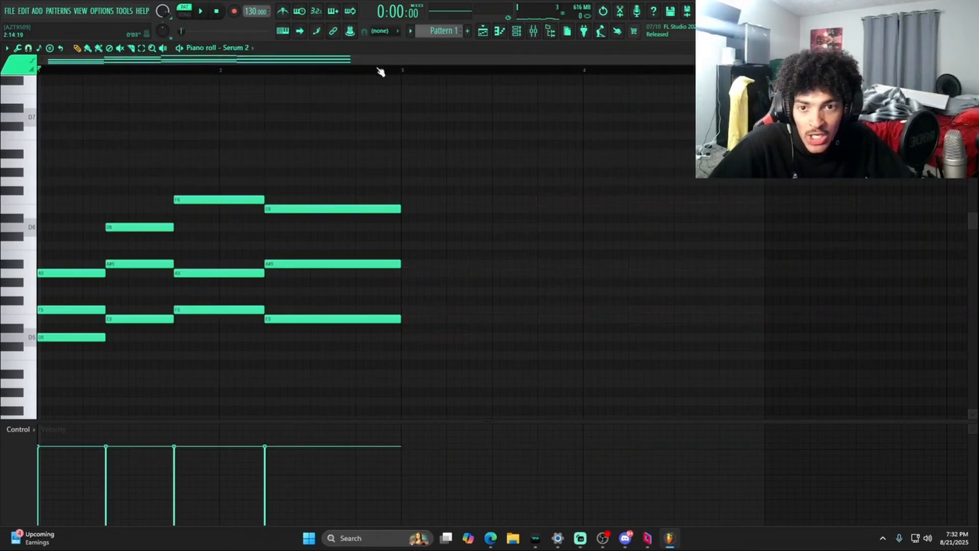
# Duplicate the whole two-bar chord progression into bars 3 and 4
pyautogui.scroll(-2, 380, 71)
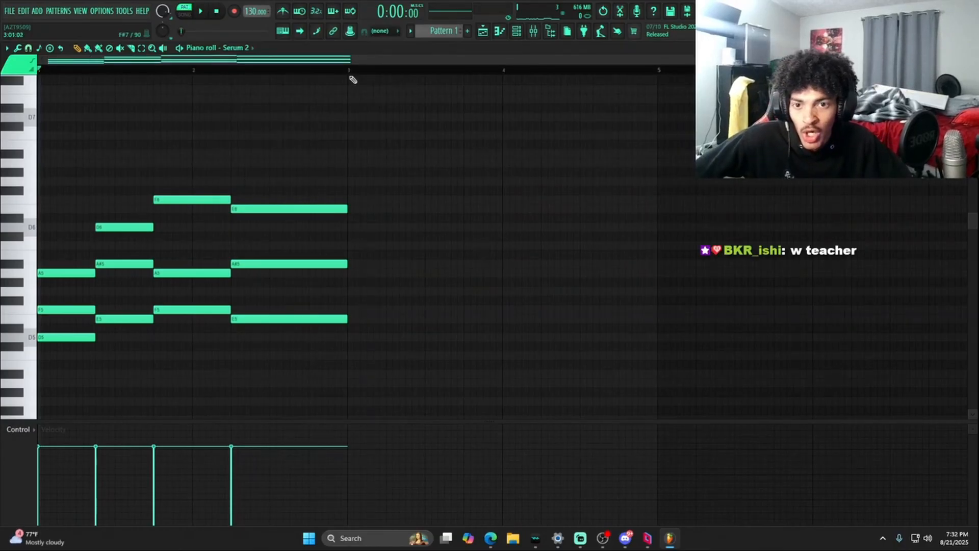
pyautogui.moveTo(614, 80)
pyautogui.mouseDown()
pyautogui.moveTo(412, 85)
pyautogui.moveTo(351, 73)
pyautogui.mouseUp()
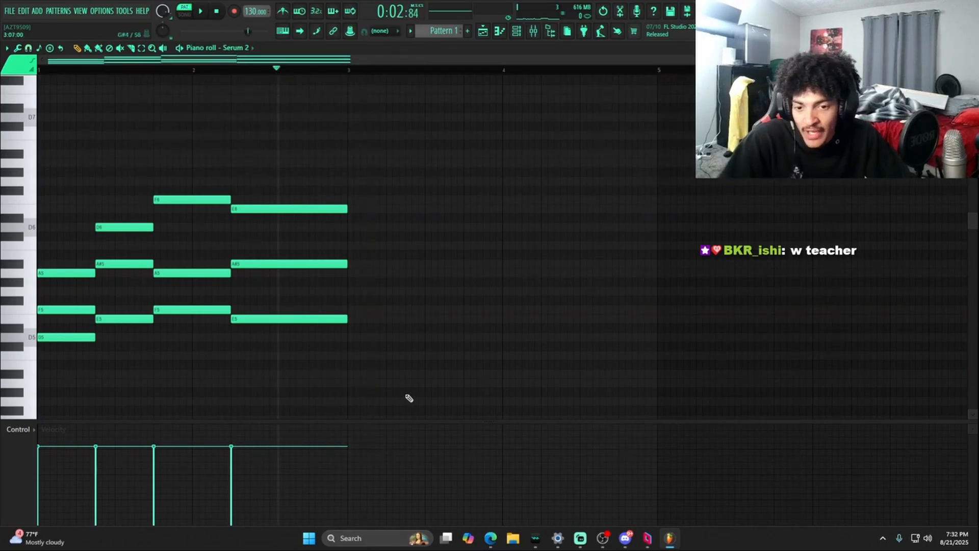
pyautogui.moveTo(426, 388); pyautogui.dragTo(77, 189)
pyautogui.moveTo(461, 396); pyautogui.dragTo(75, 165)
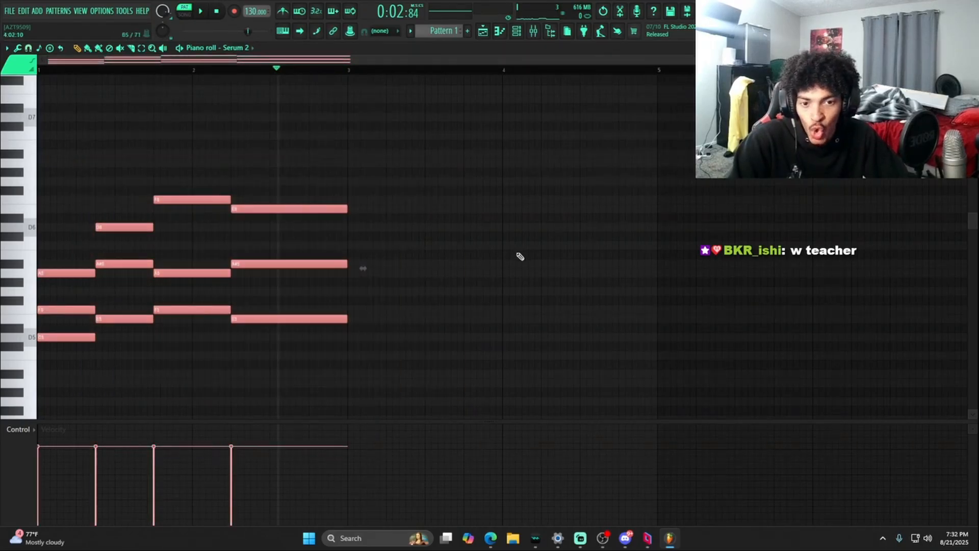
pyautogui.hotkey('ctrl', 'b')
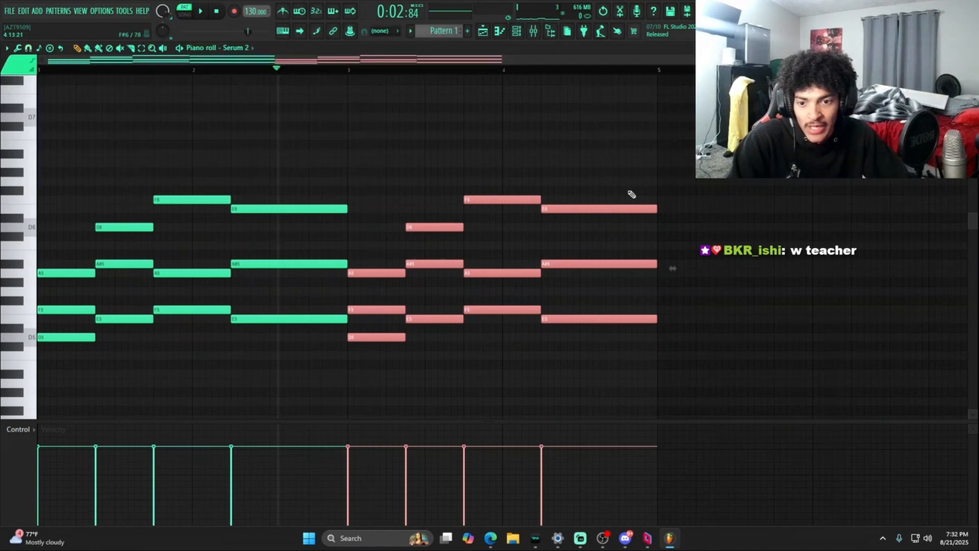
# Shorten bar 3's A5 to four steps and add two-step F6 and G6 notes just before the next two chords
pyautogui.click(405, 273)
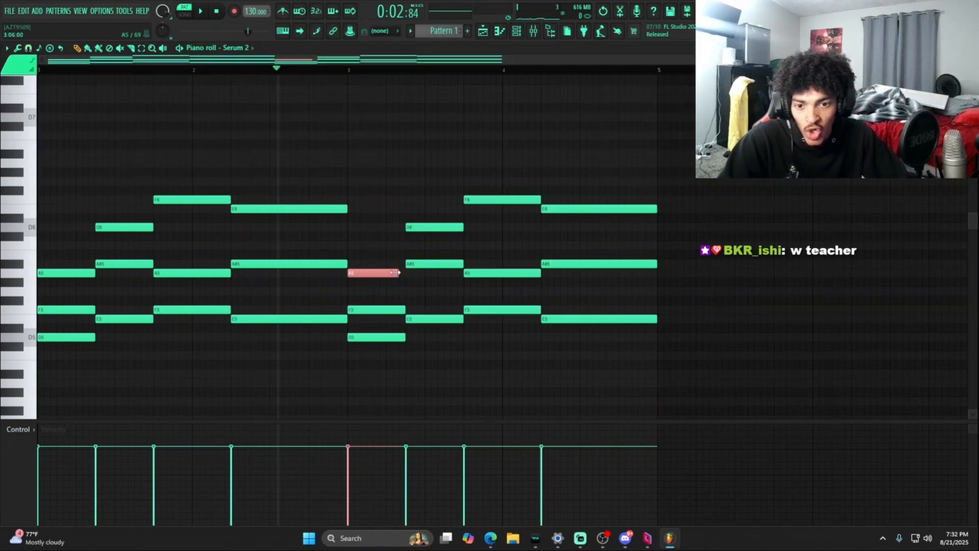
pyautogui.click(390, 200)
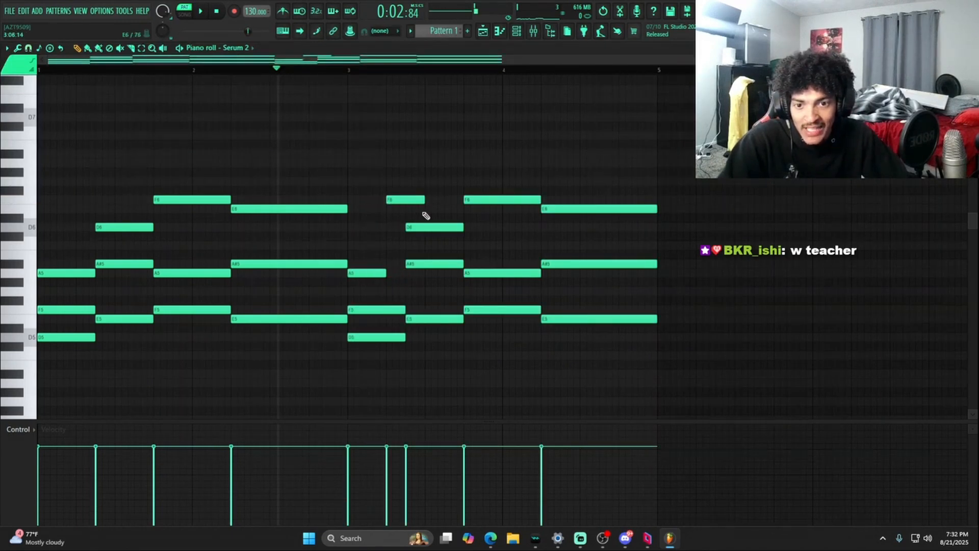
pyautogui.moveTo(401, 205); pyautogui.dragTo(406, 204)
pyautogui.press('space')
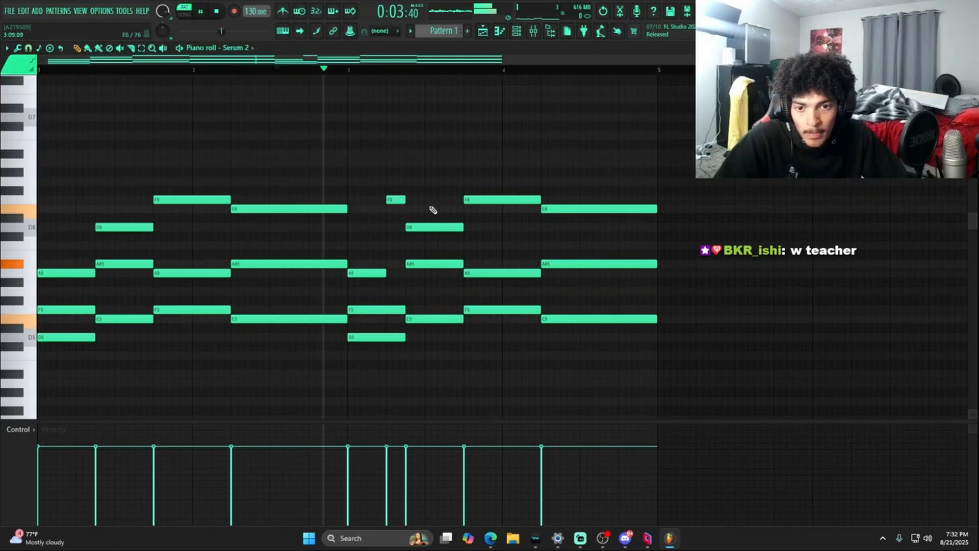
pyautogui.click(448, 181)
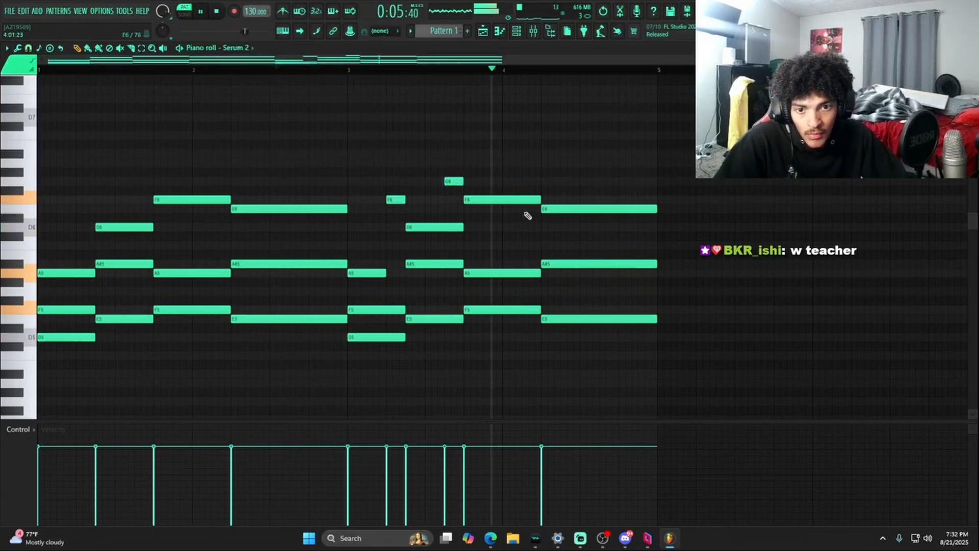
# Add a descending A5, G5, F5 run over bar 4's last chord, two, two and four steps long, and play the pattern
pyautogui.click(582, 227)
pyautogui.press('space')
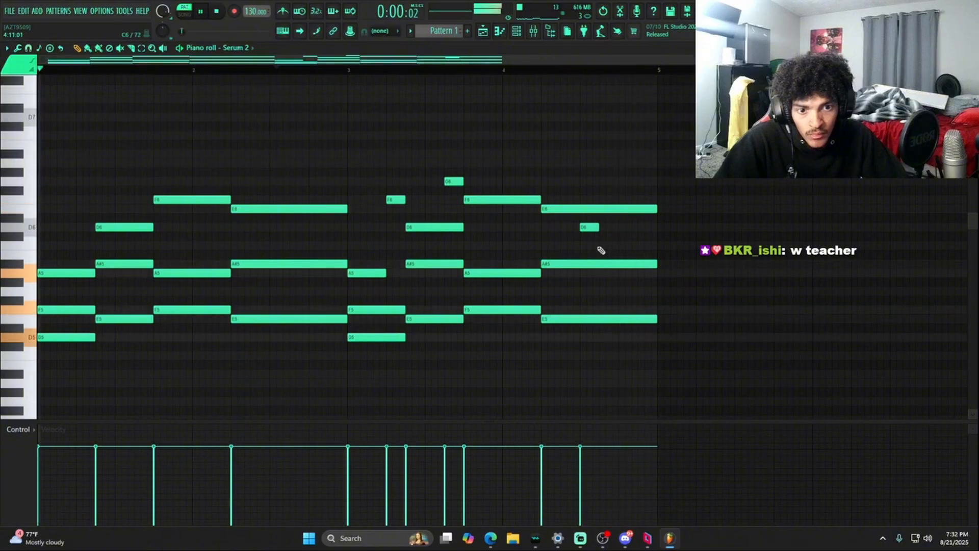
pyautogui.click(604, 227)
pyautogui.moveTo(613, 219); pyautogui.dragTo(588, 274)
pyautogui.moveTo(627, 228); pyautogui.dragTo(629, 309)
pyautogui.click(625, 309)
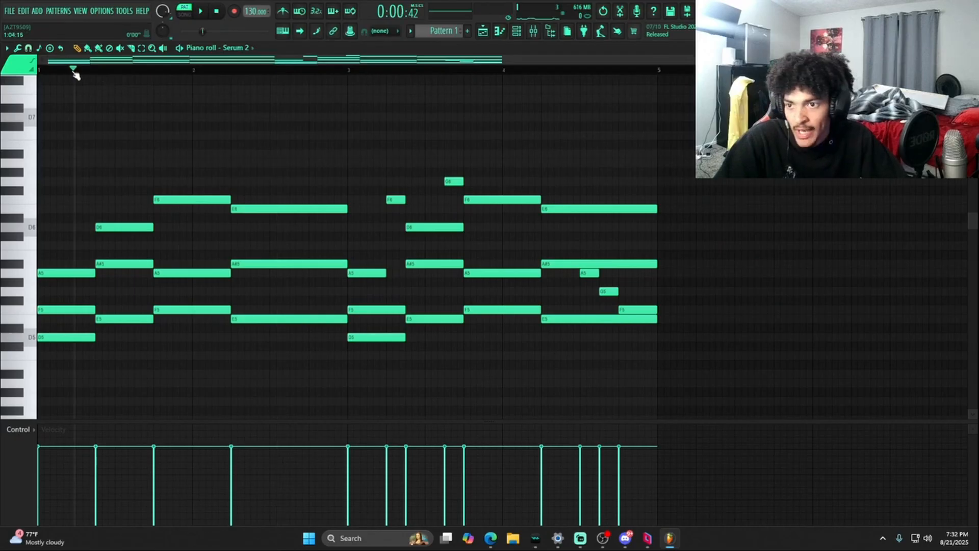
pyautogui.press('space')
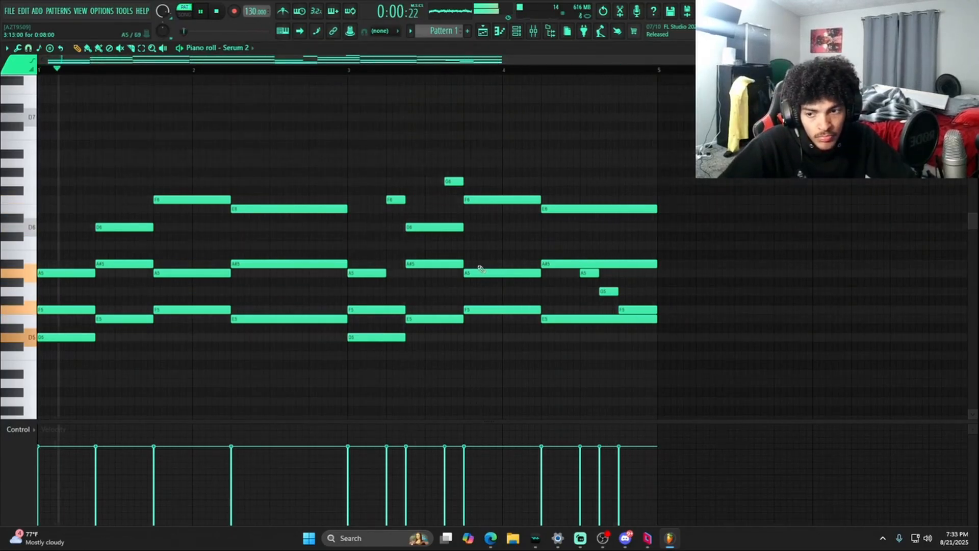
pyautogui.press('space')
# Show the channel rack and mixer and open Gross Beat on the Serum 2 lead's track, Insert 6
pyautogui.click(516, 31)
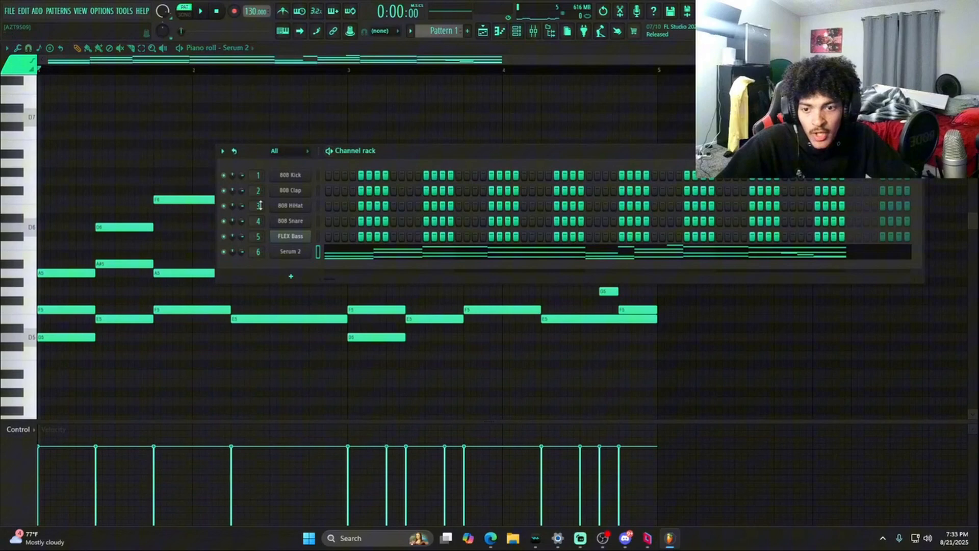
pyautogui.click(533, 31)
pyautogui.moveTo(554, 189); pyautogui.dragTo(587, 119)
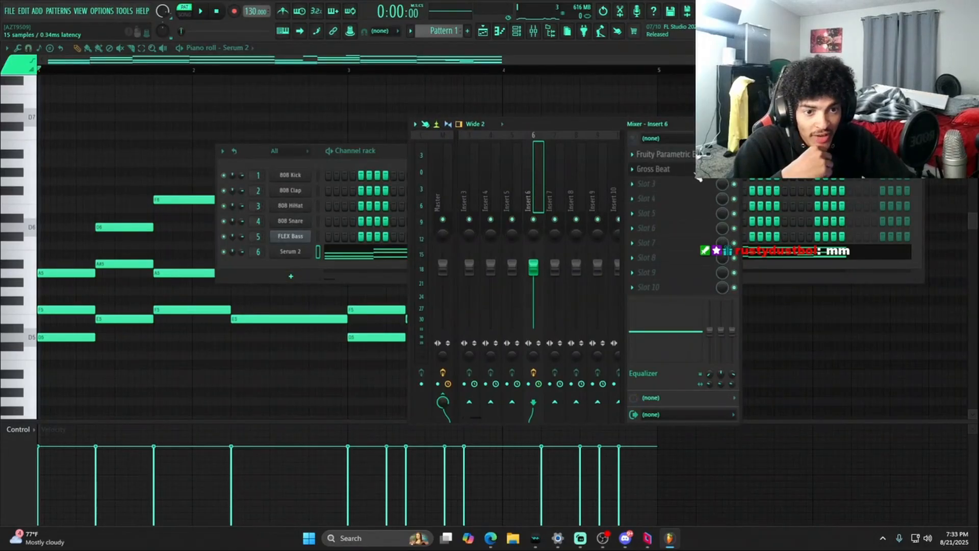
pyautogui.click(663, 168)
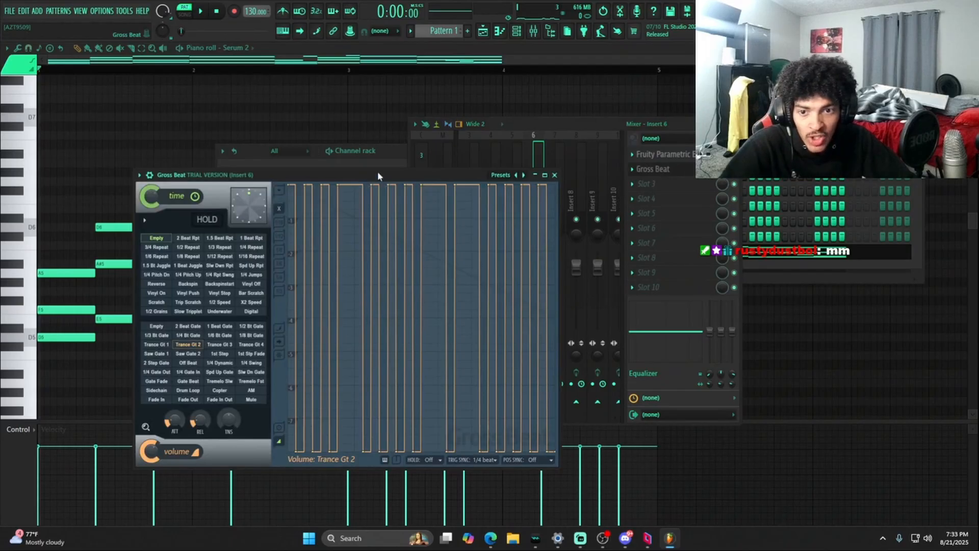
pyautogui.moveTo(377, 171); pyautogui.dragTo(535, 108)
# Set Gross Beat's time effect to 1/2 Speed and play back the melody
pyautogui.press('space')
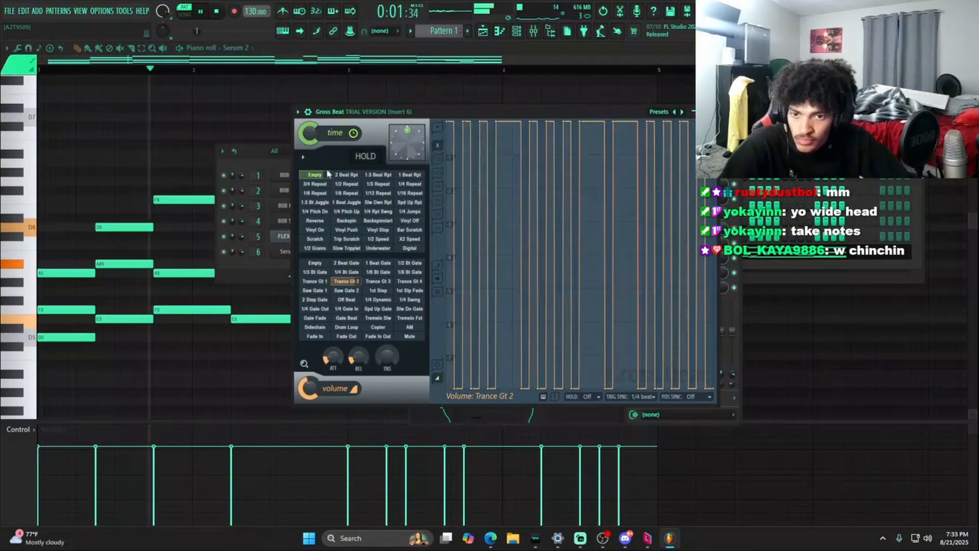
pyautogui.click(656, 113)
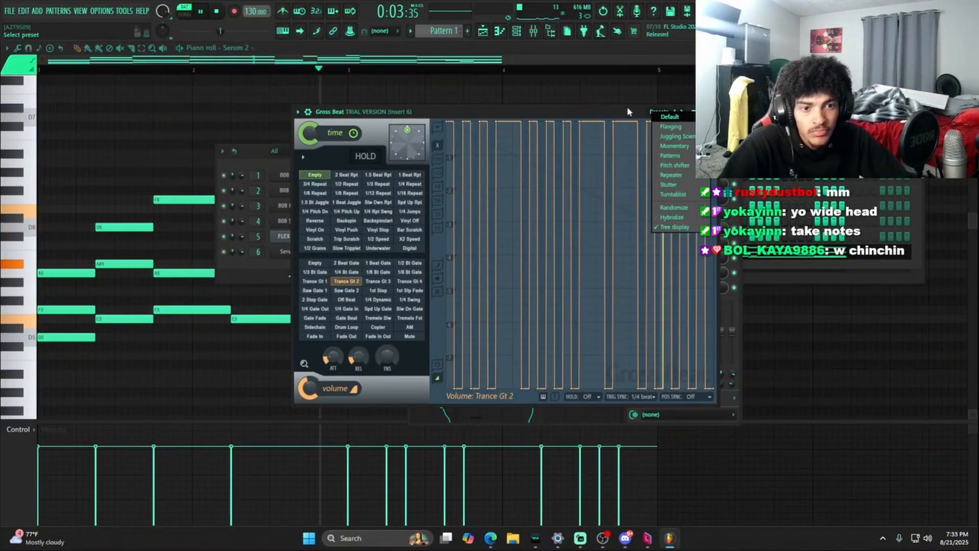
pyautogui.moveTo(625, 108); pyautogui.dragTo(605, 127)
pyautogui.press('space')
pyautogui.click(359, 258)
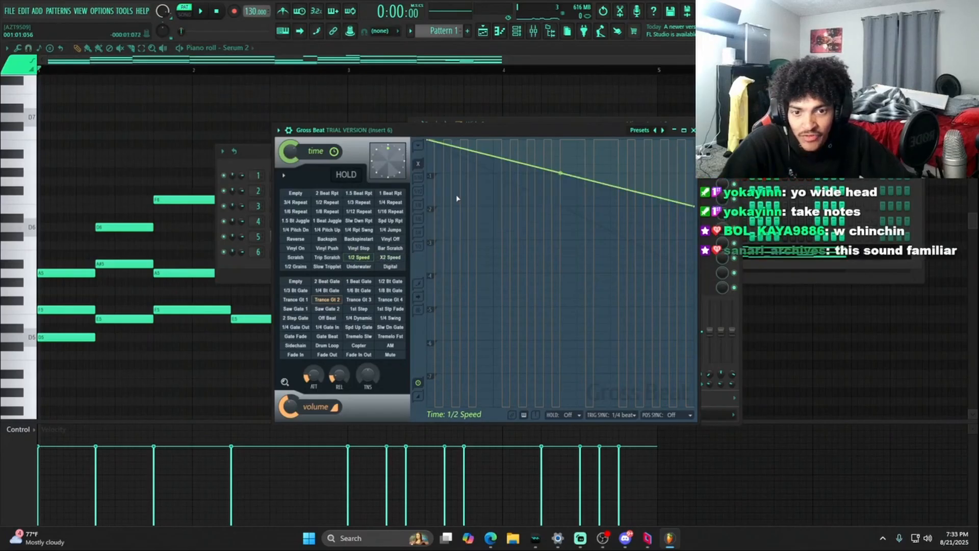
pyautogui.press('space')
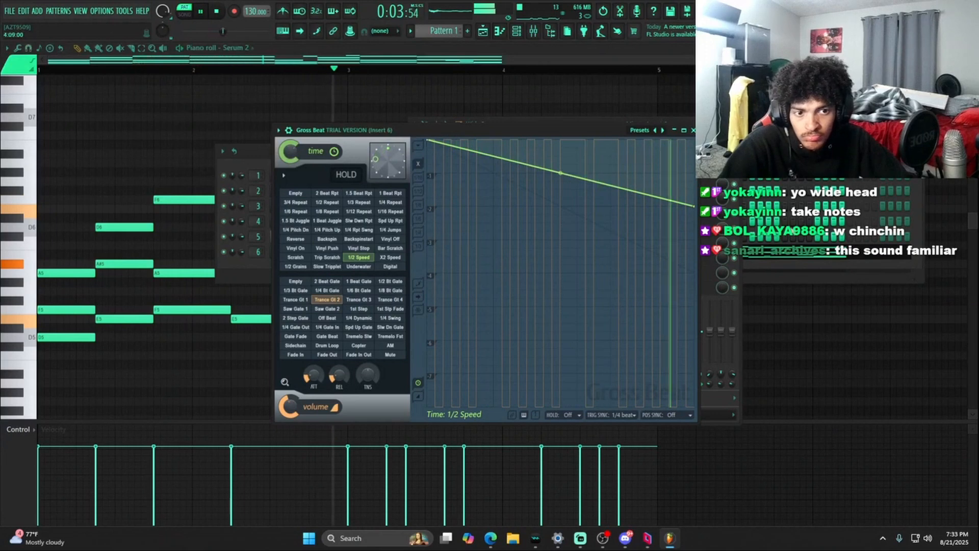
pyautogui.press('space')
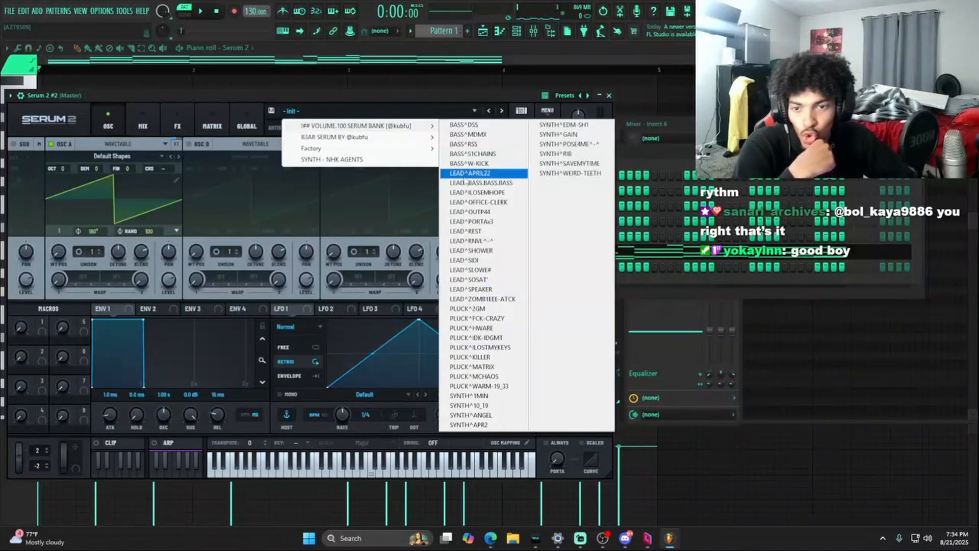
# Load the LEAD^OFFICE-CLERK preset in the second Serum 2, close its window and briefly play the pattern
pyautogui.click(492, 202)
pyautogui.click(609, 96)
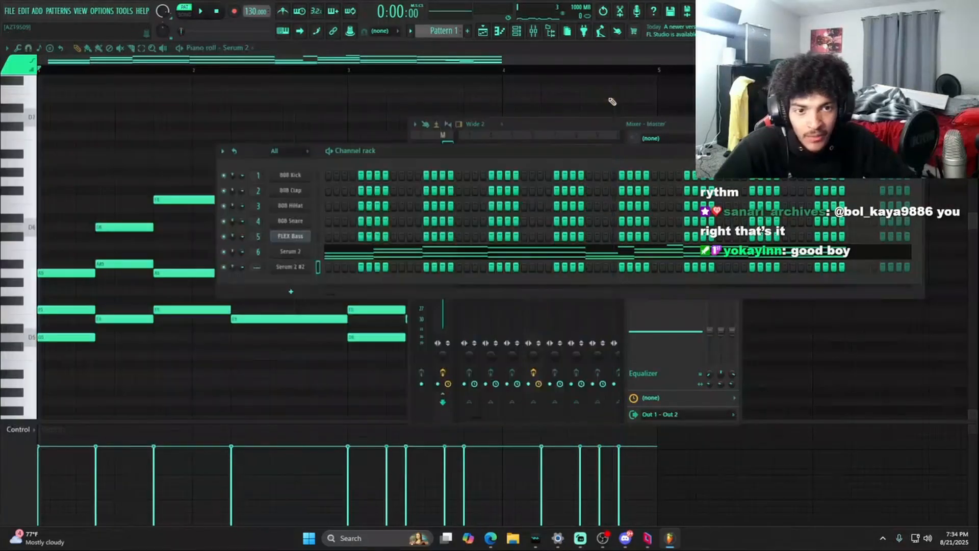
pyautogui.press('space')
pyautogui.press('space')
# Route the second Serum 2 channel to mixer track 7 and reopen its synth window
pyautogui.moveTo(258, 267)
pyautogui.mouseDown()
pyautogui.moveTo(258, 247)
pyautogui.moveTo(258, 259)
pyautogui.mouseUp()
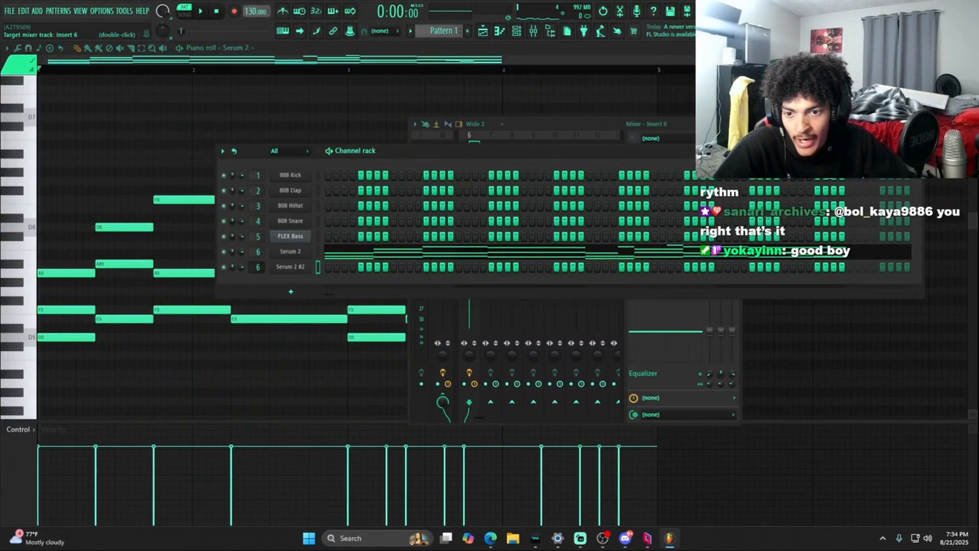
pyautogui.click(533, 31)
pyautogui.click(516, 31)
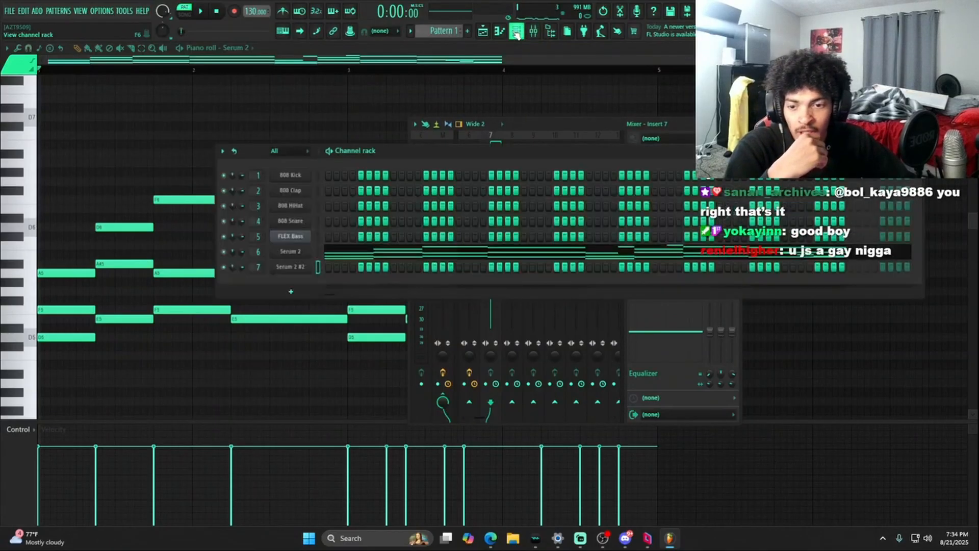
pyautogui.click(308, 270)
pyautogui.moveTo(386, 93); pyautogui.dragTo(429, 87)
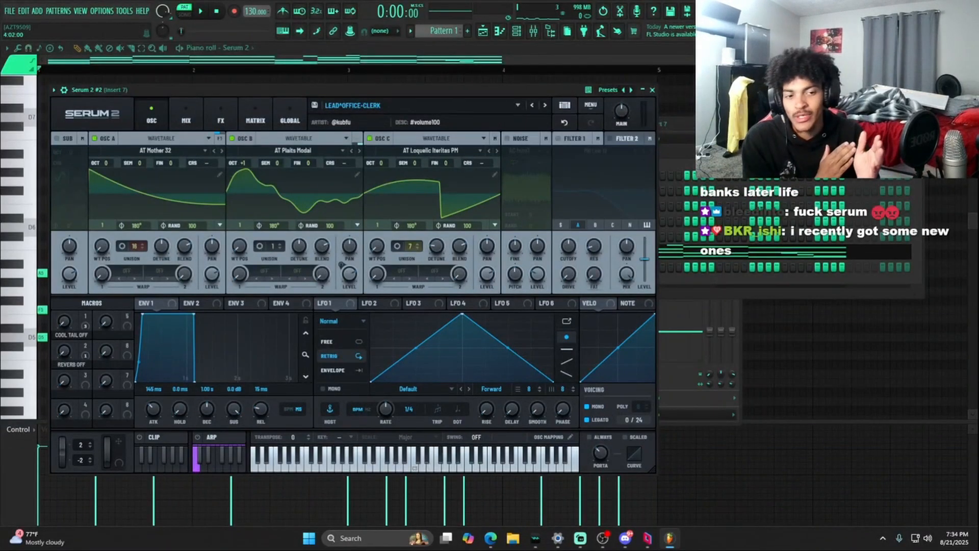
# Finish the first-bar Serum 2 #2 melody with an A5 note extended to the end of the bar and play it back
pyautogui.click(258, 51)
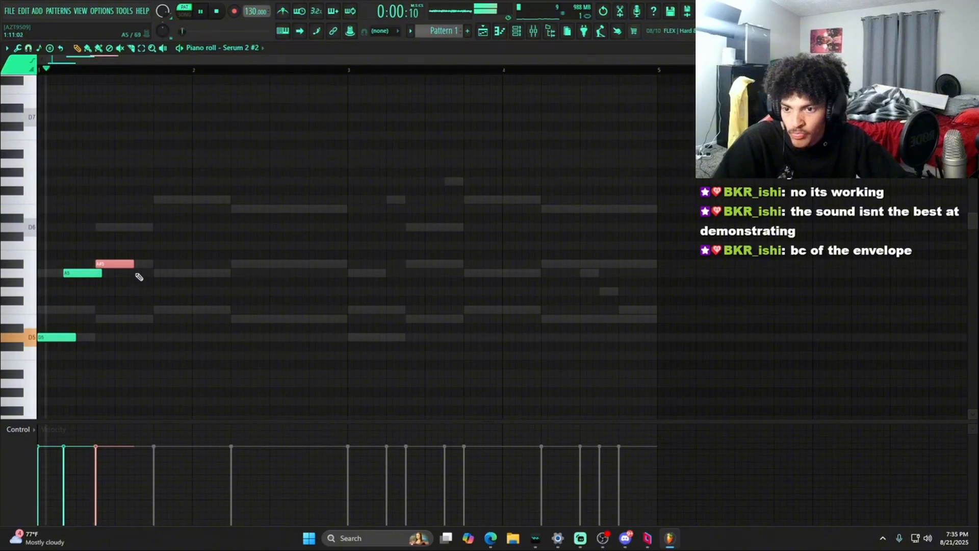
pyautogui.click(138, 274)
pyautogui.press('space')
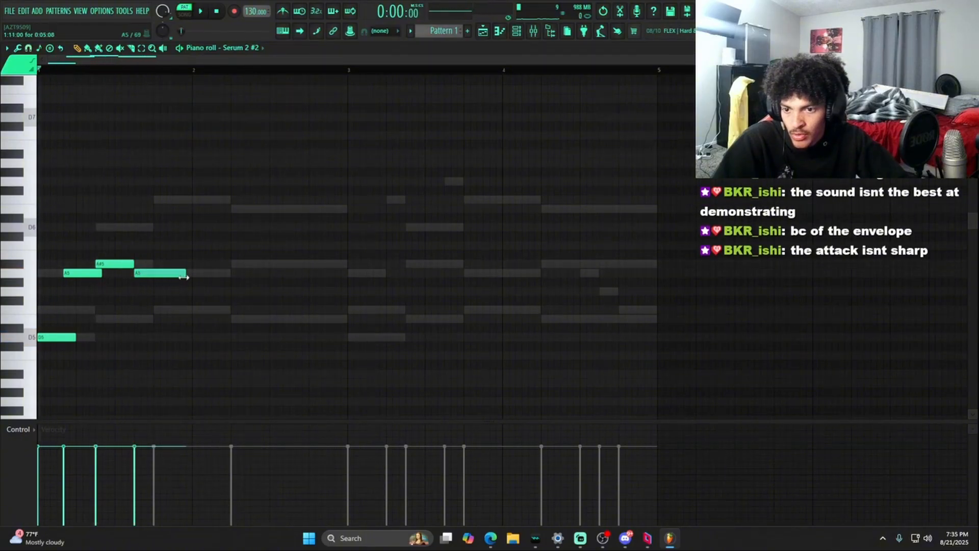
pyautogui.moveTo(182, 277); pyautogui.dragTo(192, 276)
pyautogui.press('space')
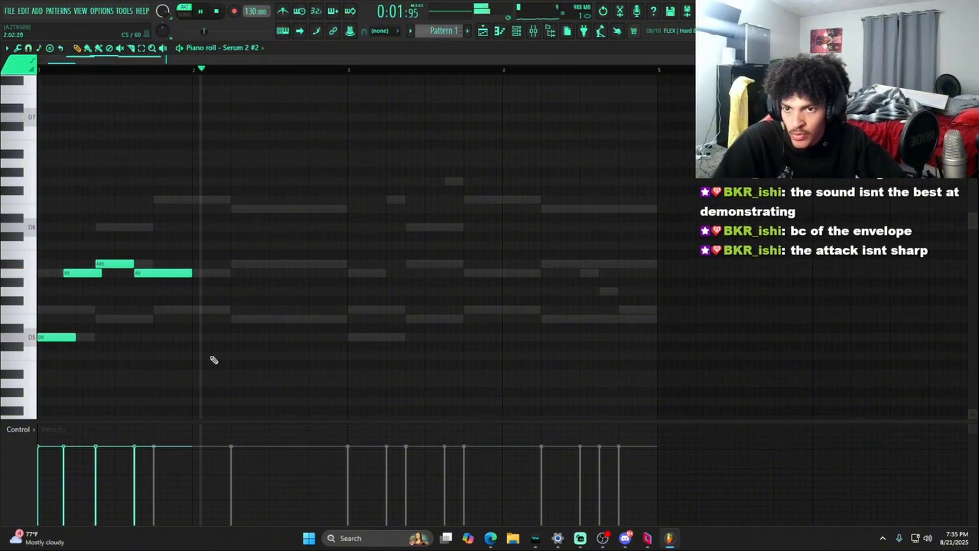
pyautogui.press('space')
# Select the four first-bar melody notes and duplicate them three times to fill bars 2 to 4
pyautogui.moveTo(39, 252); pyautogui.dragTo(266, 398)
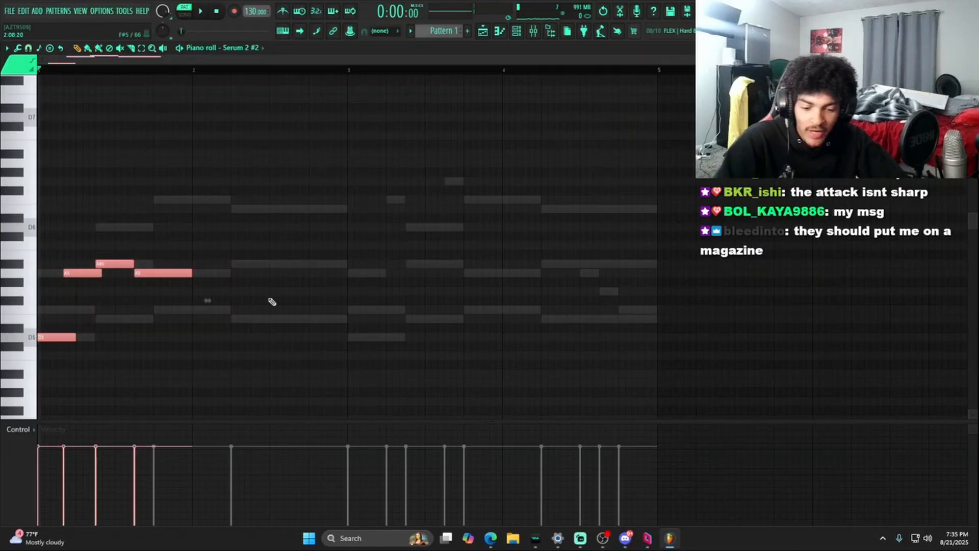
pyautogui.hotkey('ctrl', 'b')
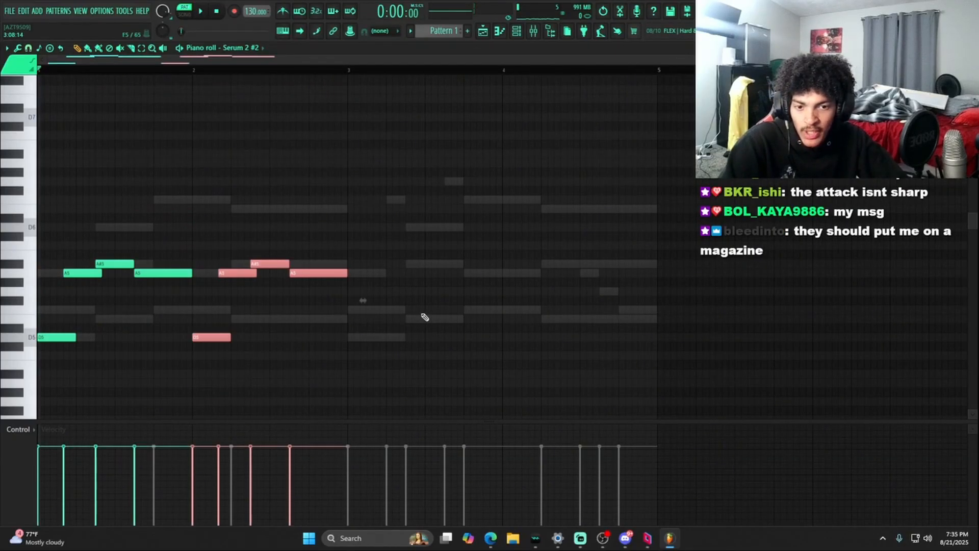
pyautogui.hotkey('ctrl', 'b')
pyautogui.hotkey('ctrl', 'b')
# Lower mixer track Insert 7 to -6.0 dB, unmute the first Serum 2 channel and play both layers together
pyautogui.click(535, 32)
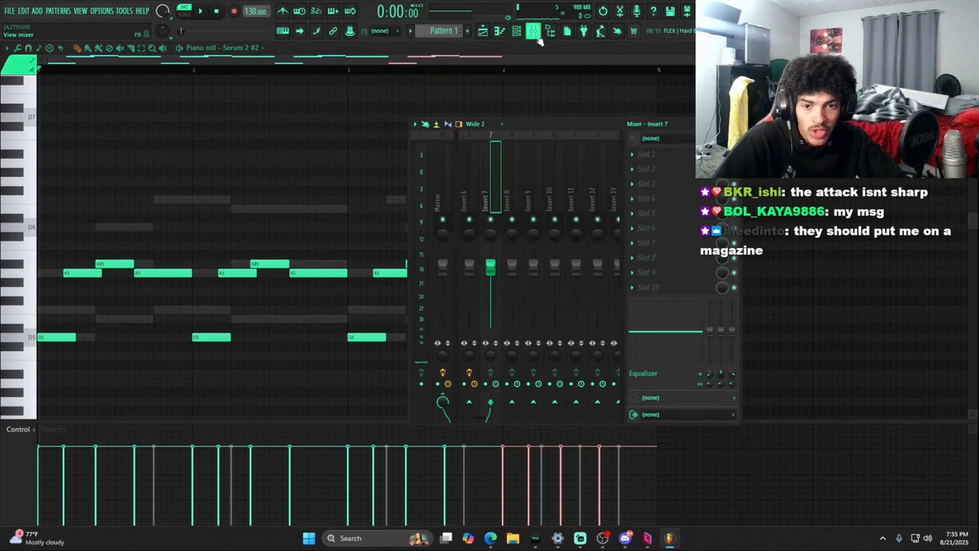
pyautogui.click(517, 32)
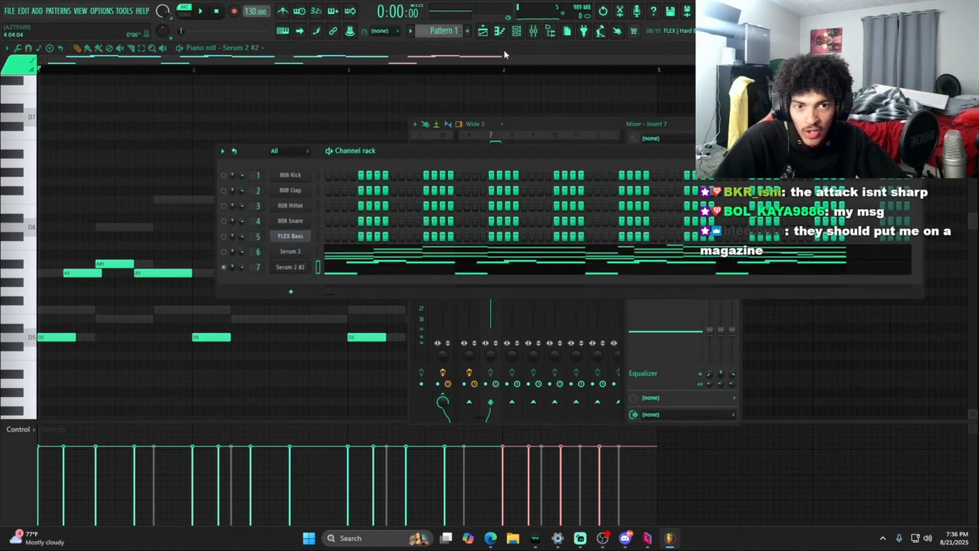
pyautogui.click(534, 31)
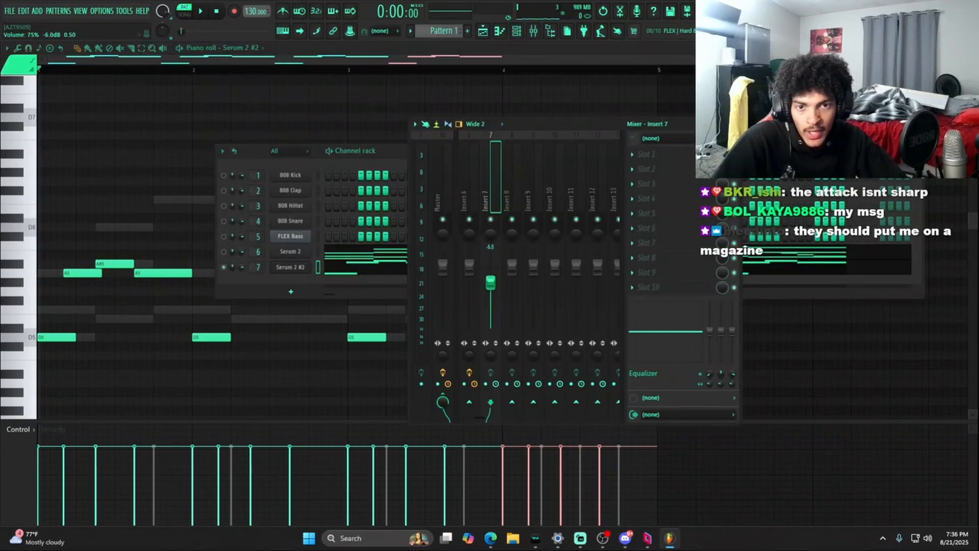
pyautogui.click(228, 255)
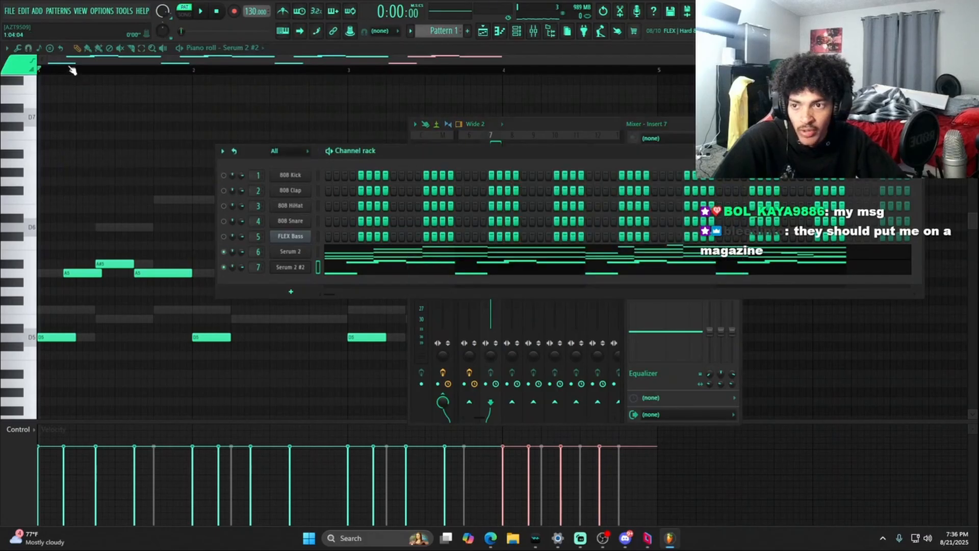
pyautogui.click(514, 308)
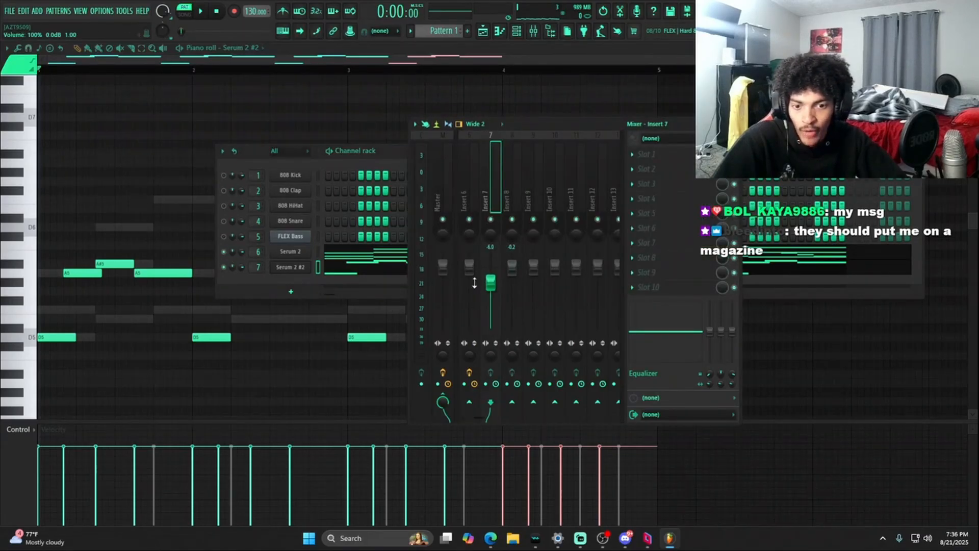
pyautogui.press('space')
pyautogui.moveTo(489, 281); pyautogui.dragTo(490, 285)
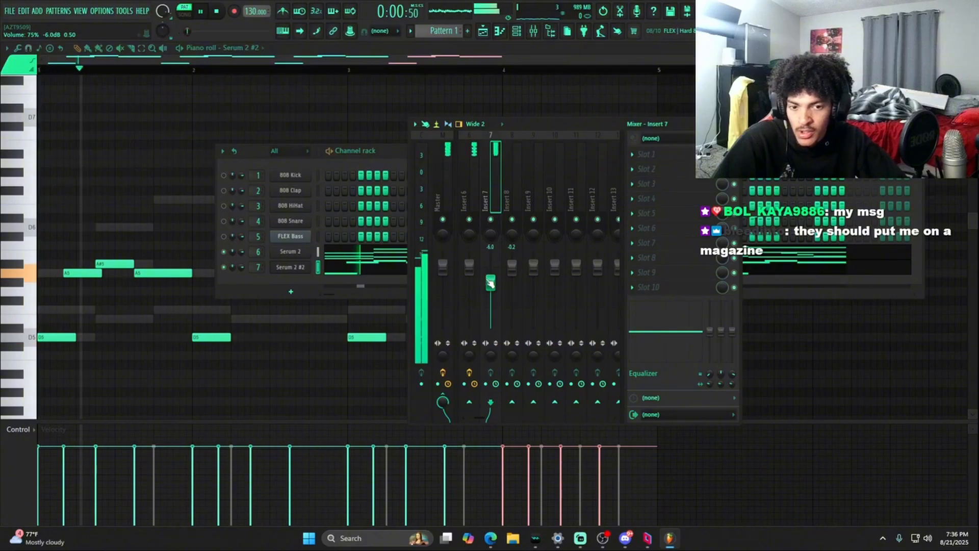
# Raise the A#5 notes in the Serum 2 #2 melody to D6 in bar 2 and E6 in bar 4
pyautogui.click(185, 190)
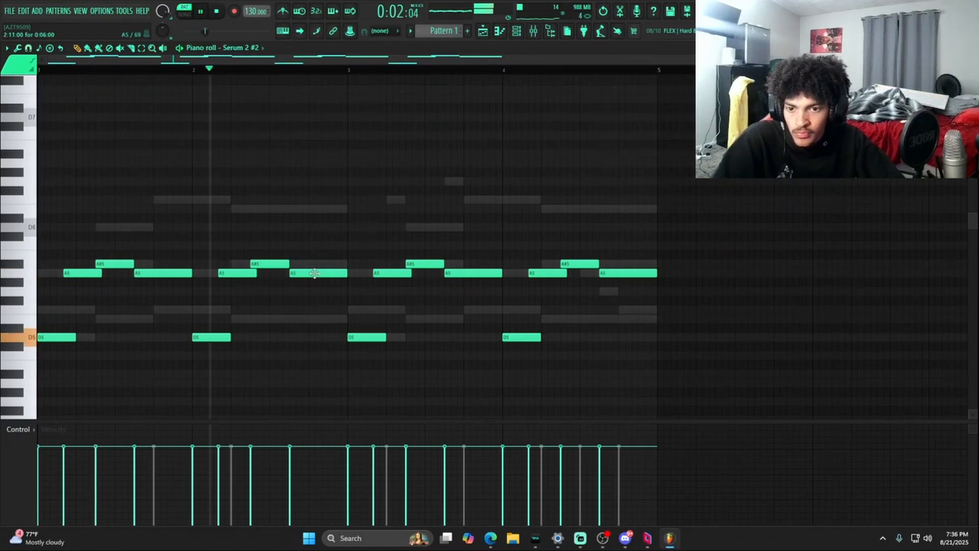
pyautogui.moveTo(275, 262); pyautogui.dragTo(275, 221)
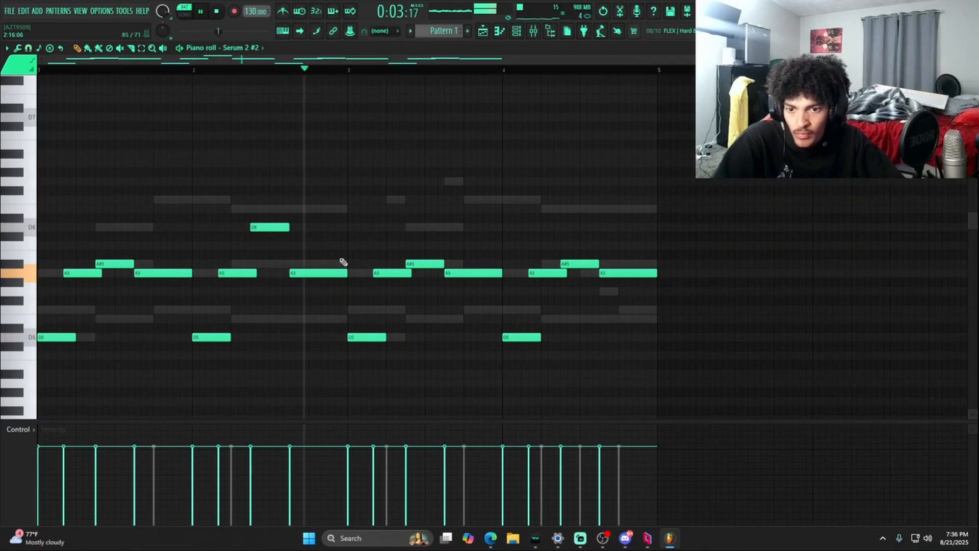
pyautogui.moveTo(578, 264); pyautogui.dragTo(578, 209)
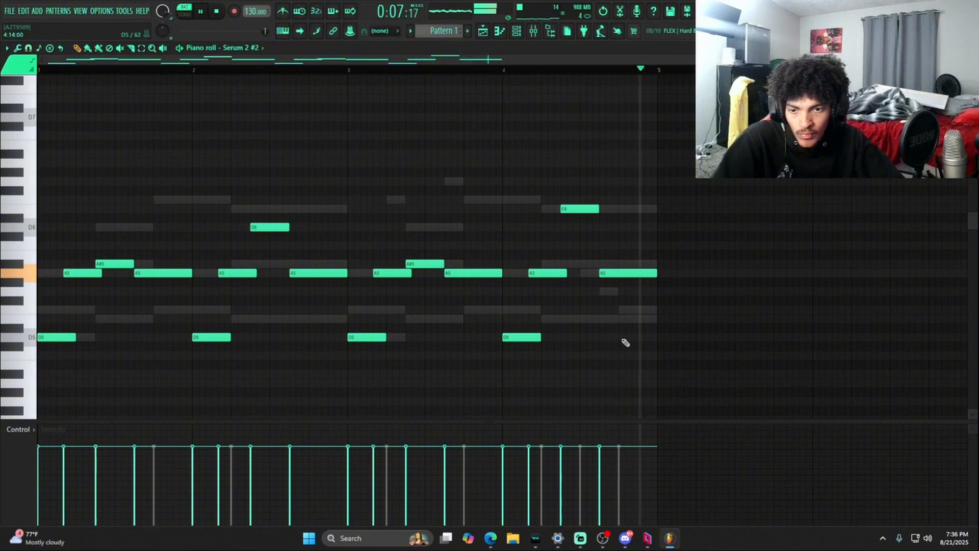
pyautogui.press('space')
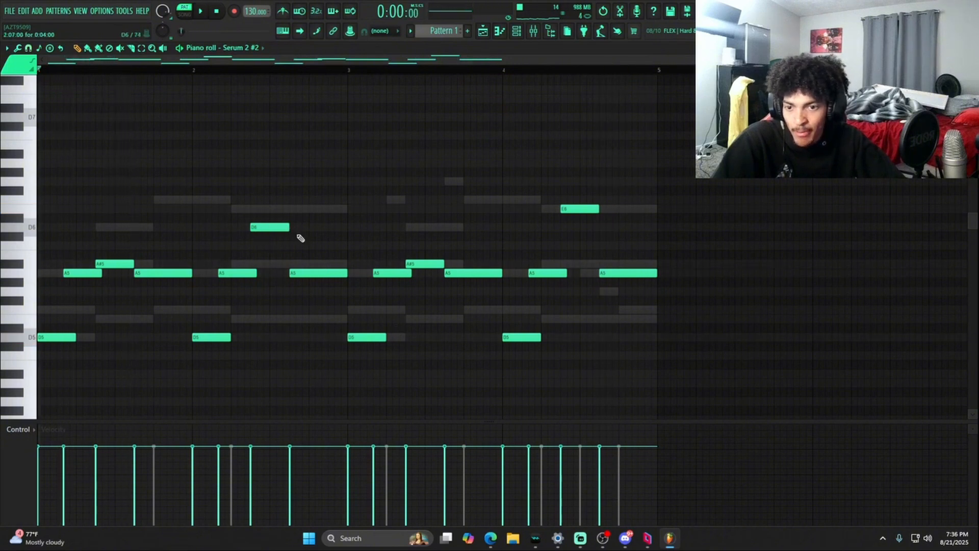
# Add a third Serum 2 instance as a new channel and browse its preset banks
pyautogui.click(521, 31)
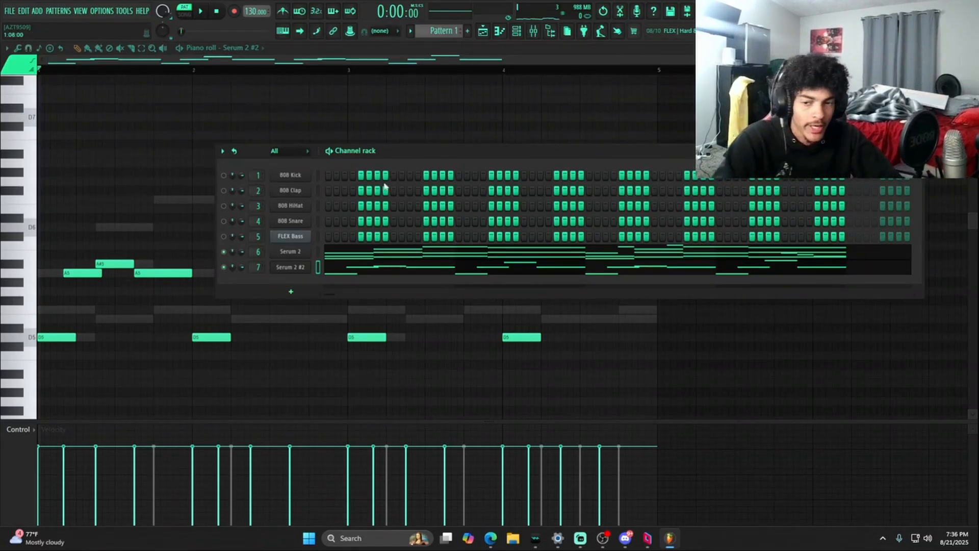
pyautogui.click(291, 291)
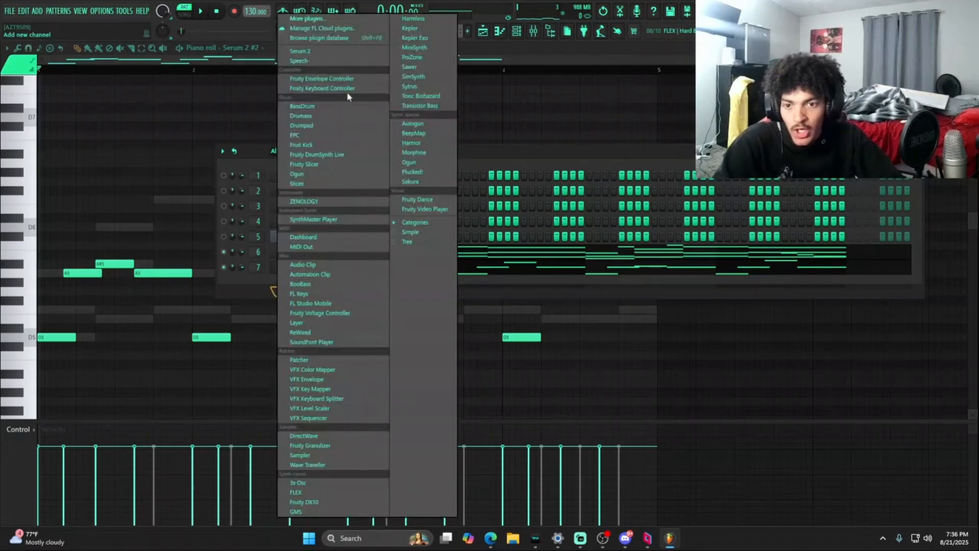
pyautogui.click(328, 51)
pyautogui.click(477, 128)
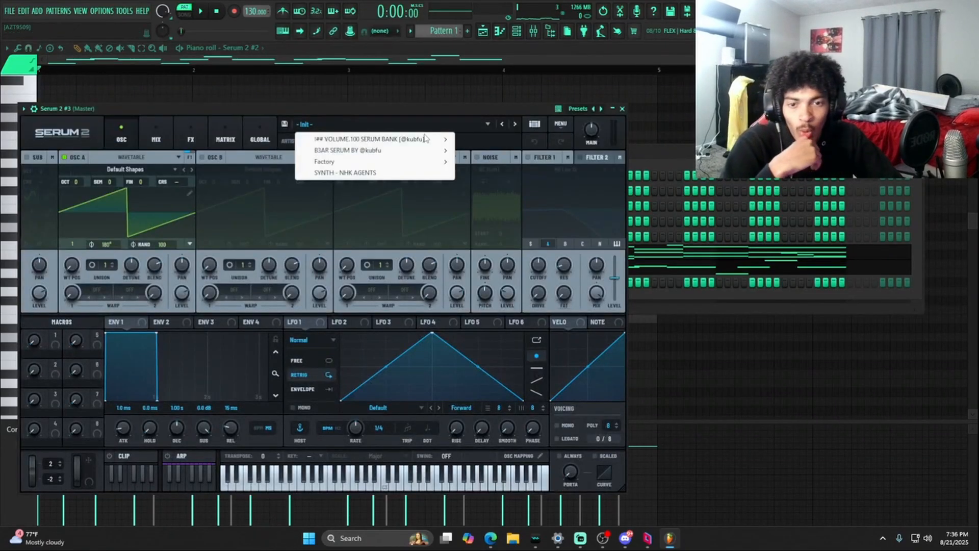
pyautogui.moveTo(425, 138)
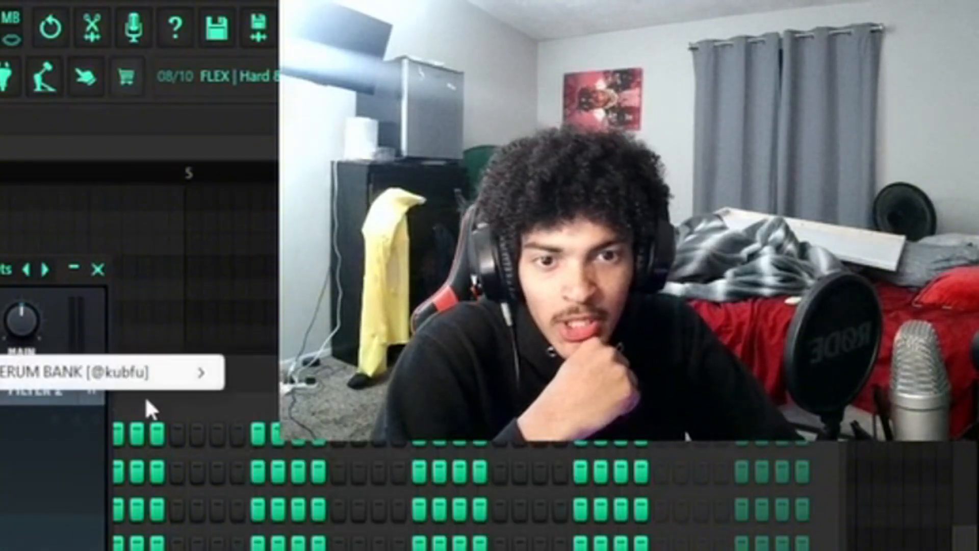
pyautogui.moveTo(153, 380)
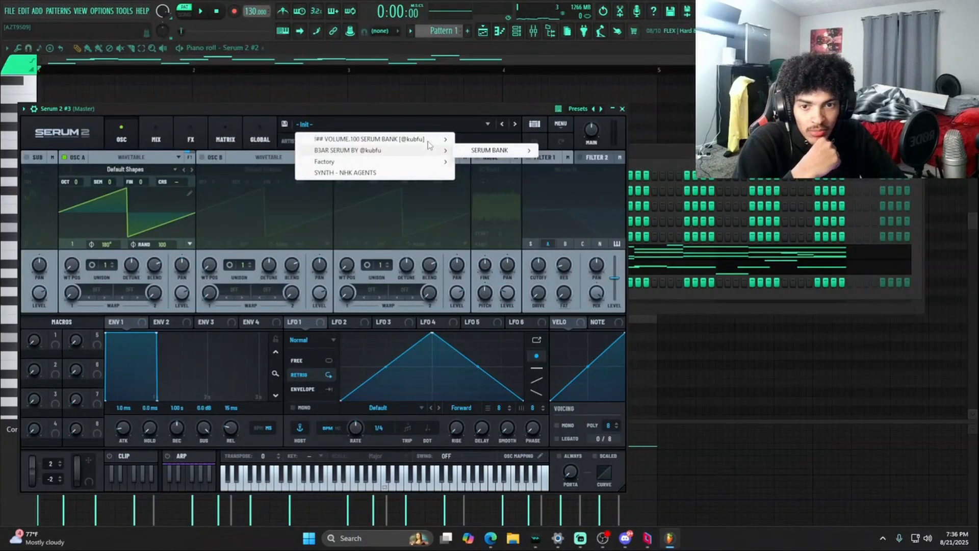
# Write D5, E5 and F5 notes in the first two bars of Serum 2 #3, stretching F5 to the end of bar 2
pyautogui.click(134, 339)
pyautogui.press('space')
pyautogui.moveTo(133, 339); pyautogui.dragTo(125, 320)
pyautogui.click(115, 319)
pyautogui.click(159, 309)
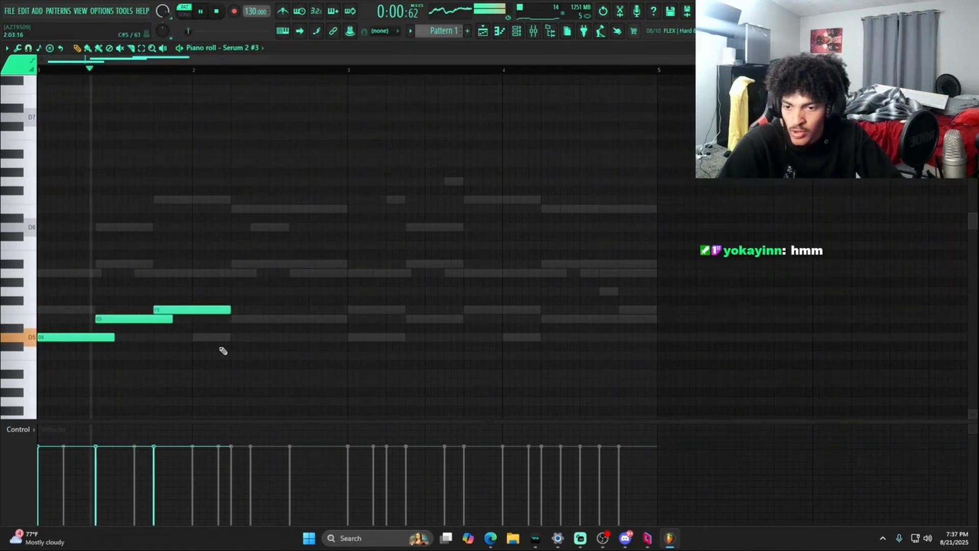
pyautogui.press('space')
pyautogui.moveTo(232, 310); pyautogui.dragTo(345, 309)
pyautogui.press('space')
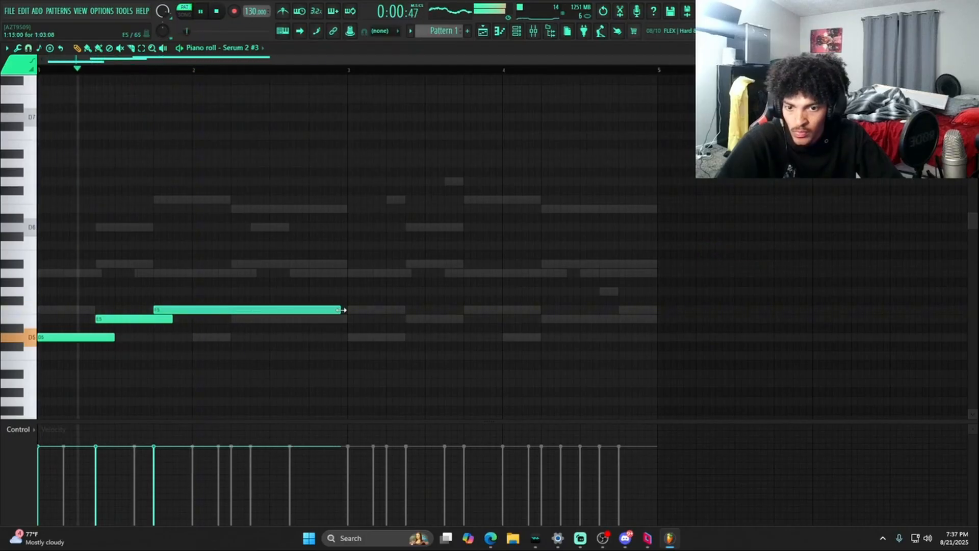
# Write D5, F5 and E5 in bars 3 and 4 of Serum 2 #3 and adjust all note lengths to run end to end
pyautogui.click(350, 338)
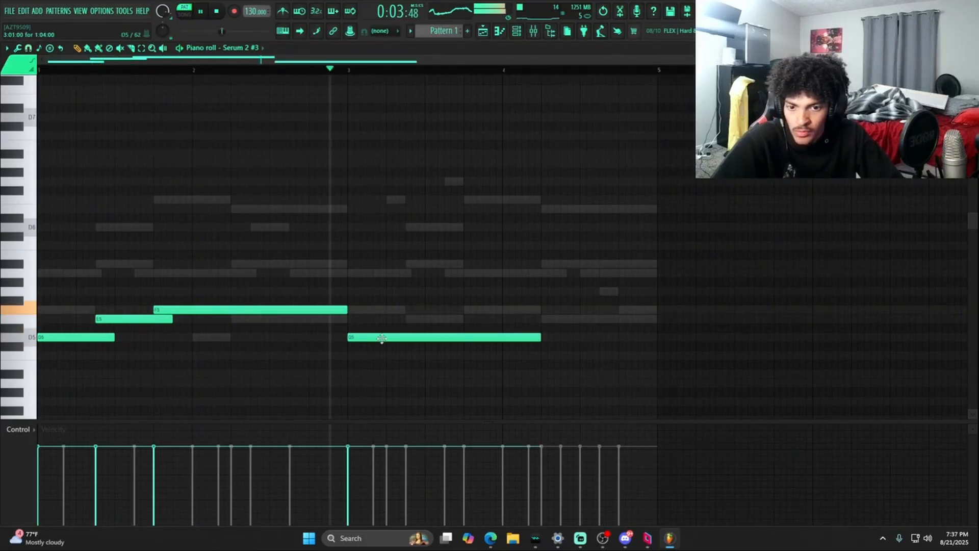
pyautogui.click(427, 310)
pyautogui.moveTo(539, 337); pyautogui.dragTo(429, 338)
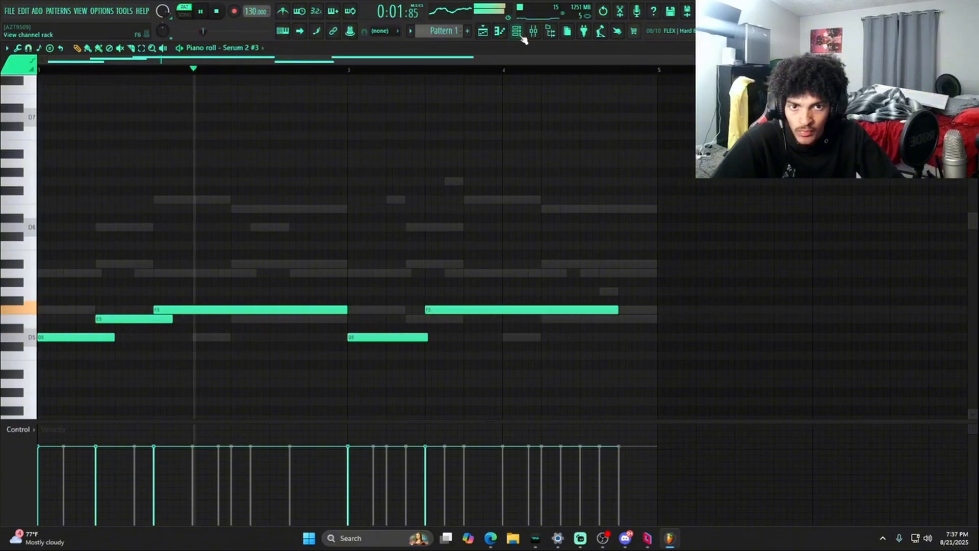
pyautogui.hotkey('ctrl', 'a')
pyautogui.press('space')
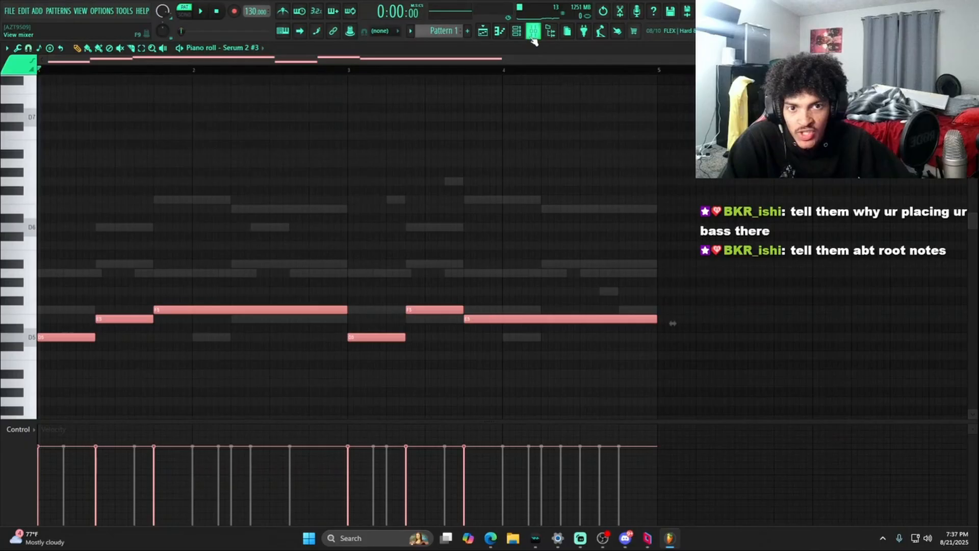
# Compare the Serum 2 #3 root notes with the Serum 2 #2 melody and the first Serum 2 chord progression
pyautogui.click(518, 33)
pyautogui.click(240, 50)
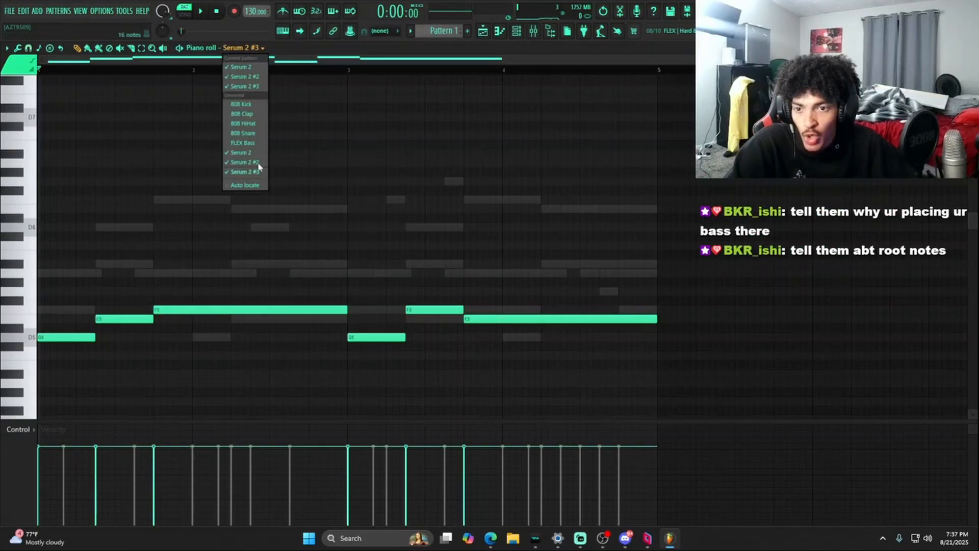
pyautogui.click(127, 196)
pyautogui.scroll(-3, 28, 269)
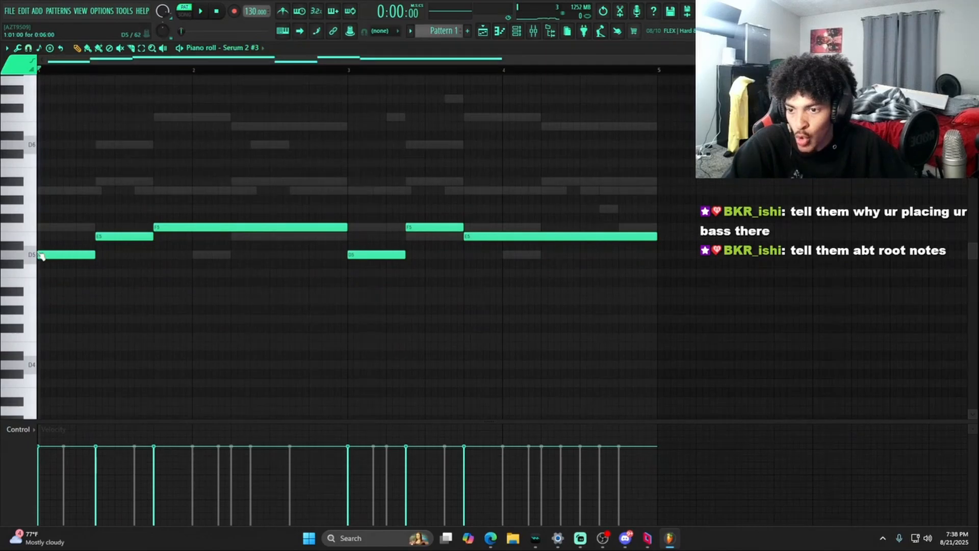
pyautogui.scroll(3, 65, 105)
pyautogui.click(237, 49)
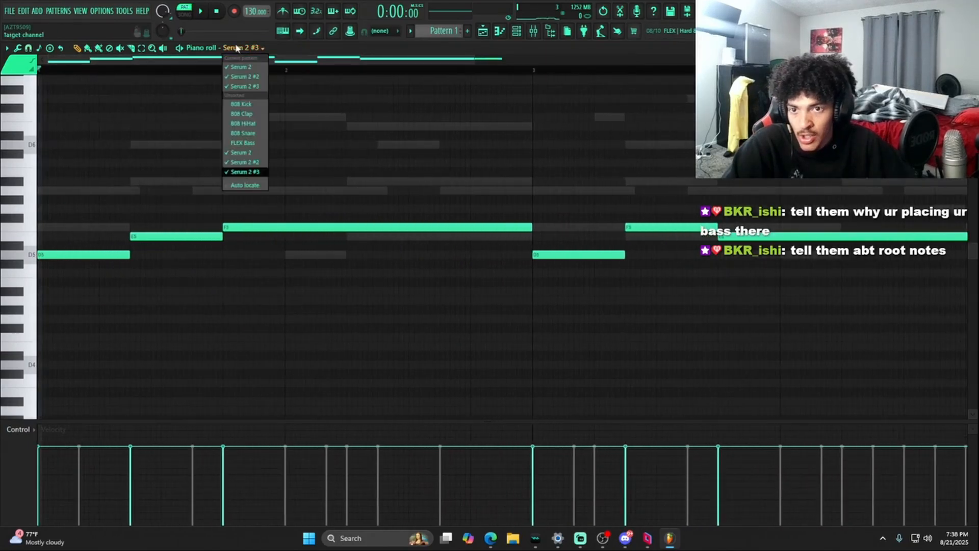
pyautogui.click(243, 163)
pyautogui.scroll(-1, 89, 175)
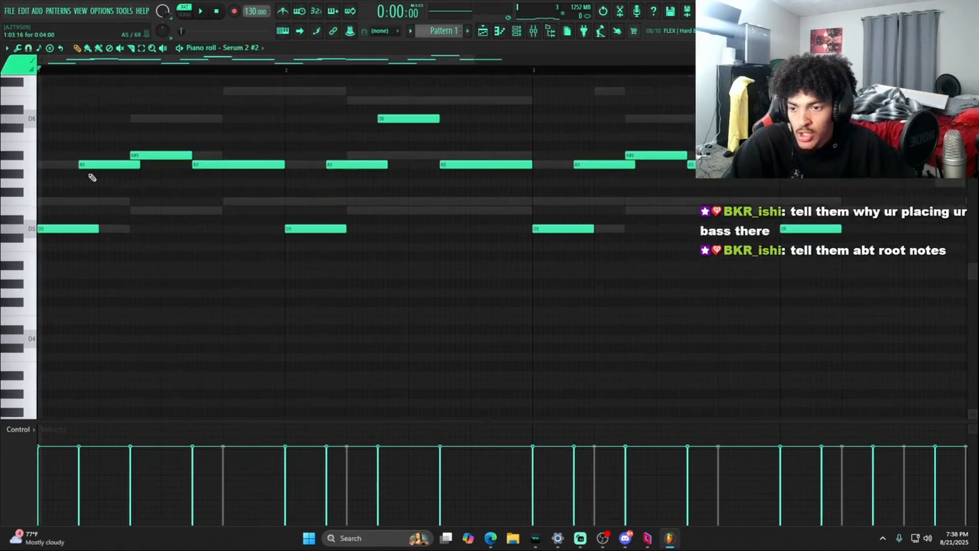
pyautogui.click(257, 49)
pyautogui.click(240, 152)
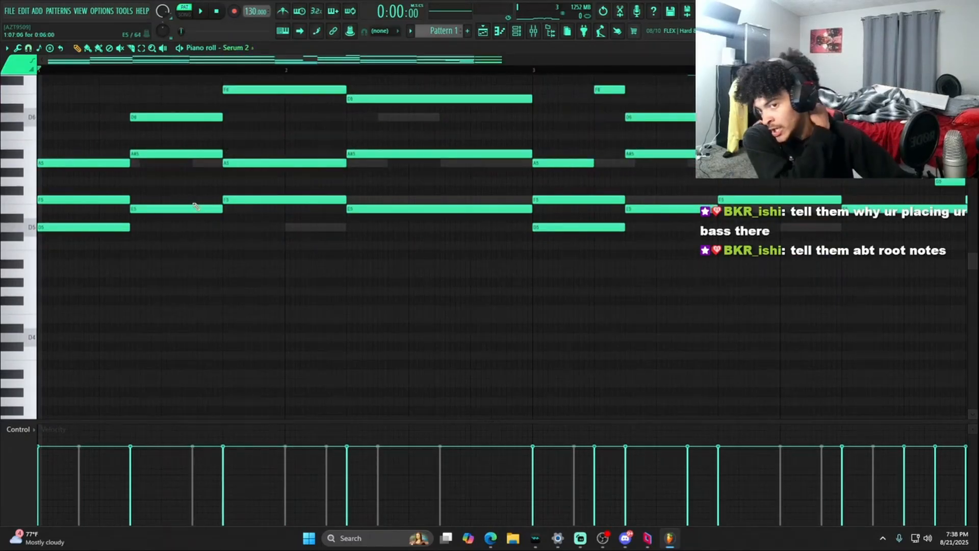
pyautogui.scroll(-4, 138, 74)
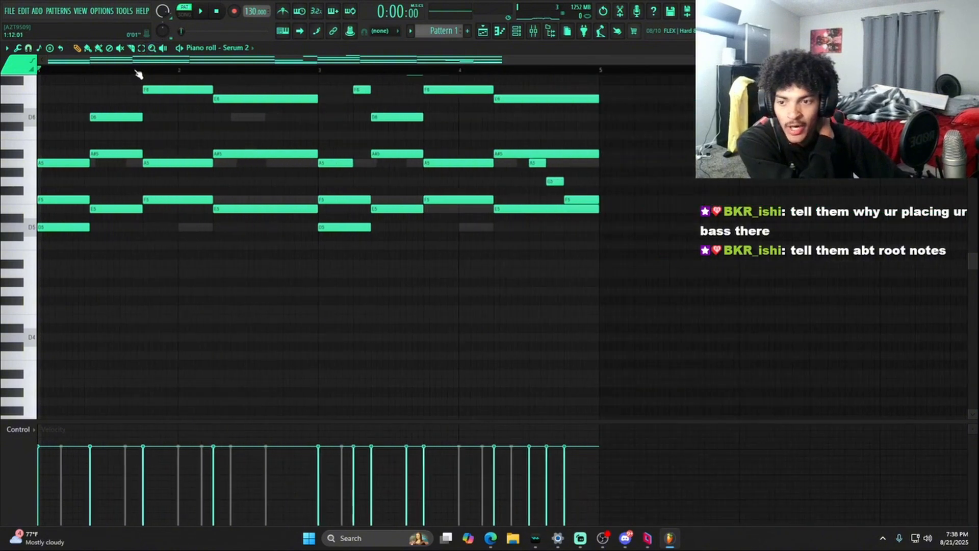
# Try a low C5 note moved to A#4 under the second Serum 2 chord, play it back and delete it
pyautogui.click(84, 246)
pyautogui.scroll(4, 54, 70)
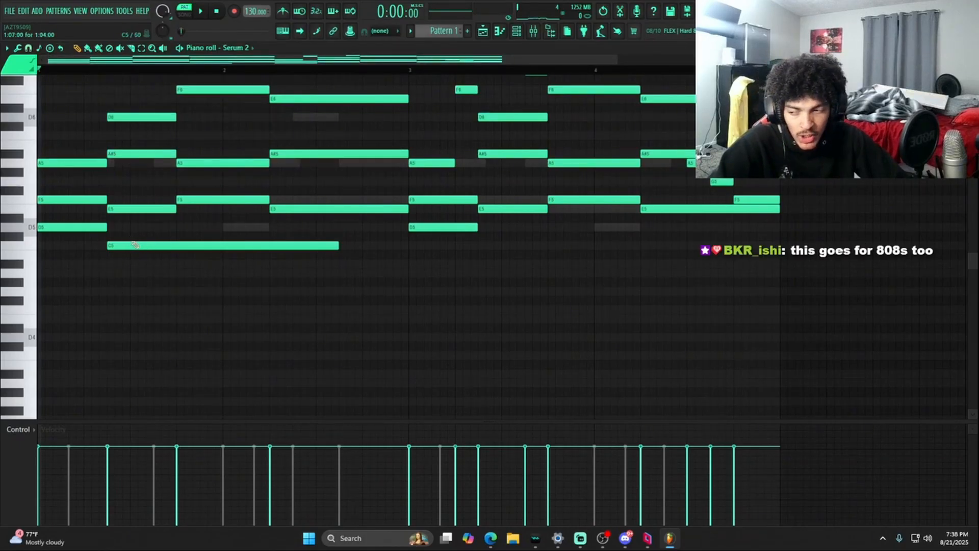
pyautogui.moveTo(137, 246); pyautogui.dragTo(137, 264)
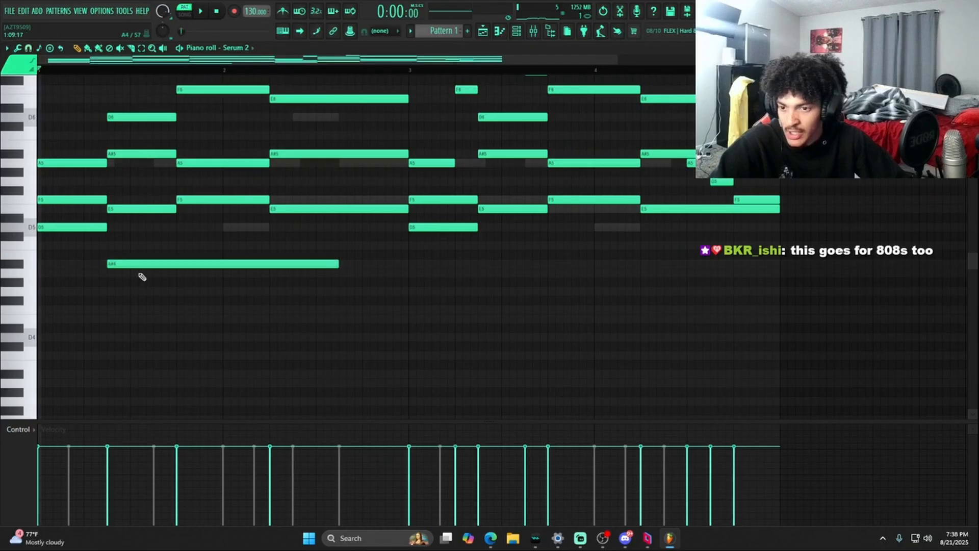
pyautogui.press('space')
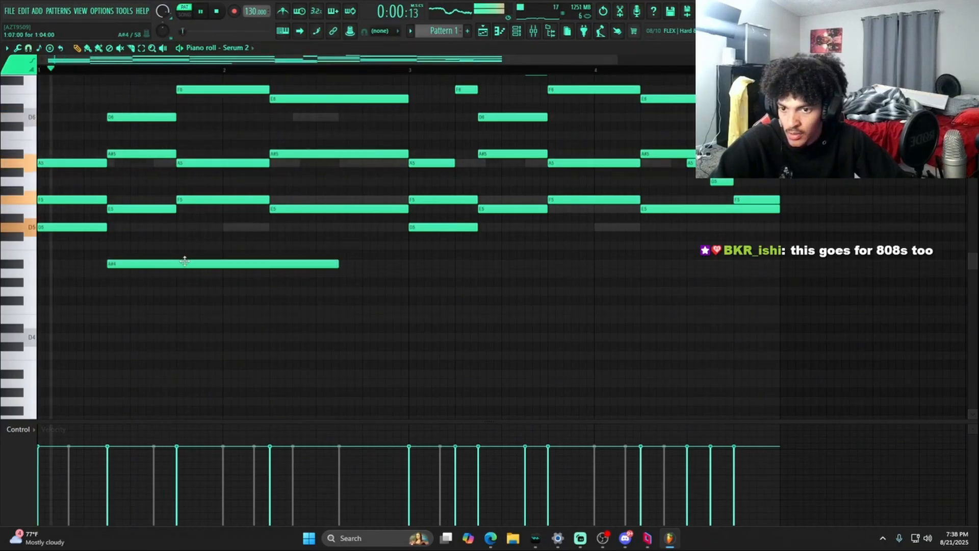
pyautogui.rightClick(332, 264)
pyautogui.press('space')
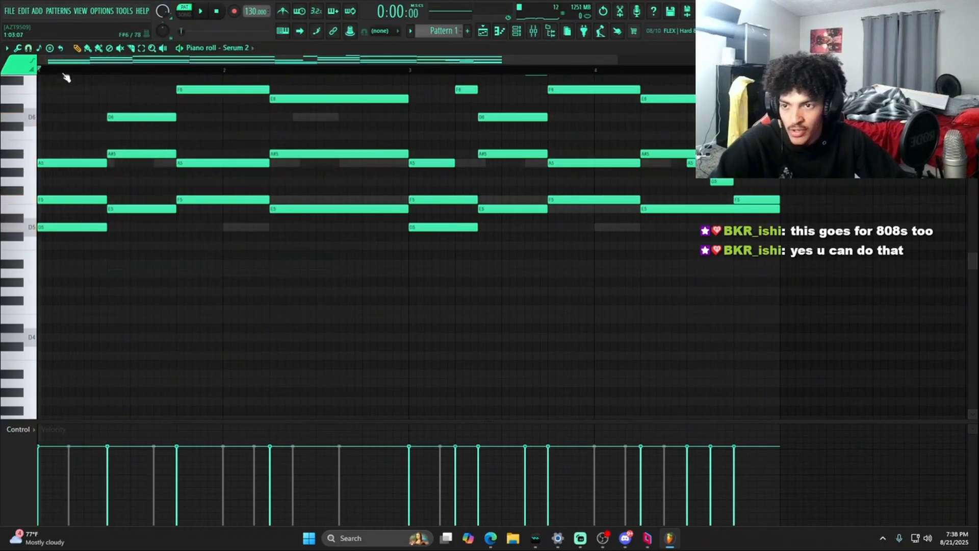
pyautogui.scroll(2, 67, 77)
pyautogui.click(136, 246)
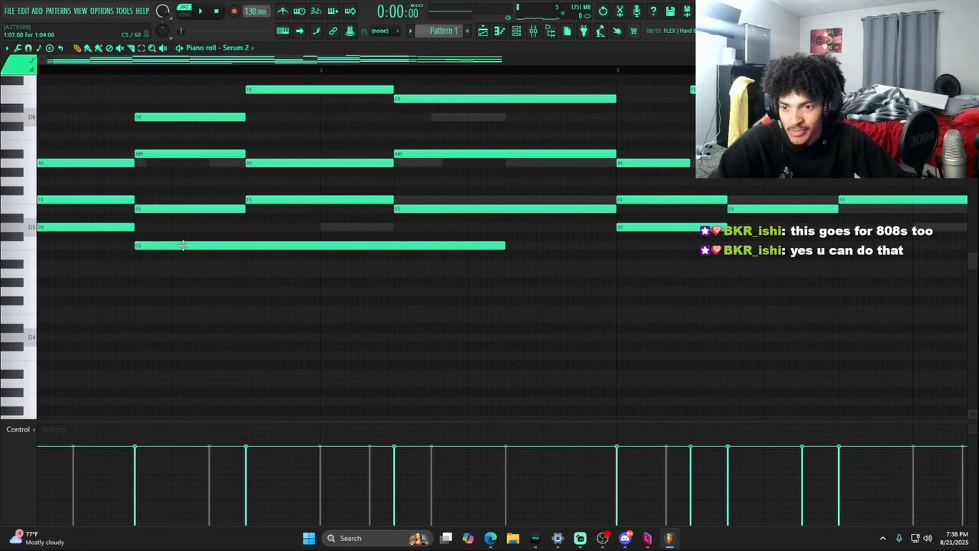
pyautogui.rightClick(165, 247)
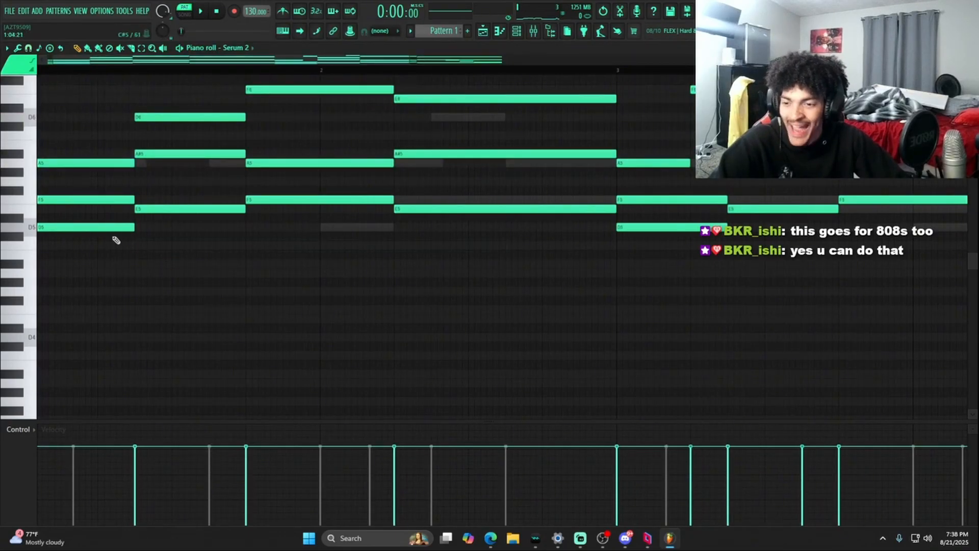
pyautogui.scroll(-2, 73, 75)
pyautogui.scroll(3, 470, 242)
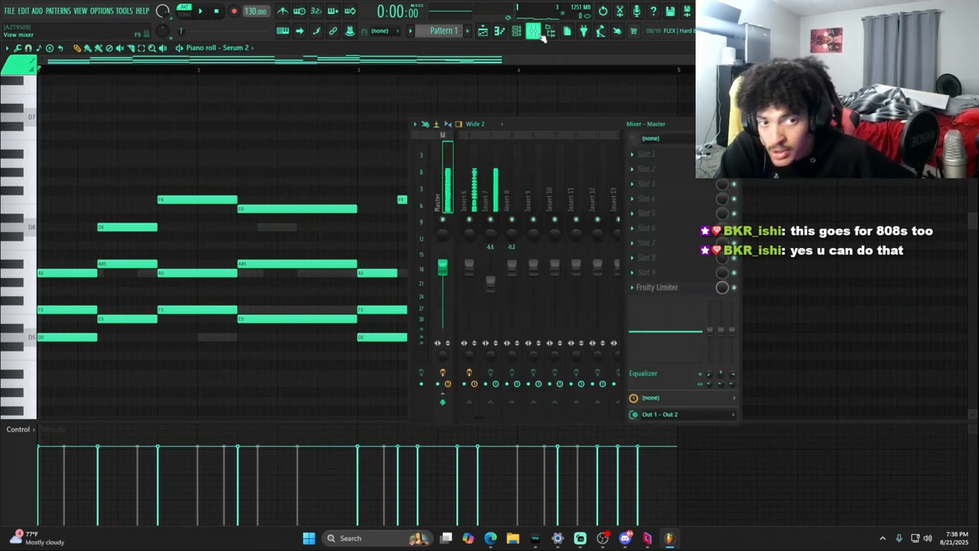
# Step Serum 2 #3 through neighbouring bass presets, including BASS*S1CHAINS, and audition them with the pattern playing
pyautogui.click(533, 31)
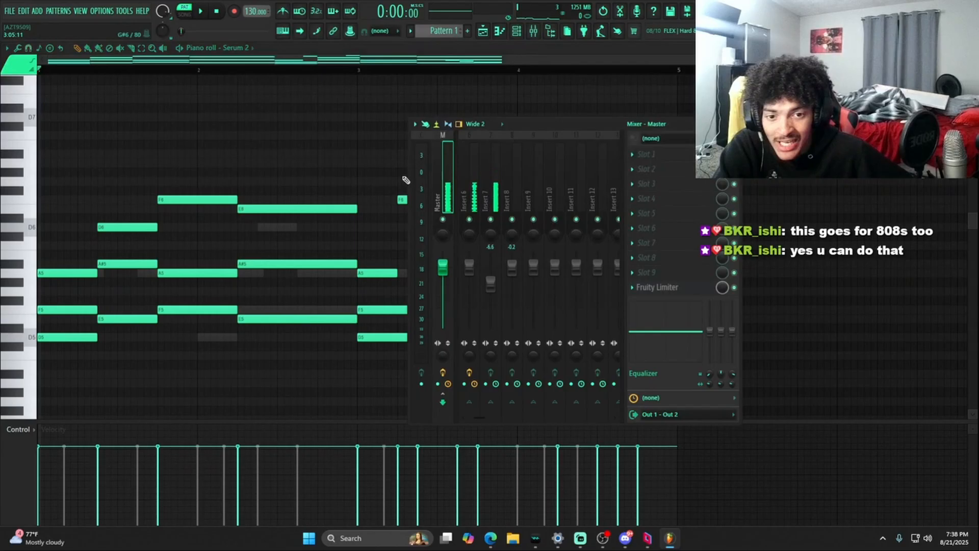
pyautogui.click(517, 31)
pyautogui.click(297, 286)
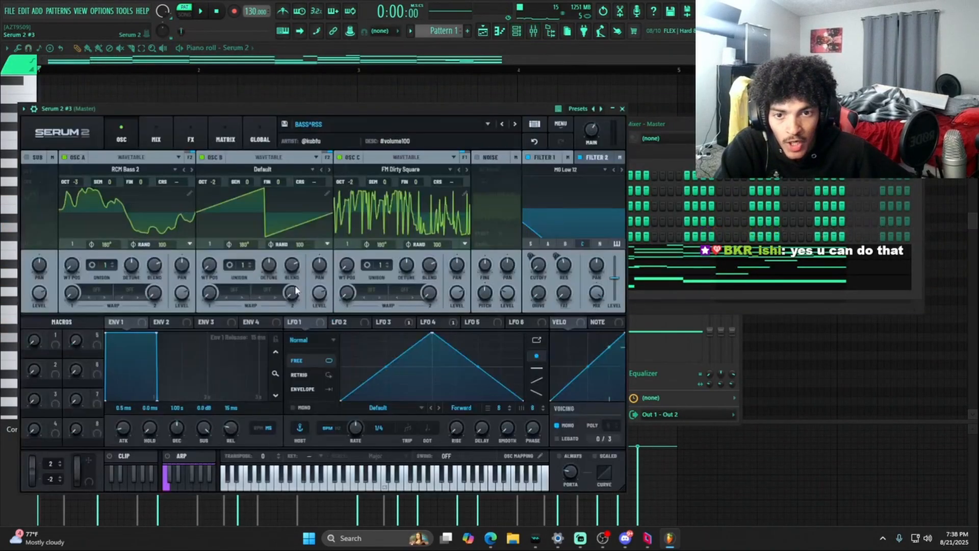
pyautogui.click(503, 124)
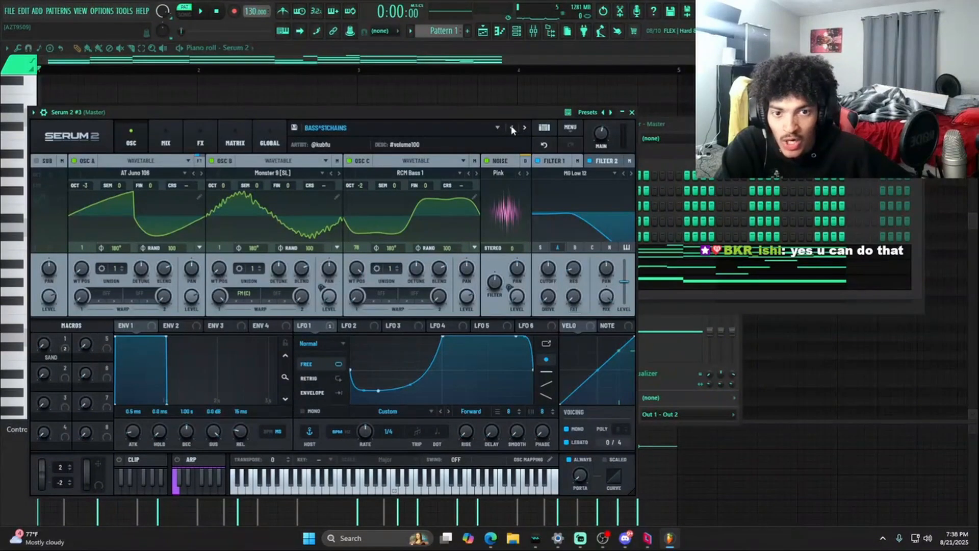
pyautogui.click(495, 129)
pyautogui.moveTo(508, 109); pyautogui.dragTo(512, 111)
pyautogui.press('space')
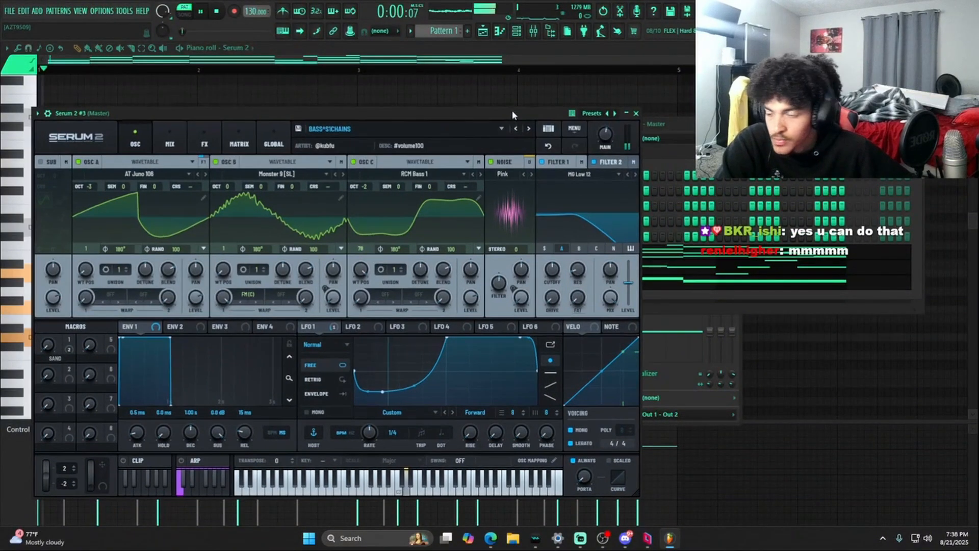
pyautogui.click(528, 128)
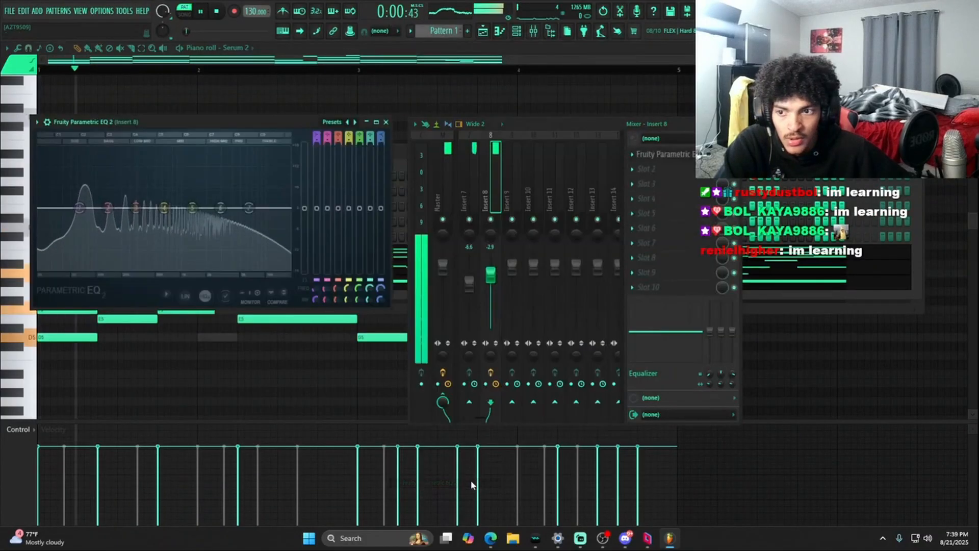
# Cut the low end of Insert 8 with the first band of Fruity Parametric EQ 2 while the pattern plays
pyautogui.moveTo(86, 208); pyautogui.dragTo(87, 228)
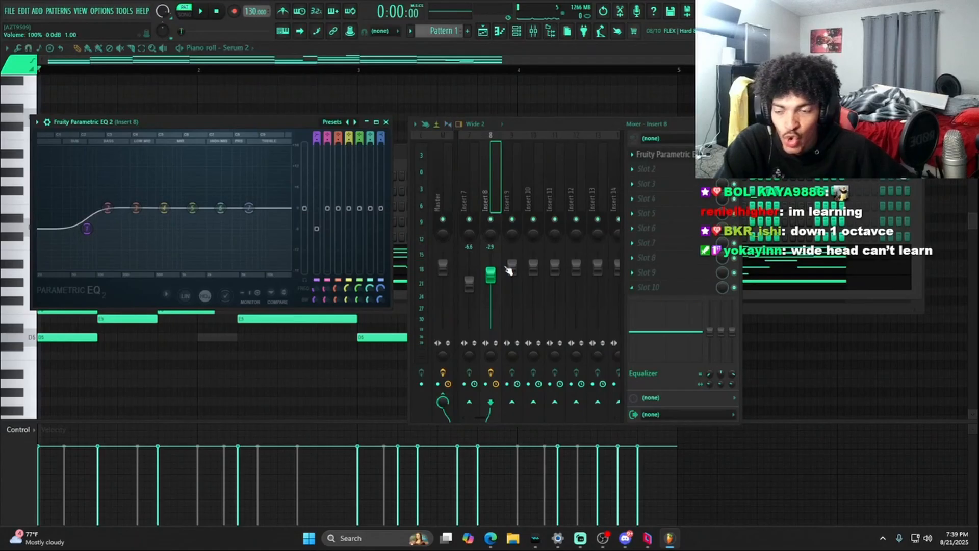
pyautogui.press('space')
pyautogui.moveTo(88, 233); pyautogui.dragTo(91, 245)
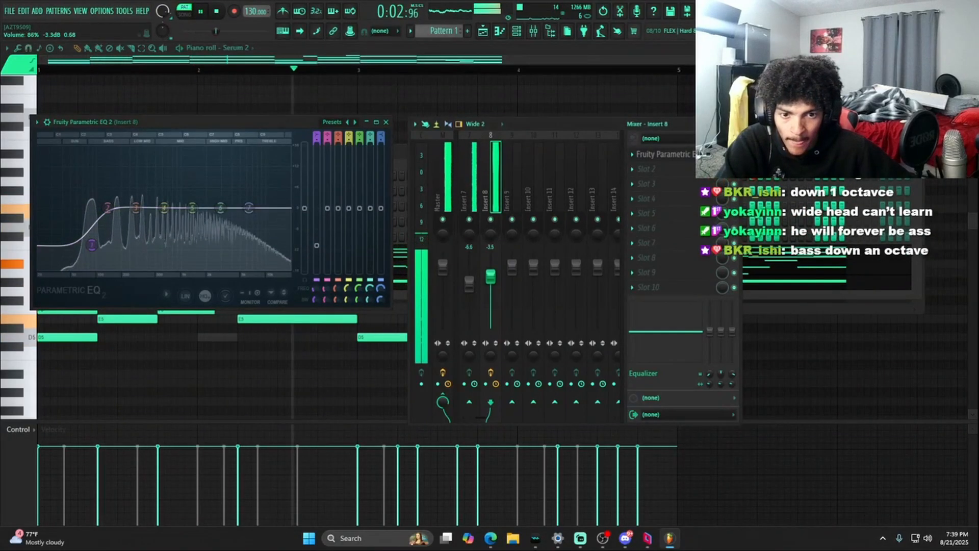
# Lower Insert 7 to -7.6 dB and Insert 8 to -8.0 dB in the mixer during playback
pyautogui.moveTo(491, 280); pyautogui.dragTo(469, 286)
pyautogui.click(490, 286)
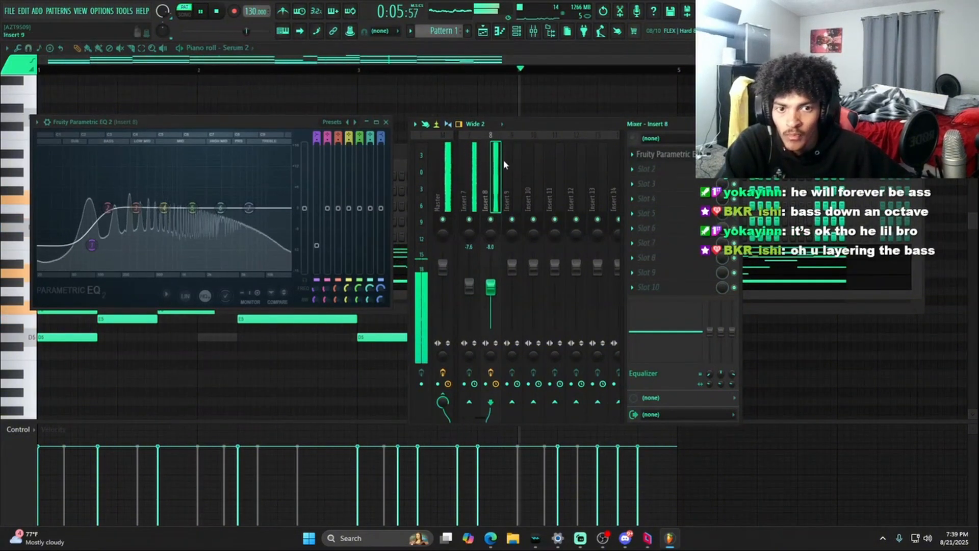
pyautogui.scroll(2, 500, 165)
pyautogui.press('space')
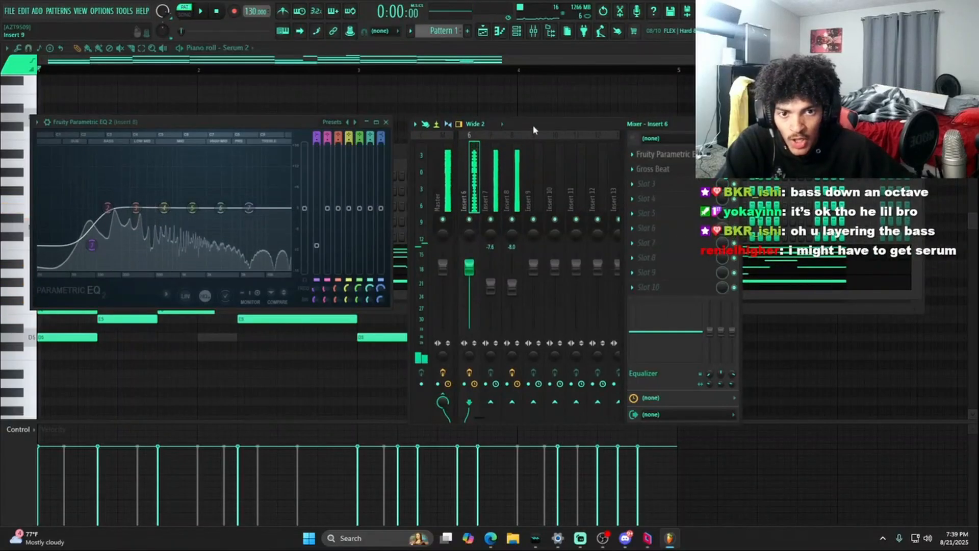
# Solo Insert 6, set its level to -0.6 dB and bring Insert 7 back into the mix
pyautogui.moveTo(532, 125); pyautogui.dragTo(537, 123)
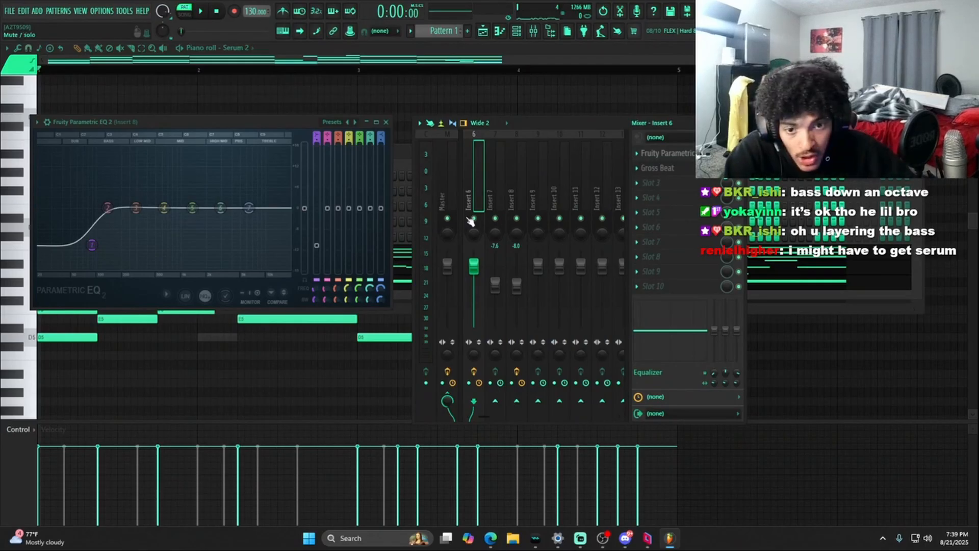
pyautogui.press('space')
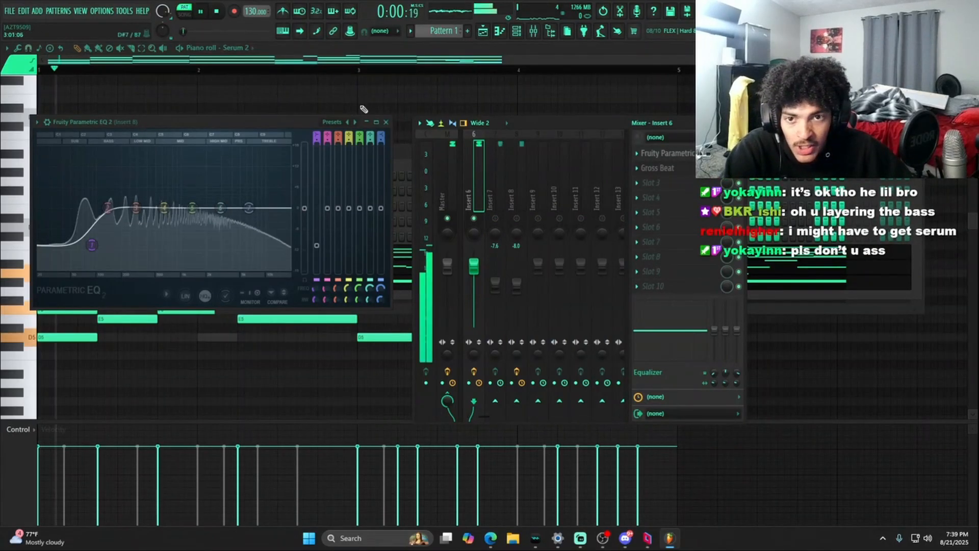
pyautogui.press('space')
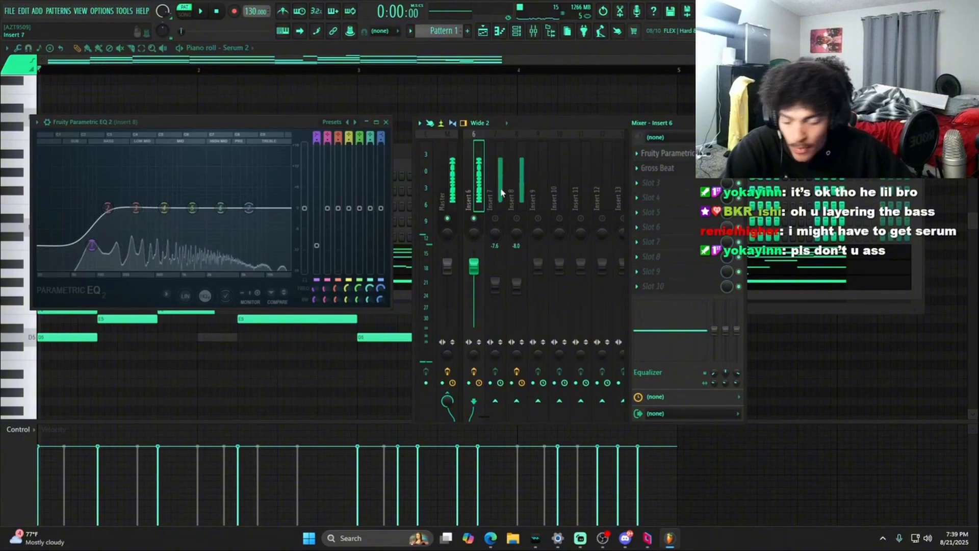
pyautogui.press('space')
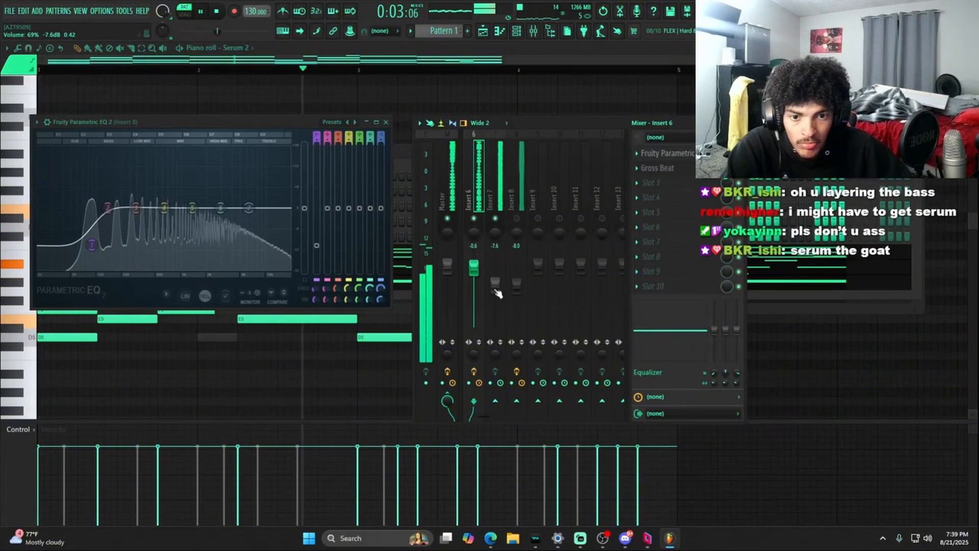
# Lower Insert 7 to -11.1 dB, checking its balance against Insert 6 in playback
pyautogui.moveTo(495, 281); pyautogui.dragTo(494, 290)
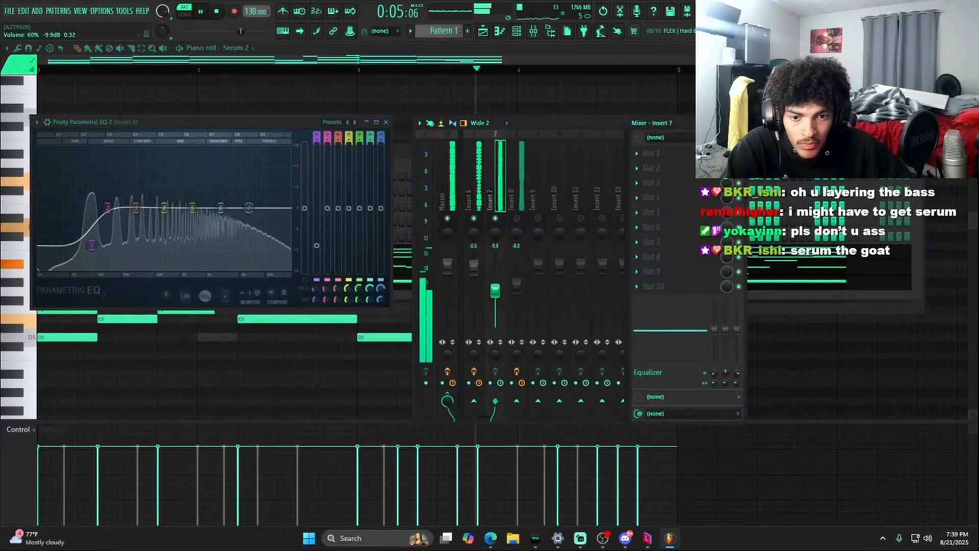
pyautogui.press('space')
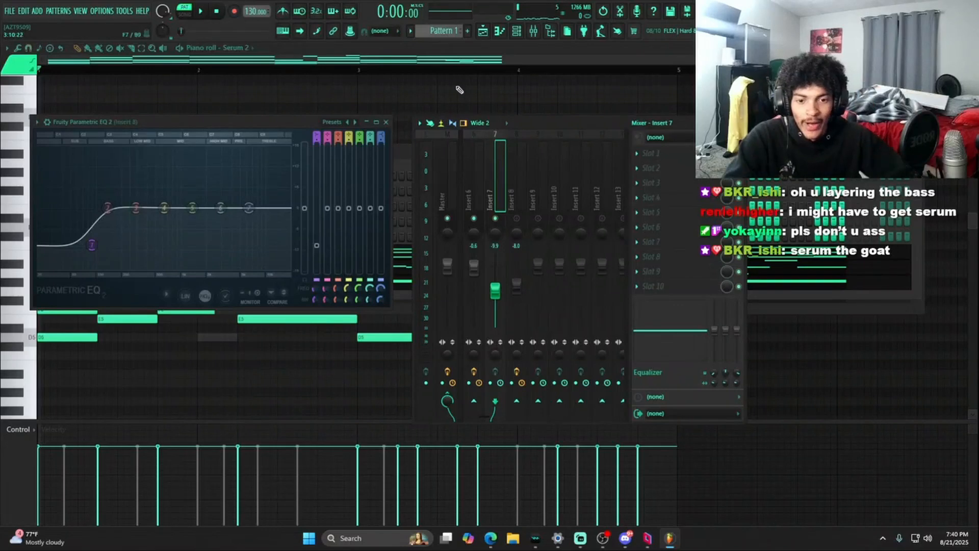
pyautogui.press('space')
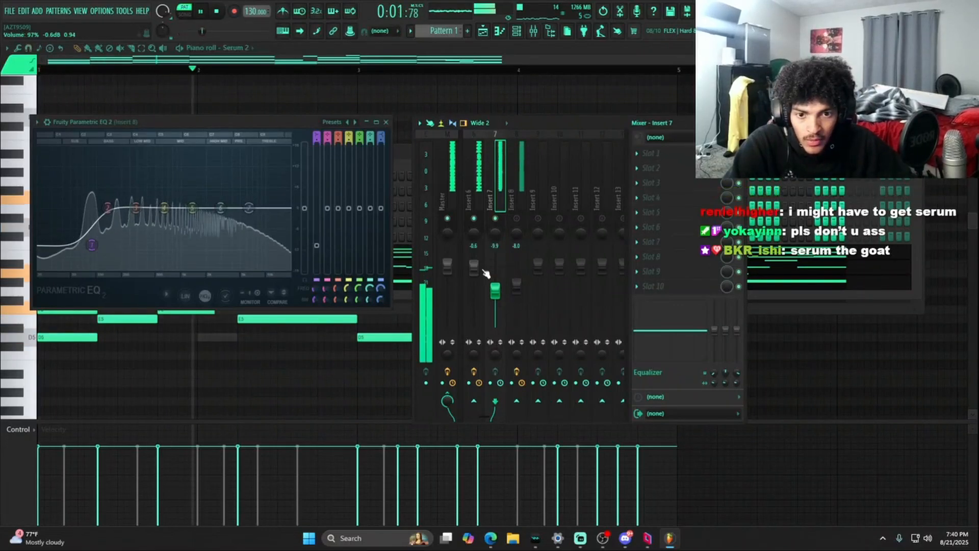
pyautogui.press('space')
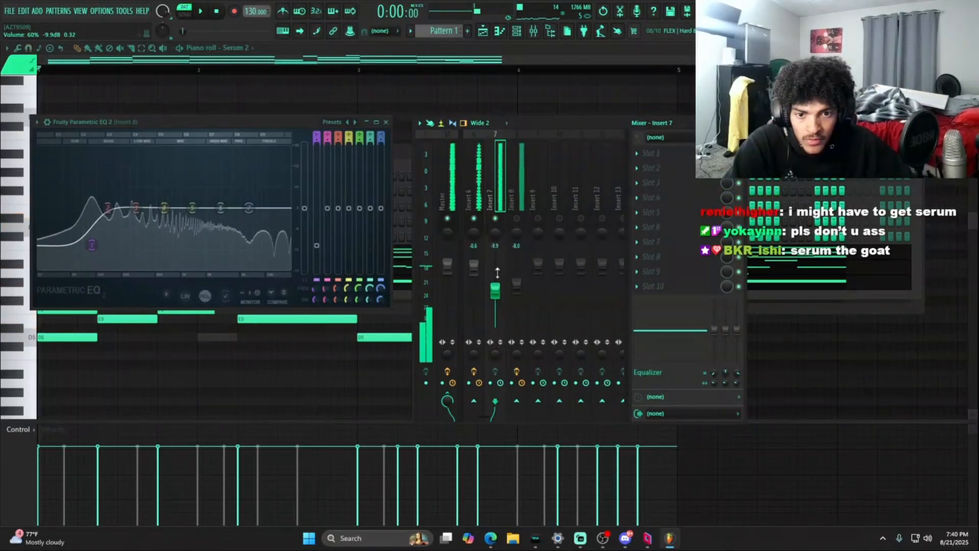
pyautogui.press('space')
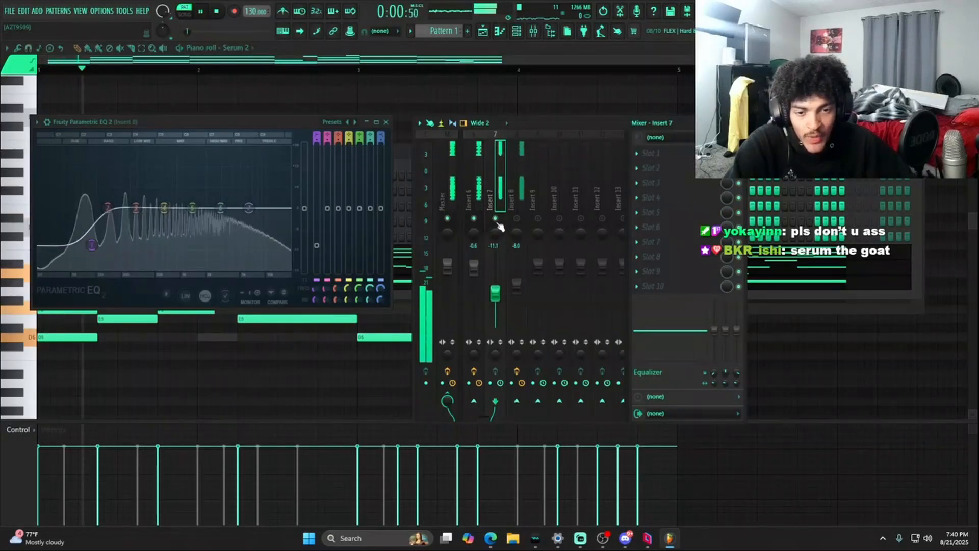
pyautogui.press('space')
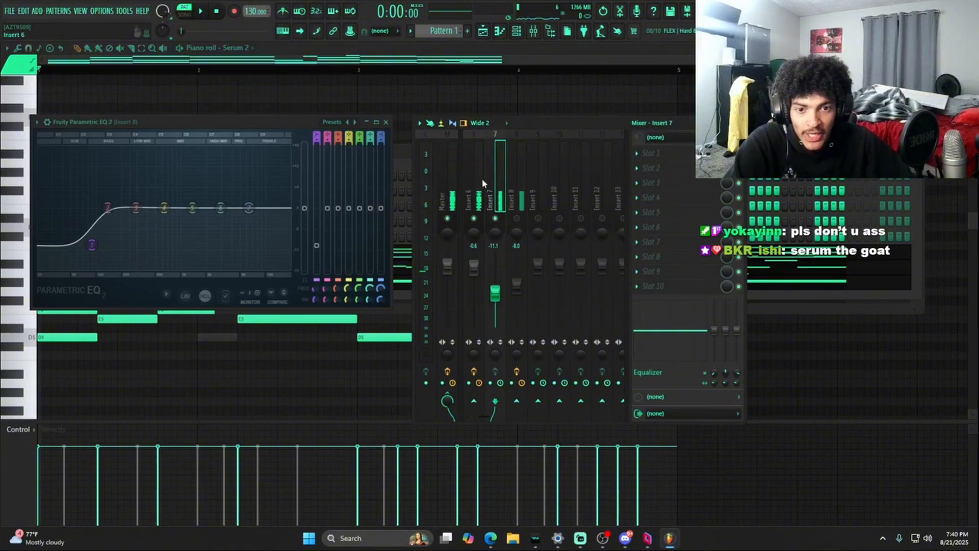
# Bring Insert 8 back in and play Inserts 6, 7 and 8 together
pyautogui.press('space')
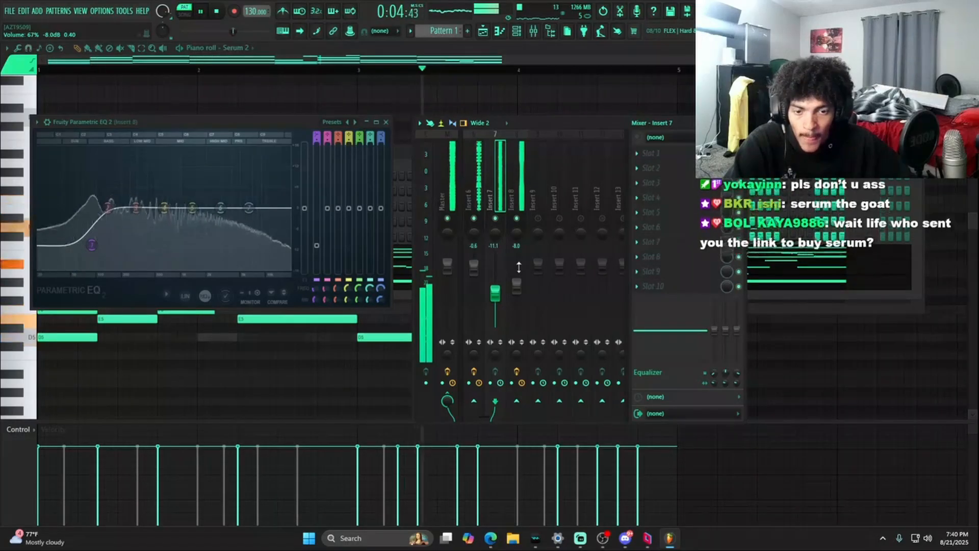
pyautogui.press('space')
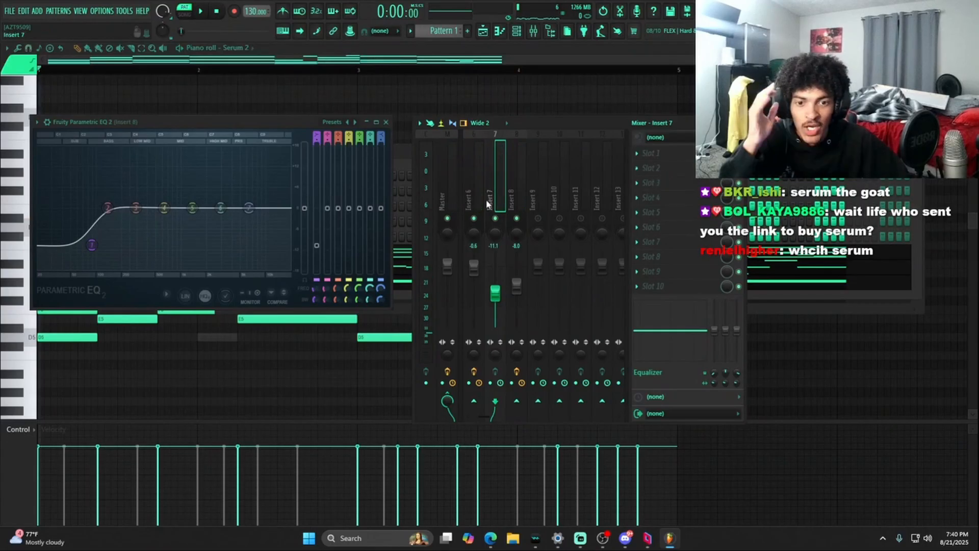
pyautogui.click(475, 176)
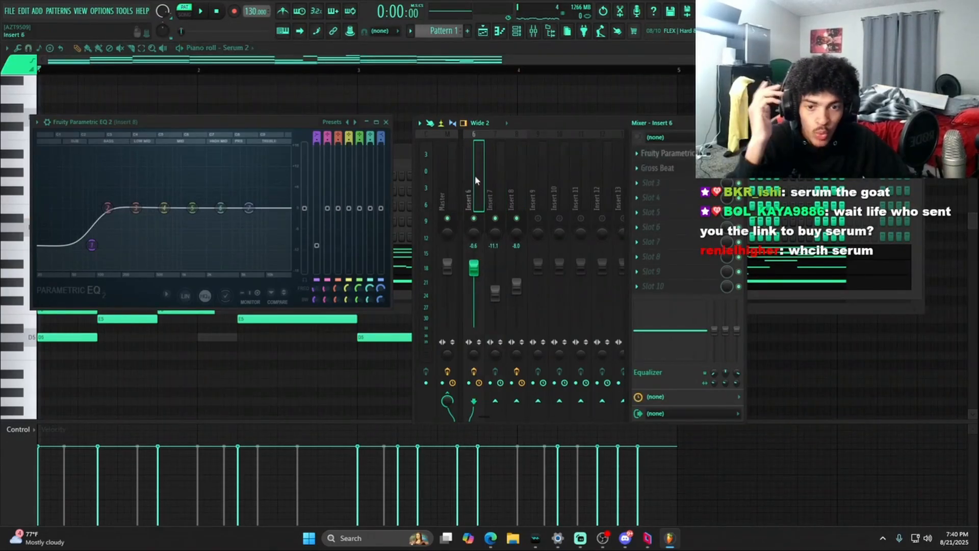
pyautogui.press('space')
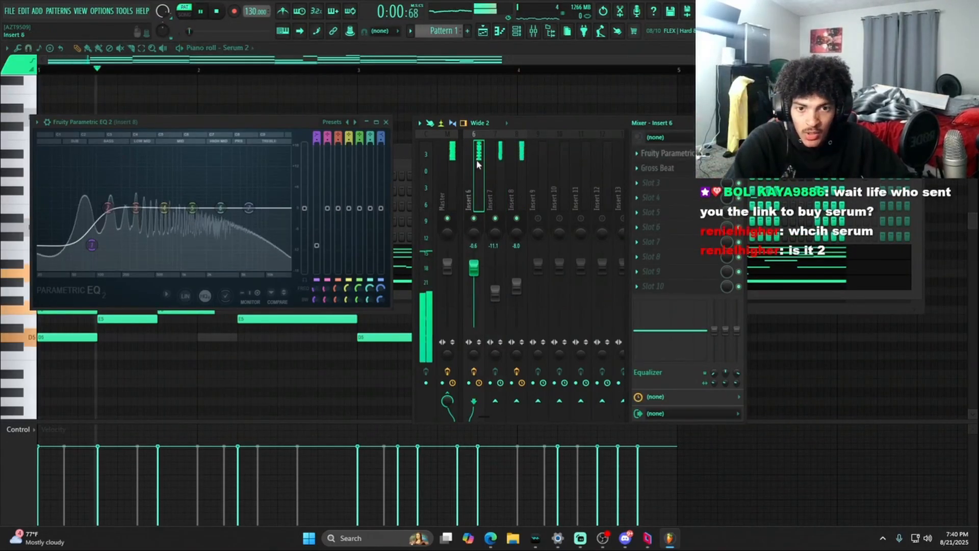
pyautogui.press('space')
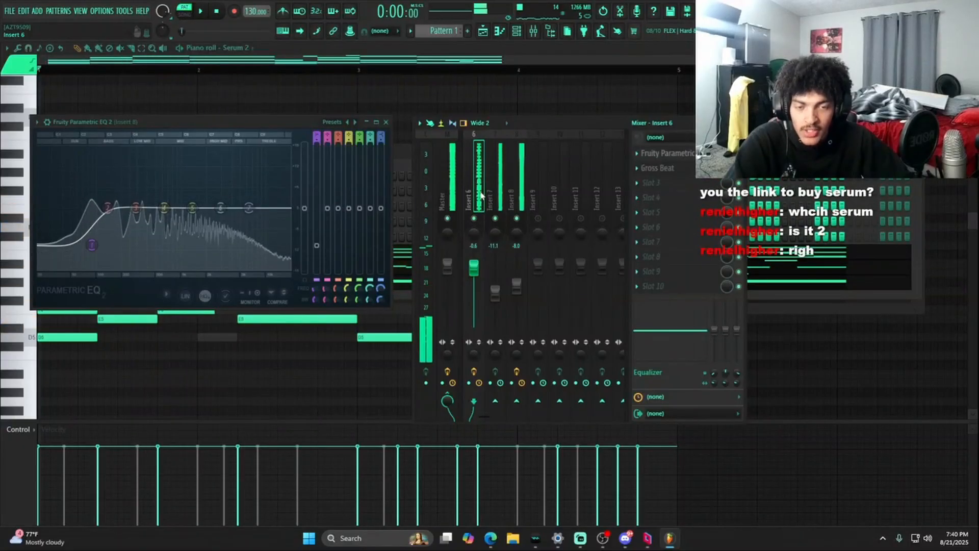
# Replay the pattern and judge the balance of Inserts 7, 8 and 6 in turn
pyautogui.click(492, 149)
pyautogui.press('space')
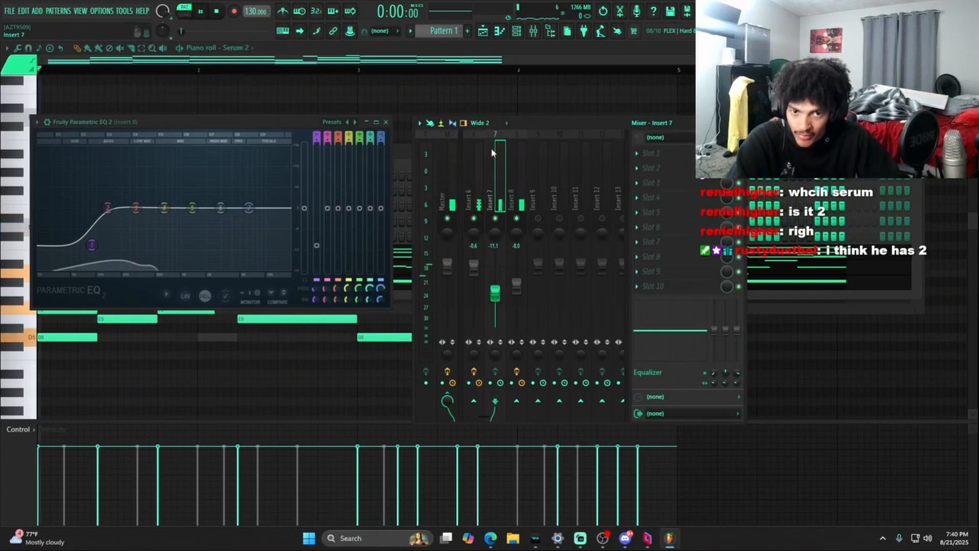
pyautogui.press('space')
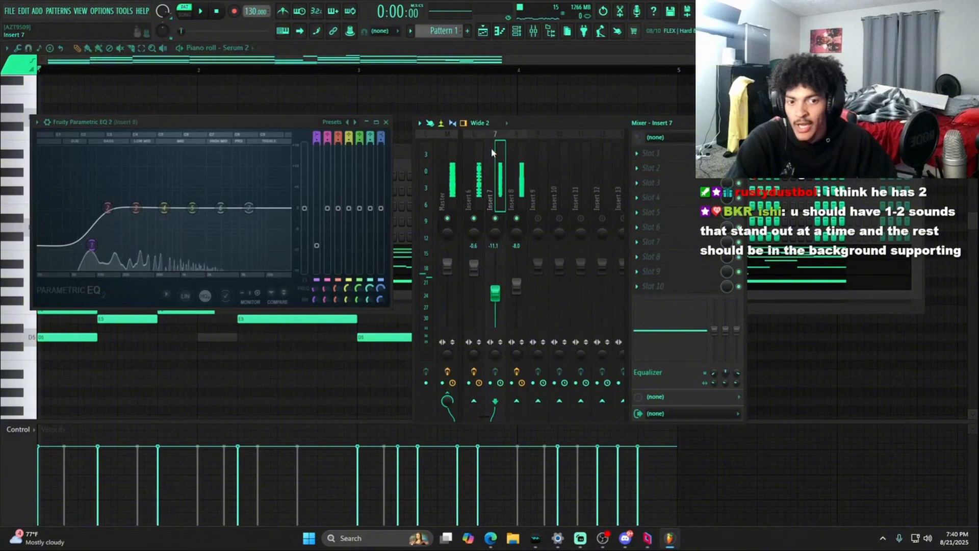
pyautogui.press('space')
pyautogui.press('space')
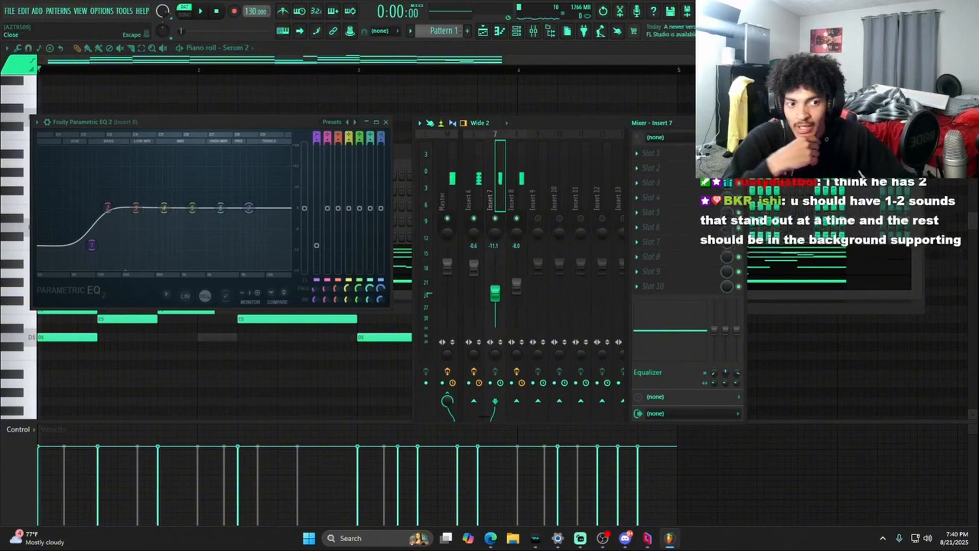
pyautogui.press('F9')
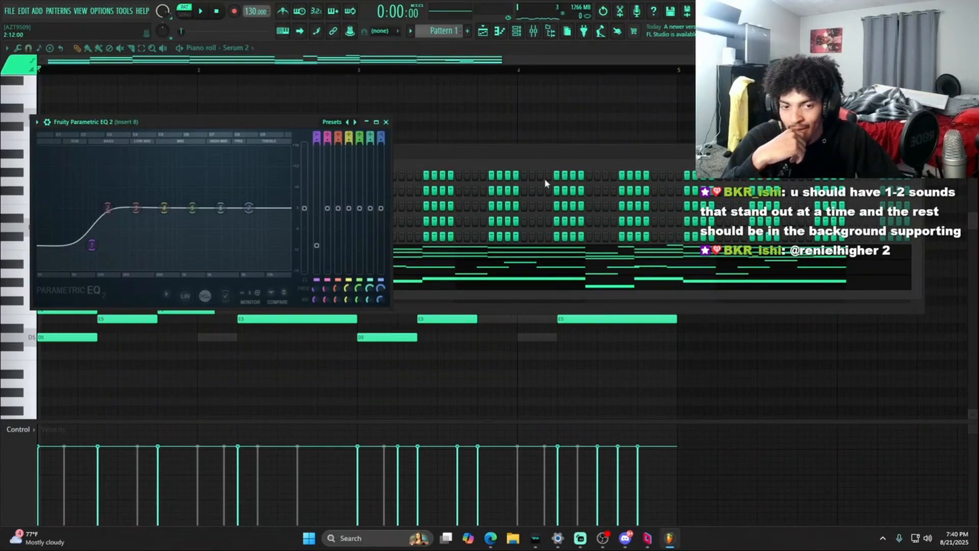
pyautogui.click(535, 34)
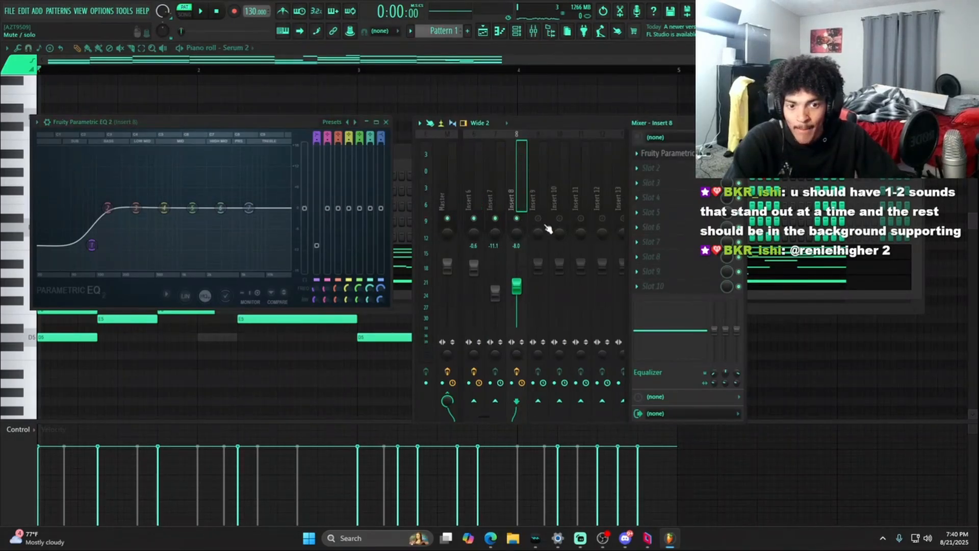
pyautogui.press('space')
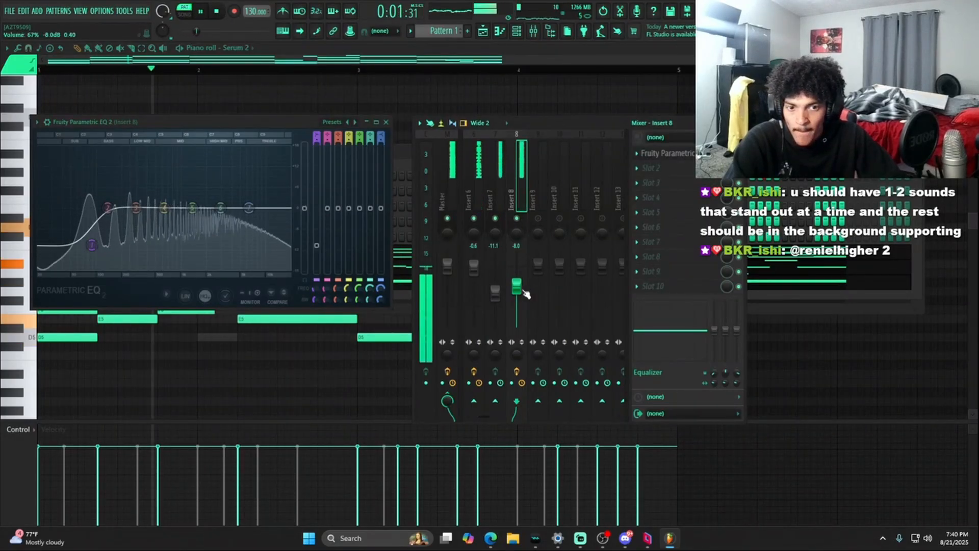
pyautogui.press('space')
pyautogui.click(479, 201)
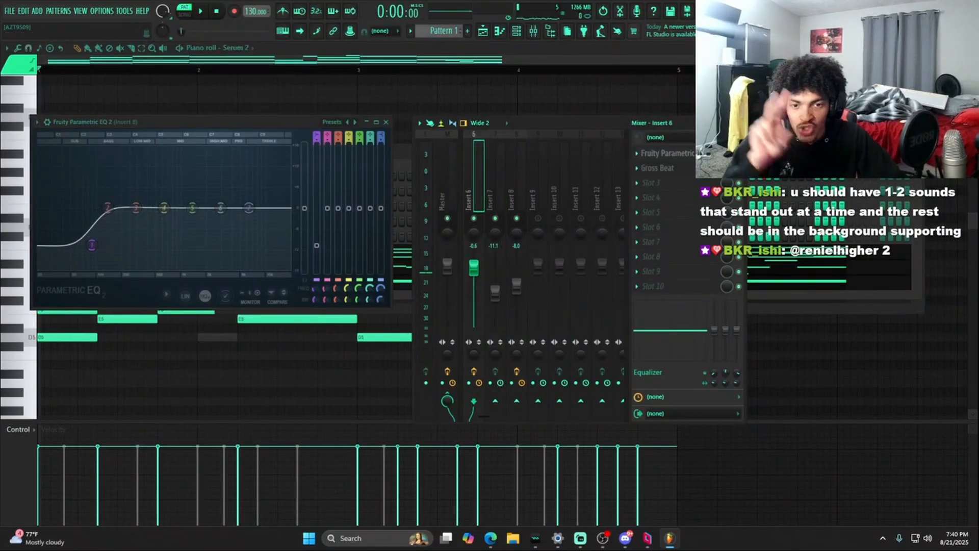
pyautogui.press('space')
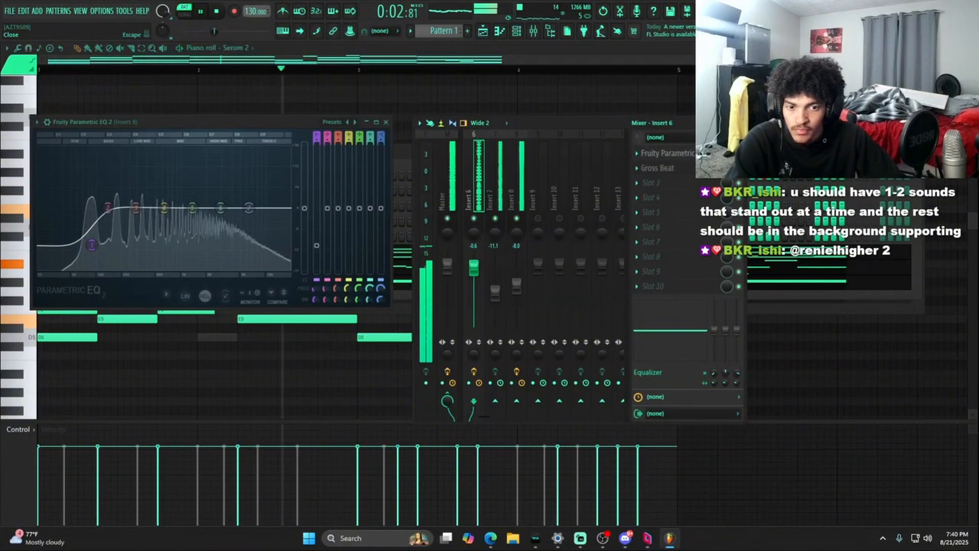
# Lower Insert 8 to -10.2 dB in the mixer while listening to the layers, and stop playback
pyautogui.click(518, 287)
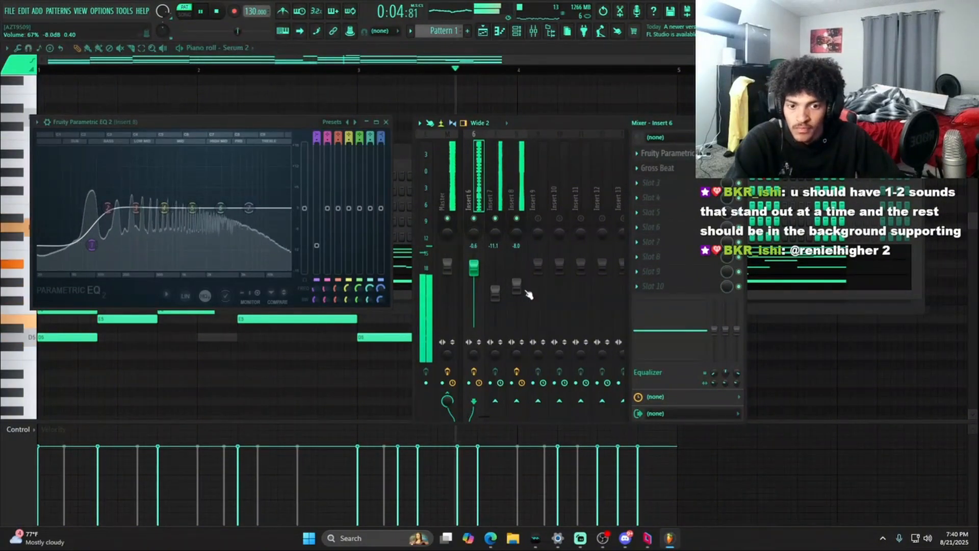
pyautogui.moveTo(517, 286); pyautogui.dragTo(517, 290)
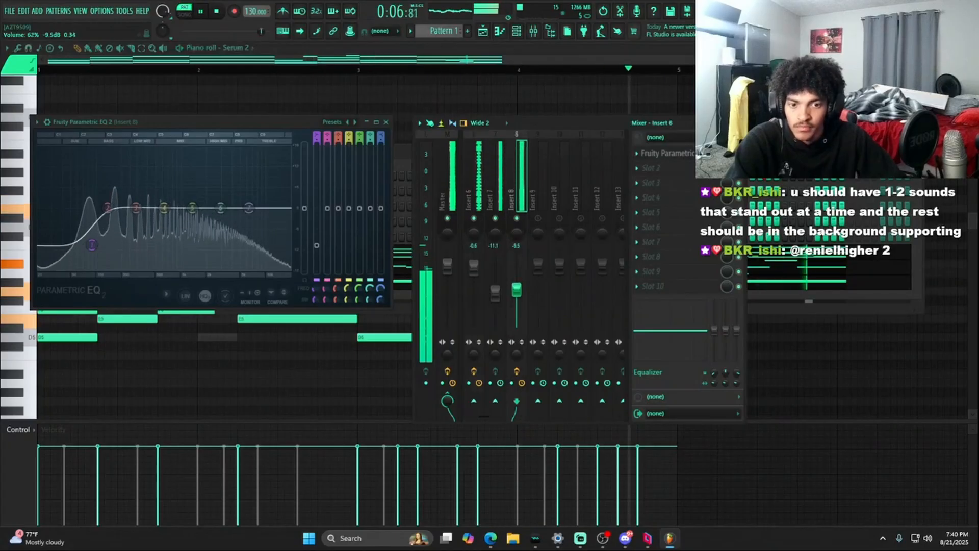
pyautogui.press('space')
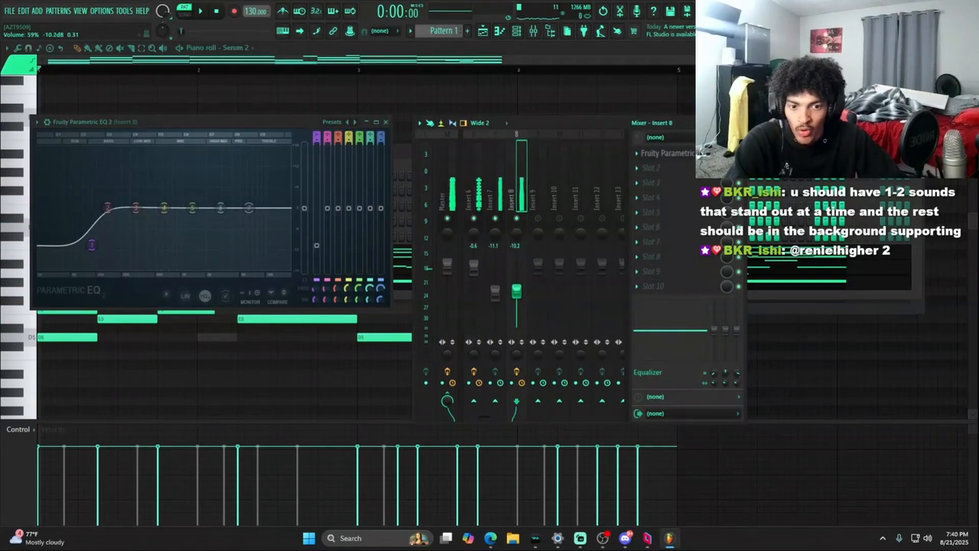
# Clear all open windows off the playlist and place Pattern 1 at the start of Track 1
pyautogui.press('F9')
pyautogui.click(972, 48)
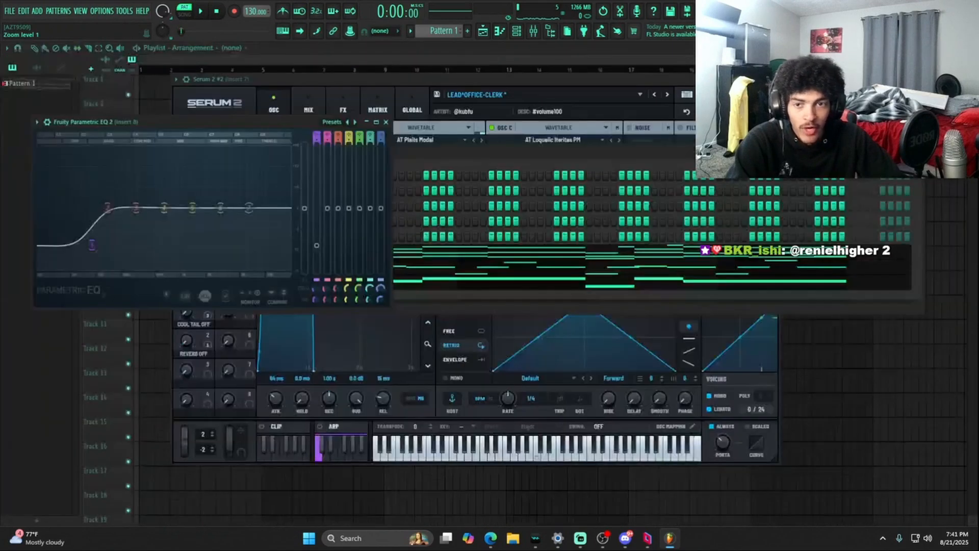
pyautogui.press('F6')
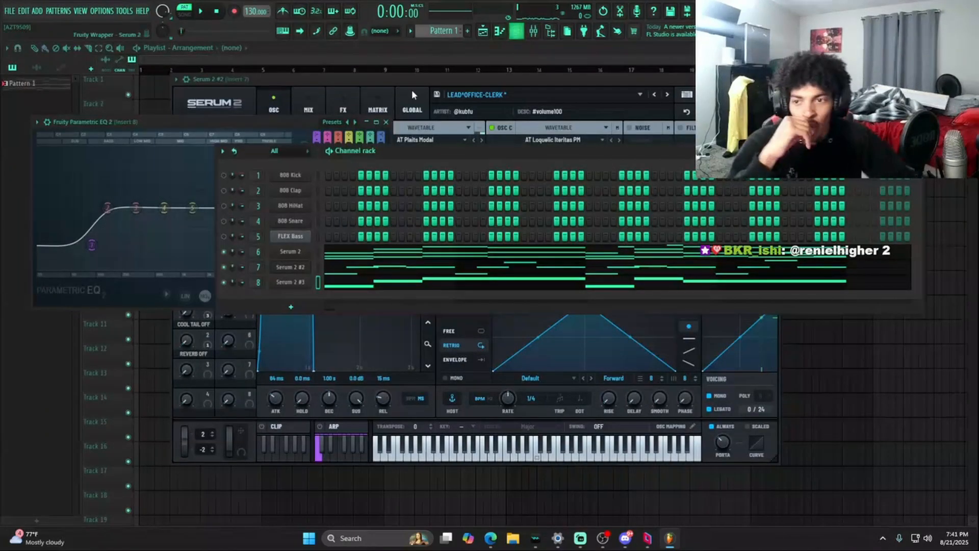
pyautogui.press('F12')
pyautogui.click(44, 87)
pyautogui.moveTo(43, 86); pyautogui.dragTo(170, 78)
pyautogui.scroll(3, 175, 78)
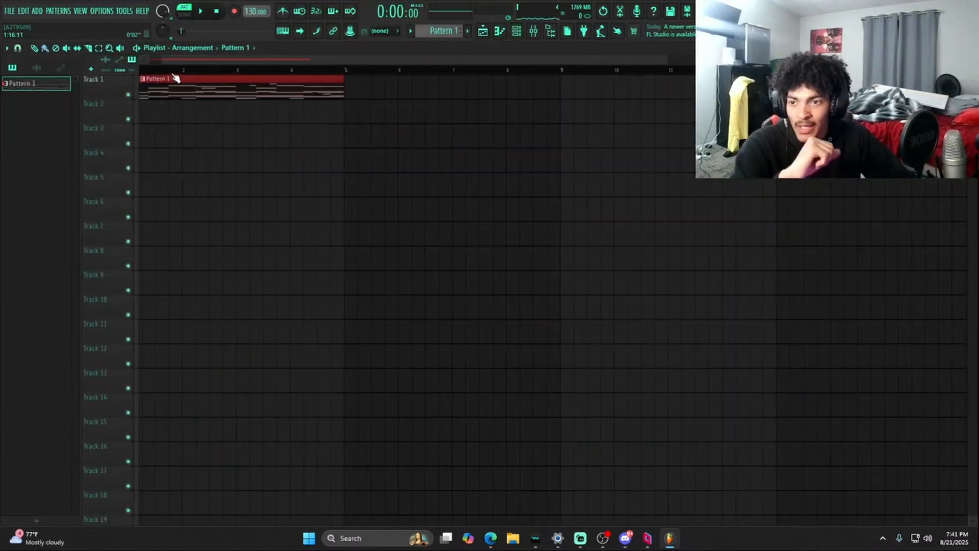
# Create Pattern 2, place it at the start of Track 2 and extend its clip to match Pattern 1's four bars
pyautogui.click(467, 30)
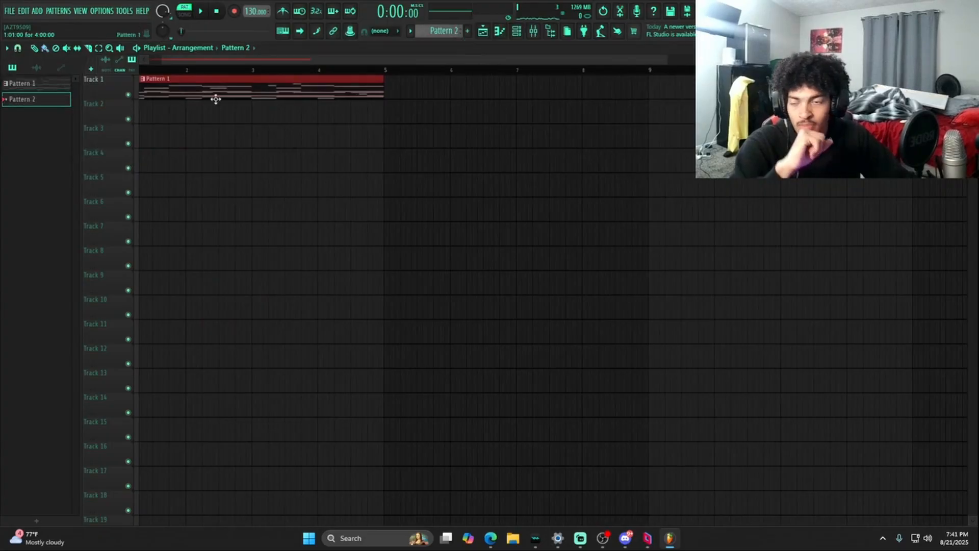
pyautogui.moveTo(164, 111); pyautogui.dragTo(164, 108)
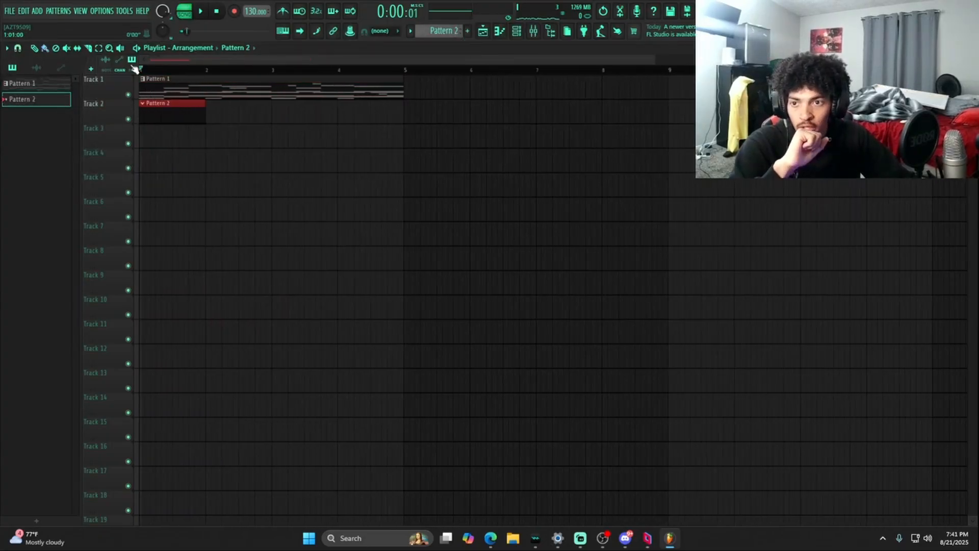
pyautogui.moveTo(237, 109); pyautogui.dragTo(405, 107)
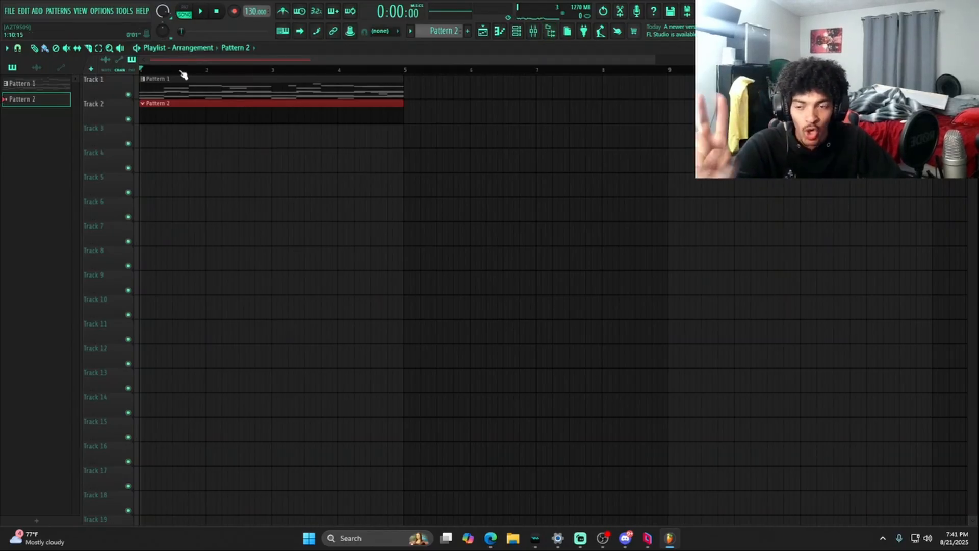
# Add the drich hh sample from the drumkit's hh folder to the channel rack as a new hi-hat channel
pyautogui.click(523, 37)
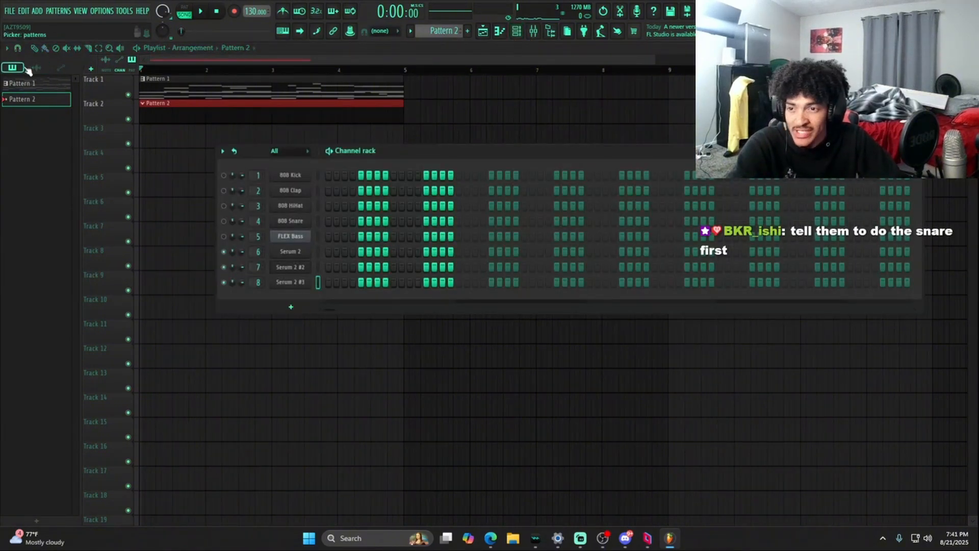
pyautogui.click(551, 33)
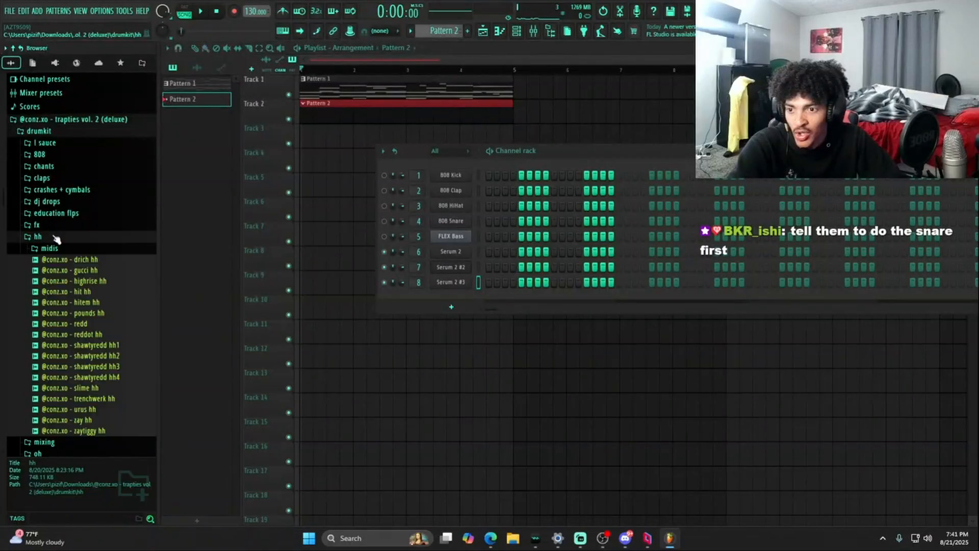
pyautogui.click(79, 280)
pyautogui.click(93, 263)
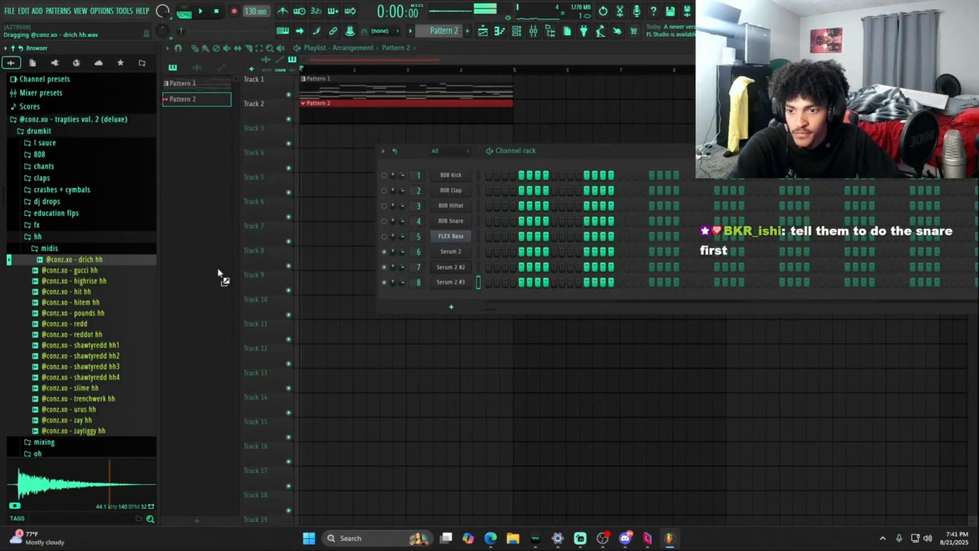
pyautogui.moveTo(219, 275); pyautogui.dragTo(517, 204)
pyautogui.moveTo(570, 151); pyautogui.dragTo(433, 184)
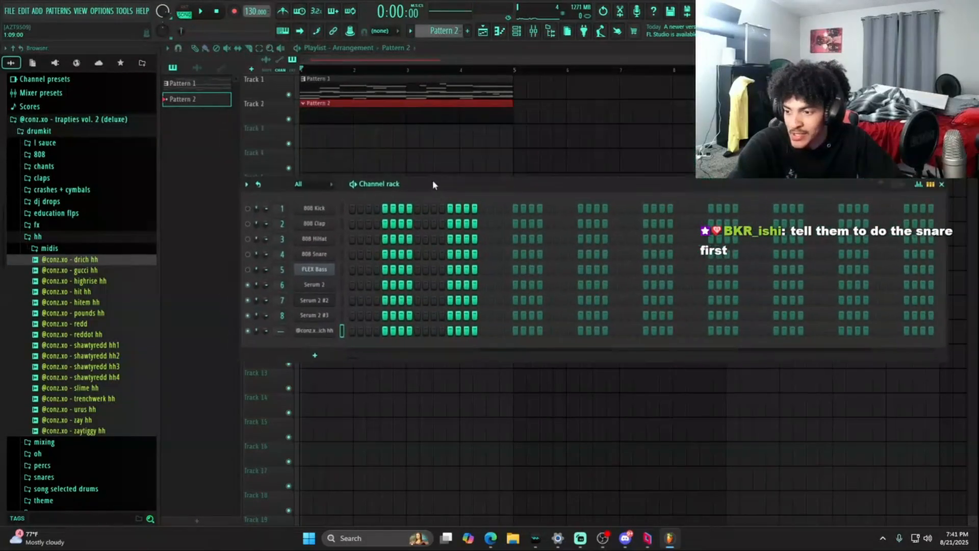
pyautogui.rightClick(316, 332)
pyautogui.click(301, 341)
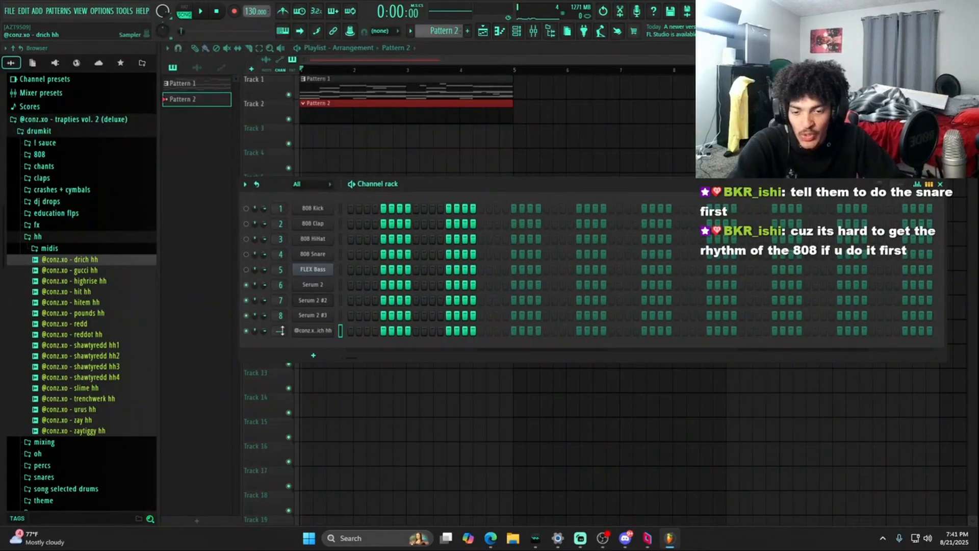
# Fill the drich hh channel with a hit on every second step across all four bars of Pattern 2
pyautogui.rightClick(324, 334)
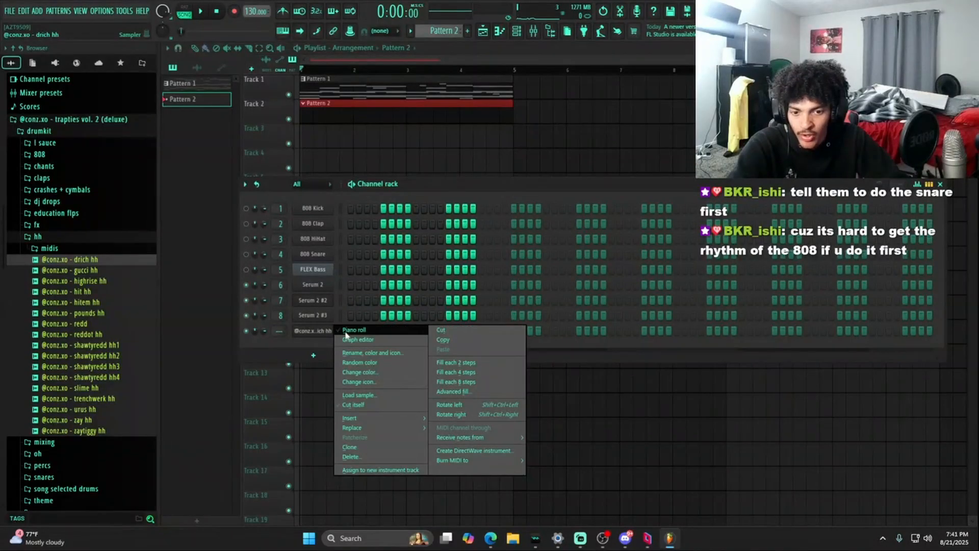
pyautogui.click(488, 363)
pyautogui.press('space')
pyautogui.moveTo(486, 330); pyautogui.dragTo(850, 334)
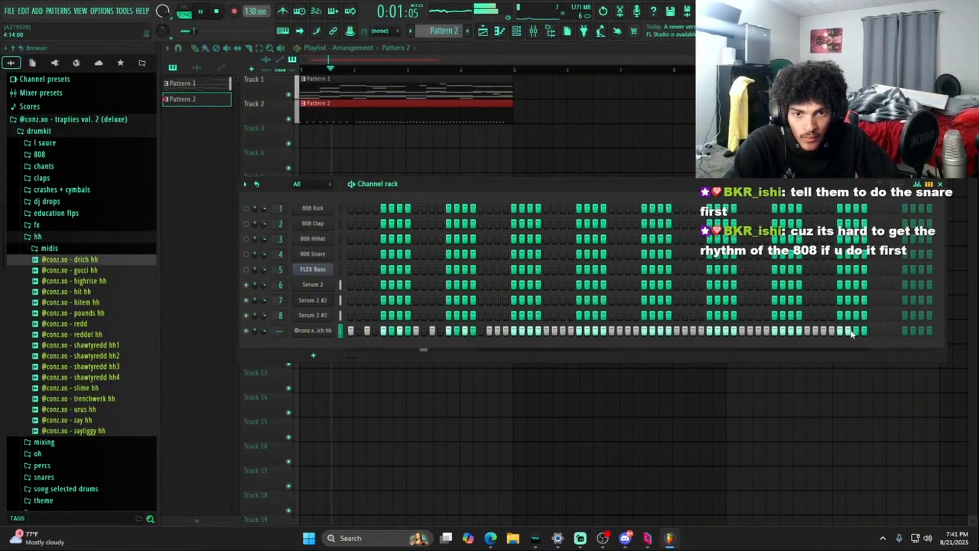
pyautogui.rightClick(313, 330)
pyautogui.click(504, 362)
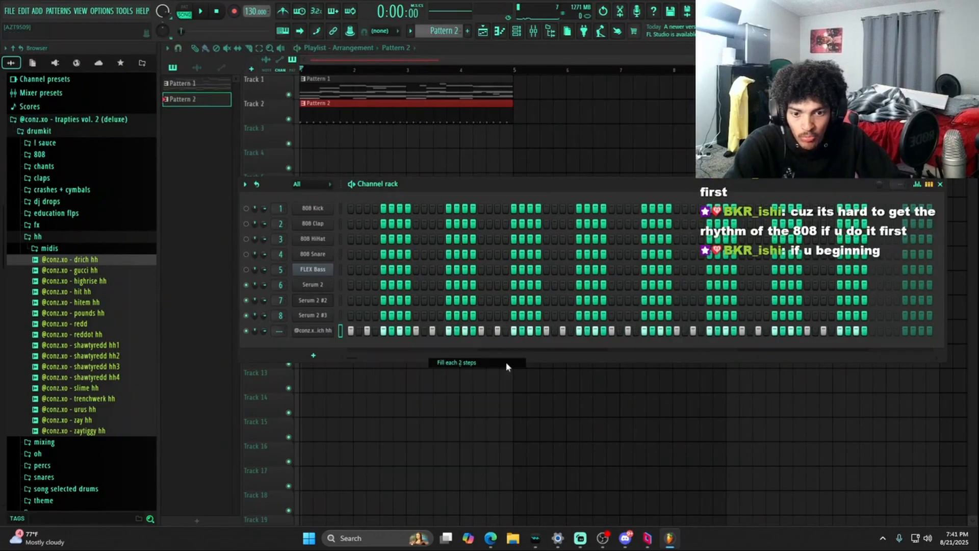
# Play the song and add extra drich hh hits between the regular ones in bars 2 and 4
pyautogui.click(322, 102)
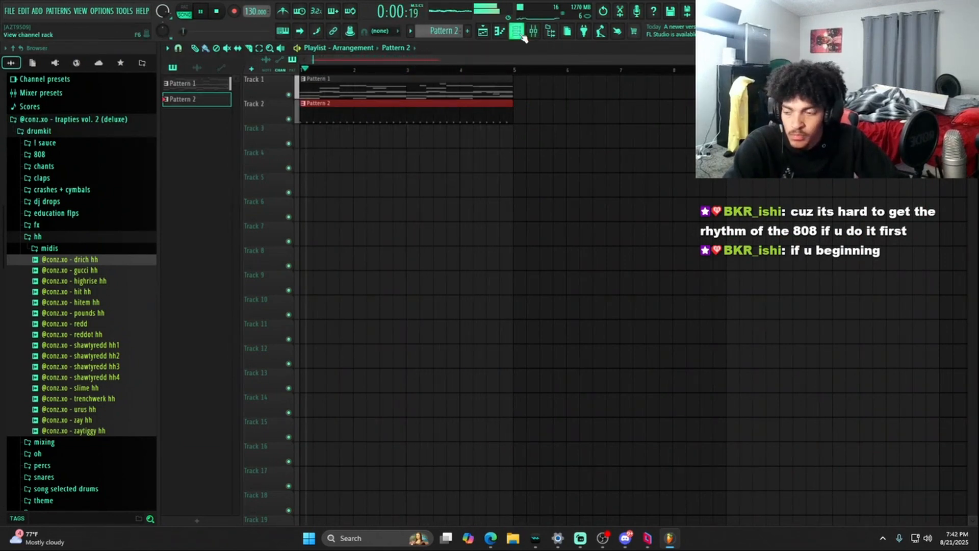
pyautogui.press('space')
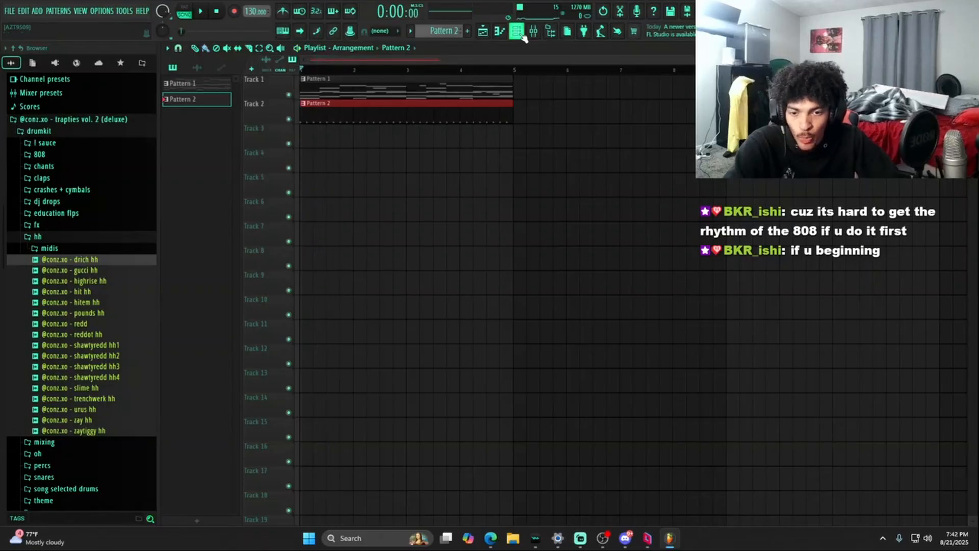
pyautogui.click(520, 35)
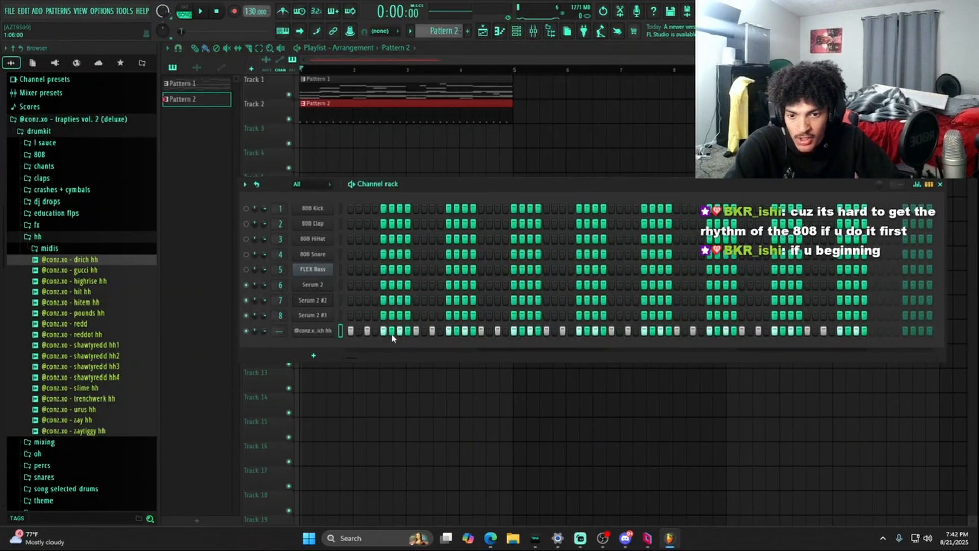
pyautogui.press('space')
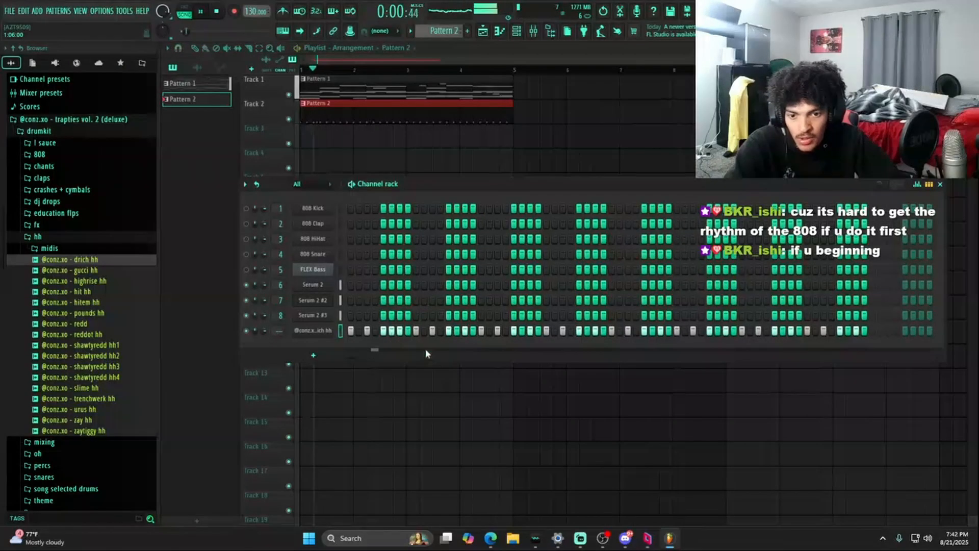
pyautogui.click(554, 330)
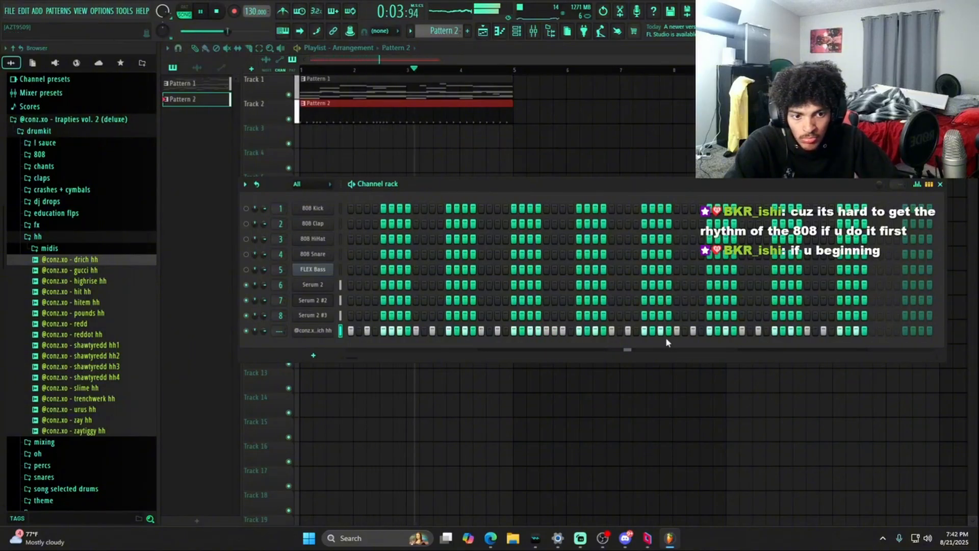
pyautogui.click(815, 332)
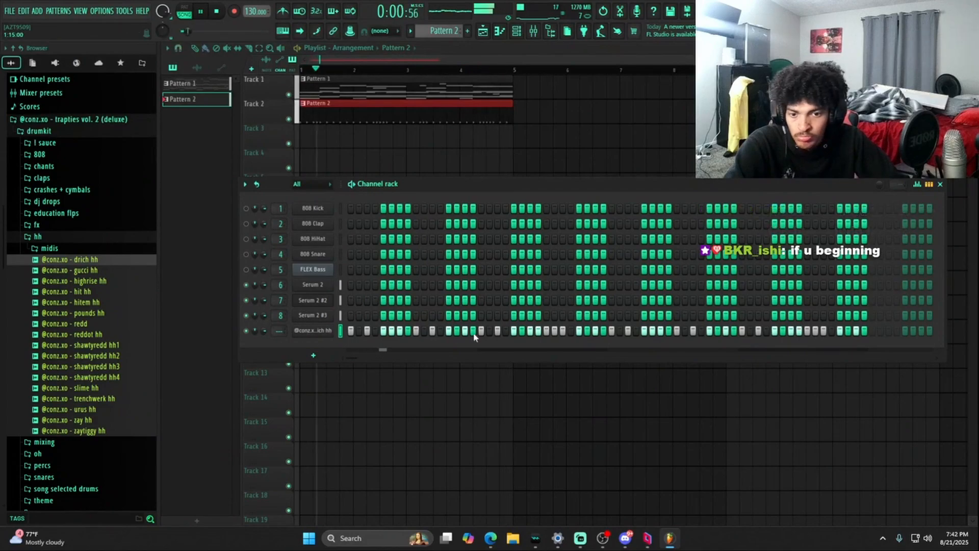
pyautogui.press('space')
# Try a faster hi-hat roll in bar 1 of the drich hh piano roll, listen to it and undo the added notes
pyautogui.rightClick(330, 335)
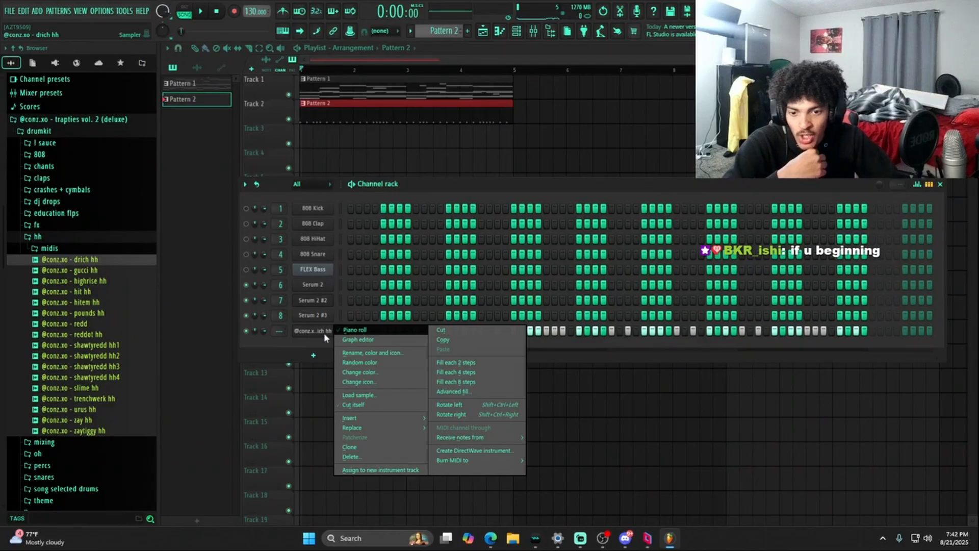
pyautogui.click(359, 332)
pyautogui.scroll(4, 228, 75)
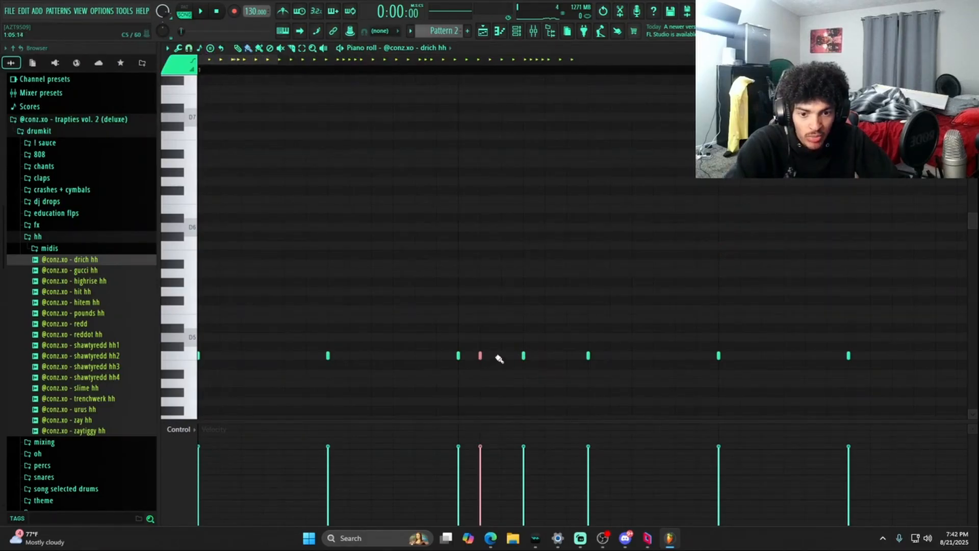
pyautogui.click(544, 355)
pyautogui.press('space')
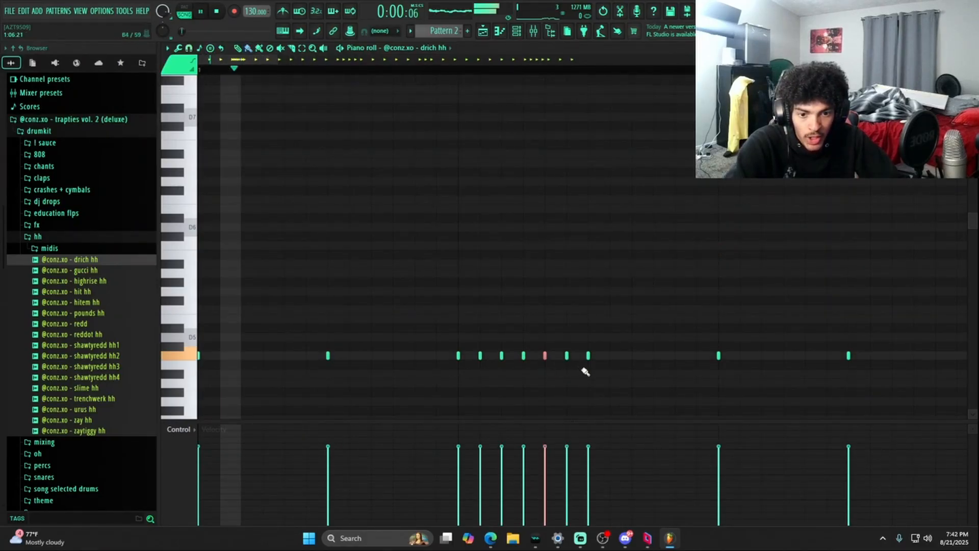
pyautogui.hotkey('ctrl', 'alt', 'z')
pyautogui.hotkey('ctrl', 'alt', 'z')
pyautogui.hotkey('ctrl', 'alt', 'z')
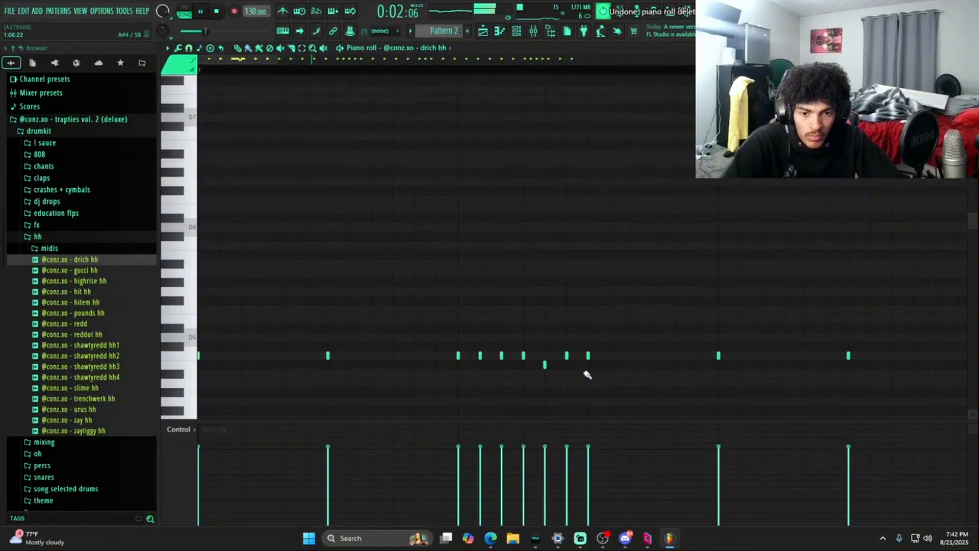
pyautogui.press('space')
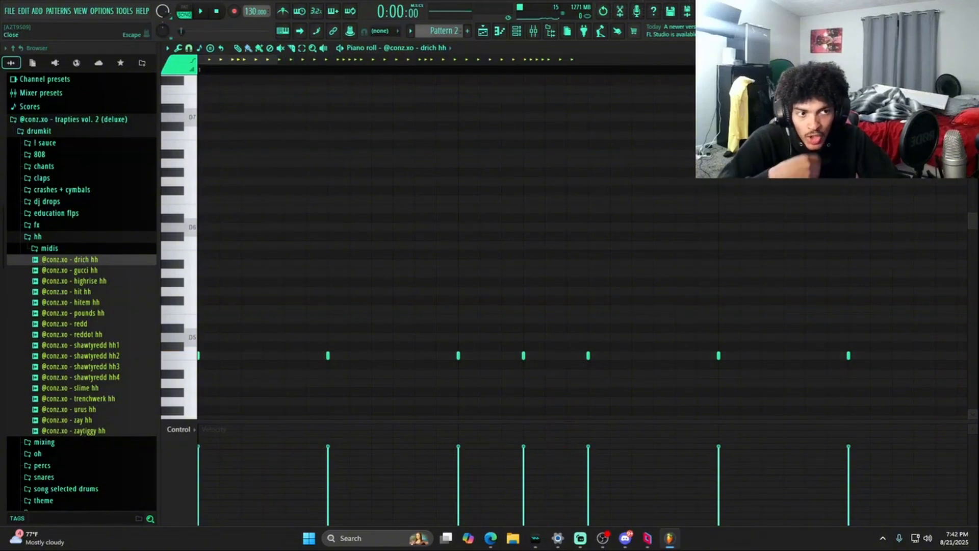
pyautogui.press('Escape')
# Browse the drumkit's claps folder and audition samples around i_m gettin money, halo and hideout
pyautogui.moveTo(399, 182); pyautogui.dragTo(405, 148)
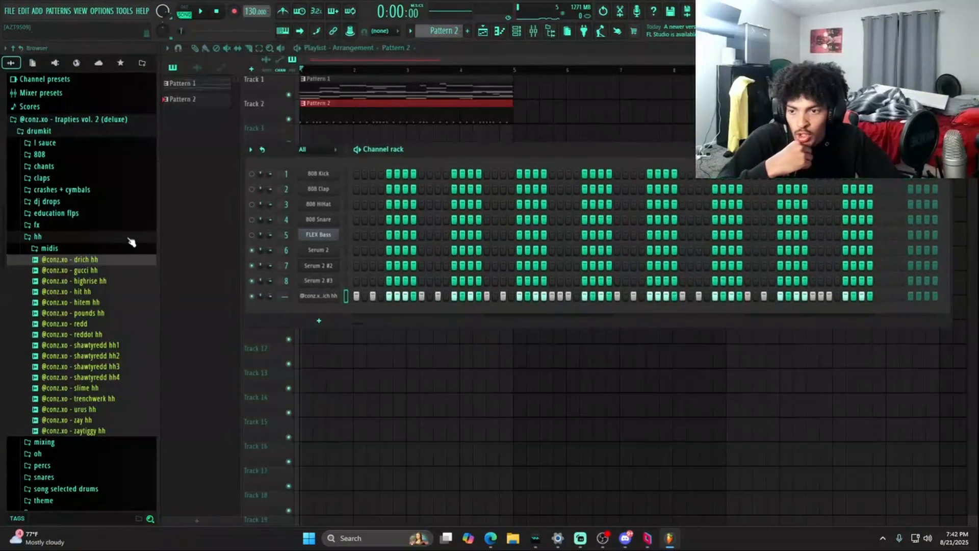
pyautogui.click(77, 236)
pyautogui.click(63, 178)
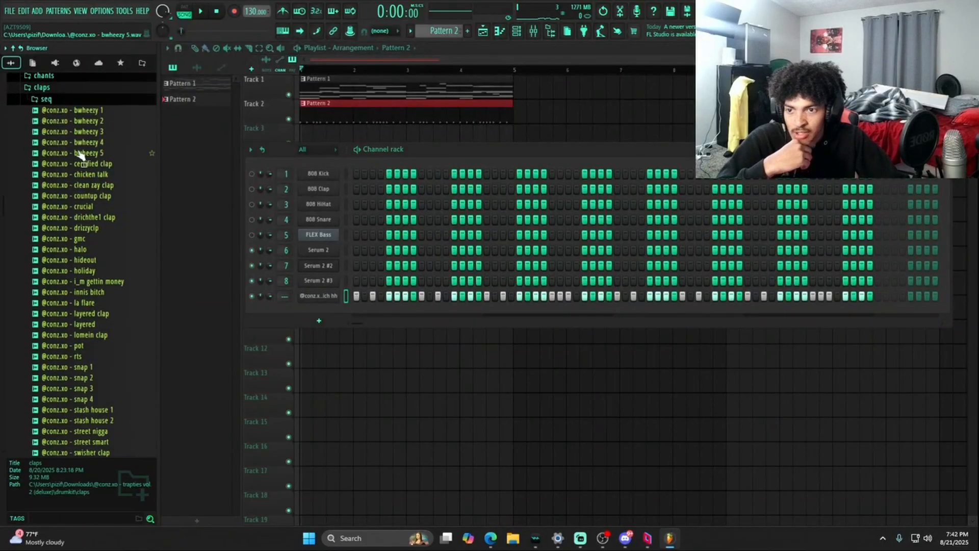
pyautogui.click(104, 282)
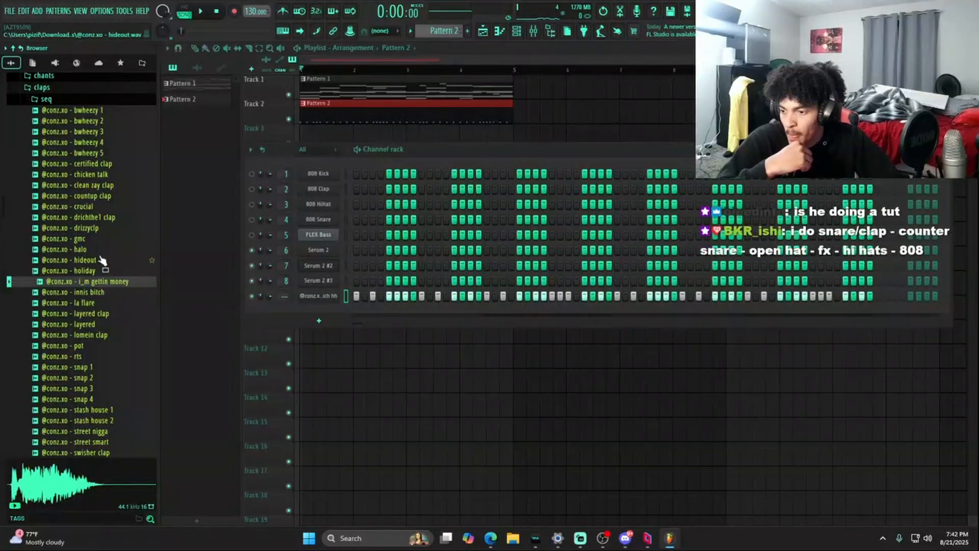
pyautogui.click(97, 249)
pyautogui.press('Down')
pyautogui.press('Down')
pyautogui.press('Down')
pyautogui.press('Down')
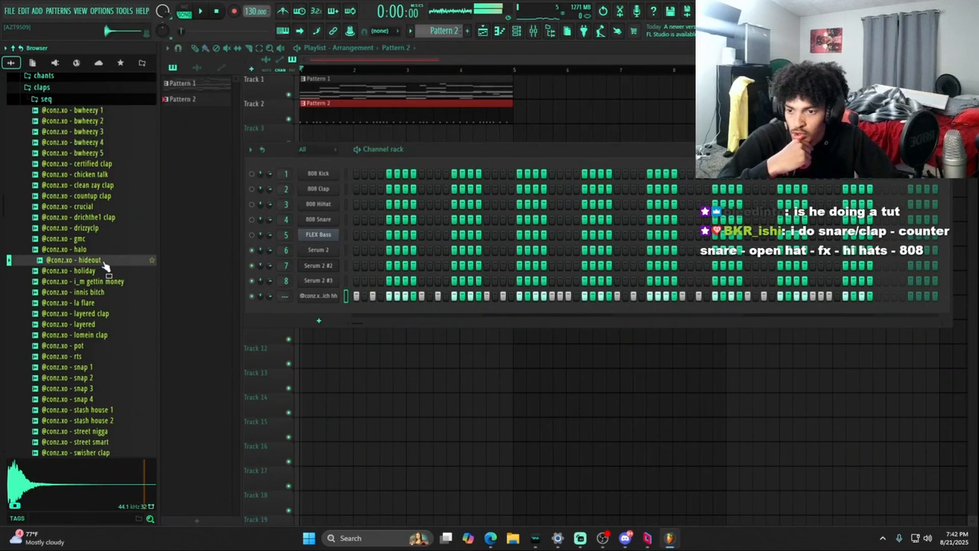
pyautogui.press('Up')
pyautogui.press('Up')
pyautogui.press('Up')
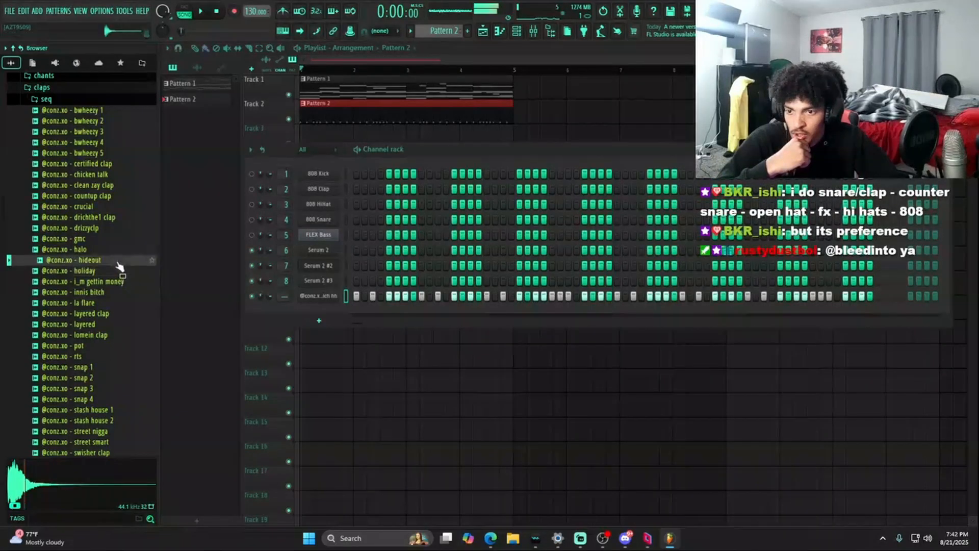
# Audition more samples in the claps folder, including hideout, countup clap, clean zay clap, chicken talk and the bwheezy claps
pyautogui.click(110, 186)
pyautogui.click(111, 262)
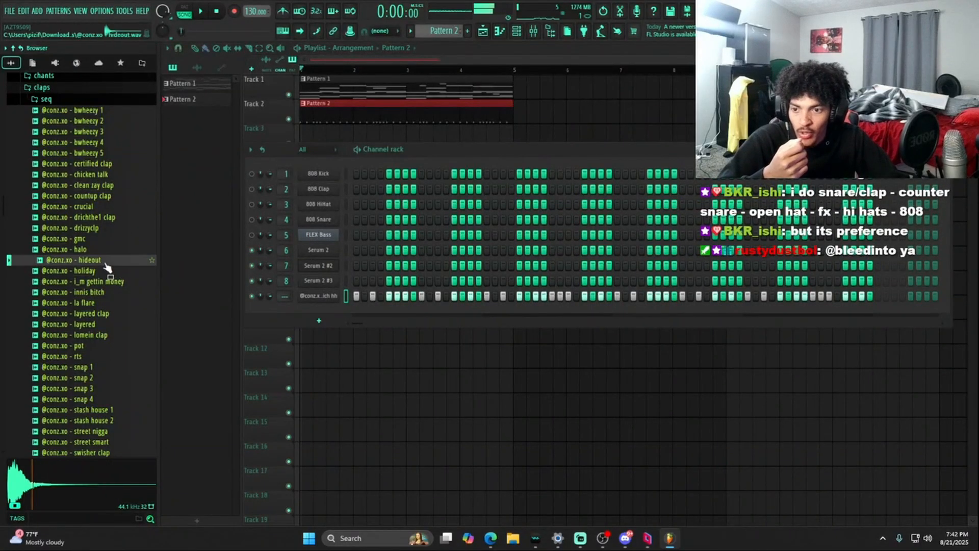
pyautogui.scroll(4, 108, 291)
pyautogui.click(94, 326)
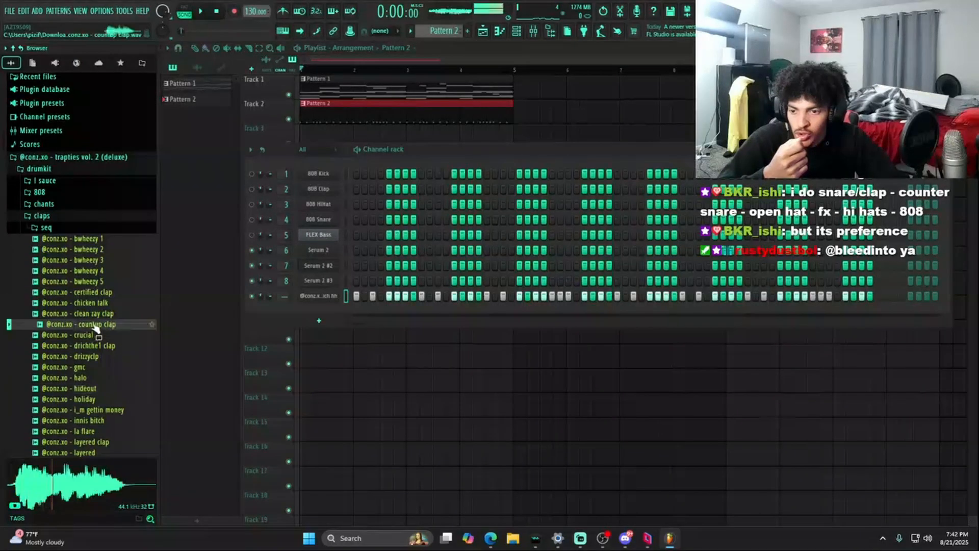
pyautogui.click(104, 315)
pyautogui.click(118, 303)
pyautogui.click(117, 282)
pyautogui.click(115, 272)
pyautogui.click(117, 260)
pyautogui.click(119, 249)
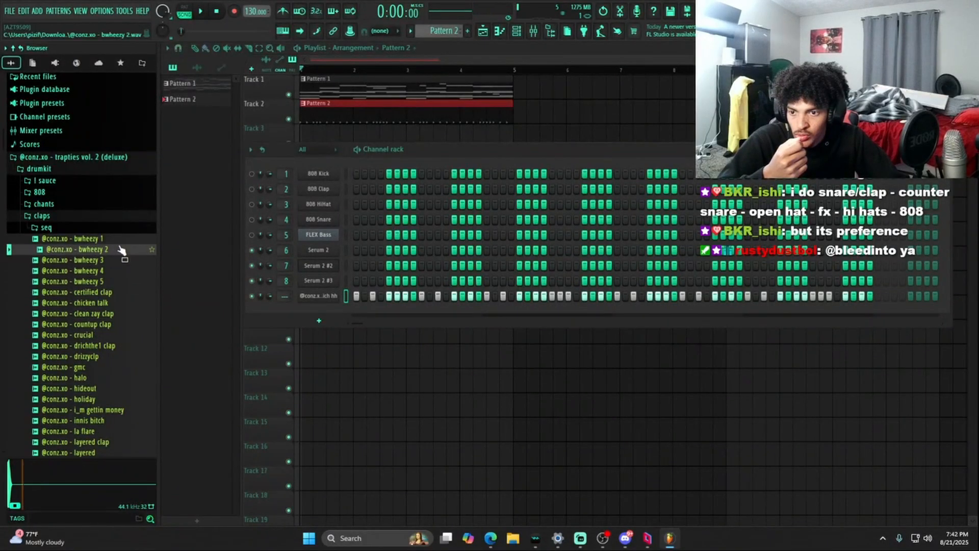
pyautogui.click(91, 388)
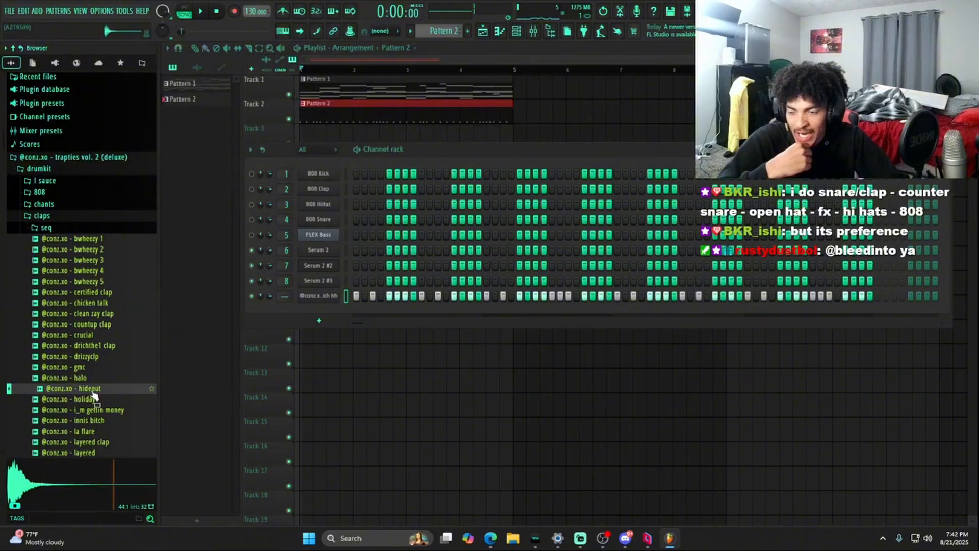
# Add certified clap as a new channel with hits on step 9 of all four bars and an extra hit on step 15 of bar 2
pyautogui.moveTo(93, 397); pyautogui.dragTo(323, 317)
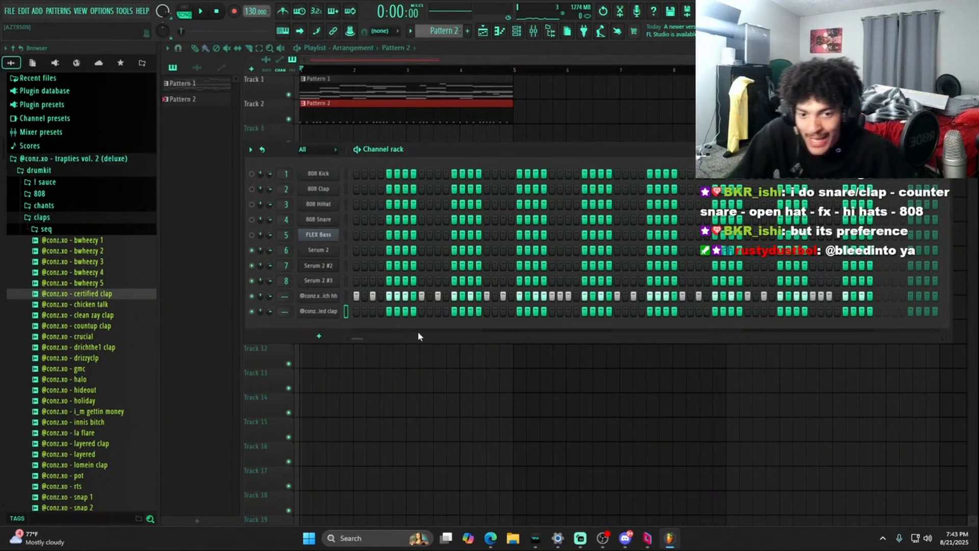
pyautogui.click(421, 311)
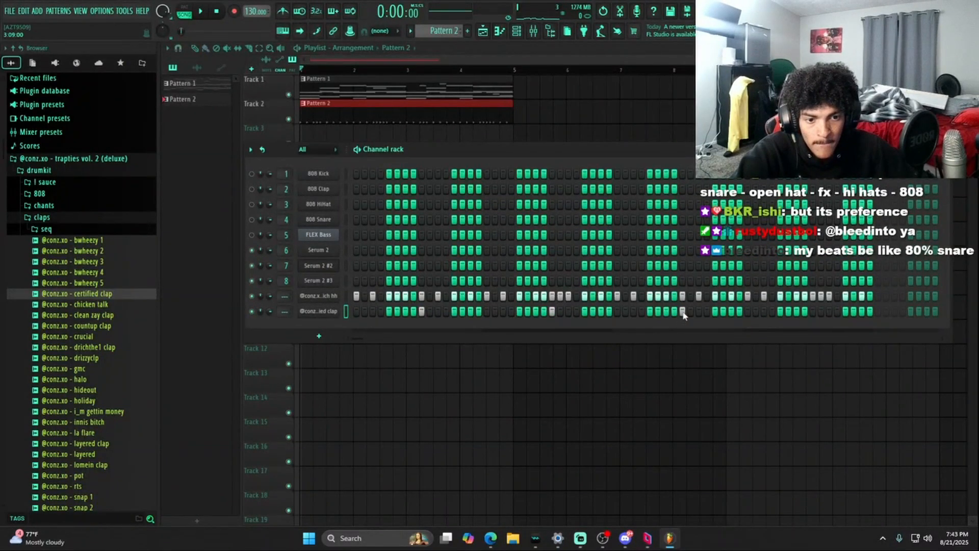
pyautogui.click(812, 311)
pyautogui.press('space')
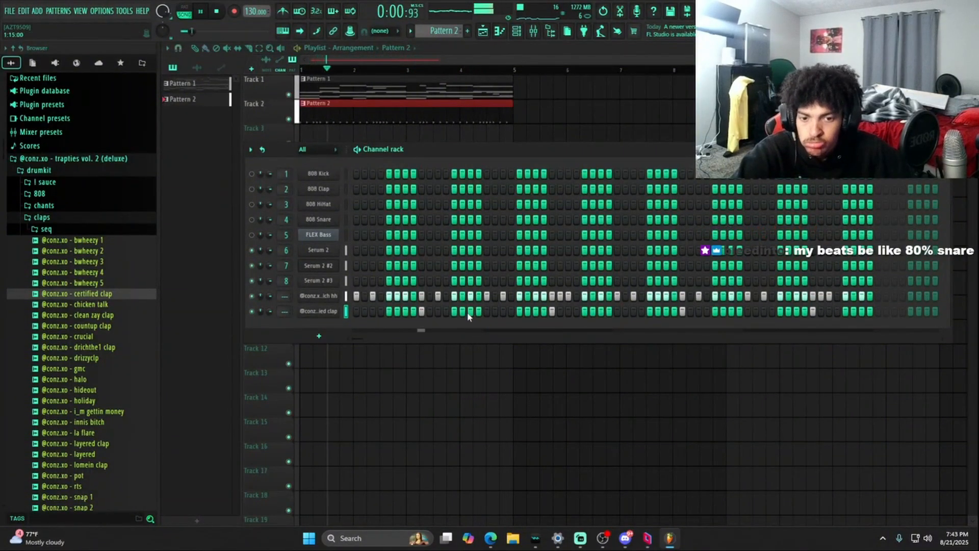
pyautogui.press('space')
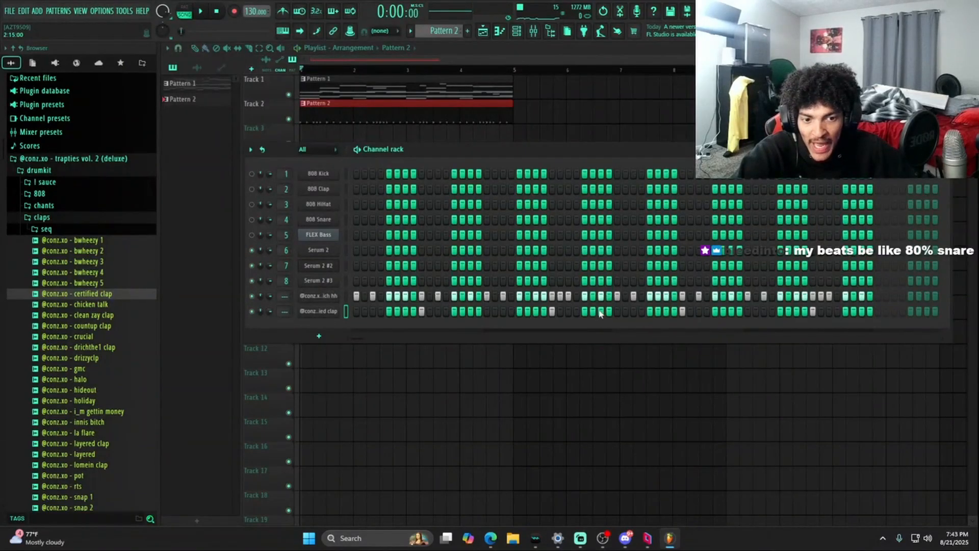
# Play the arrangement to check how the claps and hi-hats sit with the melody
pyautogui.click(346, 69)
pyautogui.press('space')
pyautogui.click(516, 31)
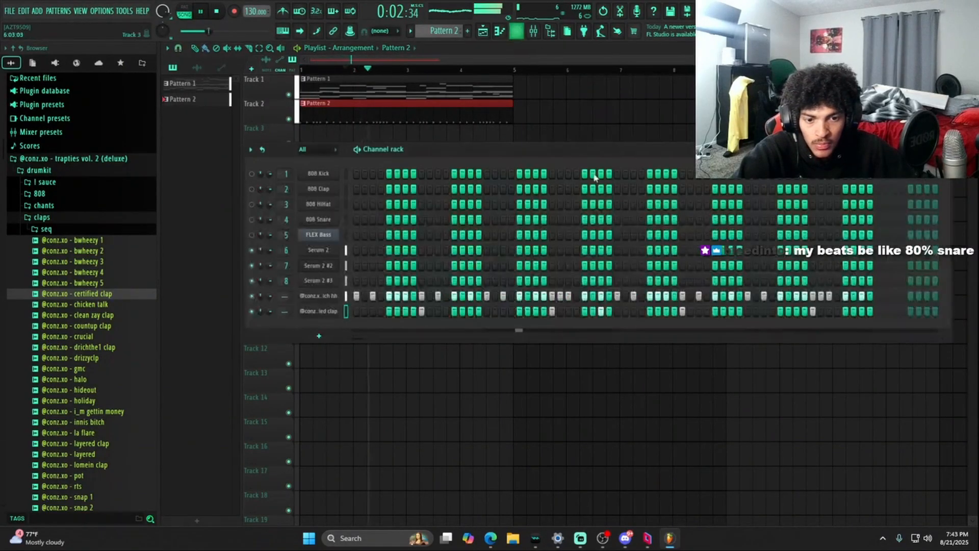
pyautogui.click(320, 70)
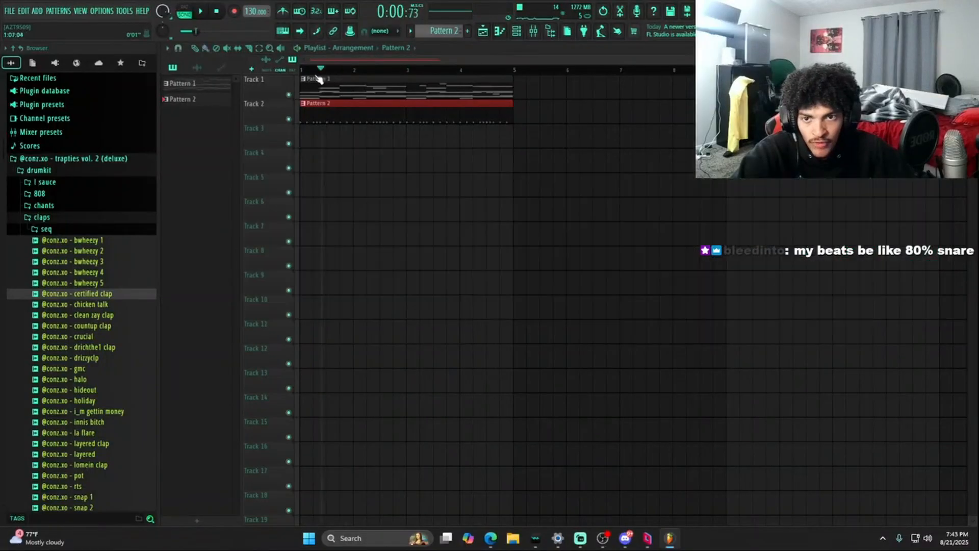
pyautogui.press('space')
pyautogui.scroll(3, 345, 69)
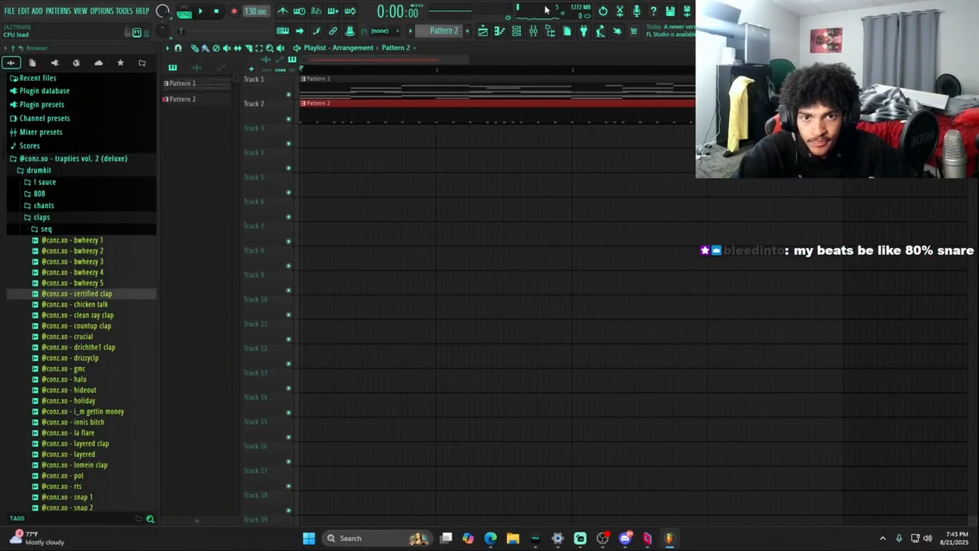
pyautogui.press('F6')
pyautogui.press('space')
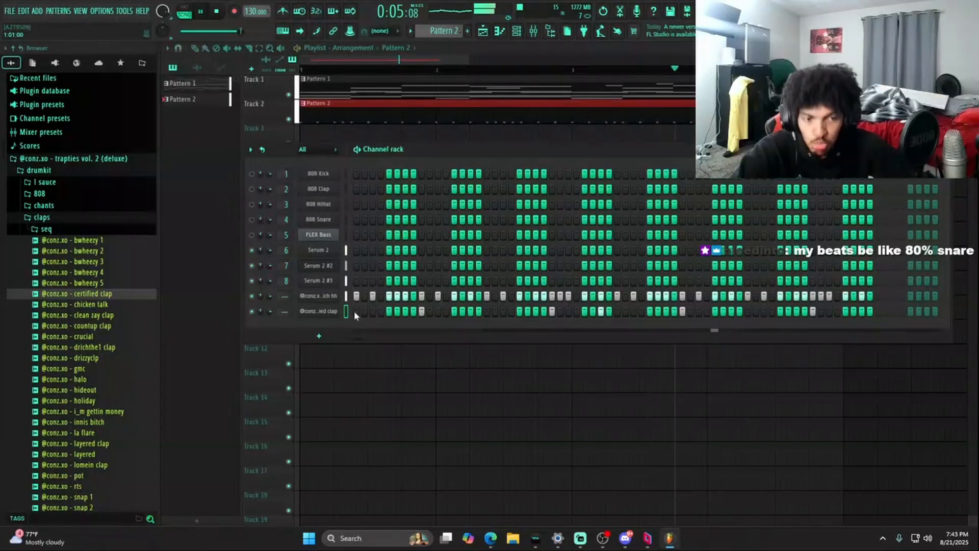
pyautogui.press('space')
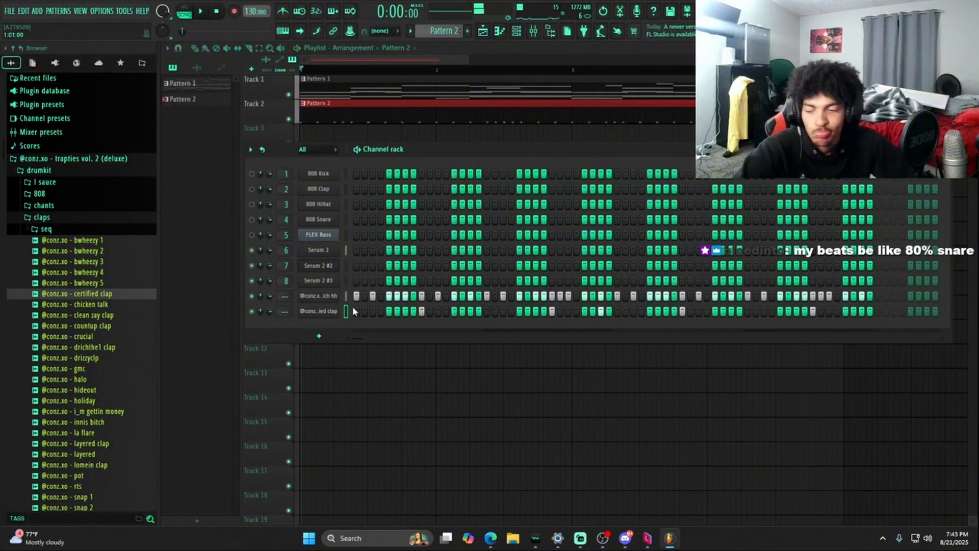
# Search the sample library for "spinz" and audition zayspinz, spinz 808, 808trapspinz and 808spinz
pyautogui.click(67, 195)
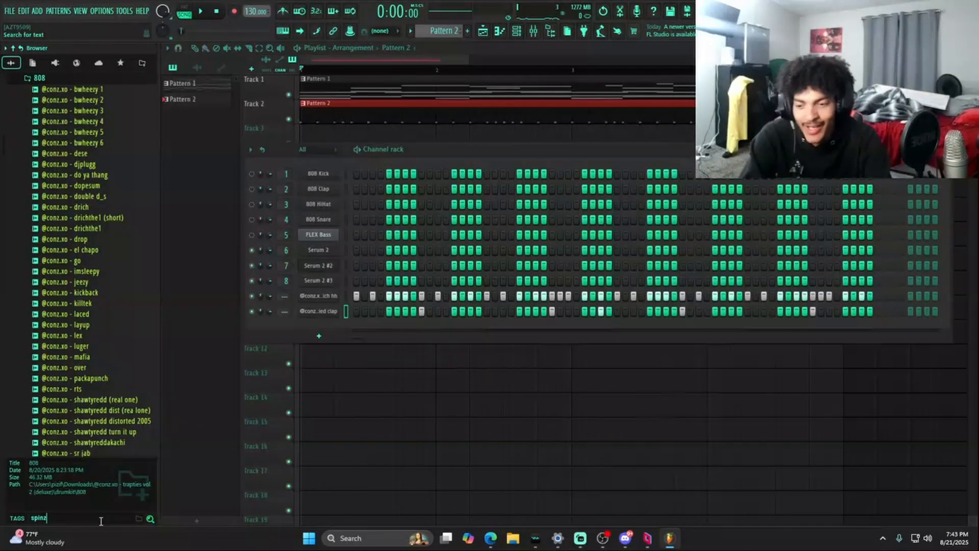
pyautogui.press('Return')
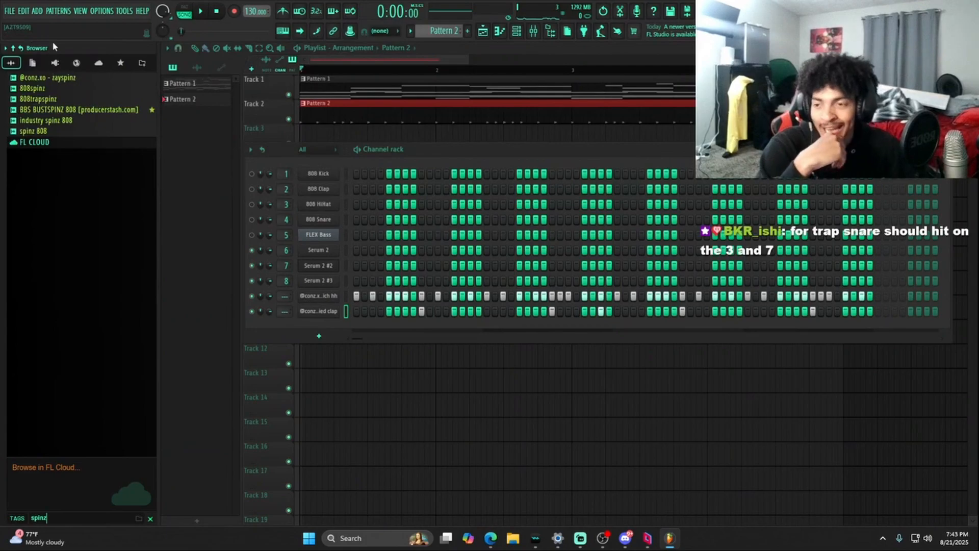
pyautogui.click(75, 79)
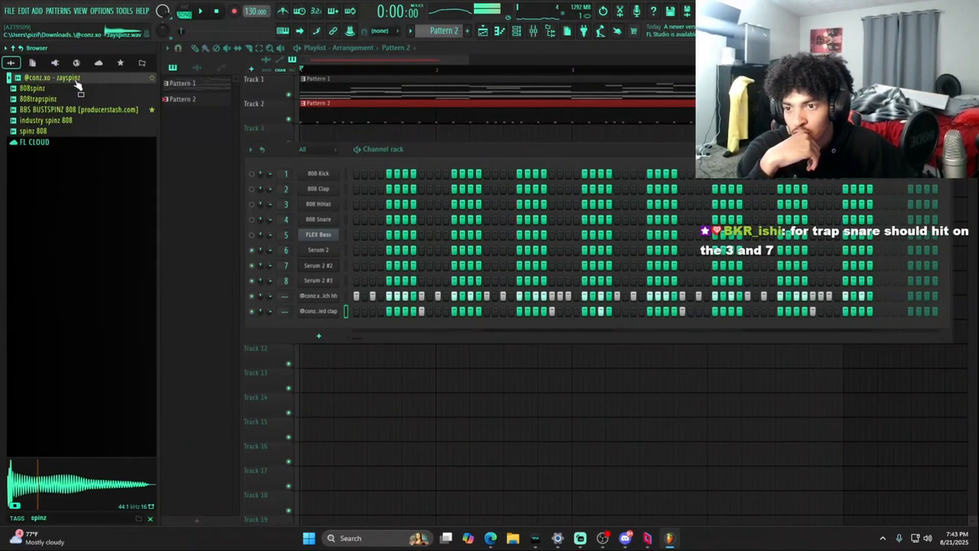
pyautogui.click(59, 133)
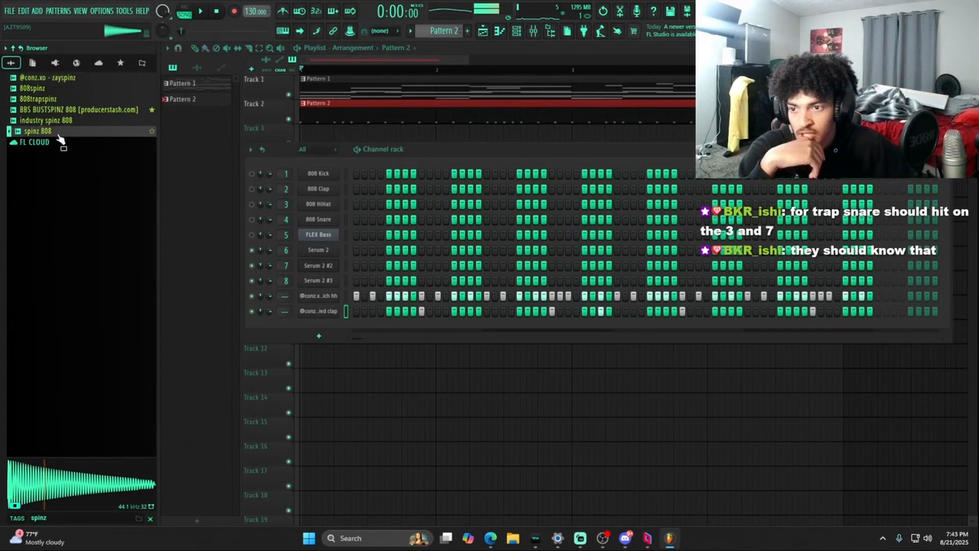
pyautogui.click(67, 98)
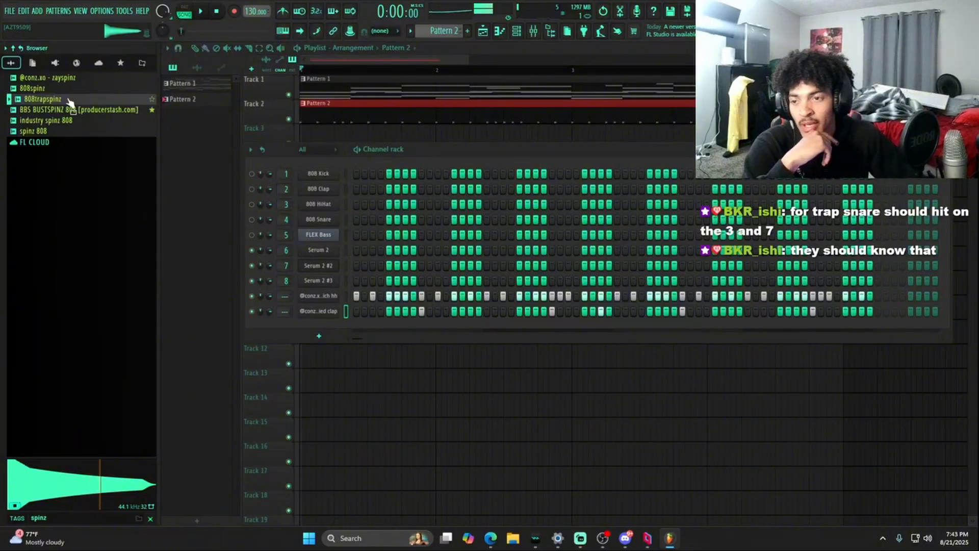
pyautogui.click(73, 88)
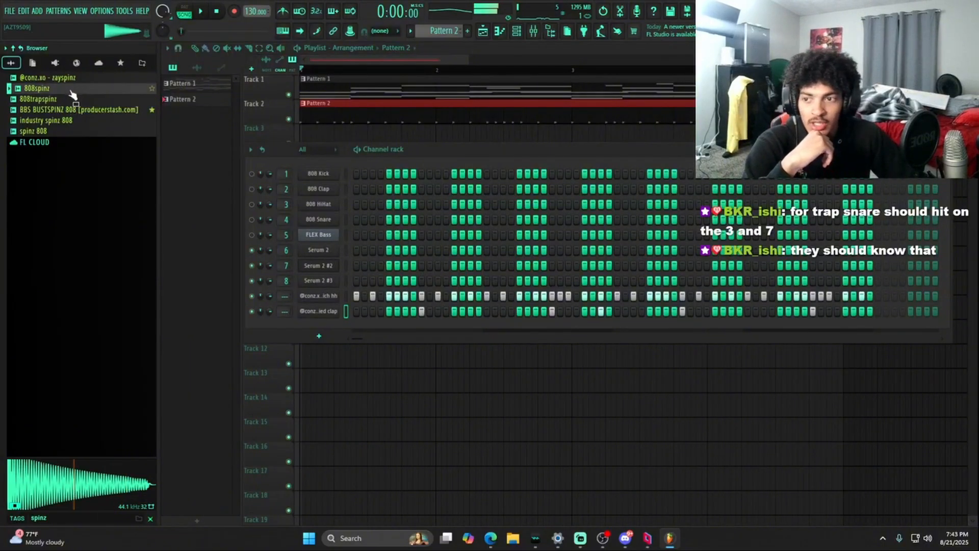
# Add the 808spinz sample as a new channel and turn on Cut itself for it
pyautogui.moveTo(73, 91); pyautogui.dragTo(318, 329)
pyautogui.click(319, 327)
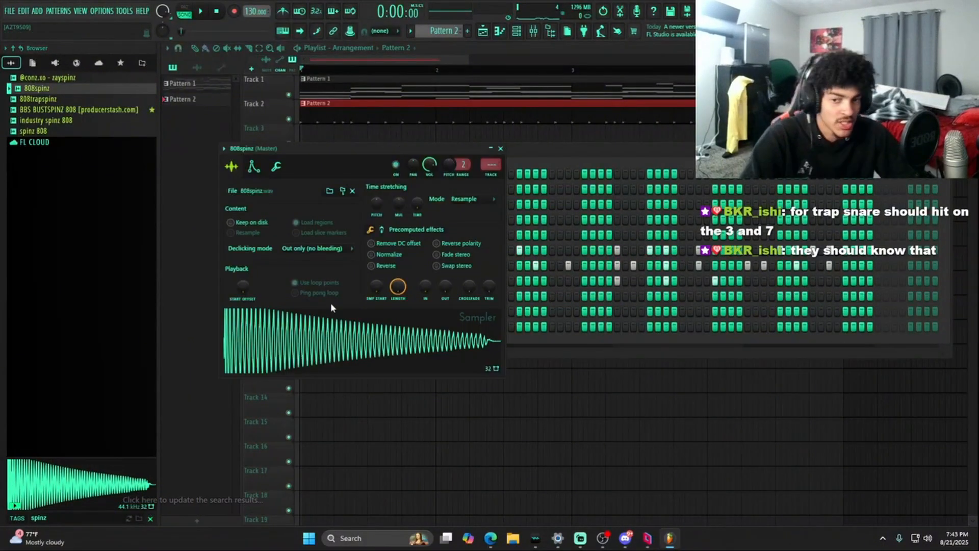
pyautogui.click(253, 167)
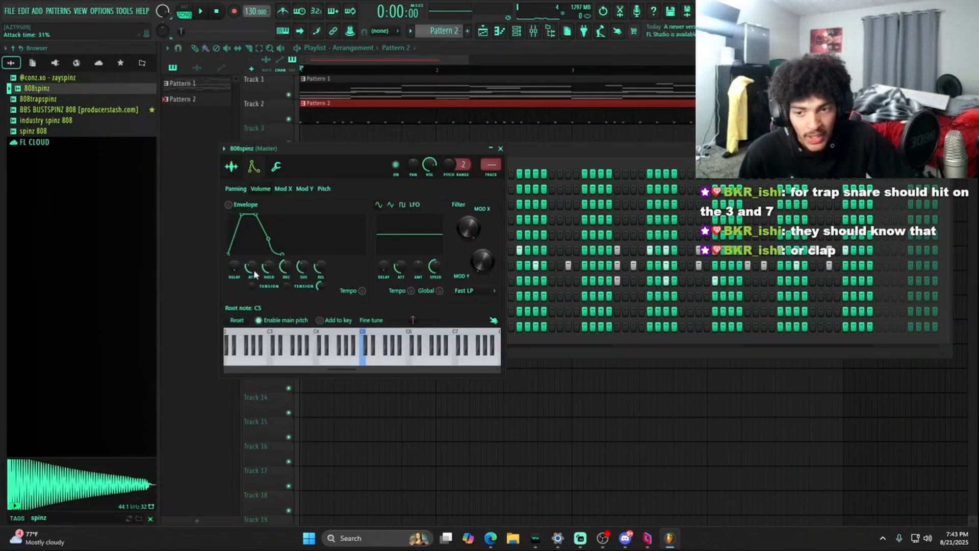
pyautogui.click(500, 149)
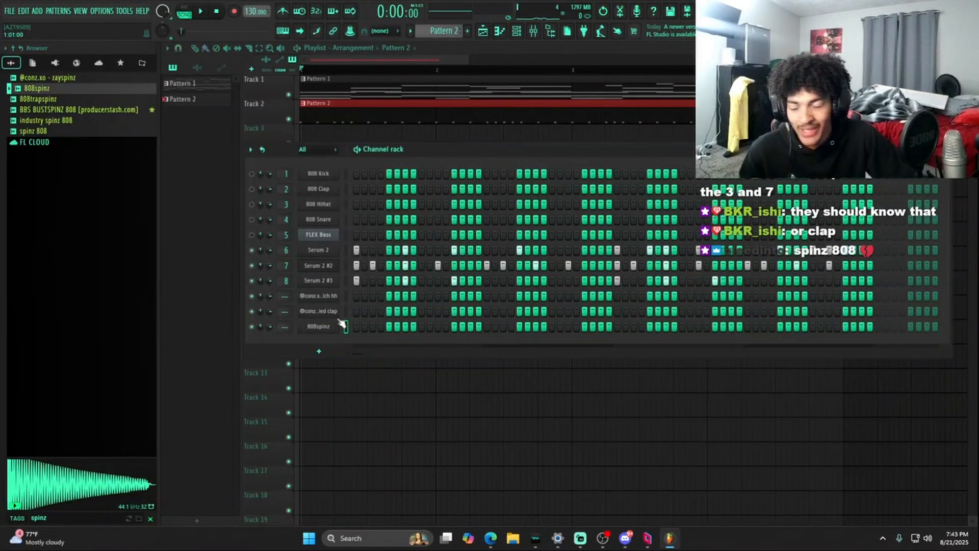
pyautogui.rightClick(318, 326)
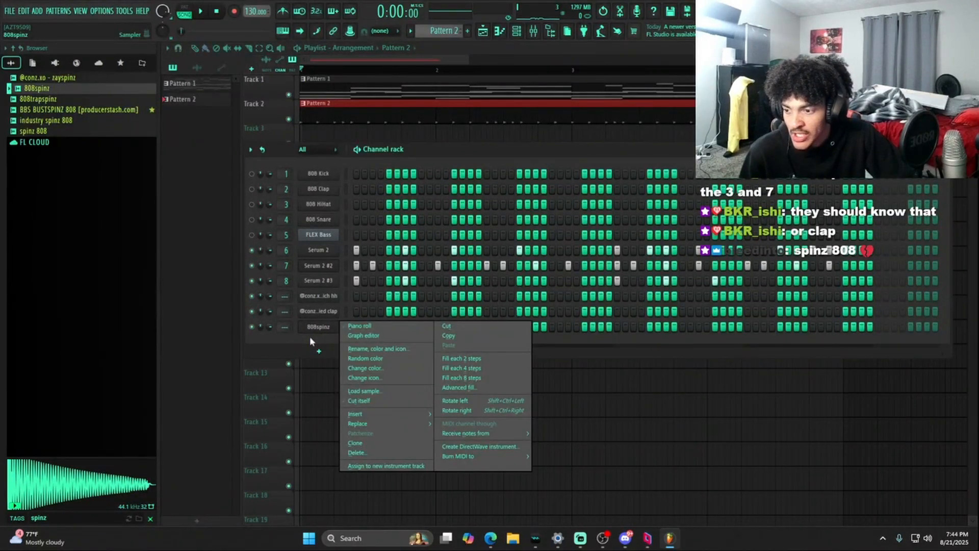
pyautogui.click(431, 188)
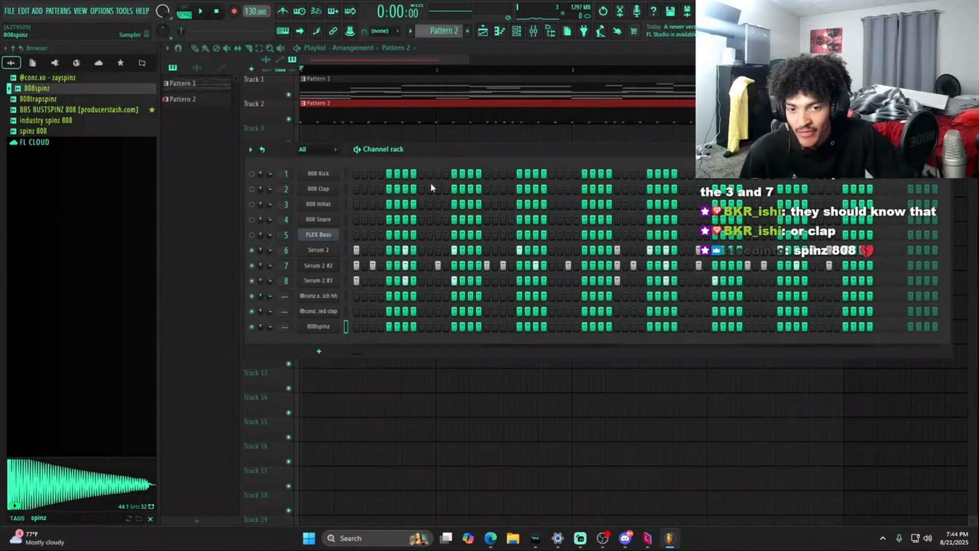
pyautogui.rightClick(315, 331)
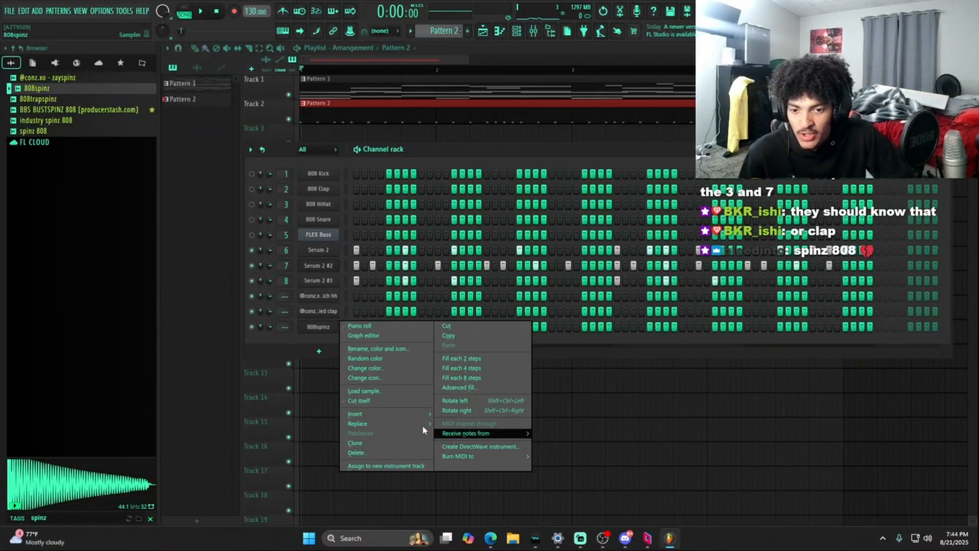
# Enable the 808spinz volume envelope with attack and decay at minimum, hold at maximum and sustain at 0%
pyautogui.click(325, 331)
pyautogui.click(326, 330)
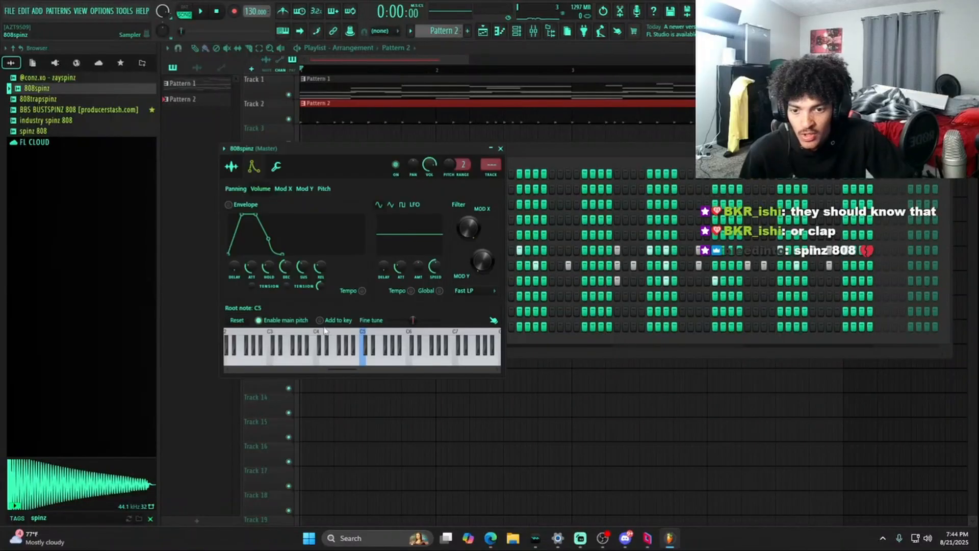
pyautogui.click(275, 166)
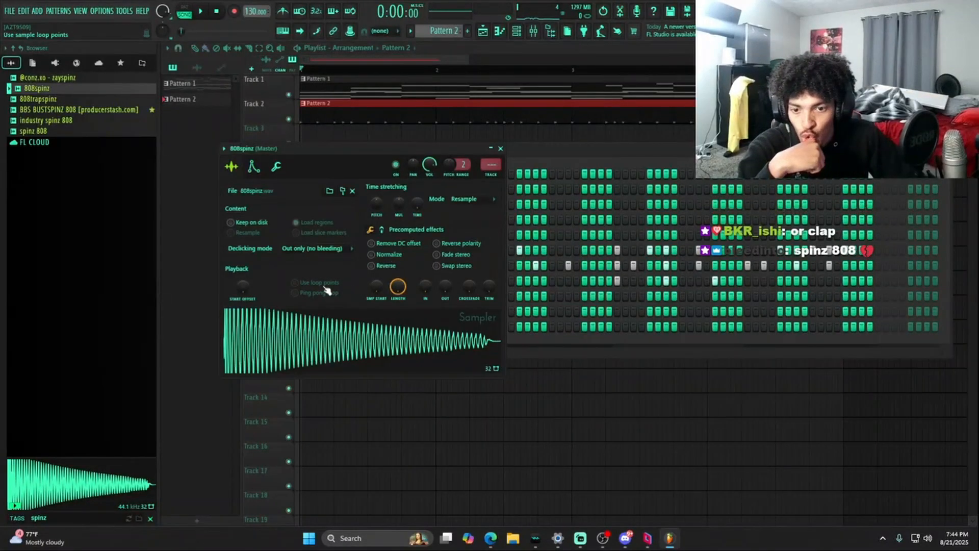
pyautogui.click(253, 167)
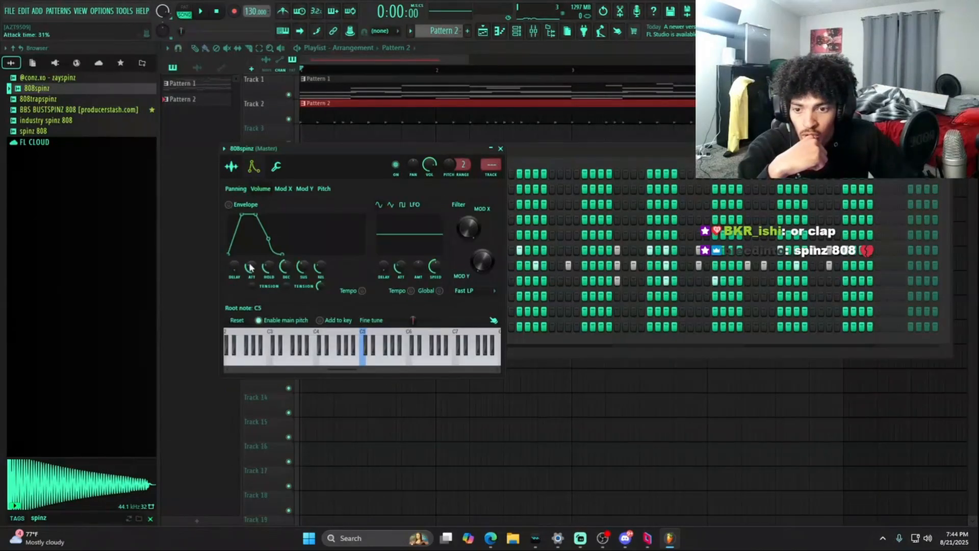
pyautogui.moveTo(250, 267); pyautogui.dragTo(276, 255)
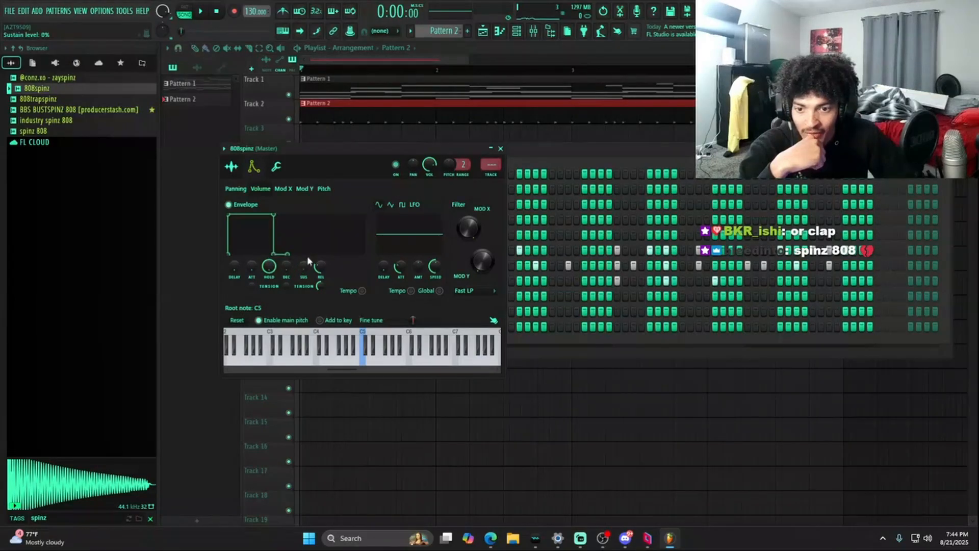
pyautogui.click(500, 148)
# Place a short D5 note at the very start of bar 1 in the 808spinz piano roll of Pattern 2
pyautogui.rightClick(328, 325)
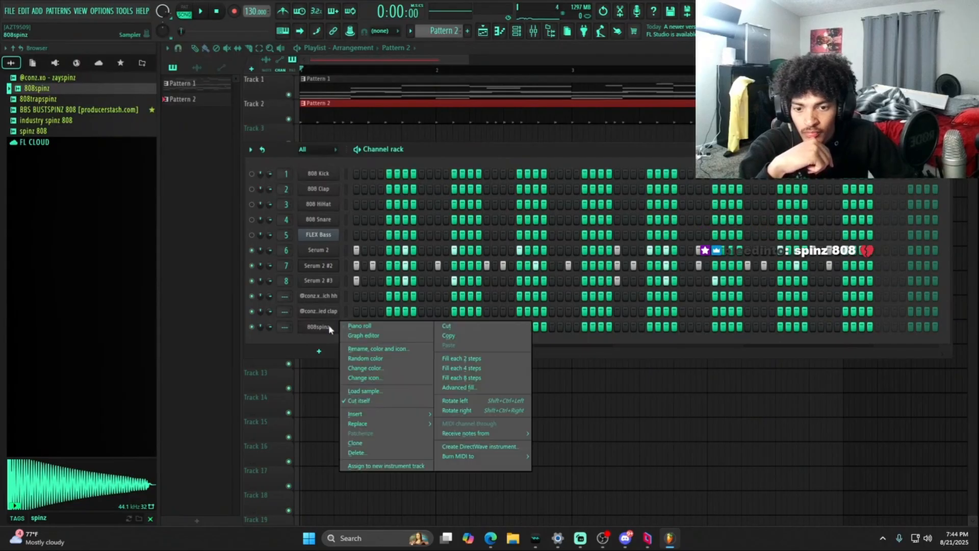
pyautogui.click(380, 327)
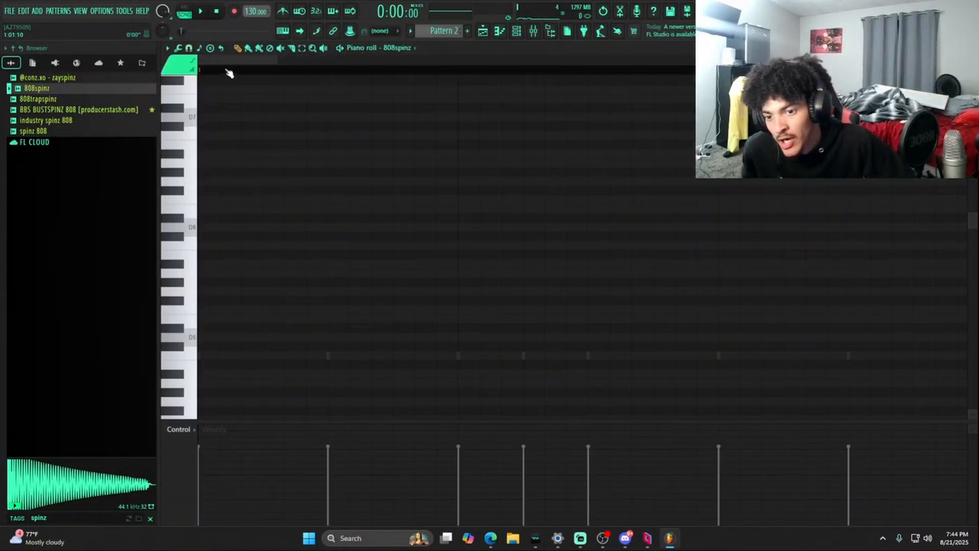
pyautogui.scroll(3, 218, 74)
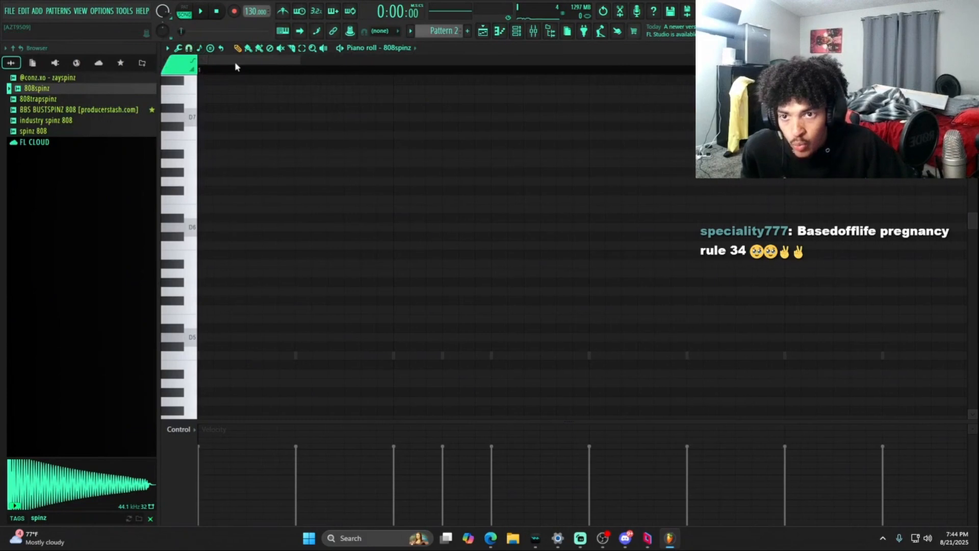
pyautogui.scroll(-2, 276, 288)
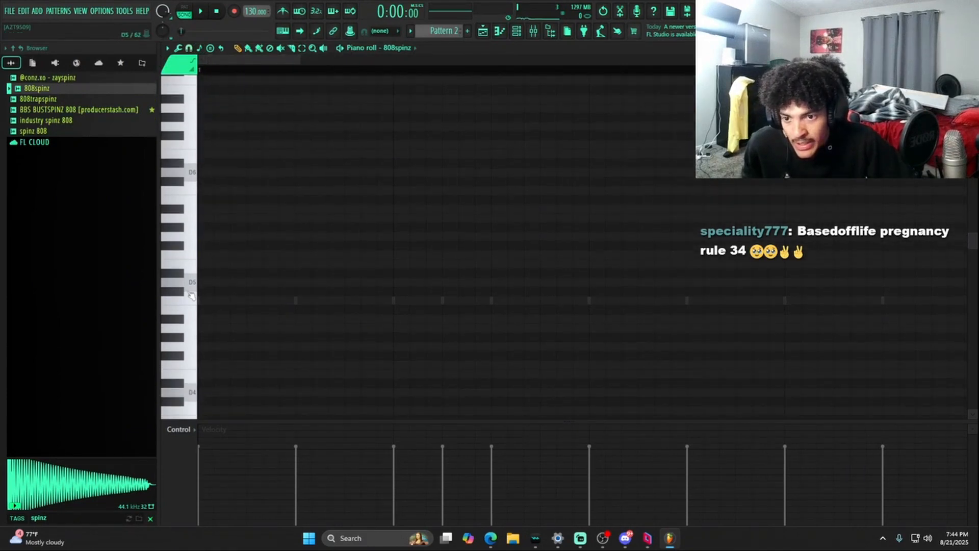
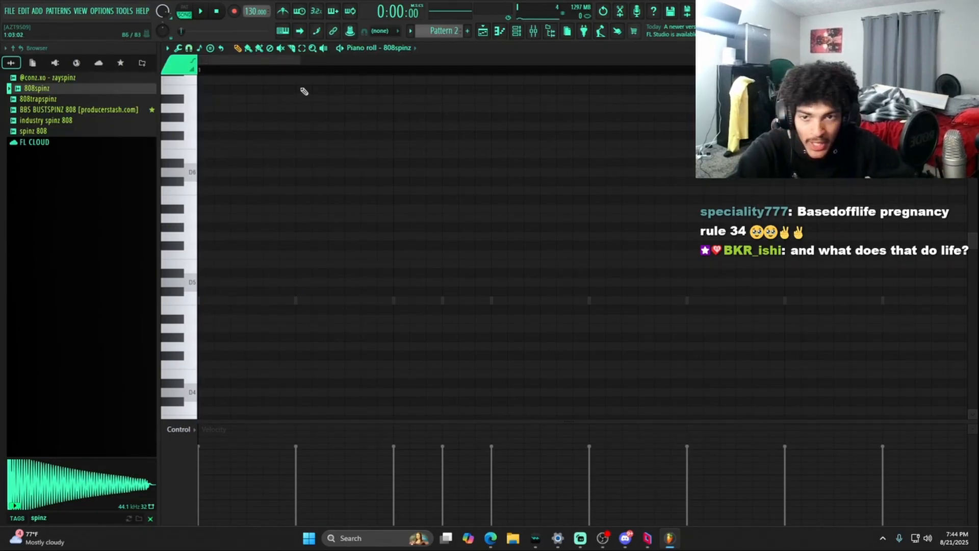
pyautogui.scroll(-3, 306, 81)
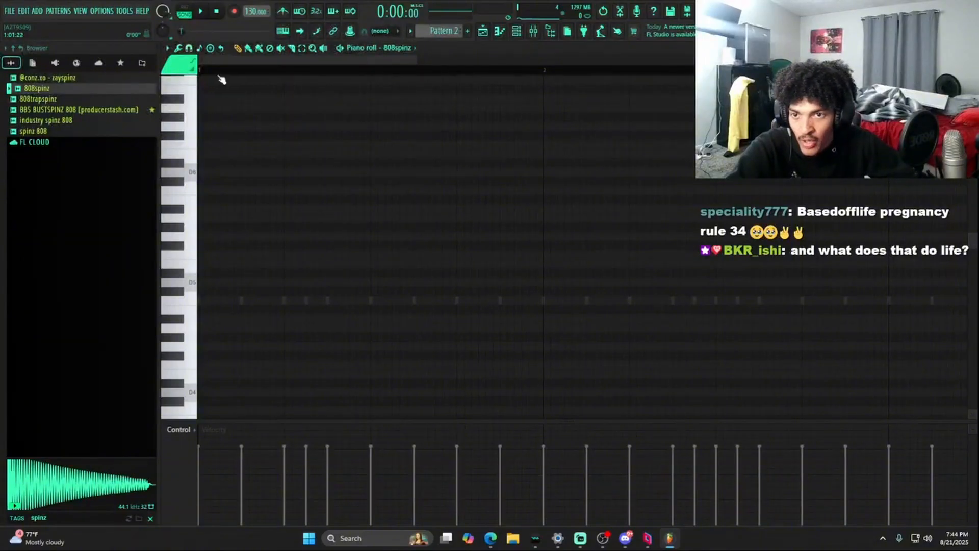
pyautogui.scroll(3, 222, 80)
pyautogui.click(202, 282)
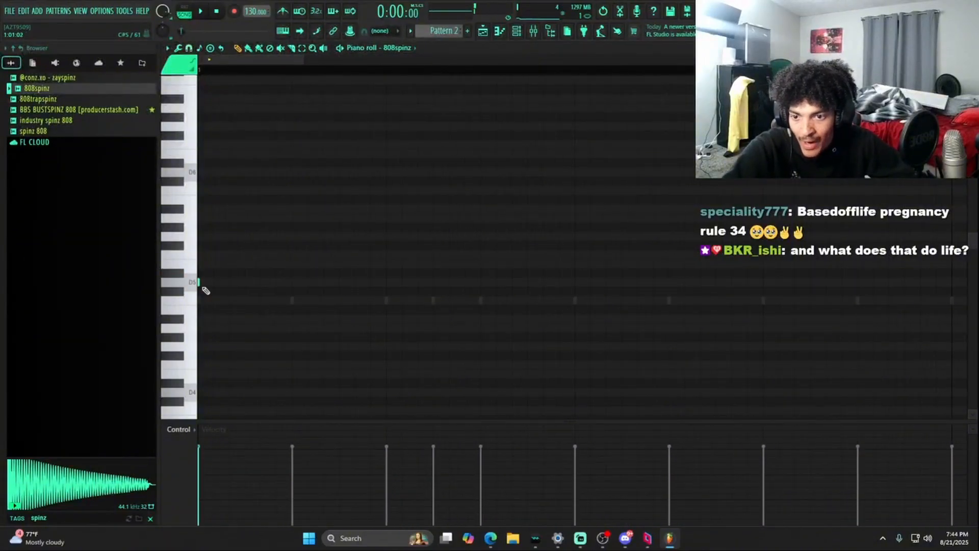
# Lengthen the first D5 note of the 808spinz pattern, play it, and raise its velocity to the maximum
pyautogui.moveTo(202, 282); pyautogui.dragTo(402, 282)
pyautogui.press('space')
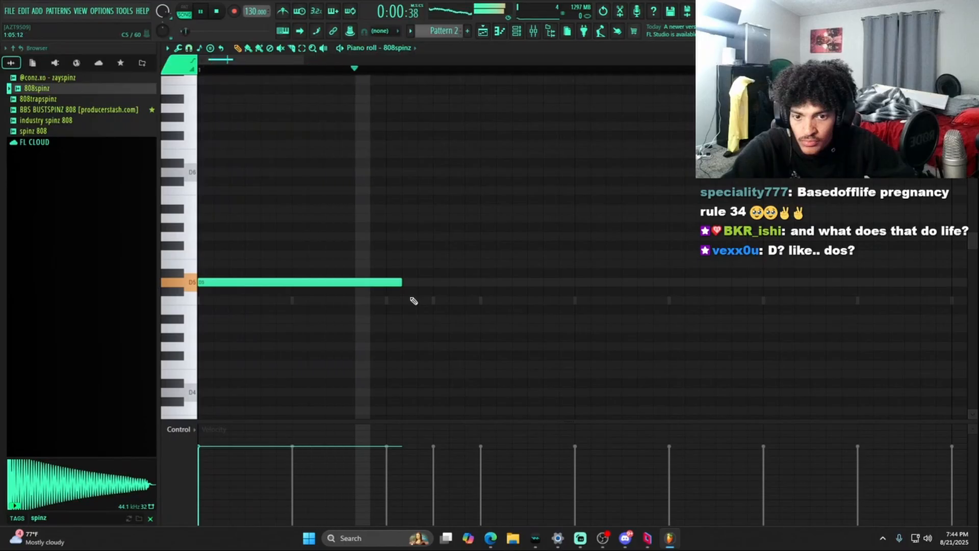
pyautogui.press('space')
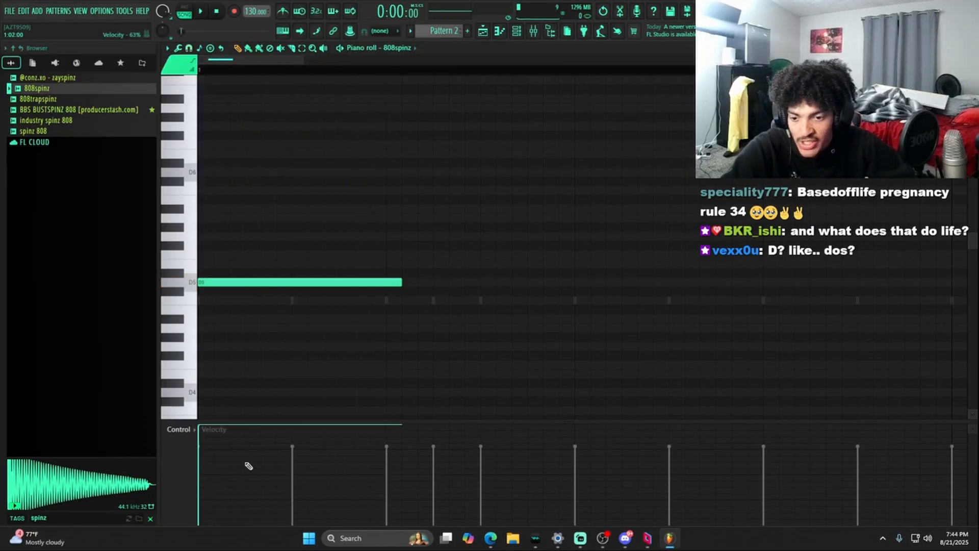
pyautogui.moveTo(249, 466); pyautogui.dragTo(204, 385)
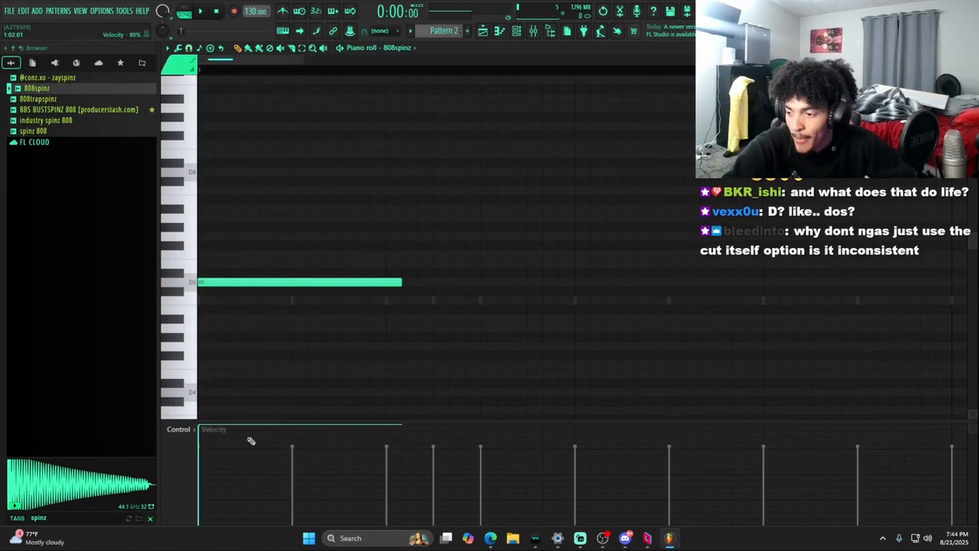
pyautogui.scroll(-2, 217, 72)
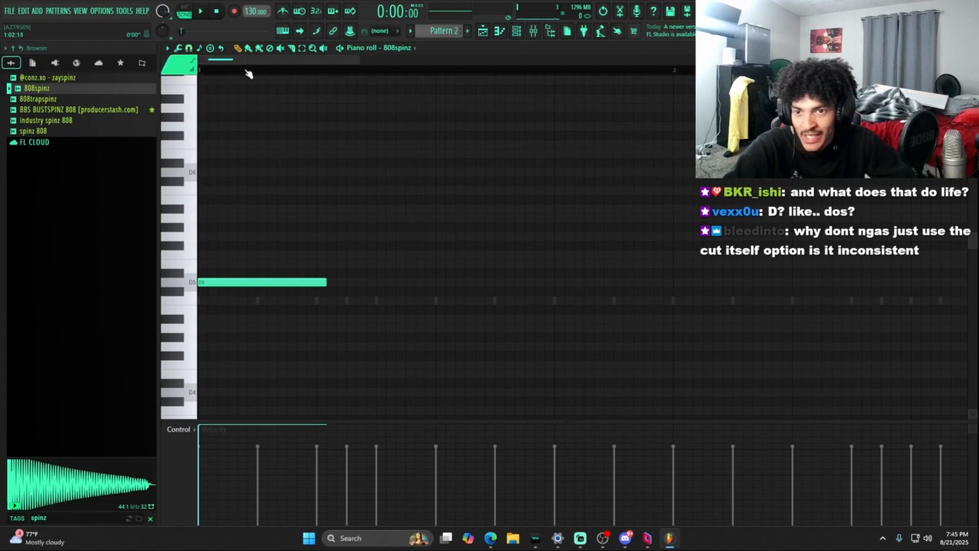
# Look at the volume envelope settings of the 808spinz channel from the channel rack
pyautogui.scroll(-2, 249, 72)
pyautogui.click(516, 30)
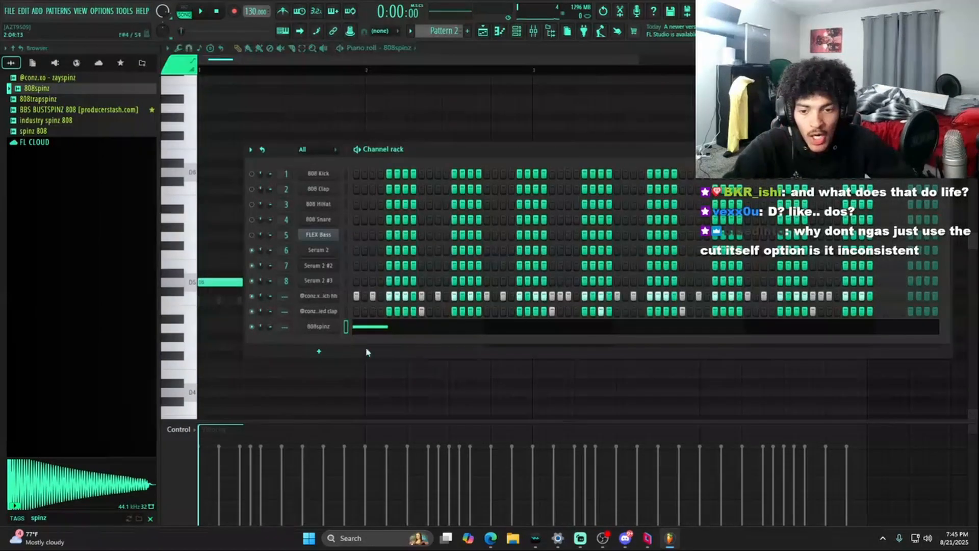
pyautogui.click(322, 329)
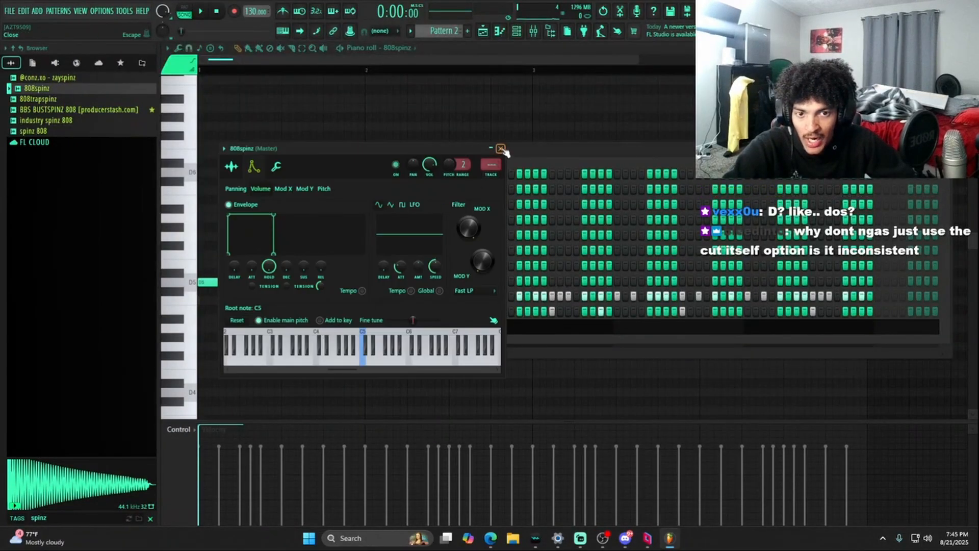
pyautogui.click(501, 149)
# Switch the 808spinz channel's Cut itself option off and back on
pyautogui.rightClick(333, 327)
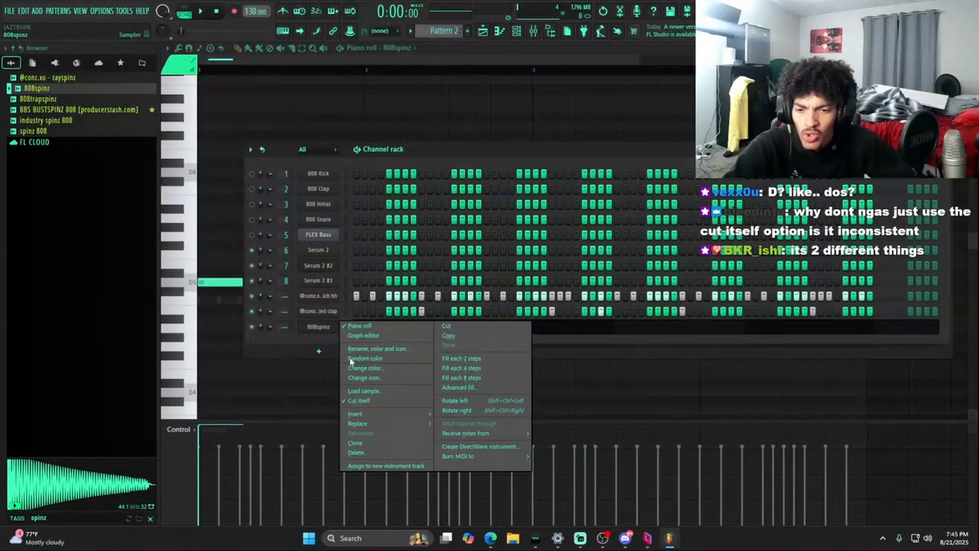
pyautogui.click(312, 338)
pyautogui.rightClick(319, 324)
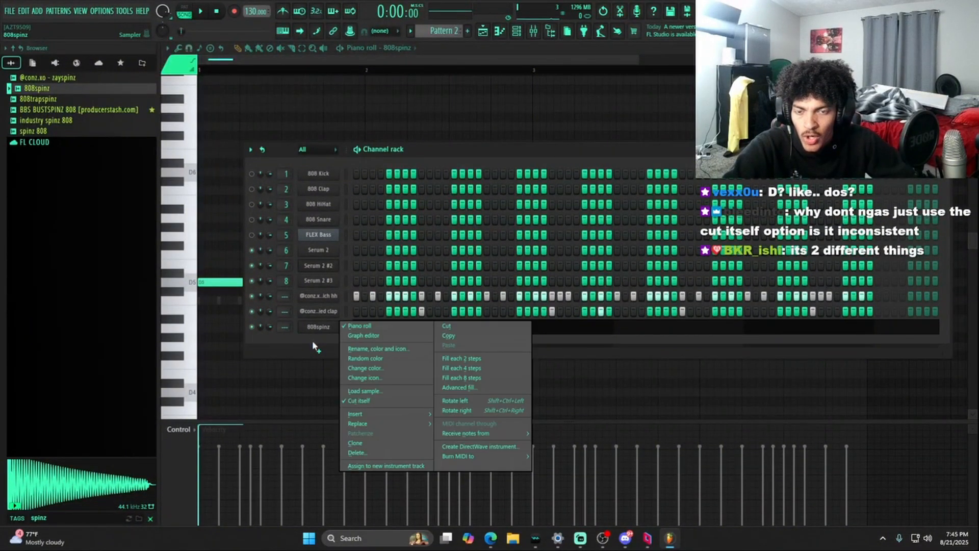
pyautogui.click(368, 400)
pyautogui.rightClick(333, 332)
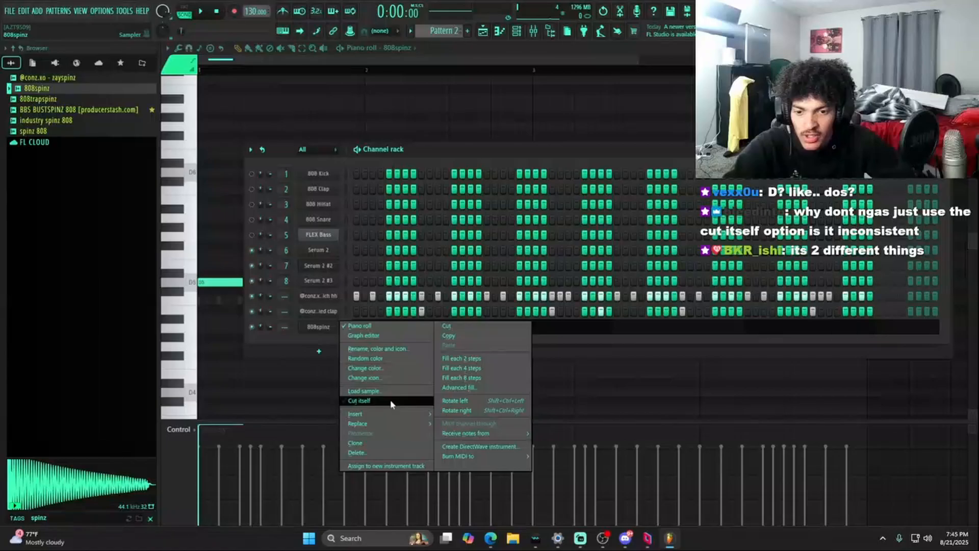
pyautogui.click(393, 402)
# Disable the 808spinz volume envelope, shorten the D5 note to a brief hit, and play the pattern
pyautogui.click(319, 327)
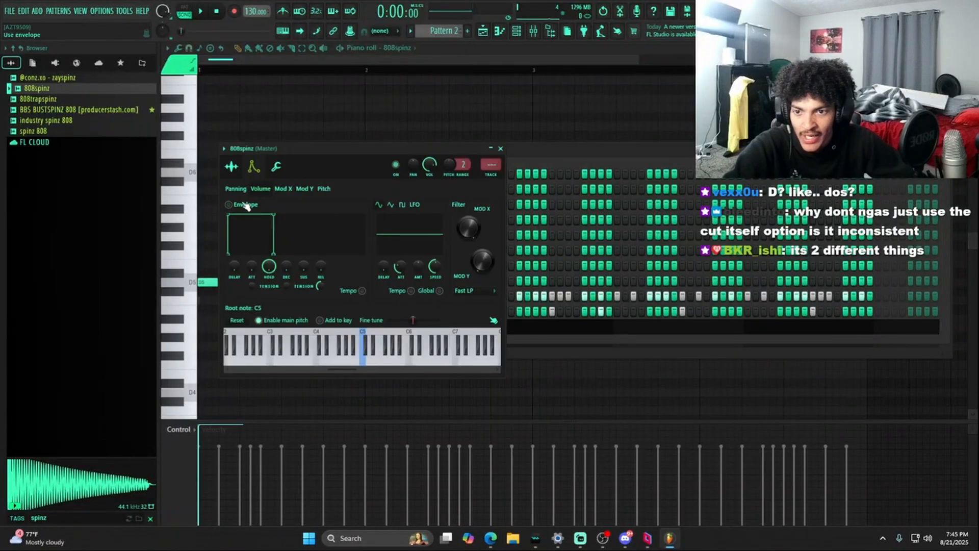
pyautogui.click(257, 129)
pyautogui.moveTo(247, 280); pyautogui.dragTo(122, 285)
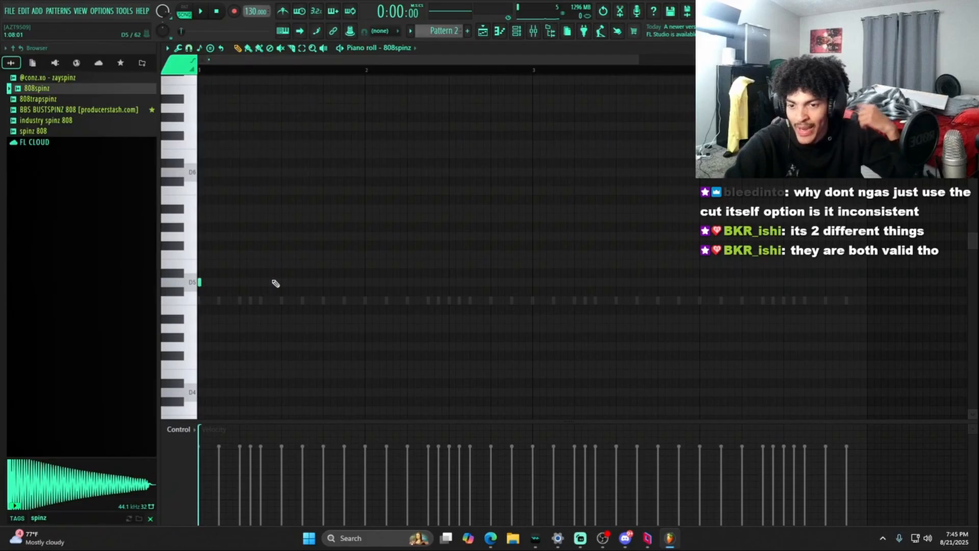
pyautogui.press('space')
pyautogui.press('space')
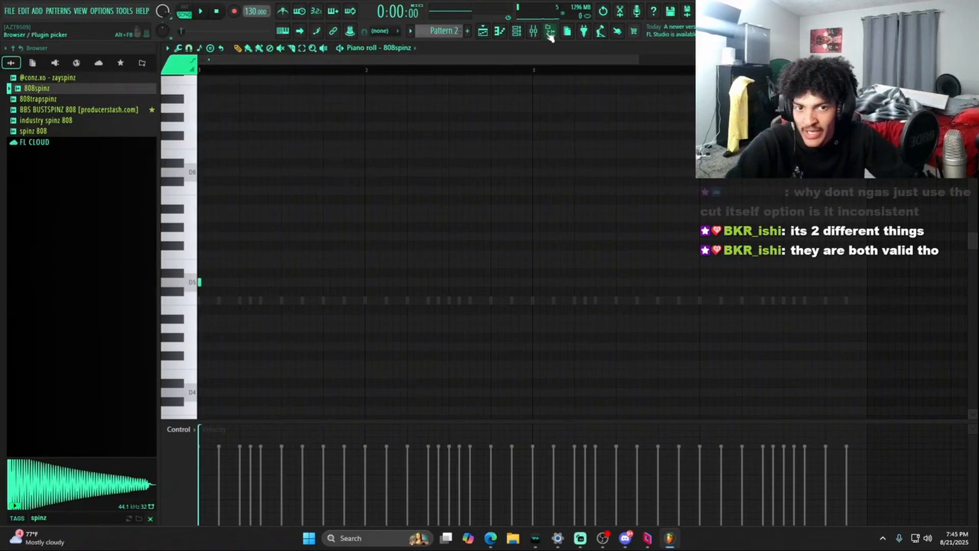
# Check the 808spinz envelope settings again and audition the short D5 note several times
pyautogui.click(517, 31)
pyautogui.click(319, 327)
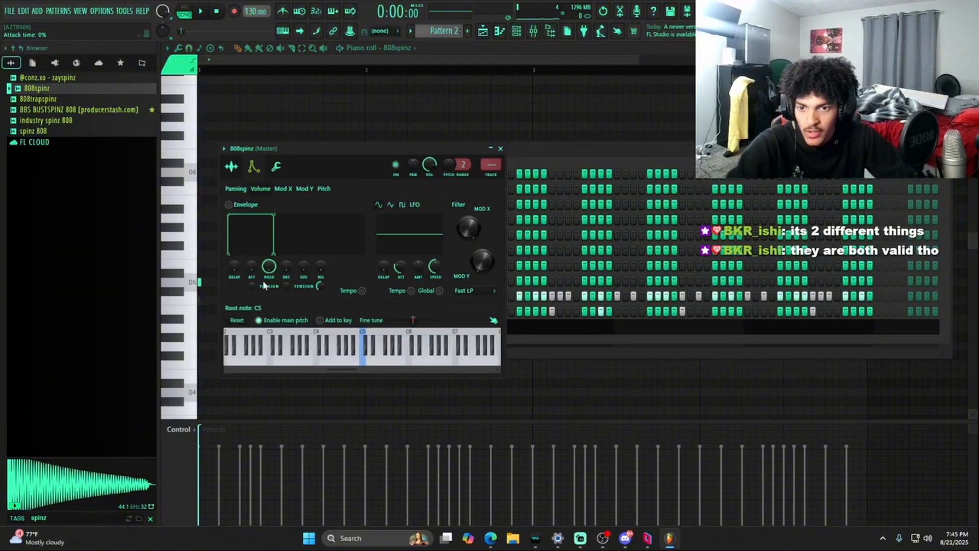
pyautogui.click(228, 79)
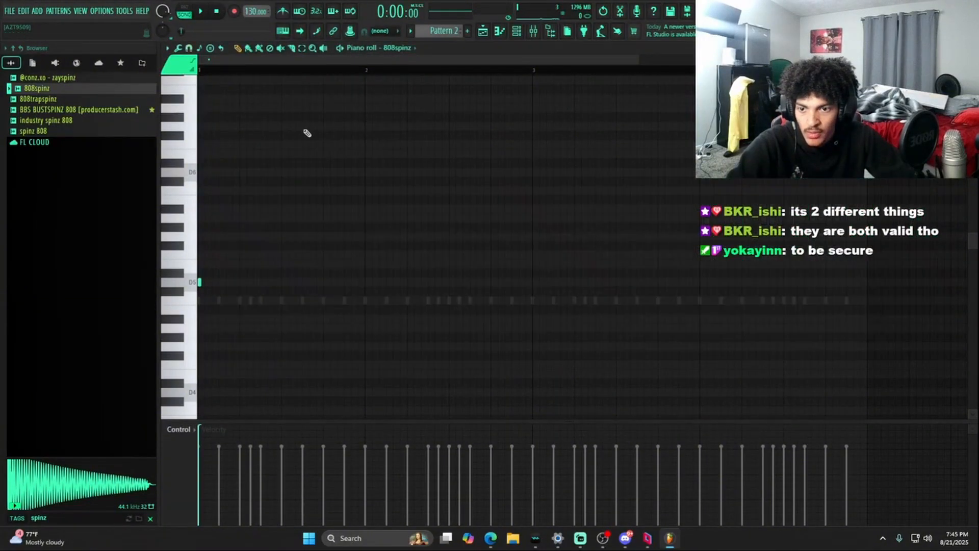
pyautogui.press('space')
pyautogui.press('space')
pyautogui.press('space')
pyautogui.press('space')
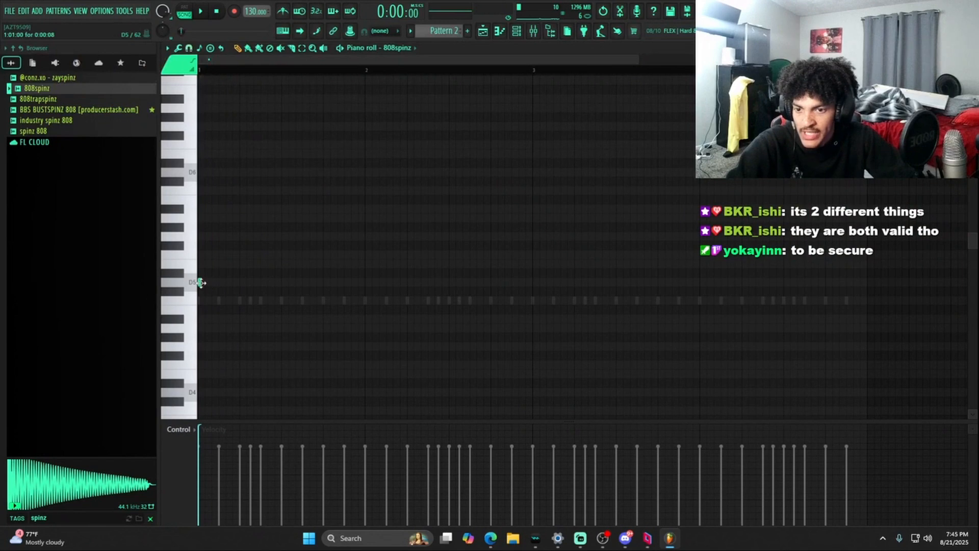
# Lengthen the first D5 note to six steps, try D5 repeats right after it, and play them
pyautogui.moveTo(202, 283); pyautogui.dragTo(280, 284)
pyautogui.click(305, 282)
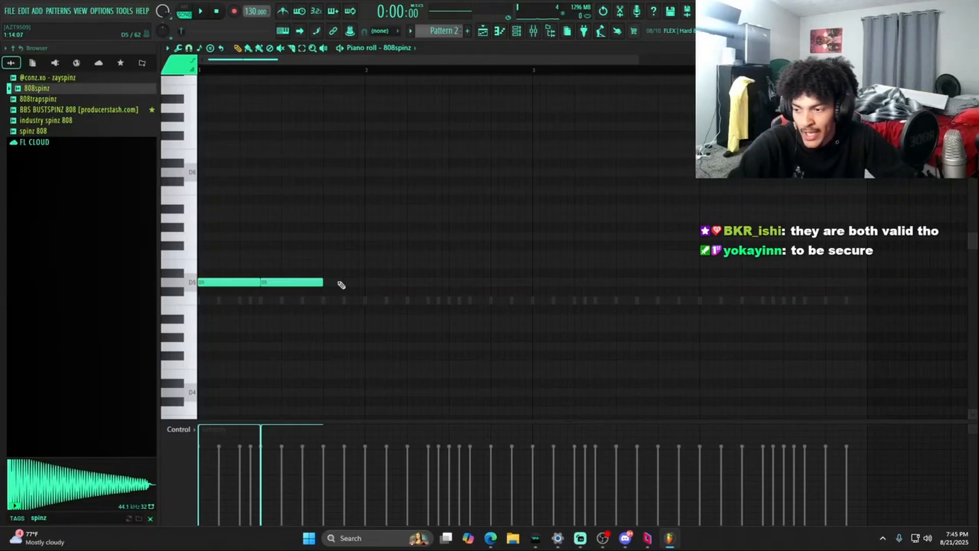
pyautogui.press('space')
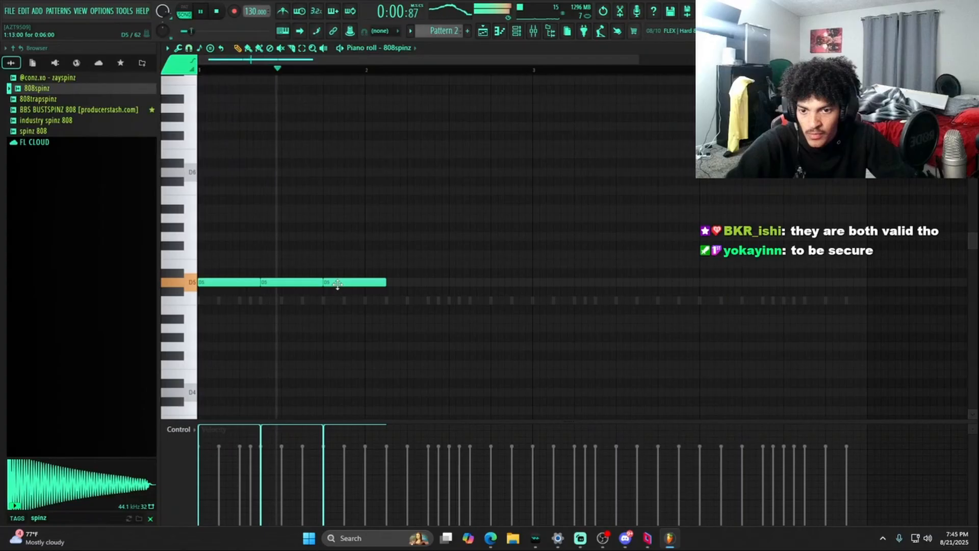
pyautogui.press('space')
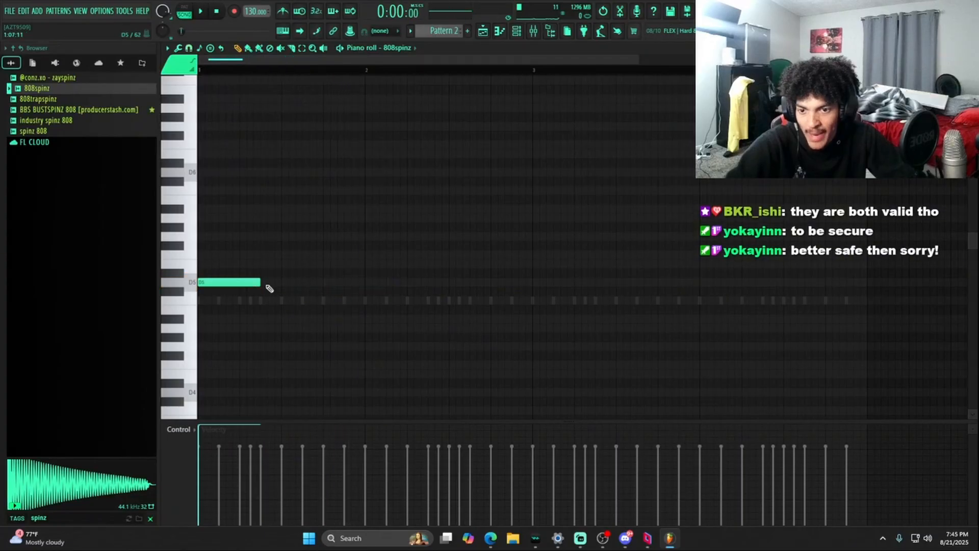
# Add six-step D5 notes at steps 7 and 13 of bar 1 and steps 5 and 11 of bar 2, auditioning the line
pyautogui.click(261, 283)
pyautogui.click(325, 283)
pyautogui.press('space')
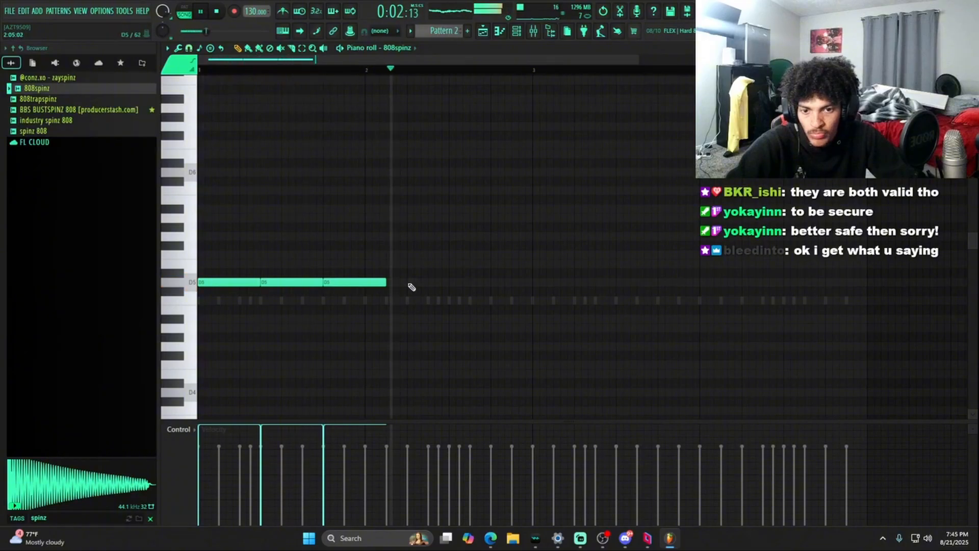
pyautogui.click(408, 283)
pyautogui.press('space')
pyautogui.click(474, 284)
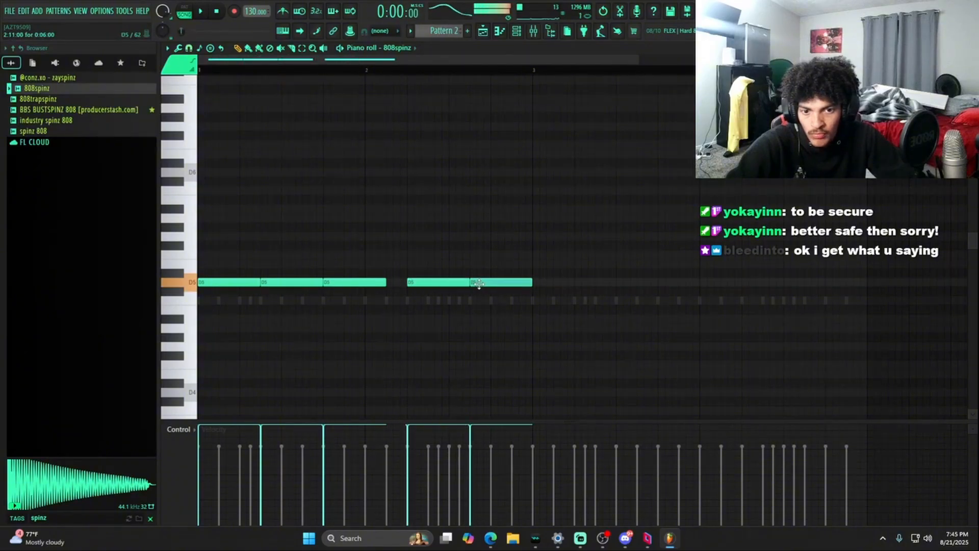
pyautogui.press('space')
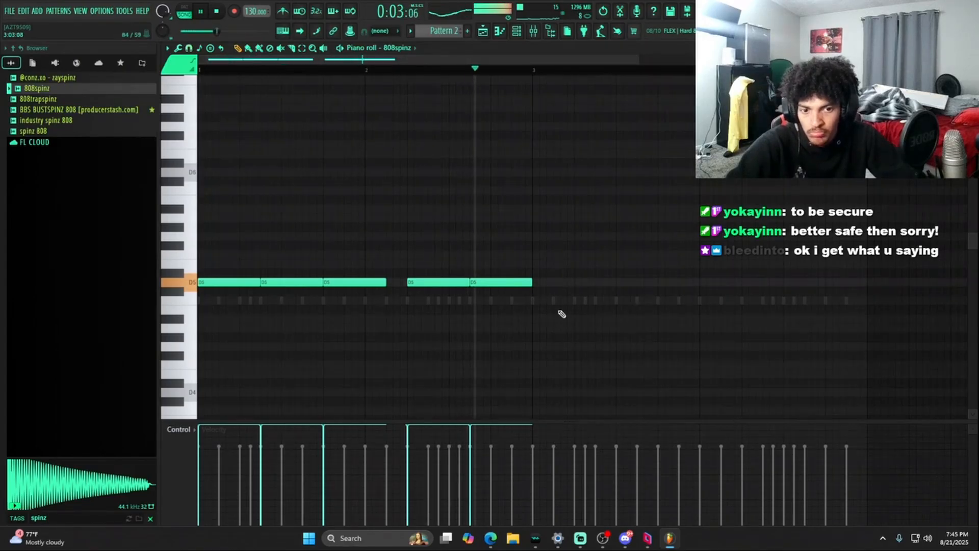
pyautogui.press('space')
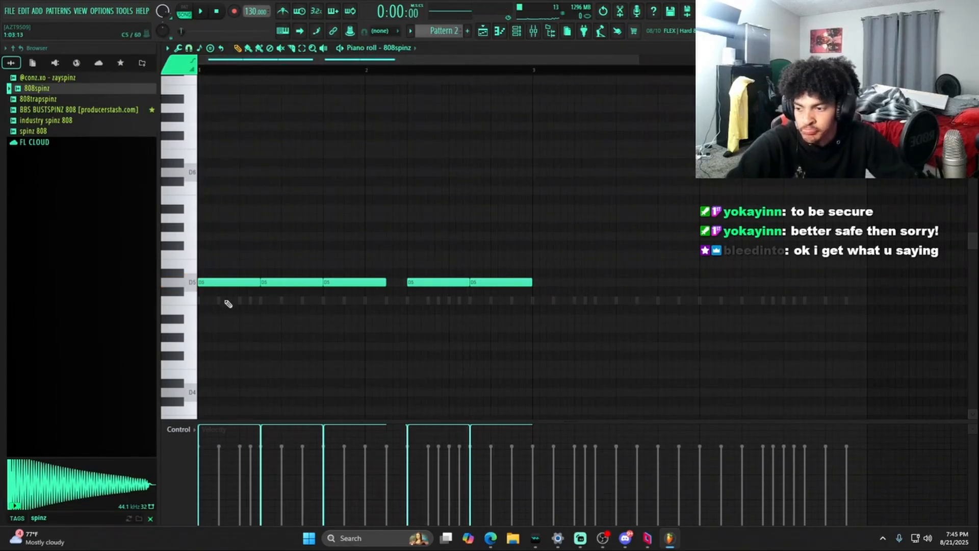
# Try the second 808 note at A#5 and the third at A5, and play the pattern
pyautogui.moveTo(284, 282); pyautogui.dragTo(284, 203)
pyautogui.press('space')
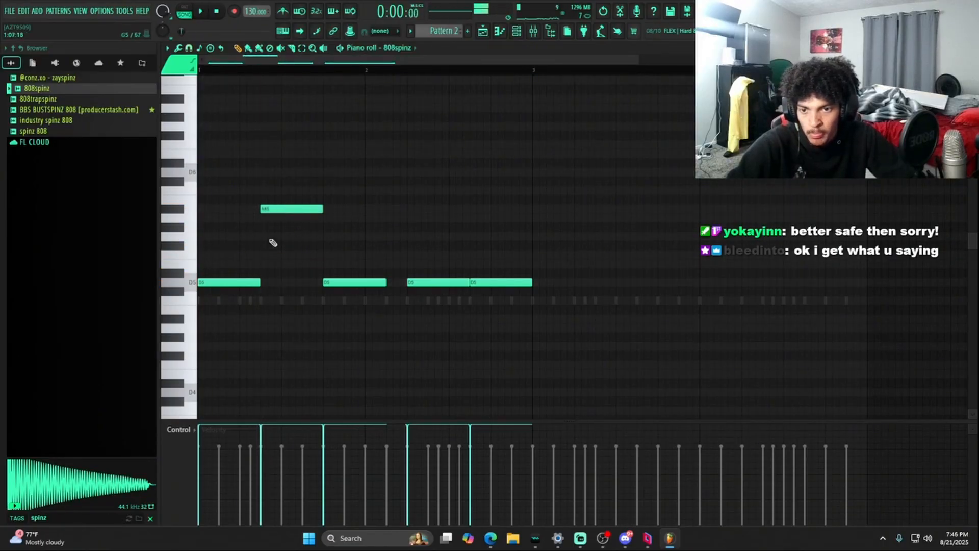
pyautogui.click(329, 218)
pyautogui.rightClick(332, 282)
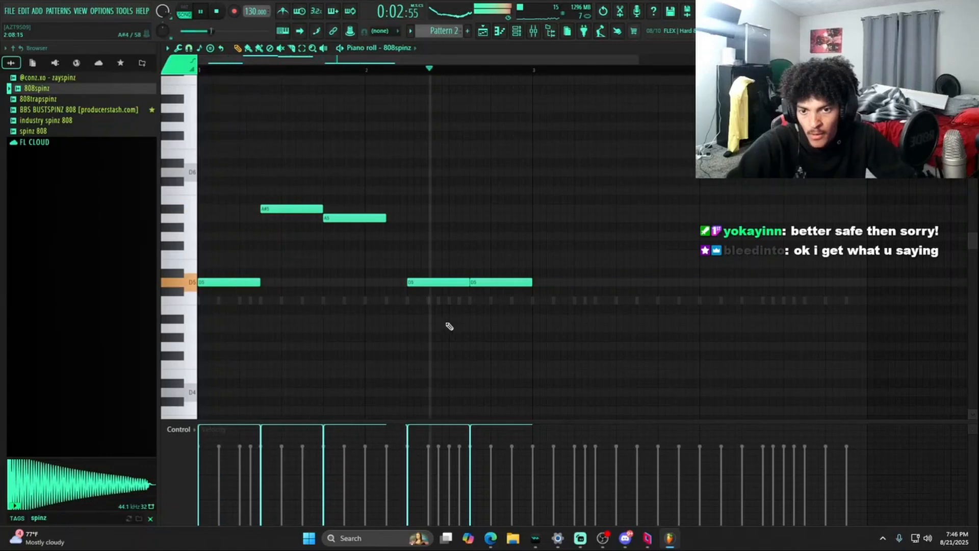
pyautogui.press('space')
# Select the two raised 808 notes, then bring up Pattern 1's notes in the piano roll
pyautogui.moveTo(327, 252); pyautogui.dragTo(303, 202)
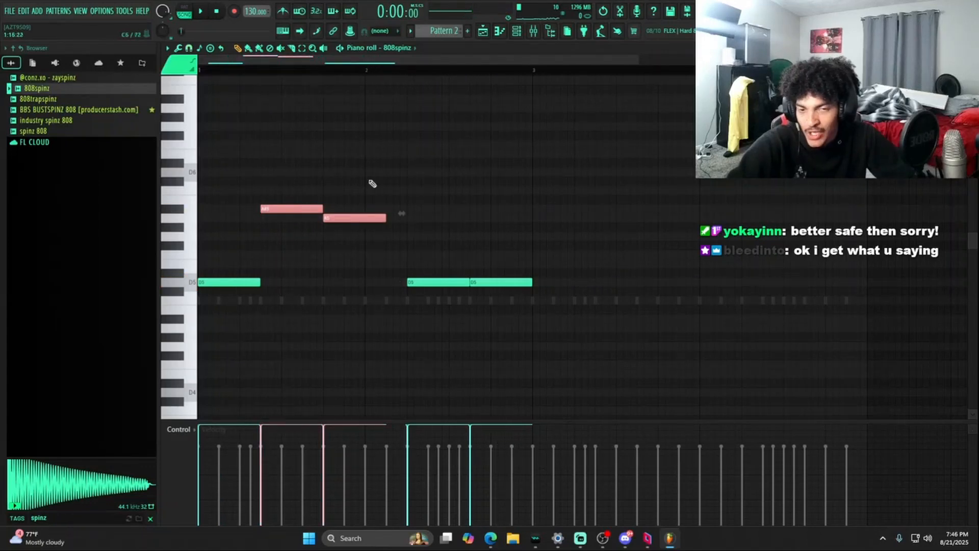
pyautogui.click(408, 49)
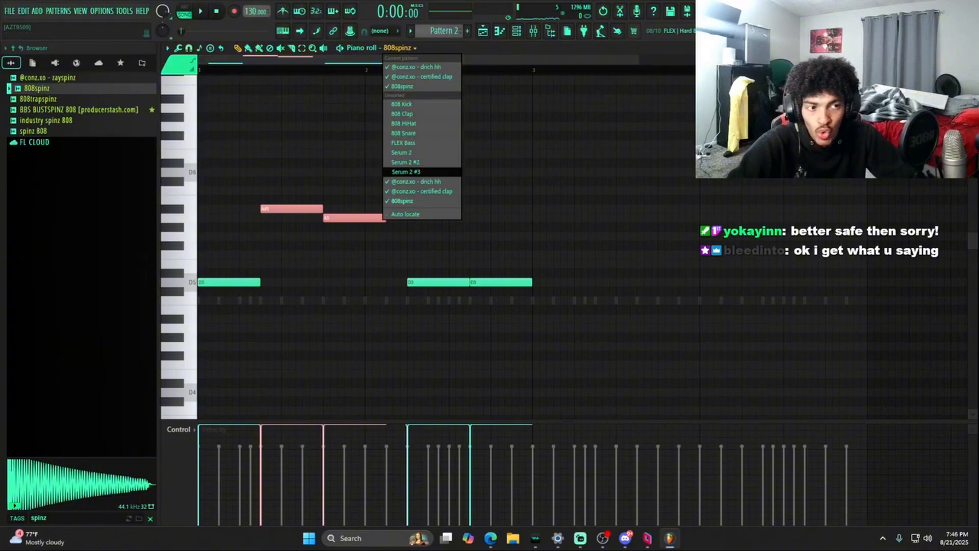
pyautogui.press('Escape')
pyautogui.press('Escape')
pyautogui.click(472, 86)
pyautogui.doubleClick(472, 86)
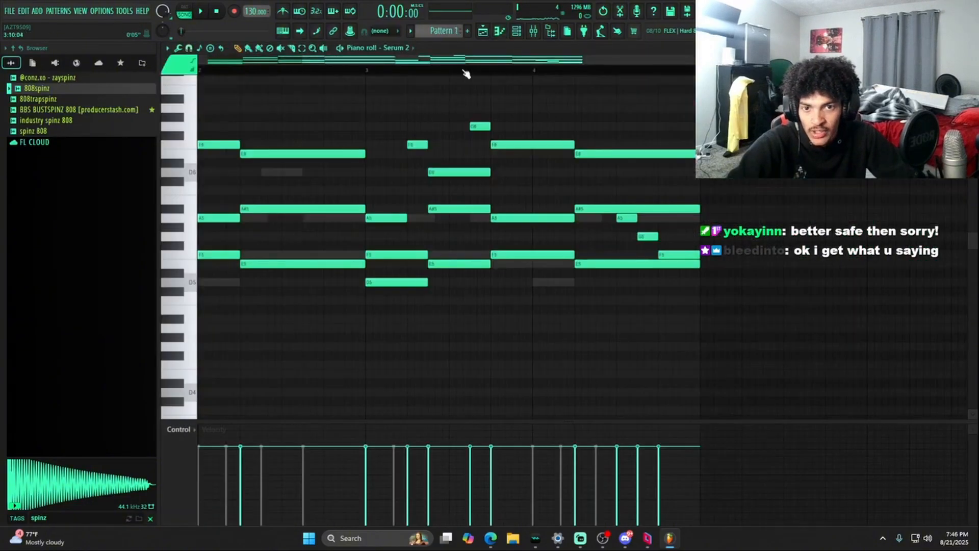
# Switch the piano roll to the Serum 2 #3 channel and play its notes from the start as a reference
pyautogui.click(403, 46)
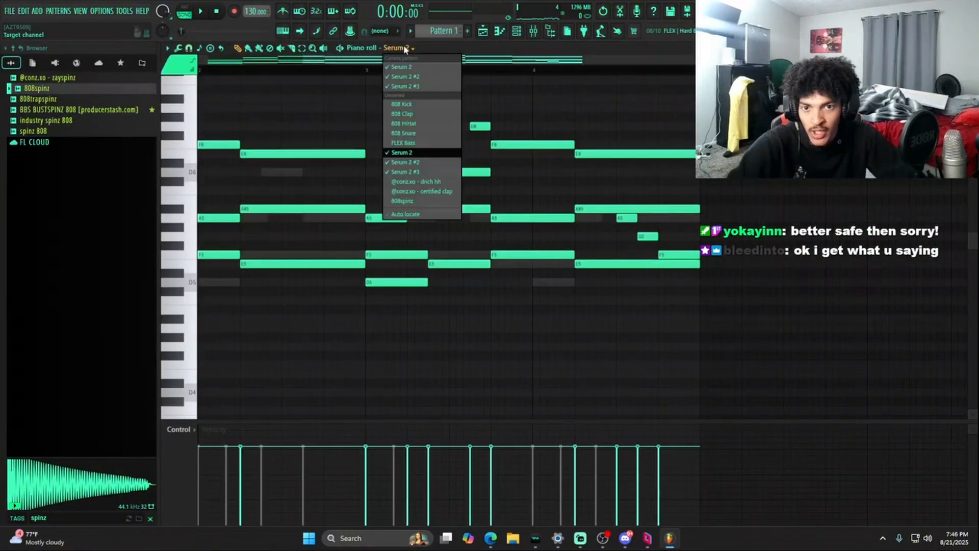
pyautogui.click(431, 172)
pyautogui.moveTo(335, 60); pyautogui.dragTo(240, 60)
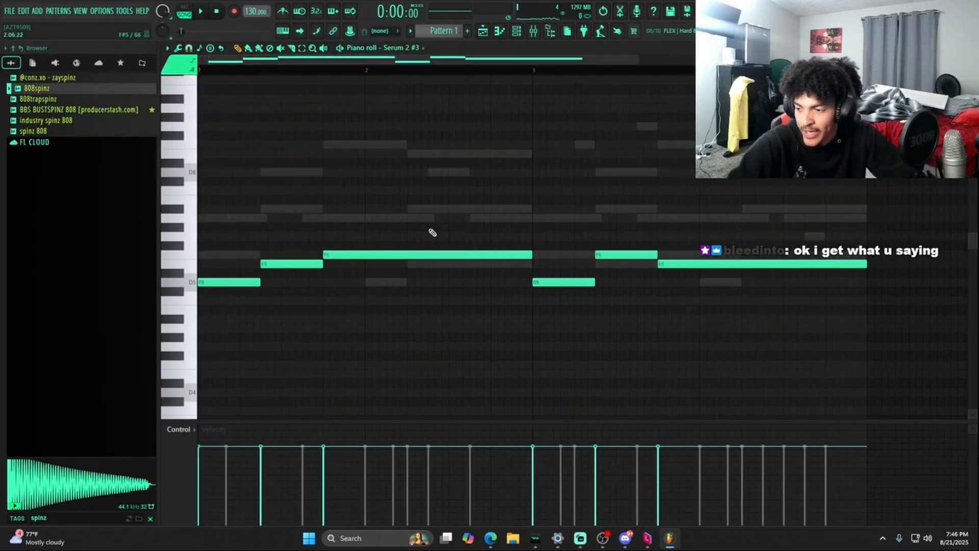
pyautogui.press('space')
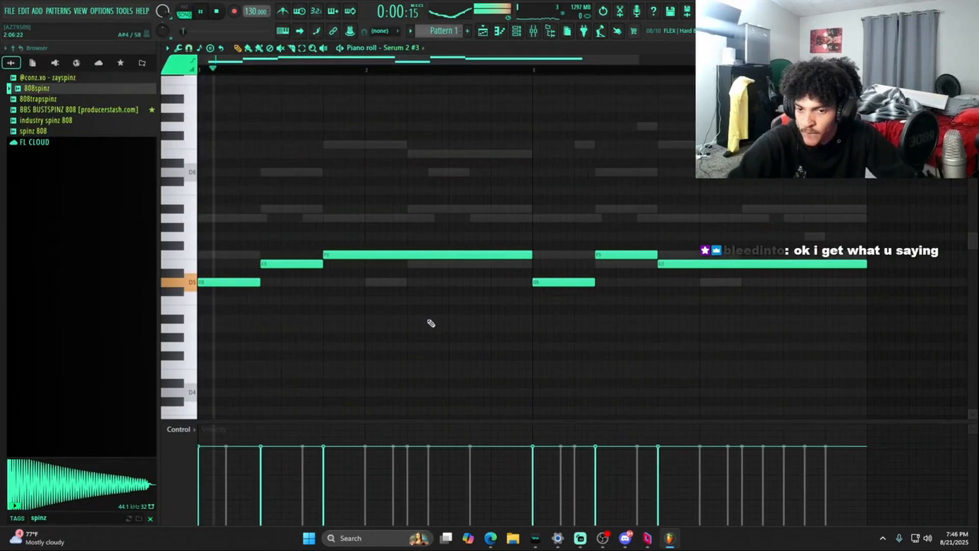
pyautogui.press('space')
pyautogui.moveTo(270, 191)
pyautogui.mouseDown()
pyautogui.moveTo(199, 264)
pyautogui.moveTo(205, 274)
pyautogui.moveTo(229, 247)
pyautogui.mouseUp()
pyautogui.rightClick(230, 247)
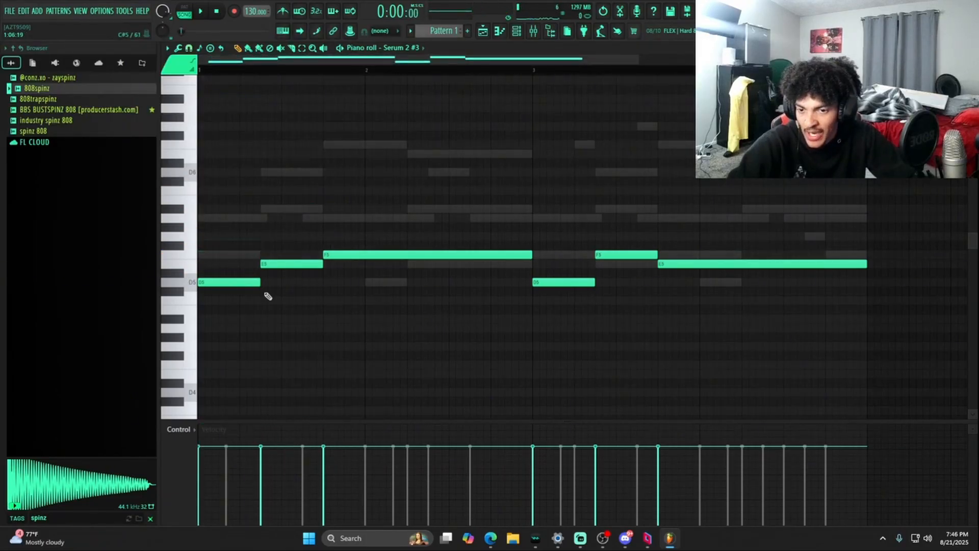
# Return to Pattern 2's 808spinz notes, move the second and third notes back down to D5, and play
pyautogui.click(971, 48)
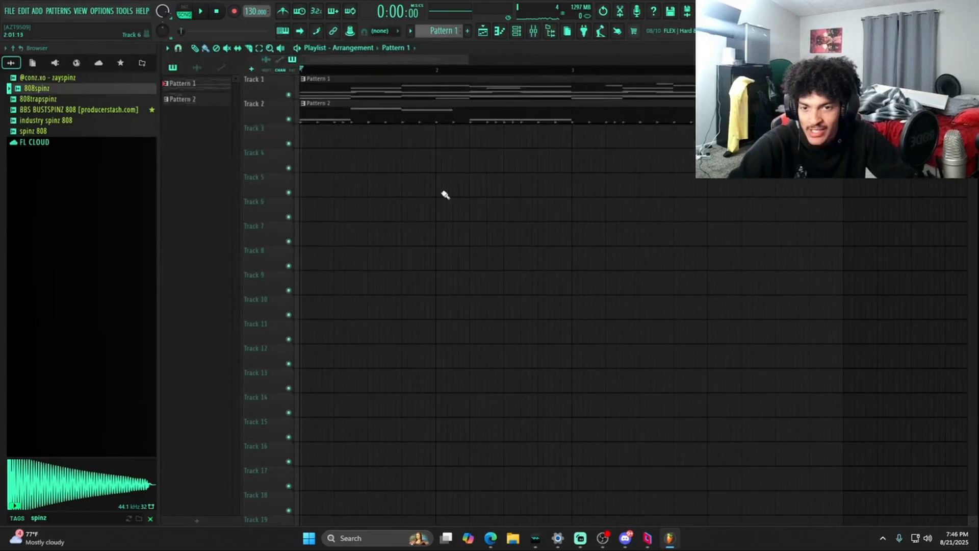
pyautogui.doubleClick(385, 103)
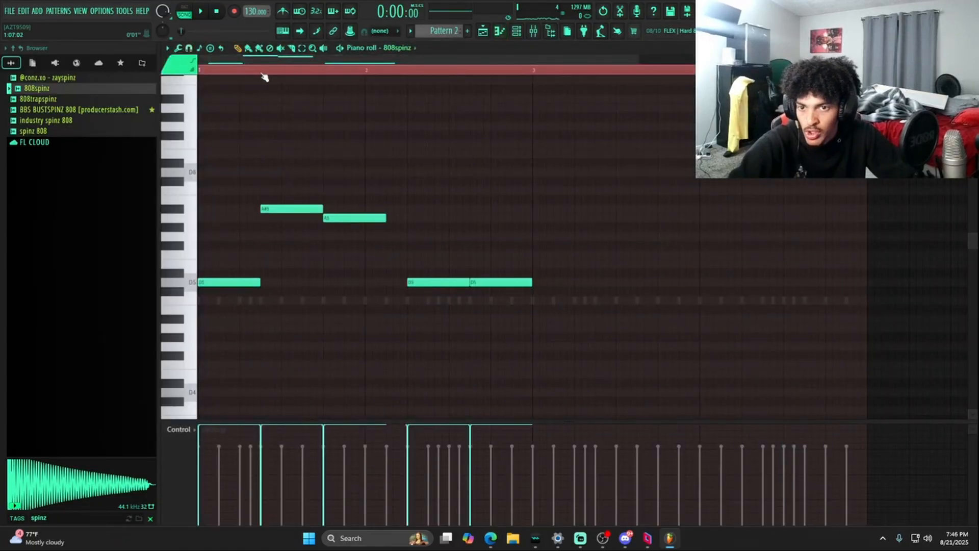
pyautogui.moveTo(338, 236); pyautogui.dragTo(278, 287)
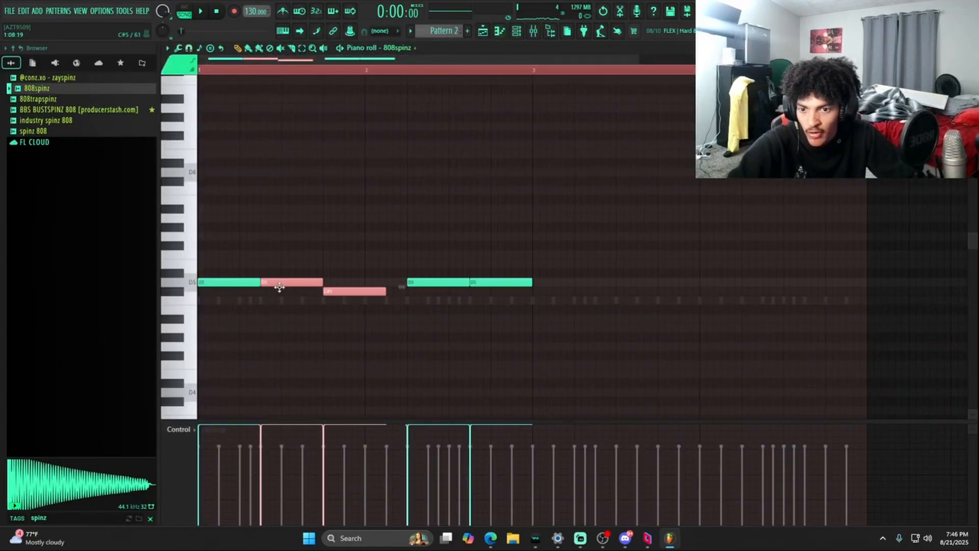
pyautogui.moveTo(358, 319); pyautogui.dragTo(348, 281)
pyautogui.press('space')
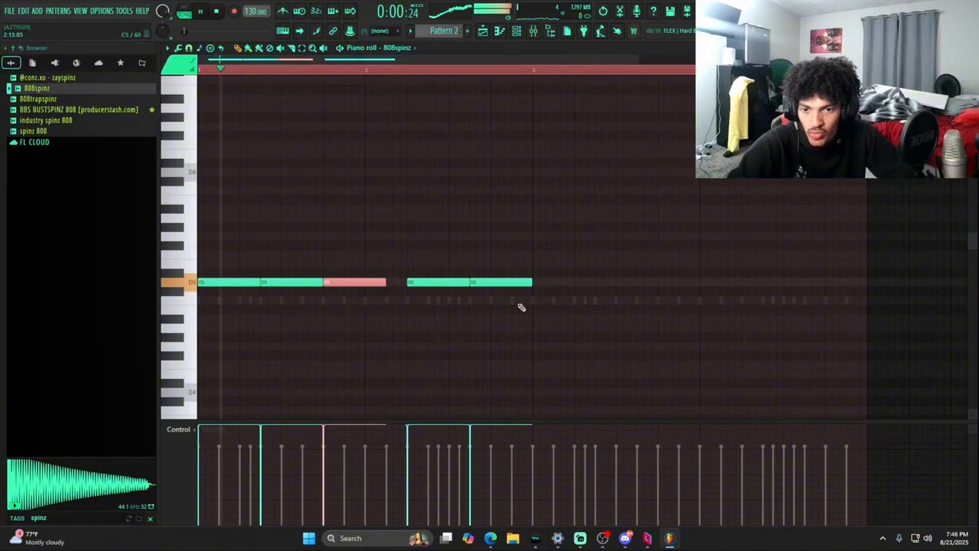
# Duplicate the five 808 notes of the first two bars and move the copy to the start of bar 3
pyautogui.moveTo(588, 312); pyautogui.dragTo(227, 268)
pyautogui.hotkey('ctrl', 'b')
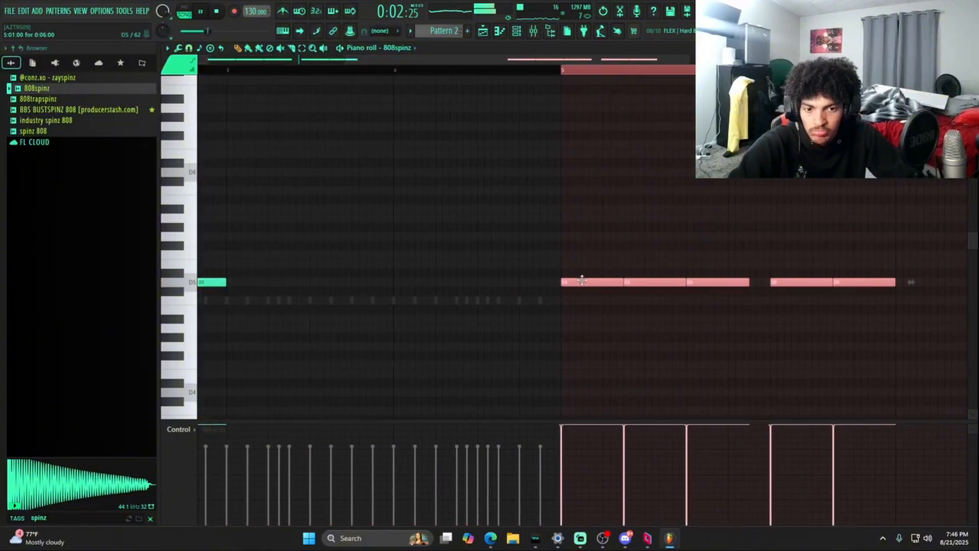
pyautogui.moveTo(580, 280); pyautogui.dragTo(227, 293)
pyautogui.press('space')
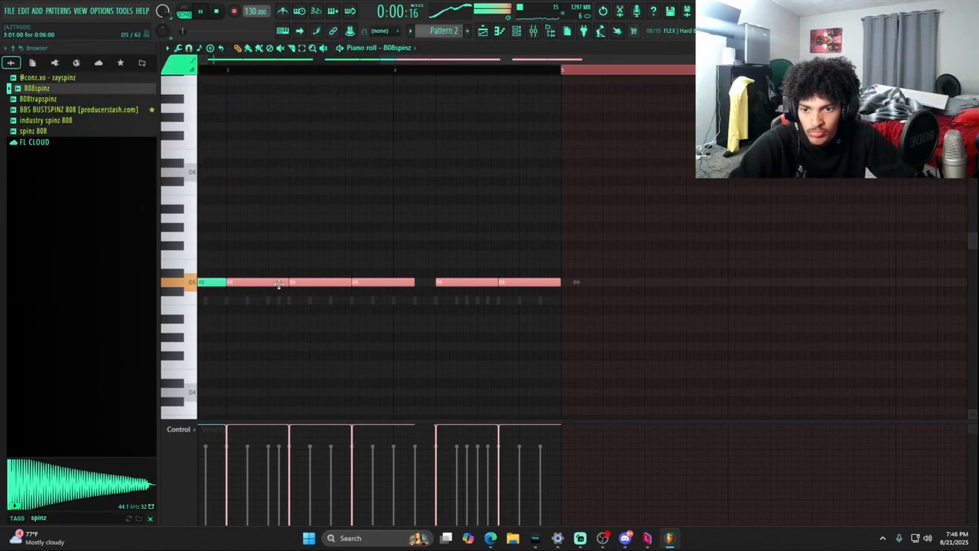
# Slice the first 808 note of bar 3 about a third of the way in, and play the pattern to hear it
pyautogui.click(291, 48)
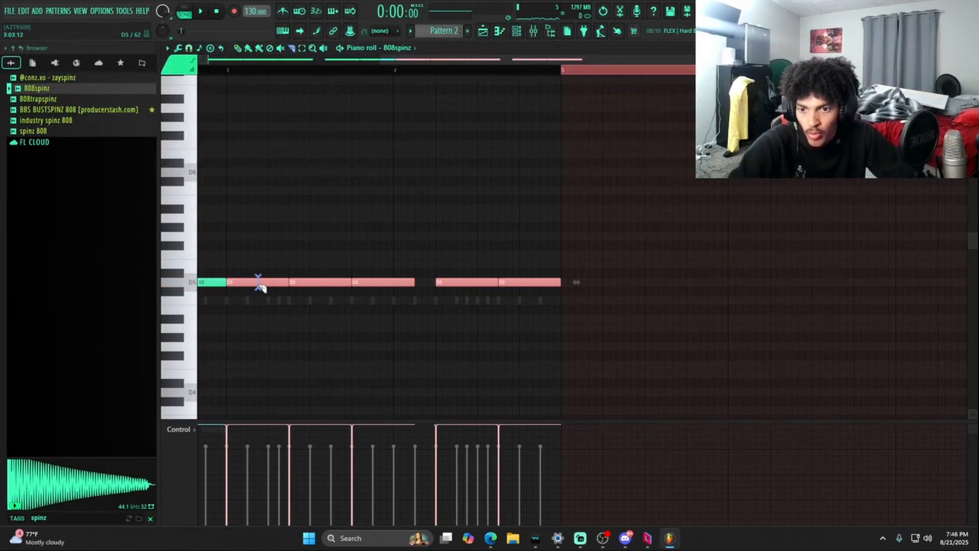
pyautogui.click(248, 286)
pyautogui.doubleClick(220, 71)
pyautogui.press('space')
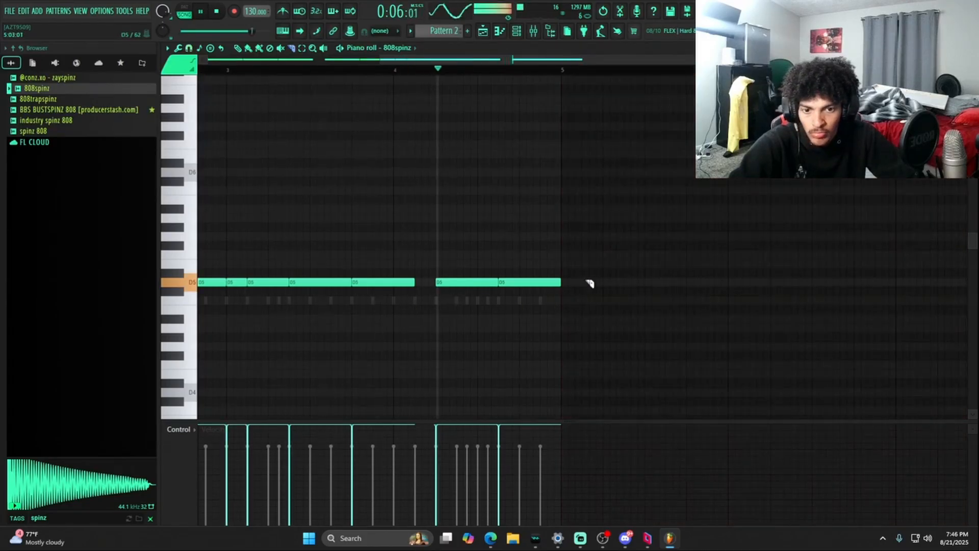
pyautogui.press('space')
# Return to the playlist, play the arrangement from the start, and reopen Pattern 2's 808spinz notes
pyautogui.press('Escape')
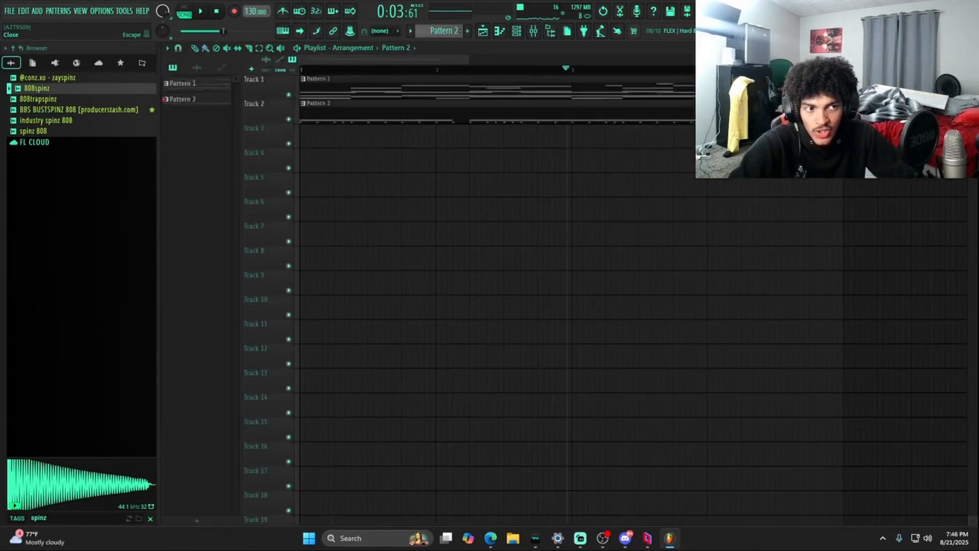
pyautogui.click(306, 70)
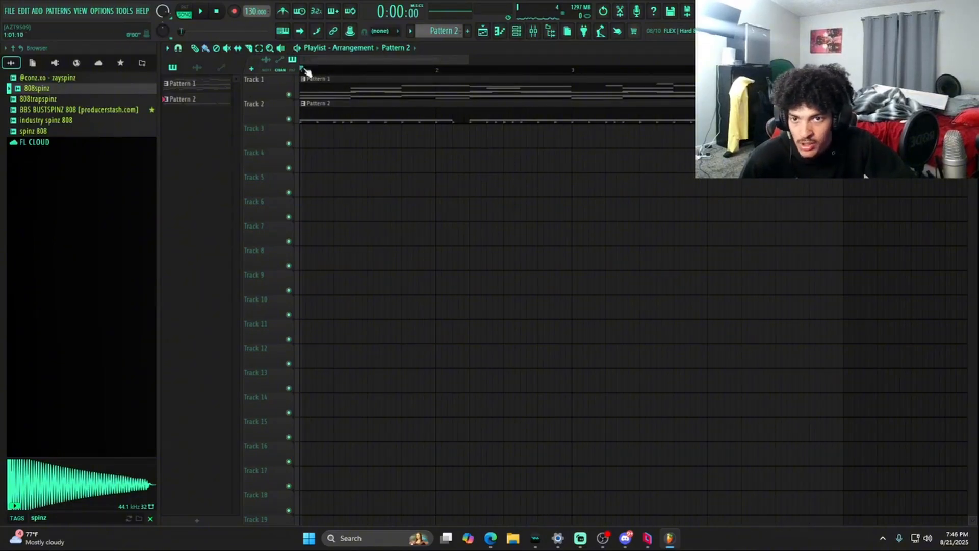
pyautogui.rightClick(289, 95)
pyautogui.rightClick(288, 95)
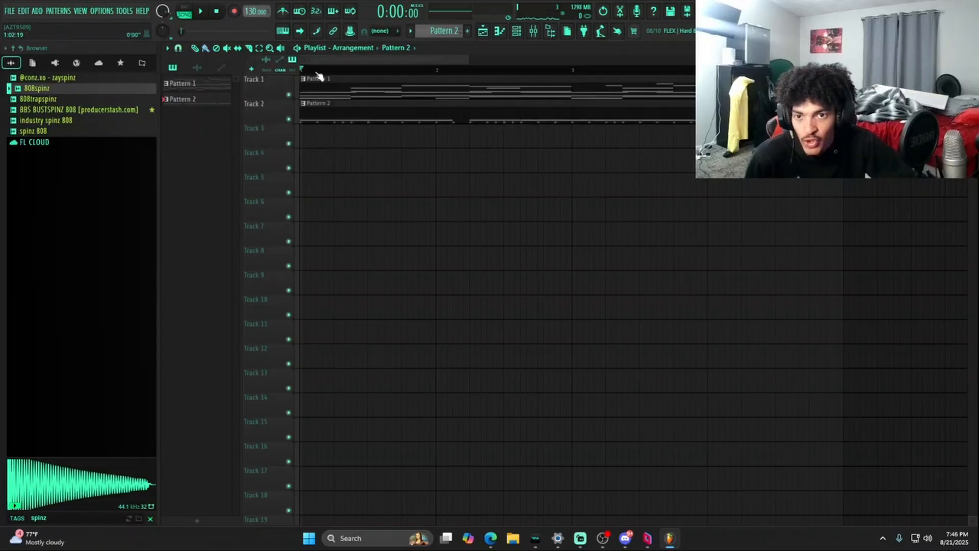
pyautogui.press('space')
pyautogui.click(439, 108)
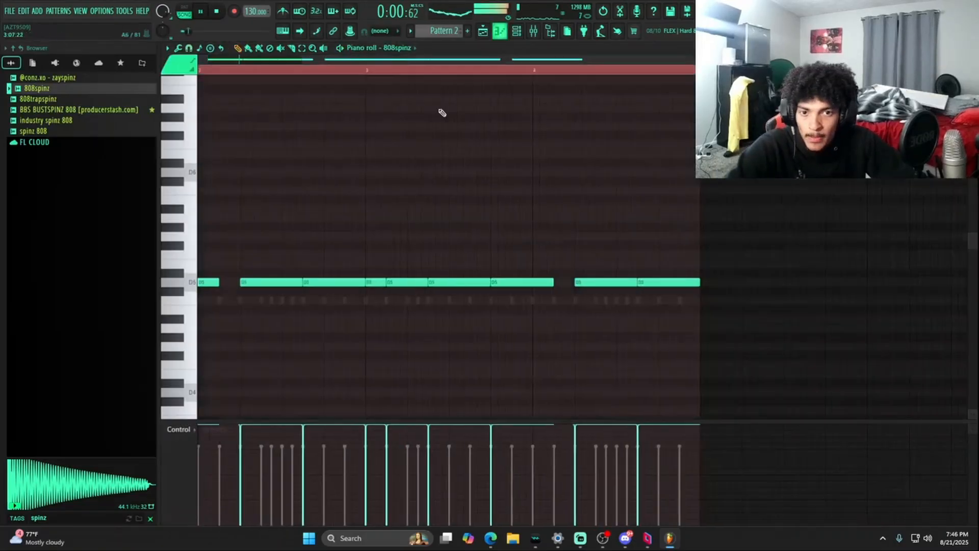
# Remove the Fruity Limiter from the master's effects and load Fruity Soft Clipper into its slot 1 instead
pyautogui.click(533, 31)
pyautogui.press('space')
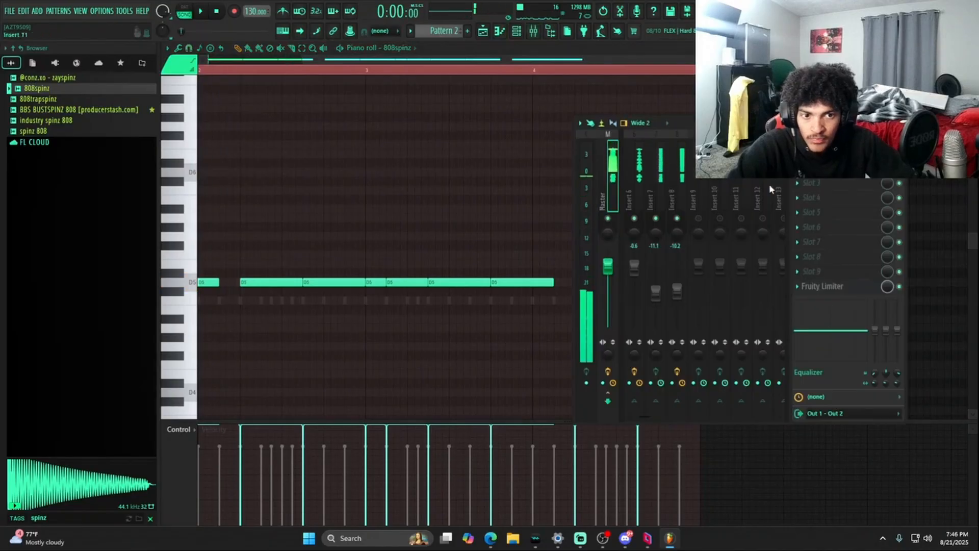
pyautogui.click(797, 286)
pyautogui.click(836, 276)
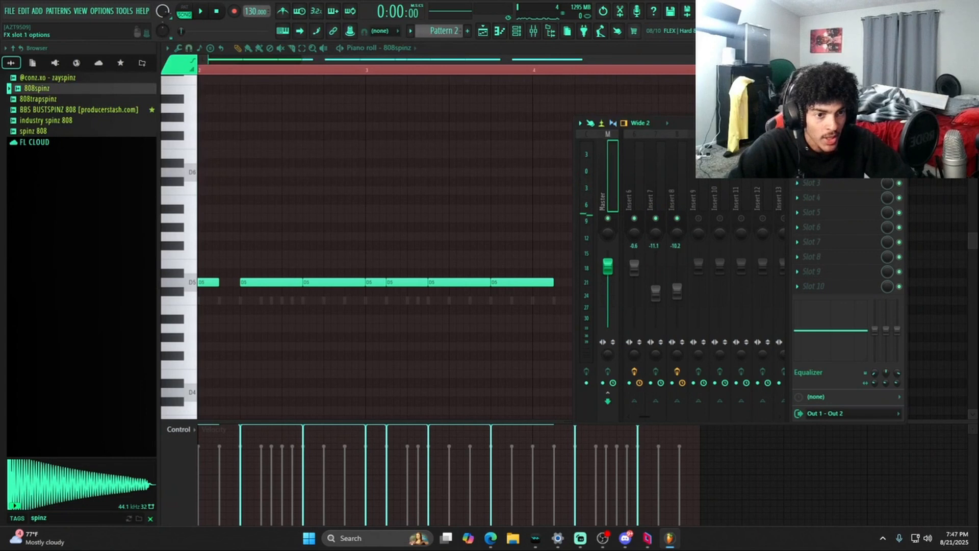
pyautogui.click(798, 153)
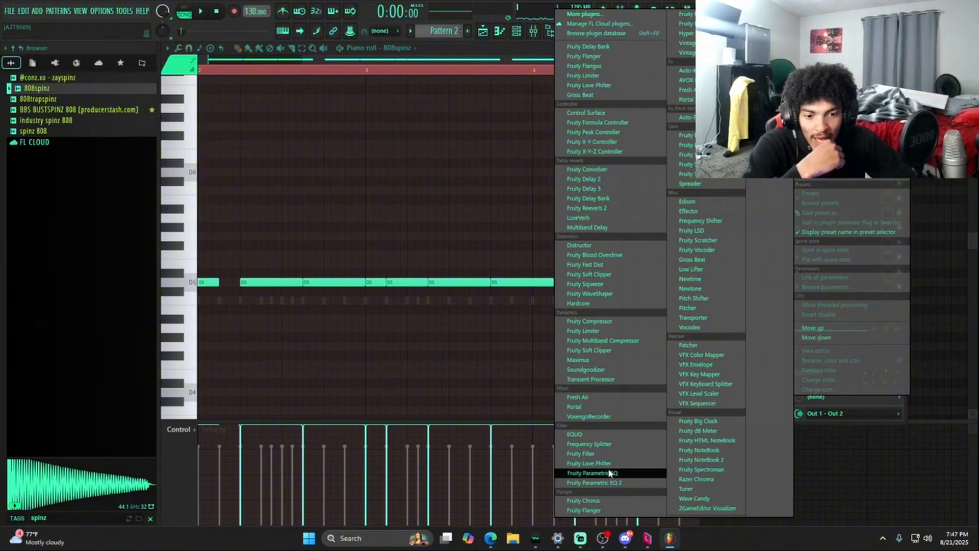
pyautogui.click(606, 352)
pyautogui.click(331, 123)
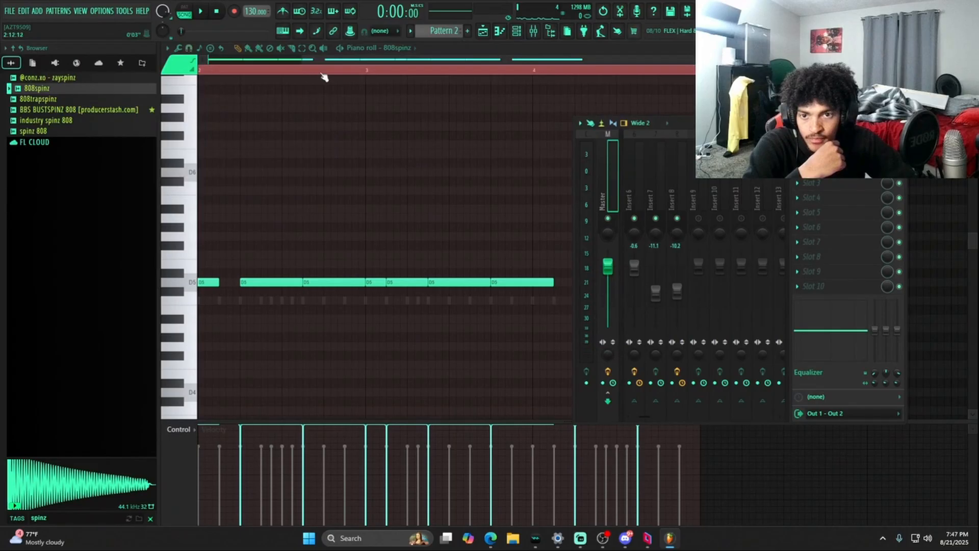
pyautogui.press('F9')
# Play the pattern and raise the last two 808 notes of bar 4 to F5 and E5
pyautogui.press('space')
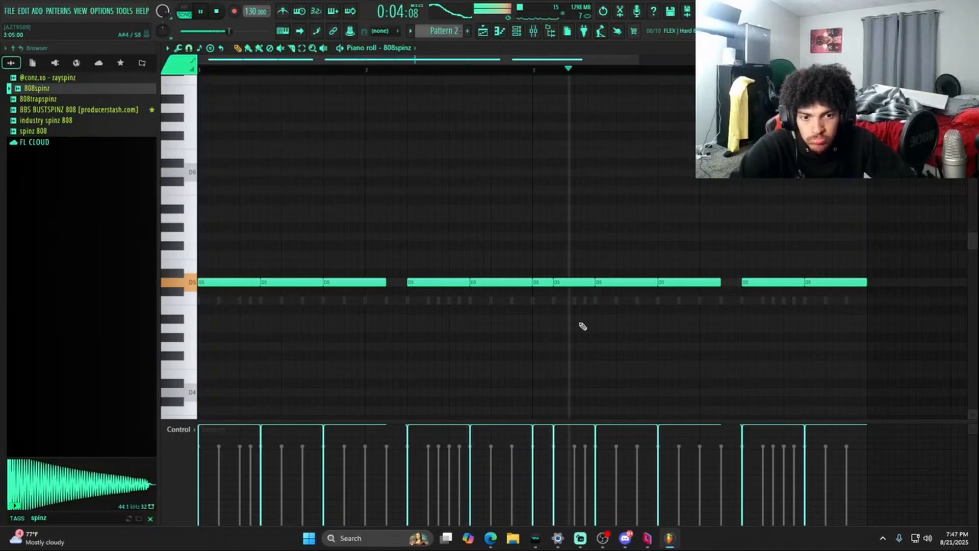
pyautogui.moveTo(769, 282); pyautogui.dragTo(769, 254)
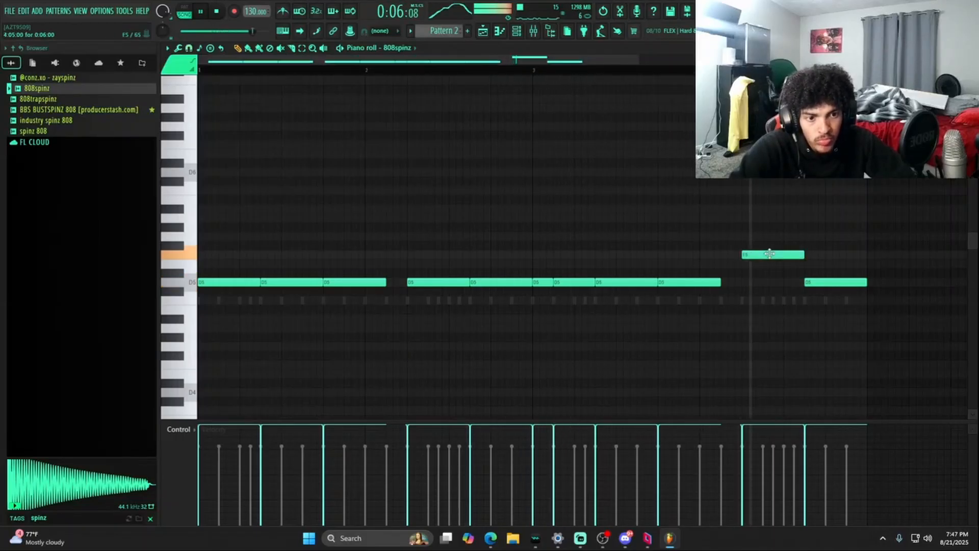
pyautogui.moveTo(814, 279); pyautogui.dragTo(813, 259)
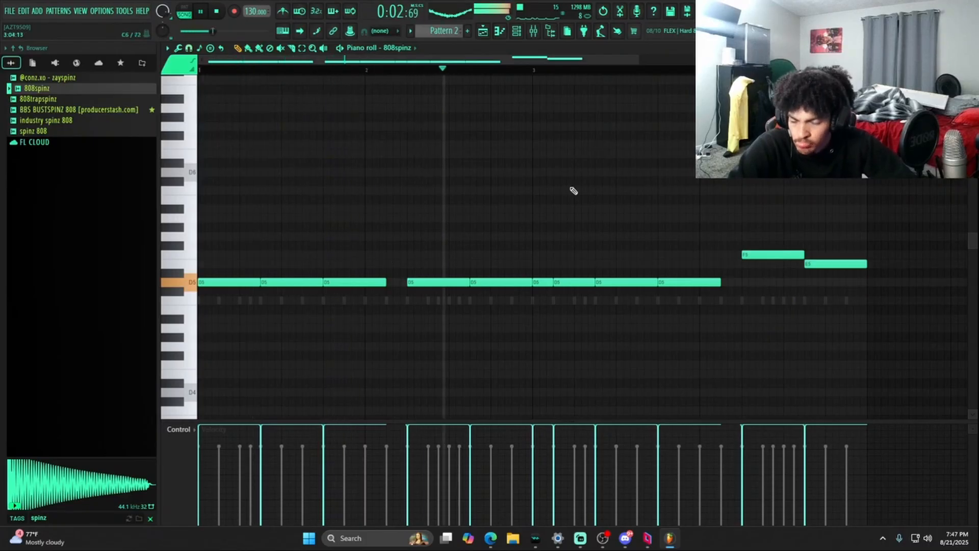
# Check the mixer levels during playback, then bring up the playlist and stop the playback
pyautogui.press('F9')
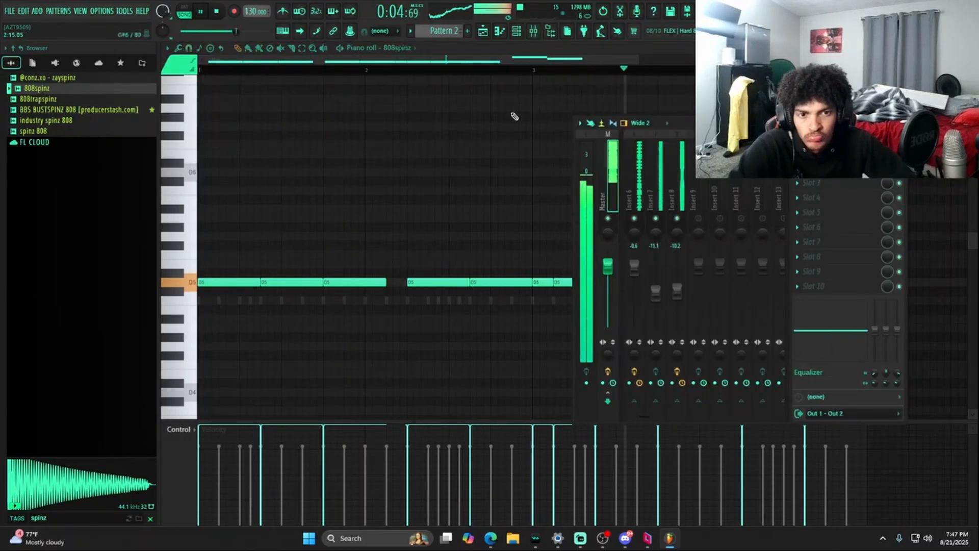
pyautogui.press('F5')
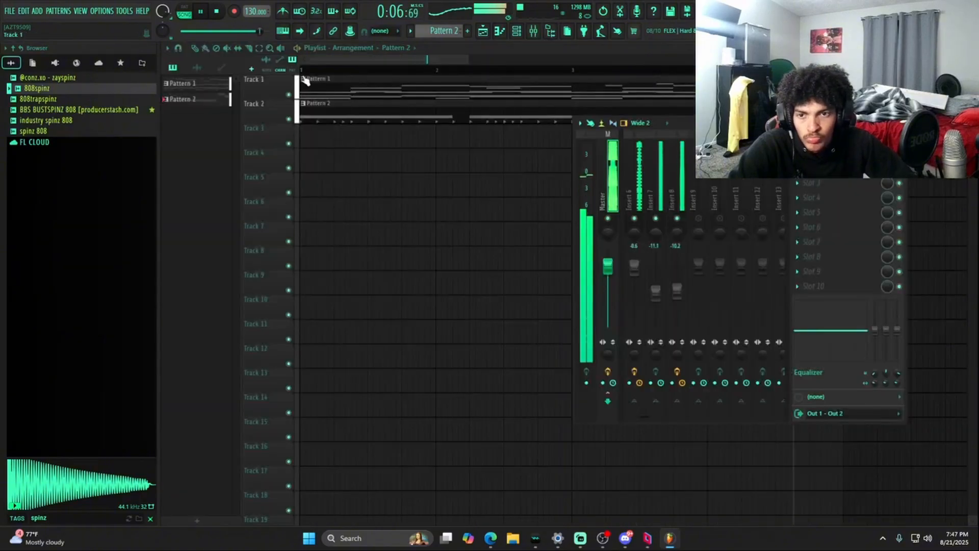
pyautogui.press('space')
pyautogui.press('F9')
# Split Pattern 1 by channel into separate patterns
pyautogui.rightClick(206, 83)
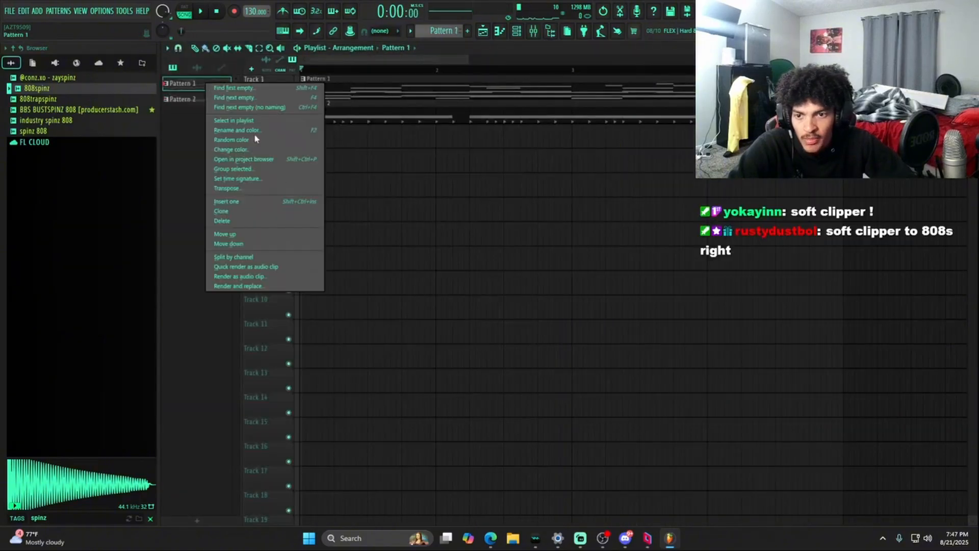
pyautogui.click(185, 132)
pyautogui.moveTo(328, 98); pyautogui.dragTo(353, 80)
pyautogui.rightClick(217, 84)
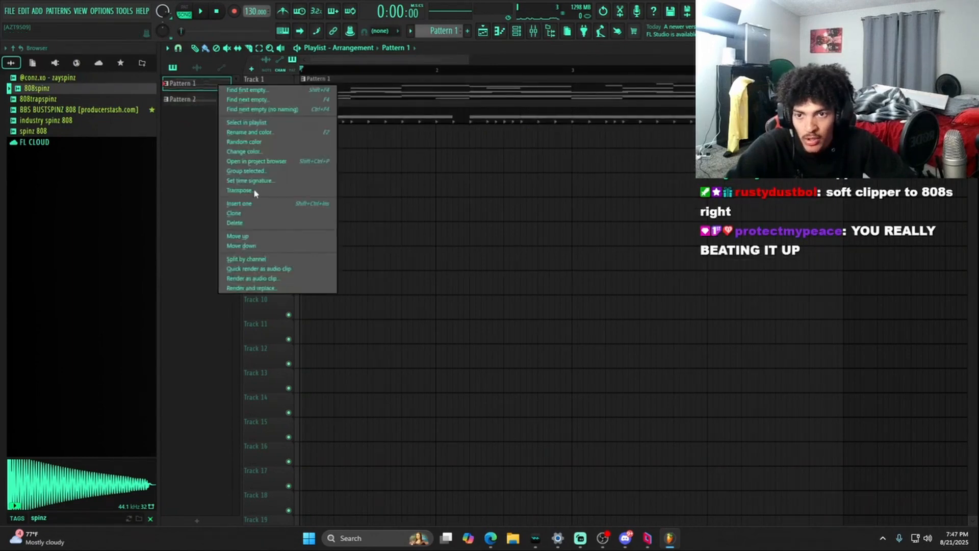
pyautogui.click(248, 259)
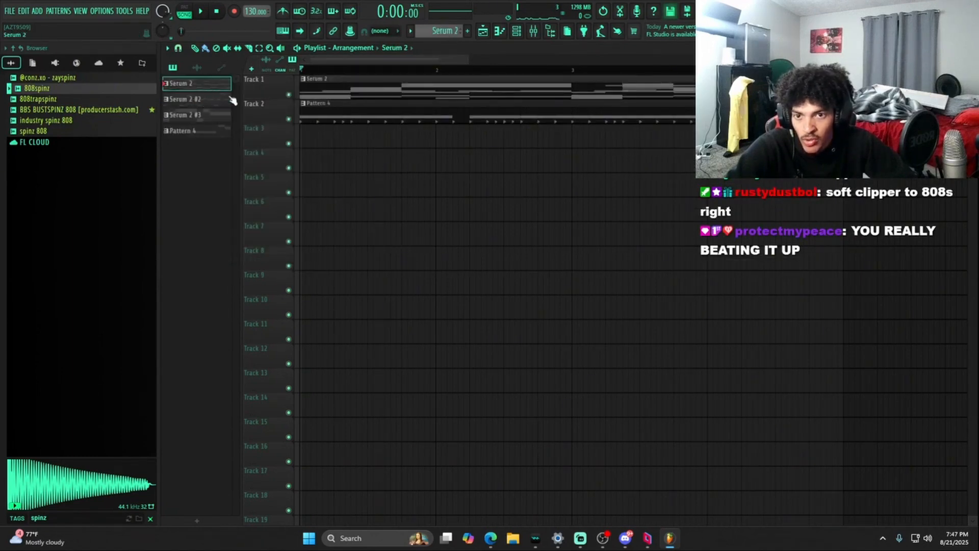
# Move the Pattern 4 clip to Track 5 and place Serum 2, Serum 2 #2 and Serum 2 #3 on Tracks 1 to 3
pyautogui.moveTo(355, 133); pyautogui.dragTo(347, 208)
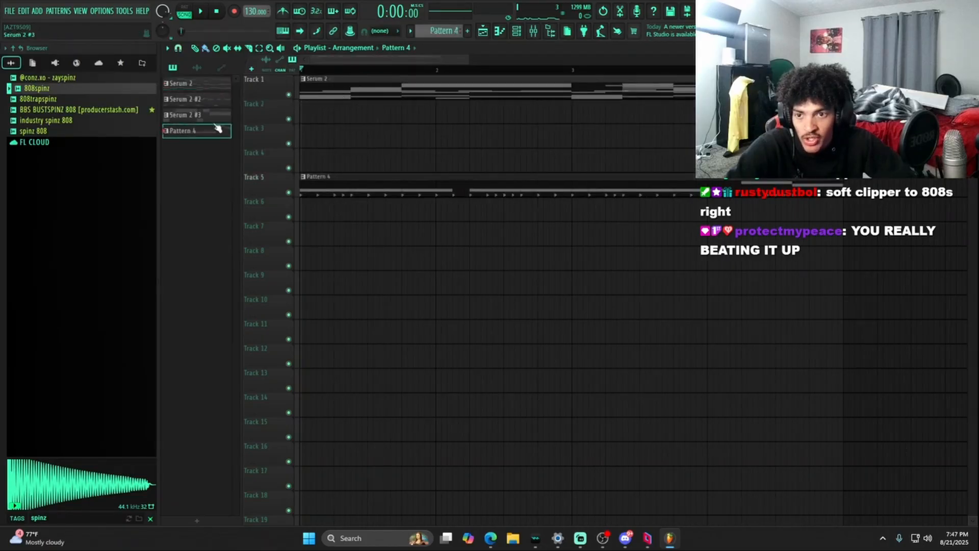
pyautogui.moveTo(313, 88); pyautogui.dragTo(366, 88)
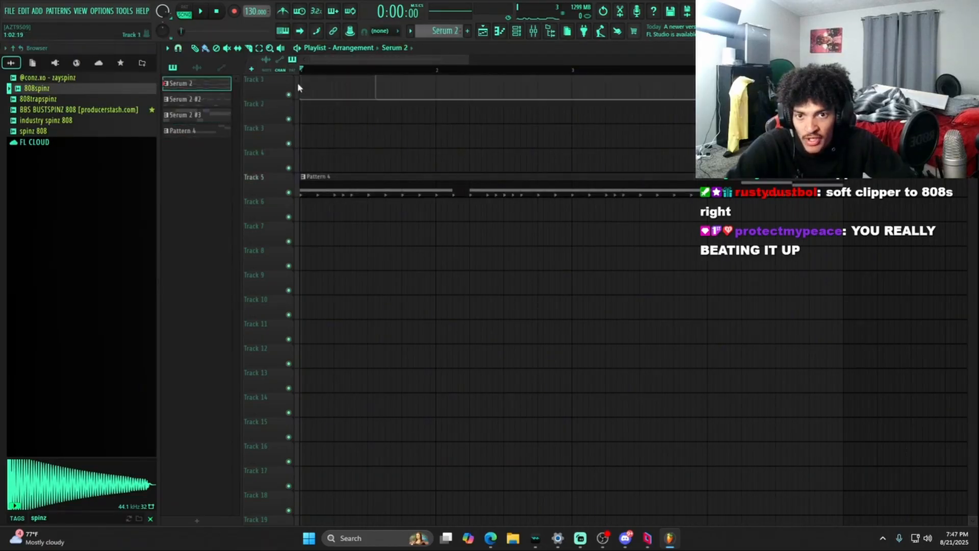
pyautogui.moveTo(184, 99); pyautogui.dragTo(306, 107)
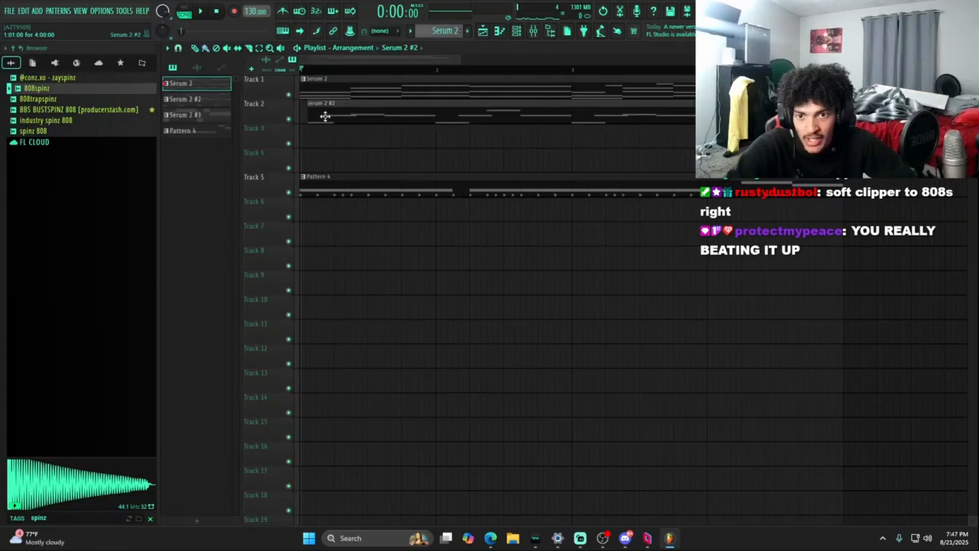
pyautogui.moveTo(201, 115); pyautogui.dragTo(237, 125)
pyautogui.rightClick(327, 112)
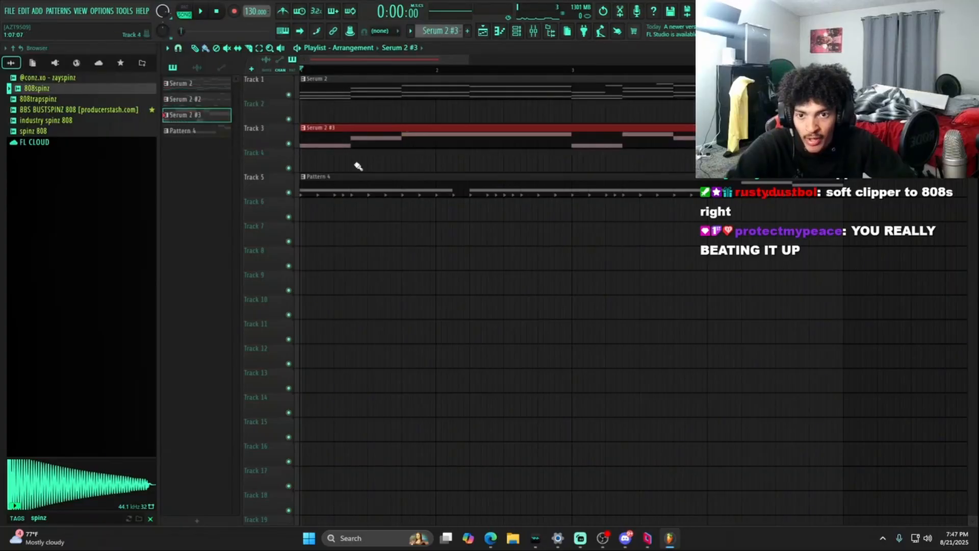
pyautogui.rightClick(357, 190)
pyautogui.press('space')
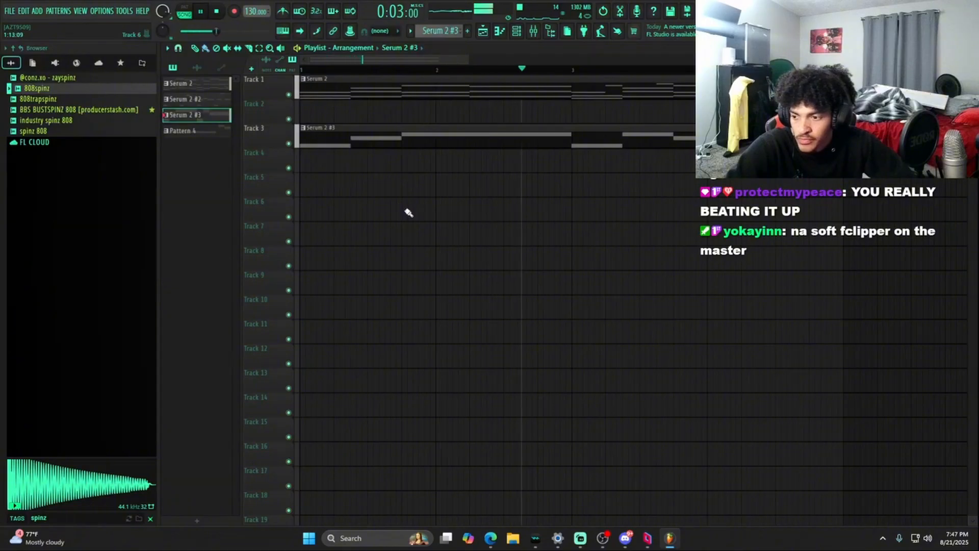
pyautogui.hotkey('ctrl', 'z')
pyautogui.press('space')
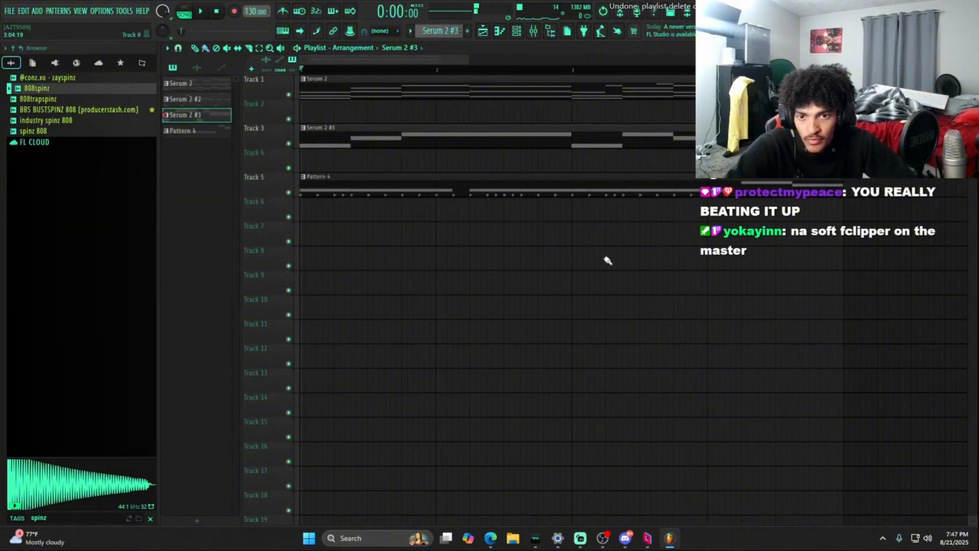
pyautogui.hotkey('ctrl', 'z')
pyautogui.hotkey('ctrl', 'z')
# Split Pattern 4 by channel and replace its clip with the hi-hat, clap and 808spinz patterns on Tracks 4 to 6, starting at bar 1
pyautogui.rightClick(190, 130)
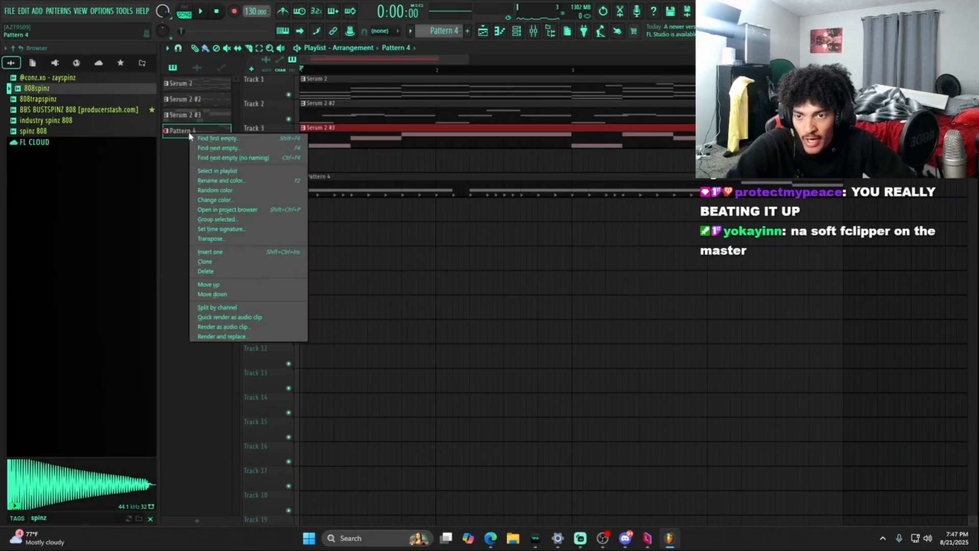
pyautogui.click(234, 308)
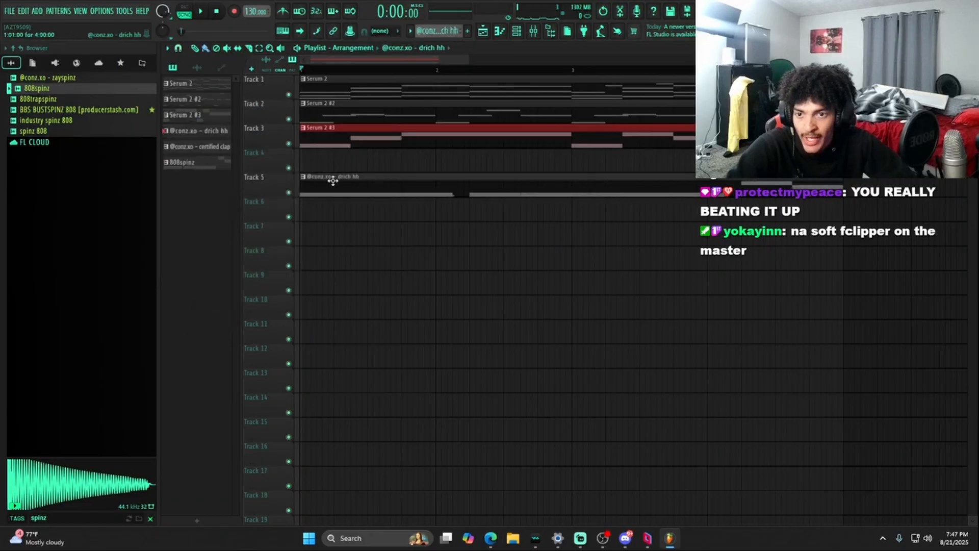
pyautogui.click(209, 131)
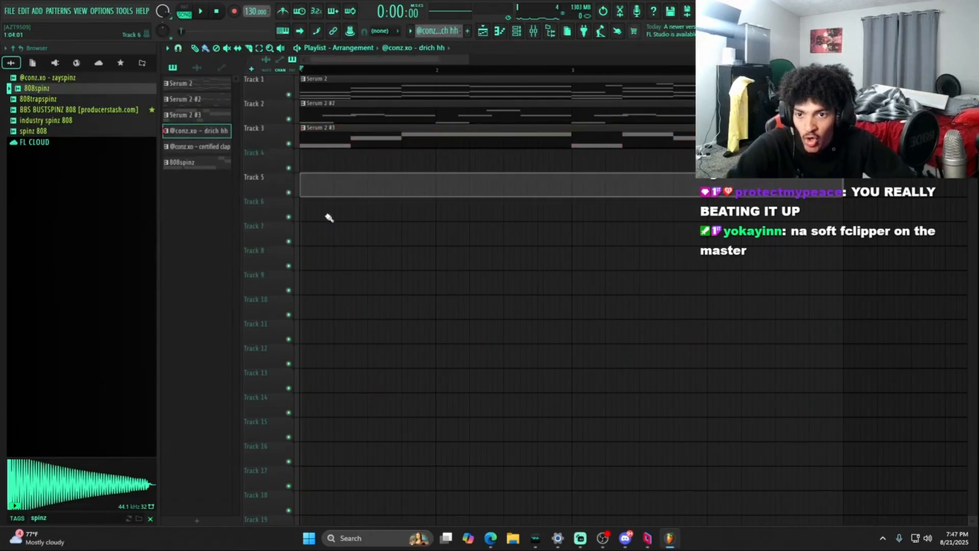
pyautogui.keyDown('shift'); pyautogui.click(214, 162); pyautogui.keyUp('shift')
pyautogui.moveTo(214, 162); pyautogui.dragTo(301, 153)
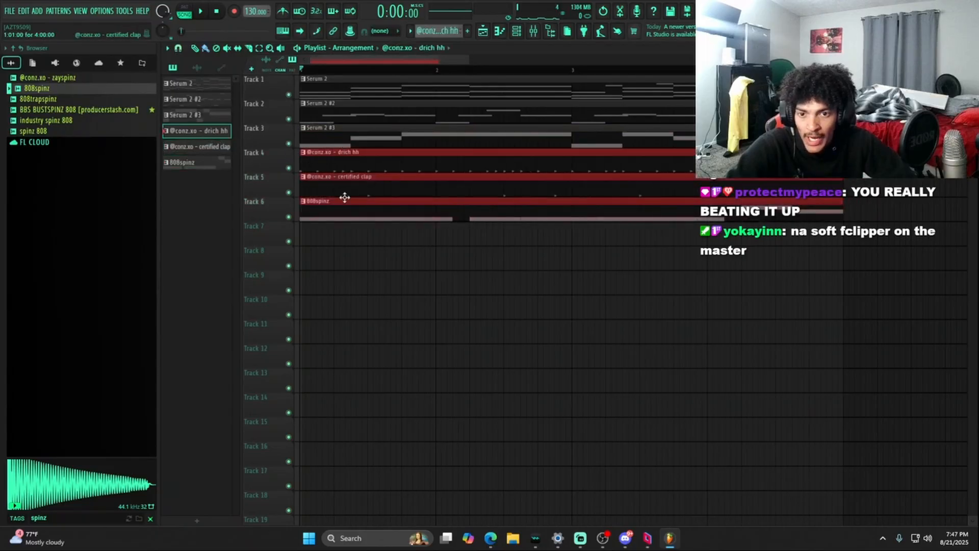
# Play the arrangement briefly, then compare the Serum 2 #3 notes with the 808spinz notes in the piano roll
pyautogui.press('space')
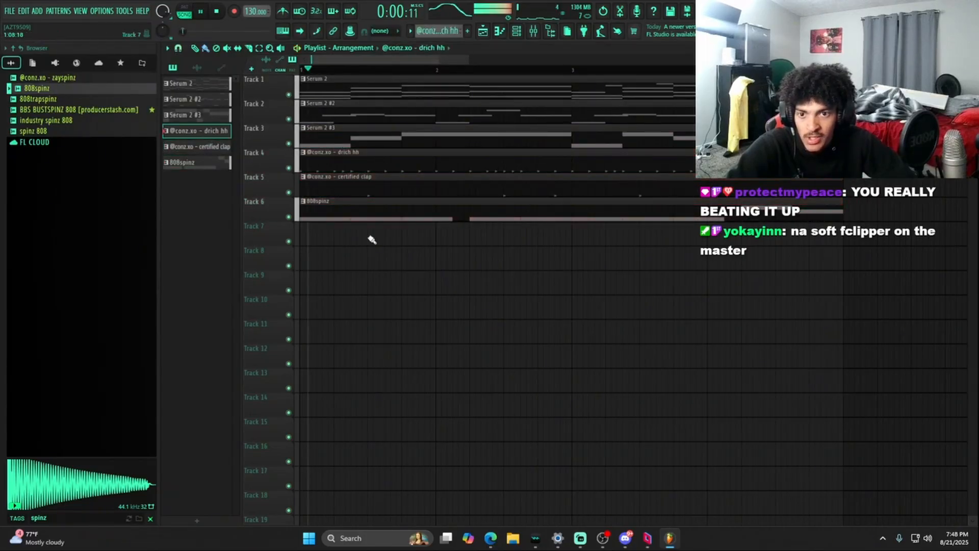
pyautogui.doubleClick(402, 209)
pyautogui.press('space')
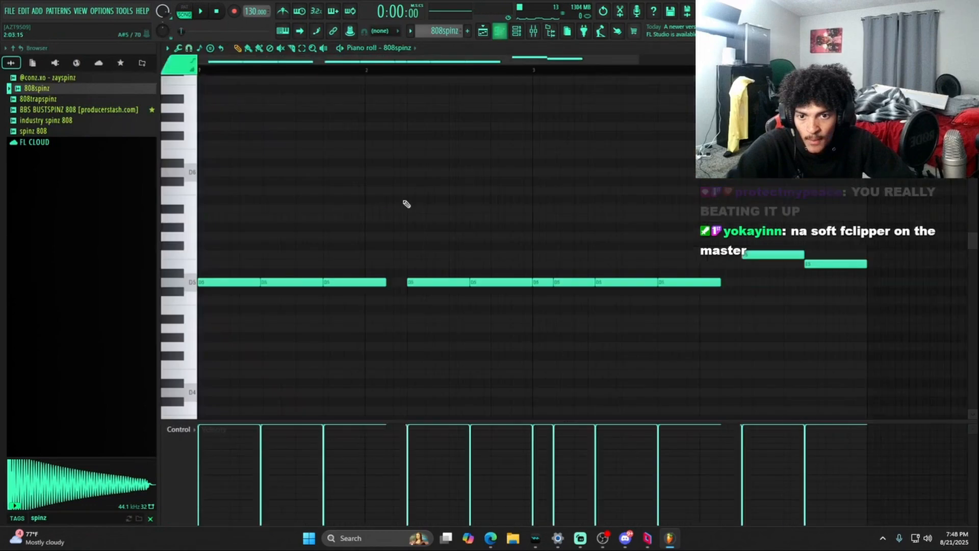
pyautogui.press('Escape')
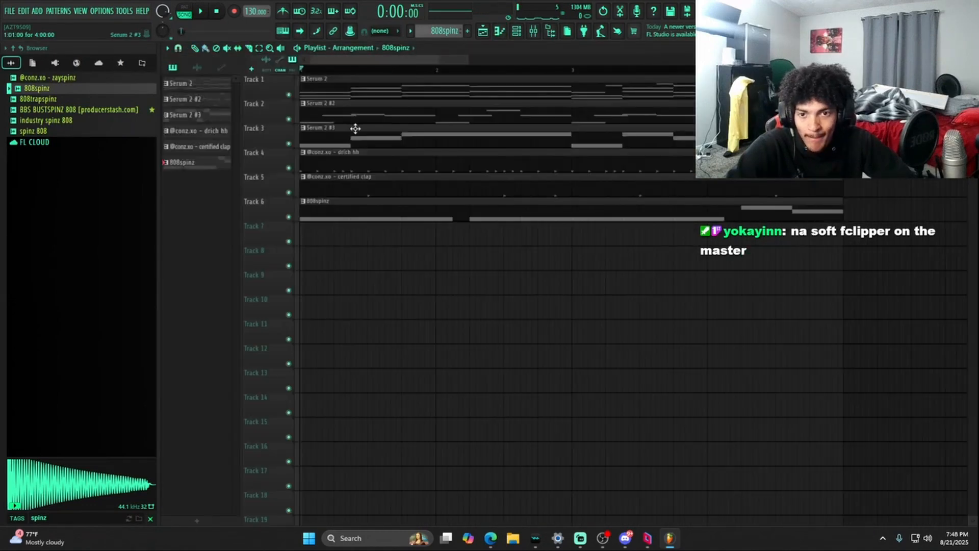
pyautogui.doubleClick(376, 131)
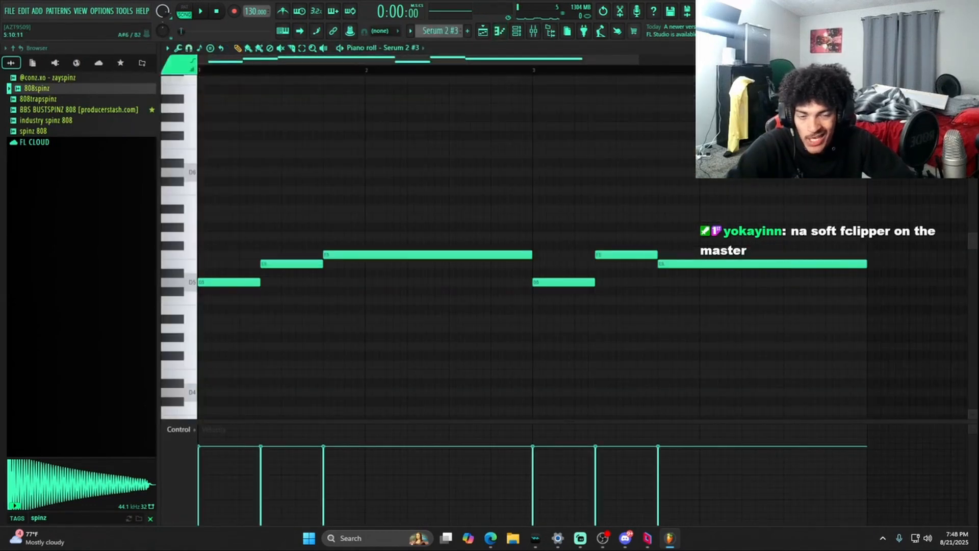
pyautogui.press('Escape')
pyautogui.doubleClick(414, 201)
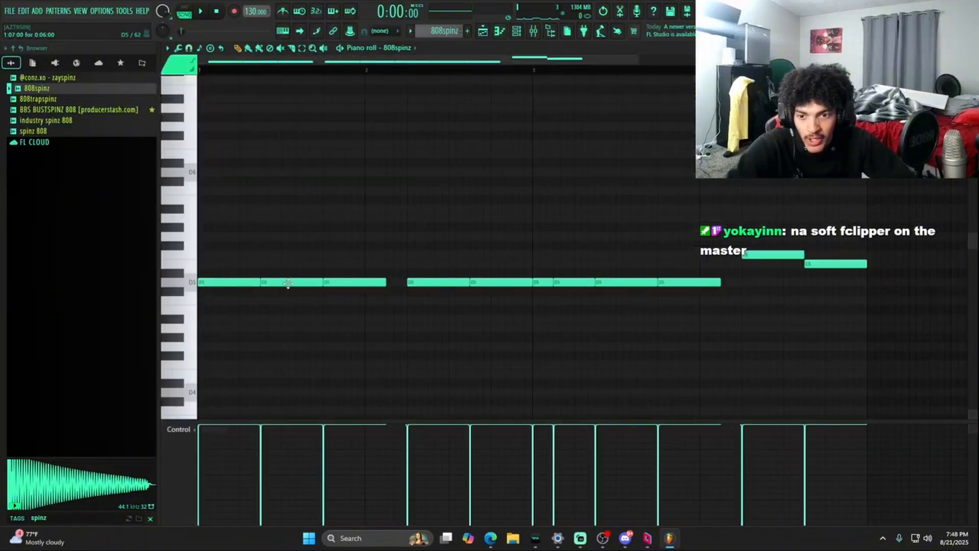
# Raise the second 808spinz note to E5 and the third, fourth and fifth notes to F5 while playing the pattern
pyautogui.moveTo(284, 276); pyautogui.dragTo(328, 252)
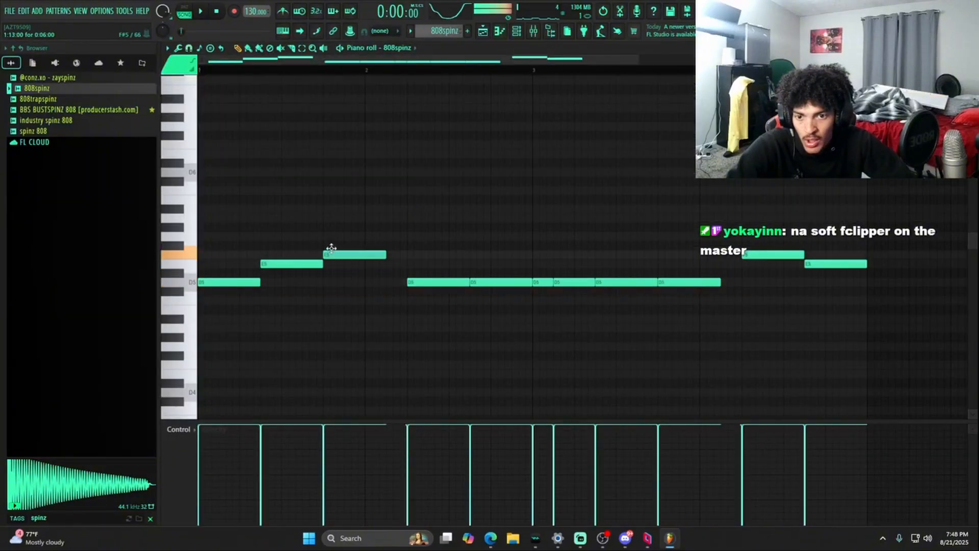
pyautogui.press('space')
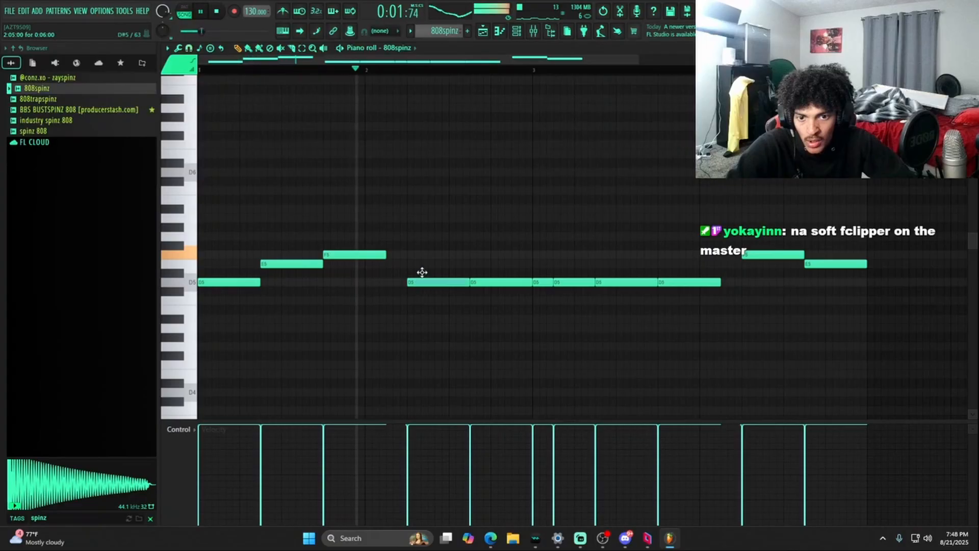
pyautogui.moveTo(421, 280); pyautogui.dragTo(421, 251)
pyautogui.moveTo(481, 280); pyautogui.dragTo(490, 246)
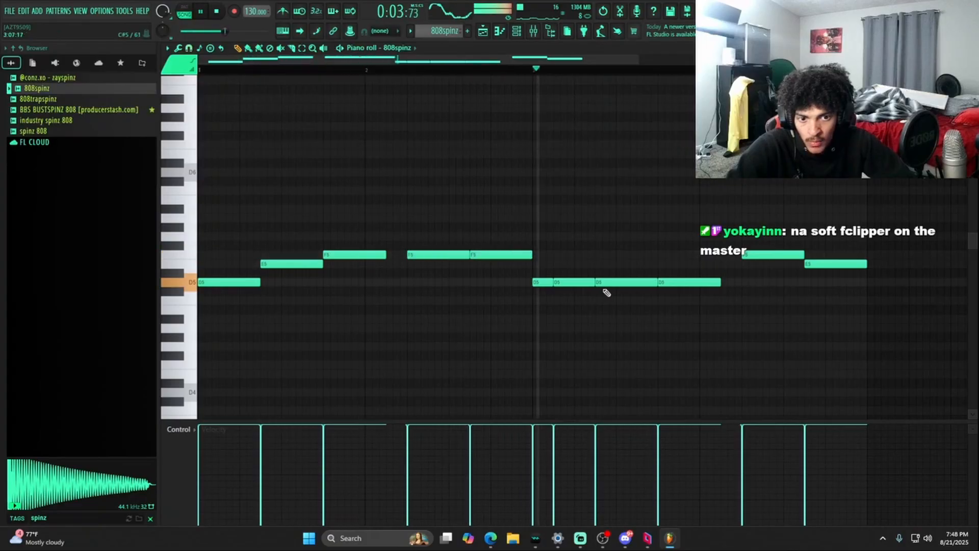
# Move the eighth 808spinz note to F5 and the ninth and tenth notes to E5, and play the bass line through
pyautogui.moveTo(617, 282); pyautogui.dragTo(626, 255)
pyautogui.moveTo(686, 282); pyautogui.dragTo(686, 264)
pyautogui.moveTo(749, 253); pyautogui.dragTo(747, 264)
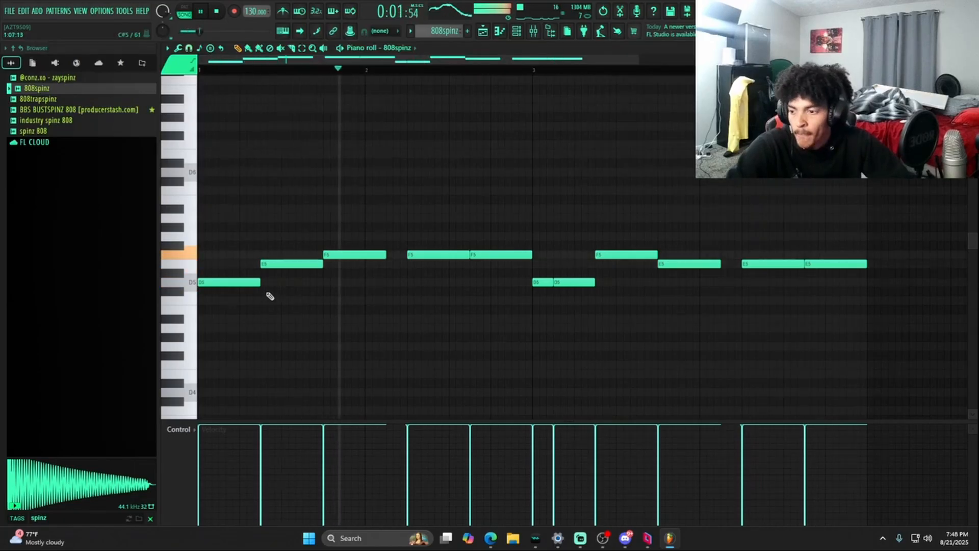
pyautogui.press('space')
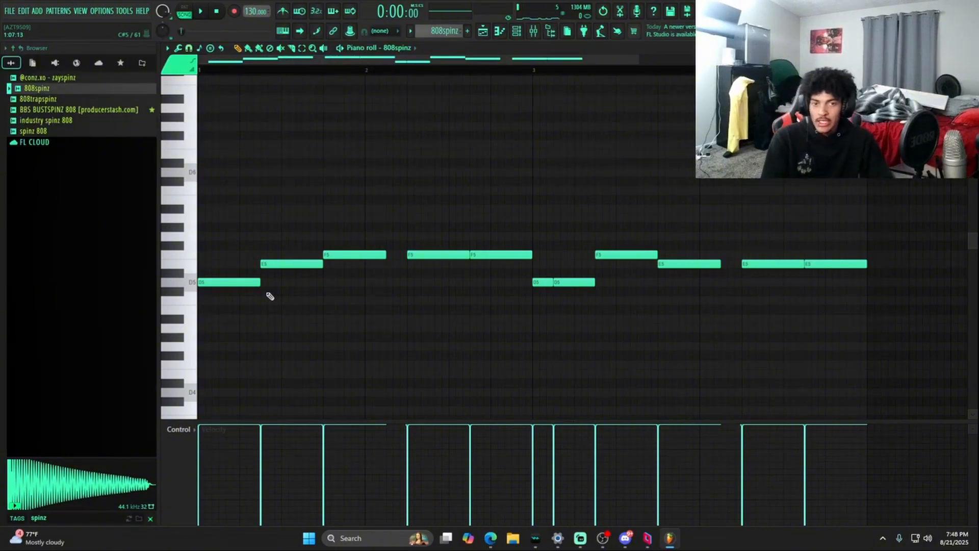
# Show the playlist and duplicate all the clips on Tracks 1 to 6 six times, filling bars 5 to 28
pyautogui.click(532, 31)
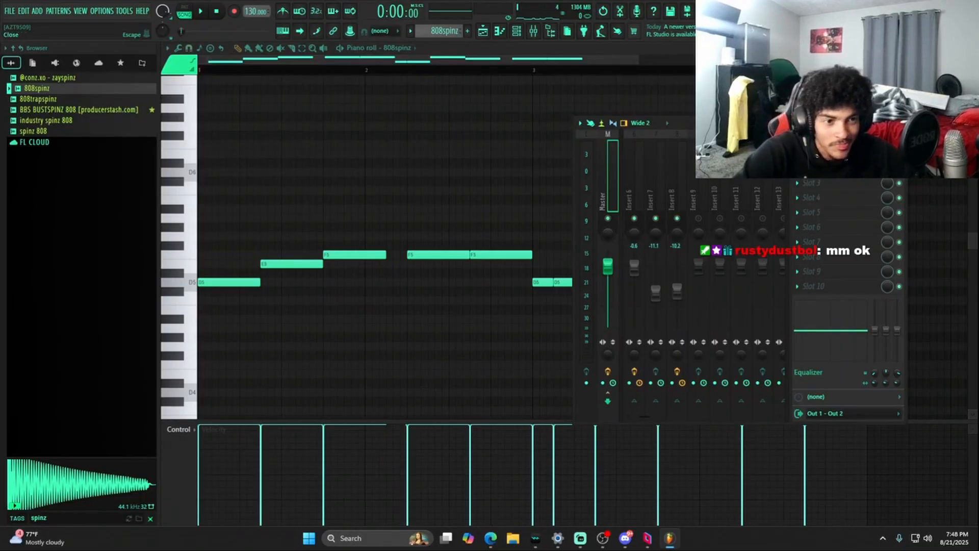
pyautogui.press('F9')
pyautogui.press('F5')
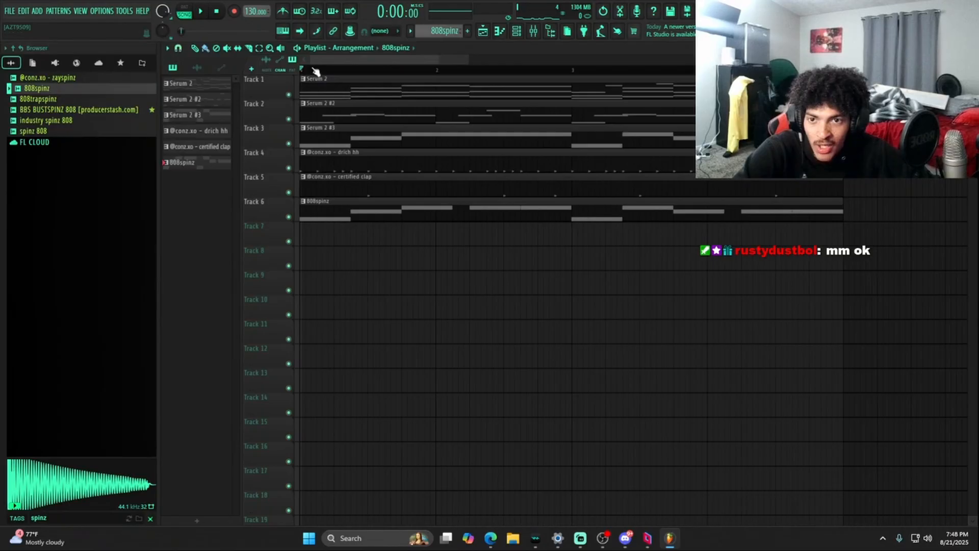
pyautogui.scroll(3, 316, 71)
pyautogui.scroll(-4, 361, 78)
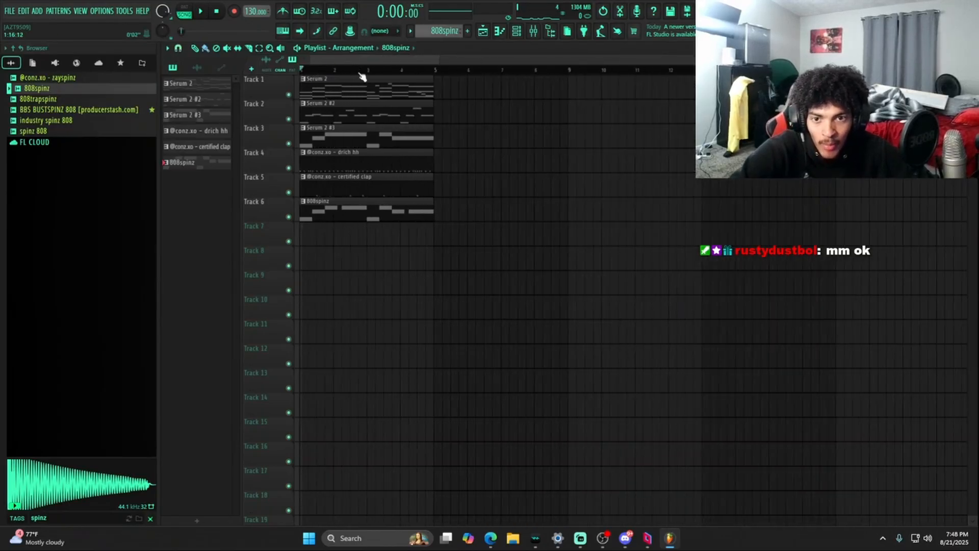
pyautogui.hotkey('ctrl', 'a')
pyautogui.hotkey('ctrl', 'b')
pyautogui.hotkey('ctrl', 'b')
pyautogui.hotkey('ctrl', 'b')
pyautogui.hotkey('ctrl', 'b')
pyautogui.hotkey('ctrl', 'b')
pyautogui.hotkey('ctrl', 'b')
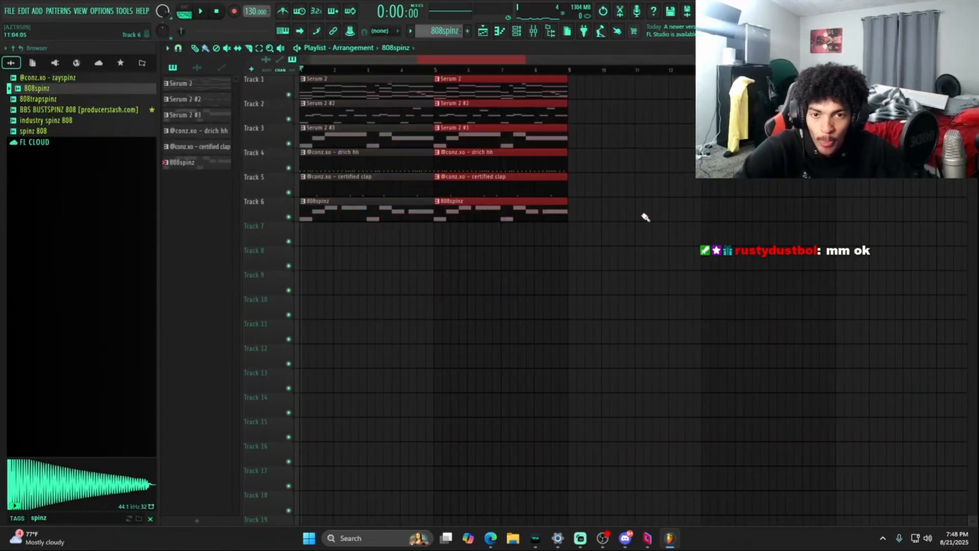
pyautogui.moveTo(533, 60); pyautogui.dragTo(98, 79)
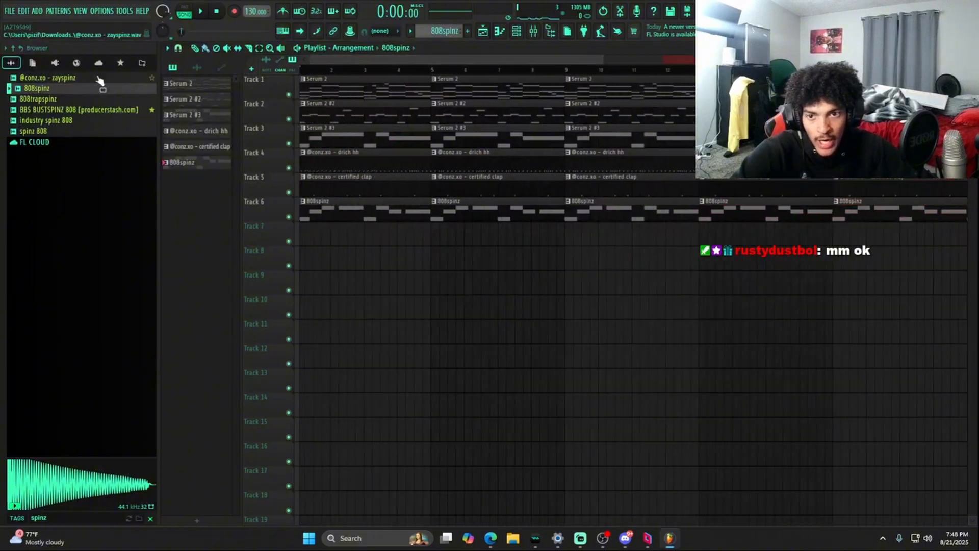
# Delete the hi-hat, clap and 808spinz clips in the first four bars of Tracks 4 to 6
pyautogui.scroll(3, 345, 69)
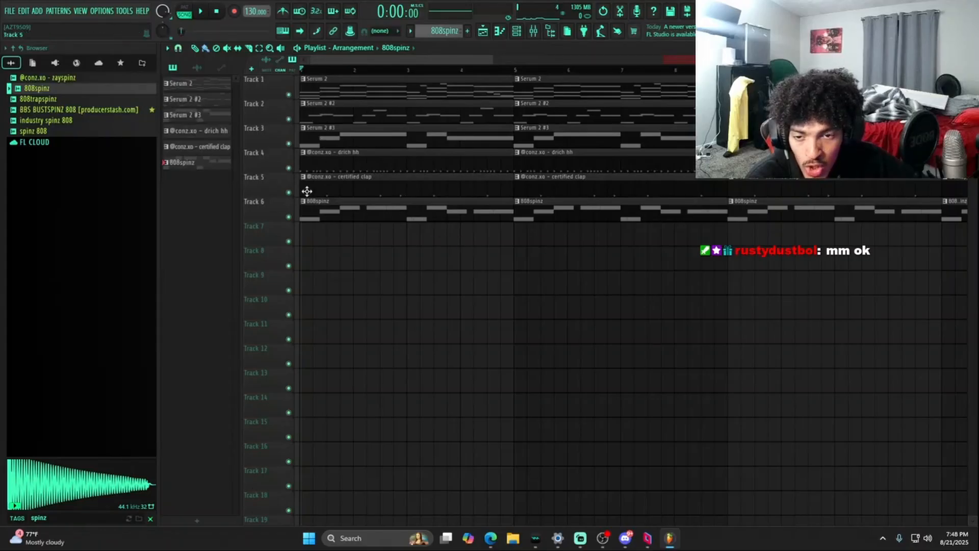
pyautogui.rightClick(350, 170)
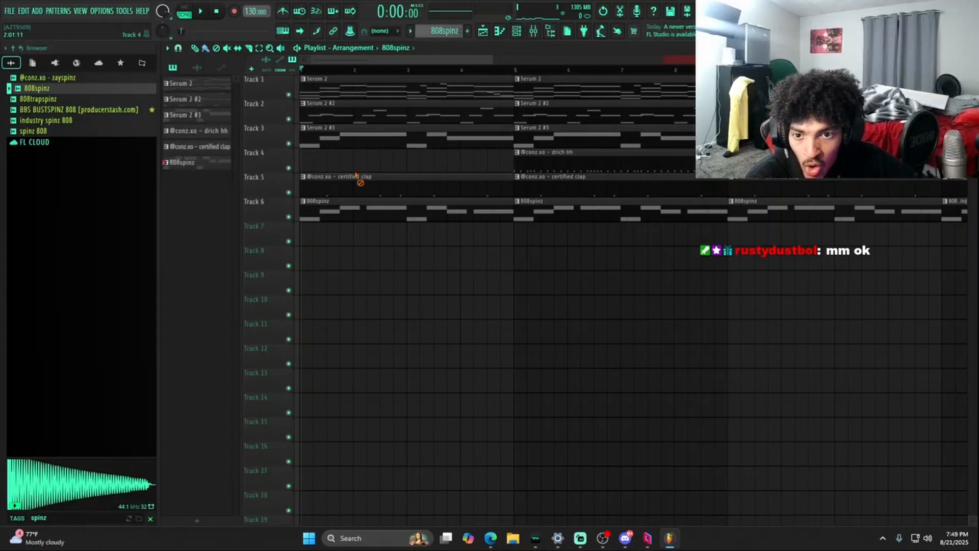
pyautogui.rightClick(358, 186)
pyautogui.rightClick(358, 210)
pyautogui.scroll(3, 303, 71)
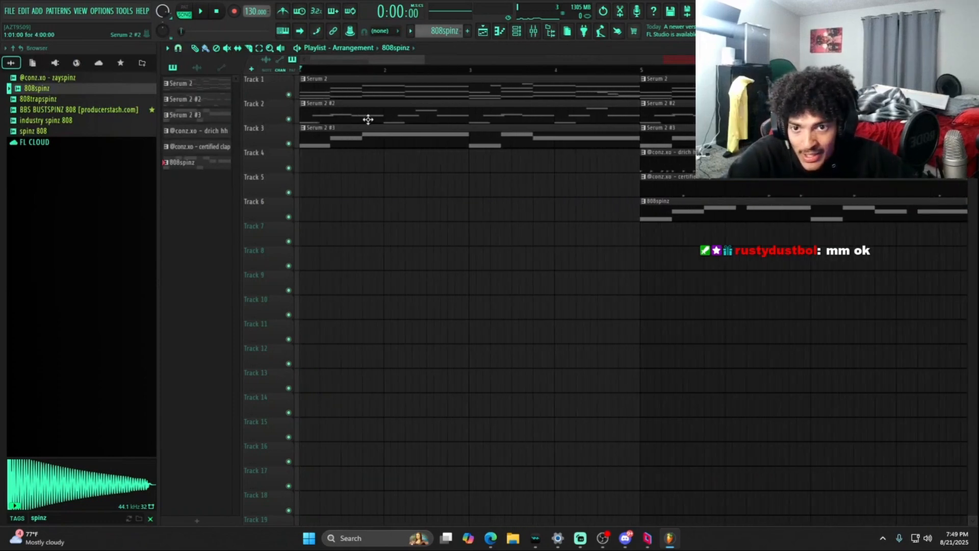
# Delete the Serum 2 #2 clips at bars 1 and 5 on Track 2 while playing the intro, and restart playback from bar 5
pyautogui.rightClick(349, 117)
pyautogui.press('space')
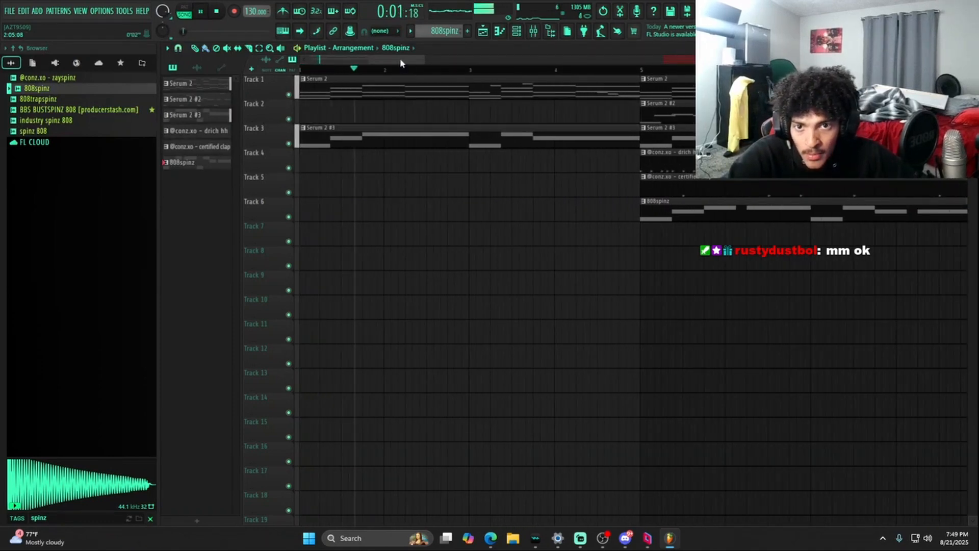
pyautogui.moveTo(400, 60); pyautogui.dragTo(465, 59)
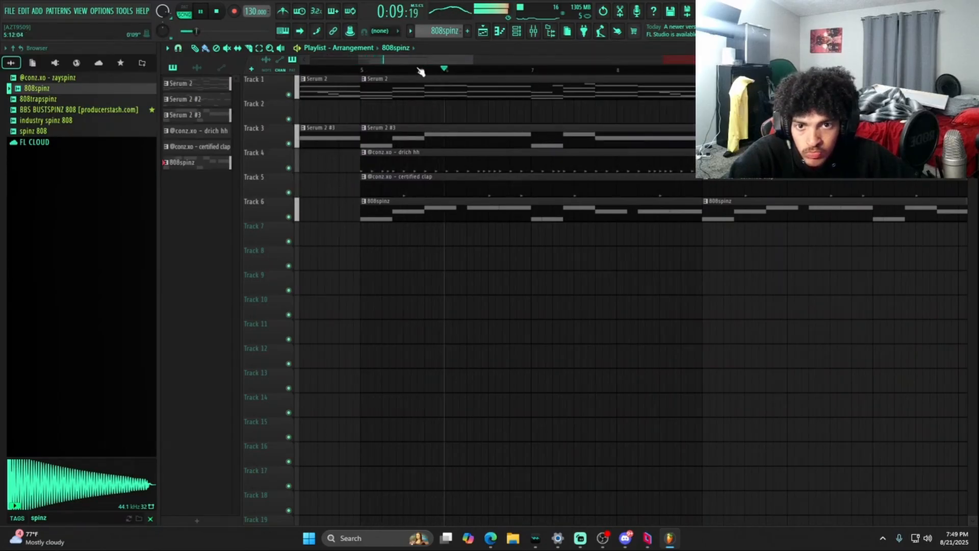
pyautogui.click(363, 69)
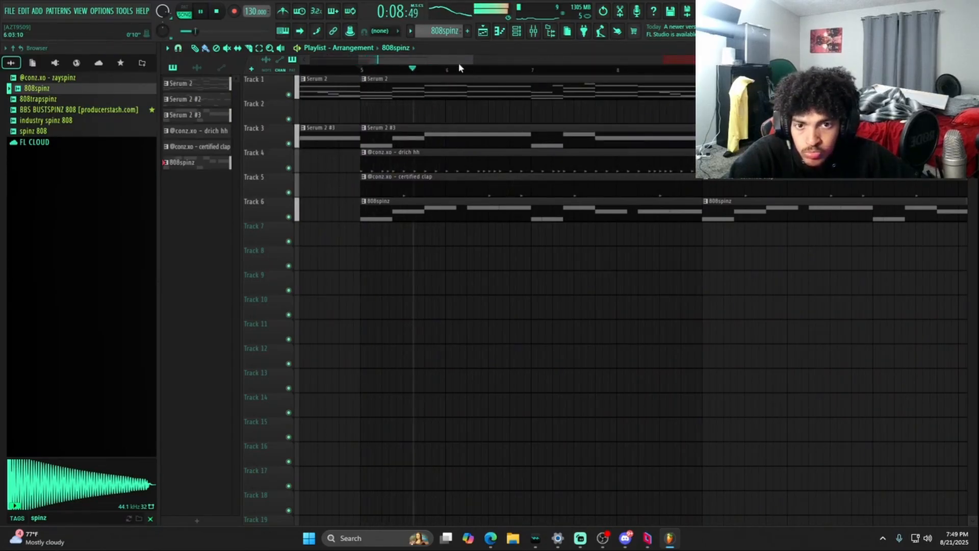
# Listen to the arrangement from bar 5 through bar 16, following the playhead
pyautogui.moveTo(454, 60); pyautogui.dragTo(466, 62)
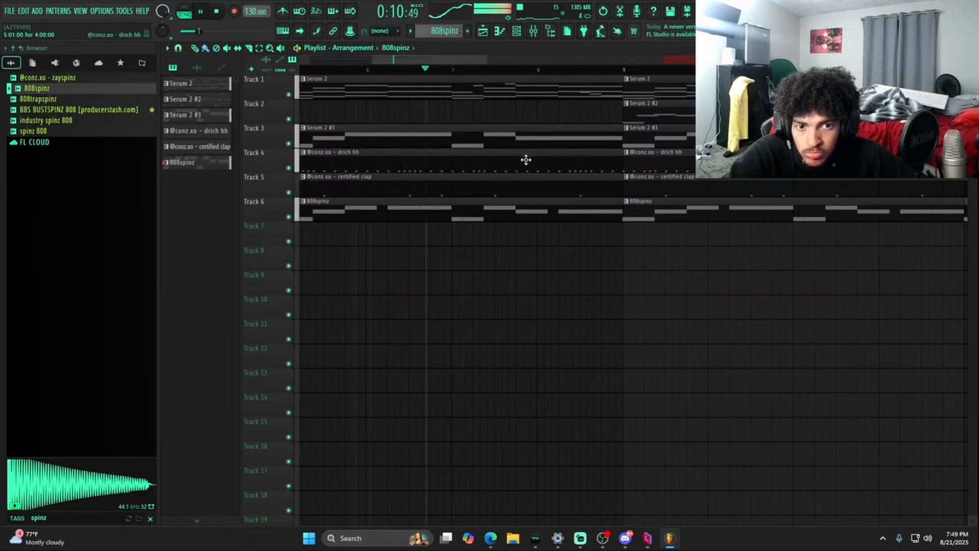
pyautogui.moveTo(463, 57); pyautogui.dragTo(489, 59)
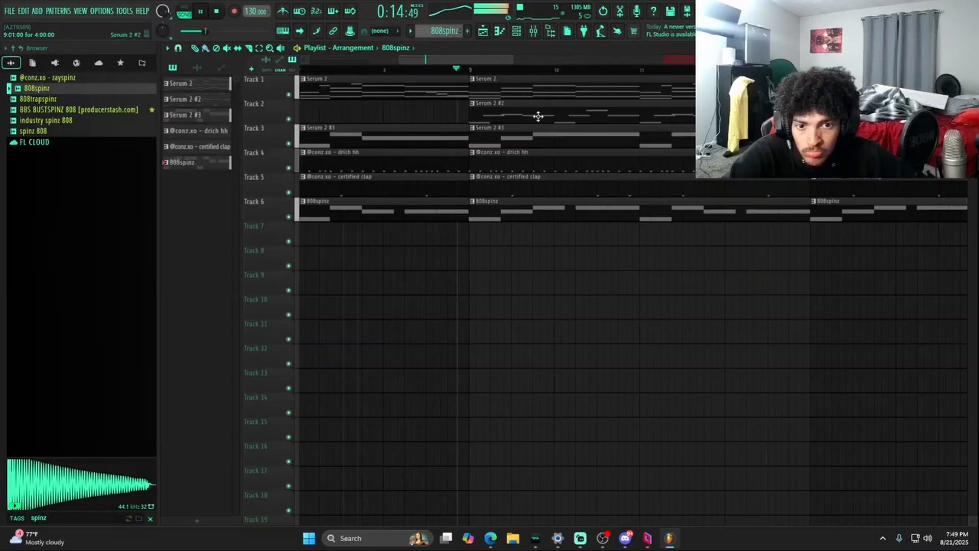
pyautogui.moveTo(451, 56); pyautogui.dragTo(484, 65)
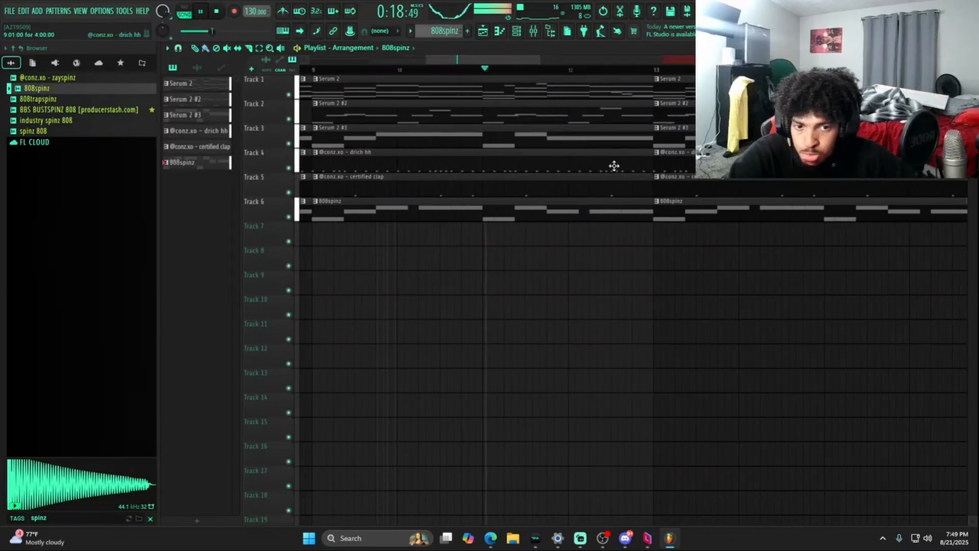
pyautogui.moveTo(499, 60); pyautogui.dragTo(528, 73)
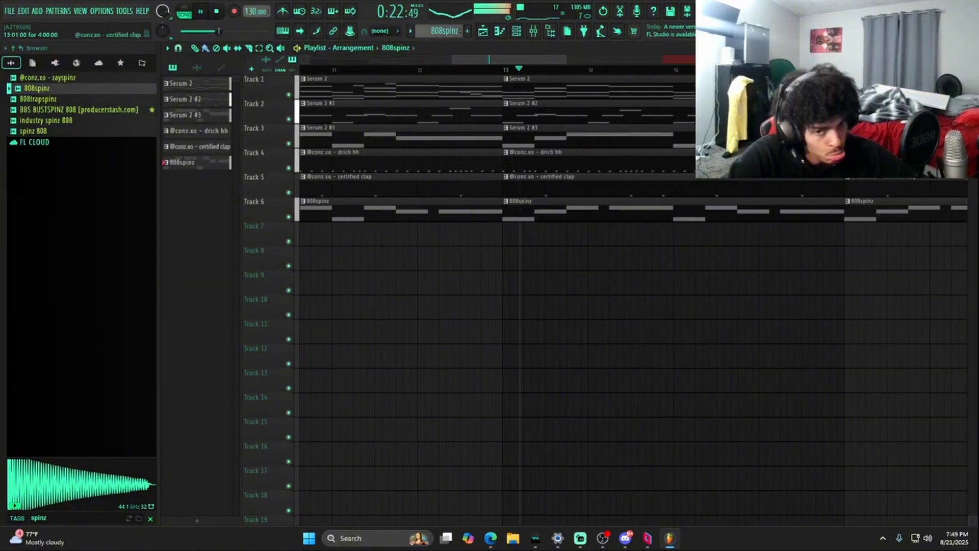
pyautogui.moveTo(473, 62); pyautogui.dragTo(518, 62)
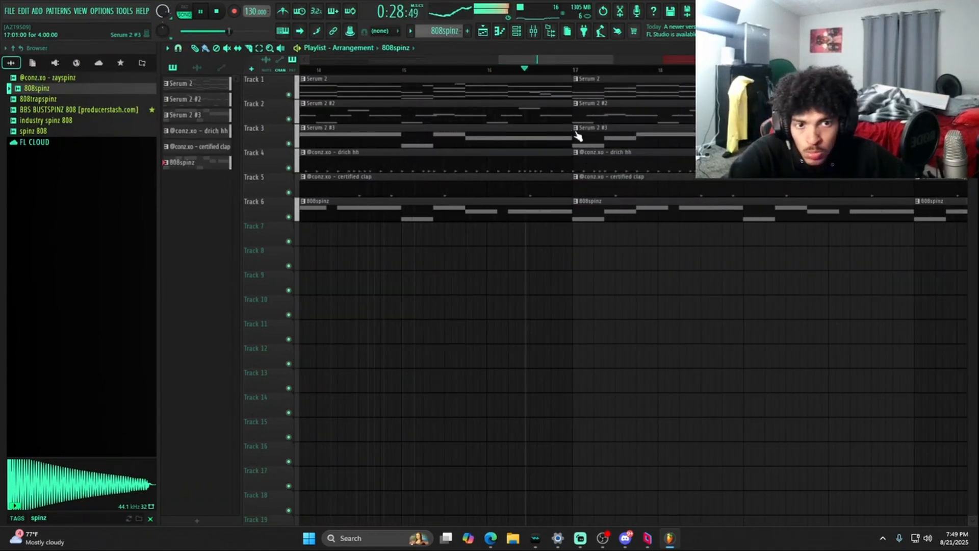
pyautogui.press('space')
# Delete the Serum 2 #2 clips at bars 17 and 21 on Track 2
pyautogui.rightClick(610, 116)
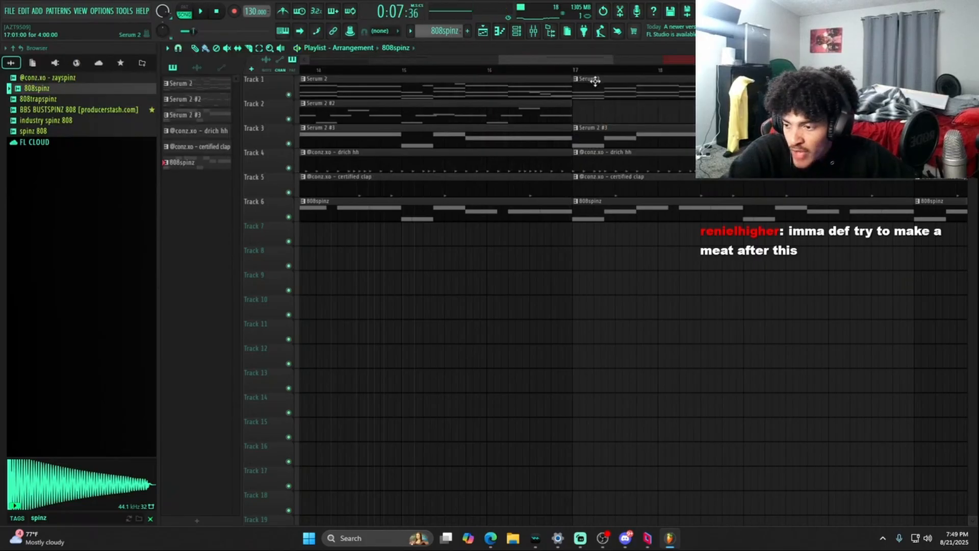
pyautogui.scroll(-6, 632, 73)
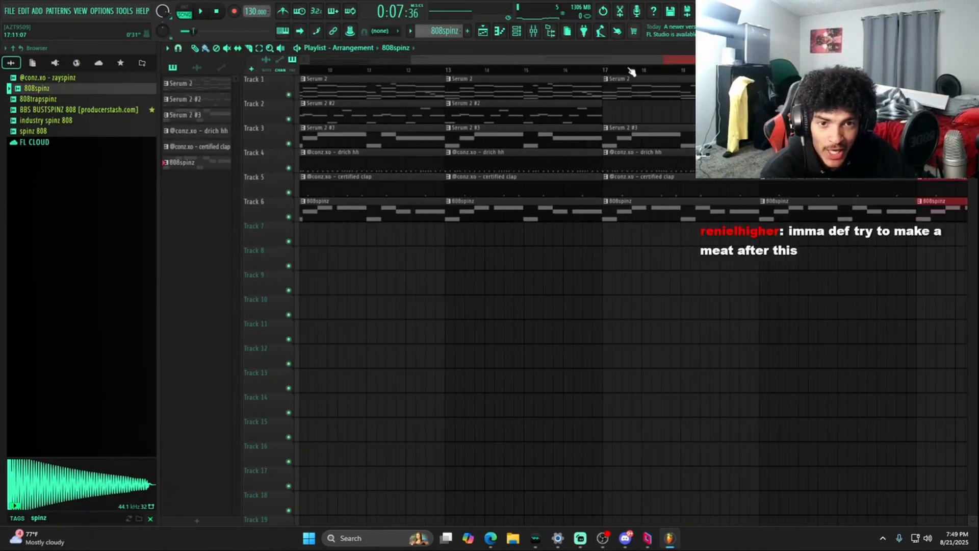
pyautogui.scroll(5, 654, 73)
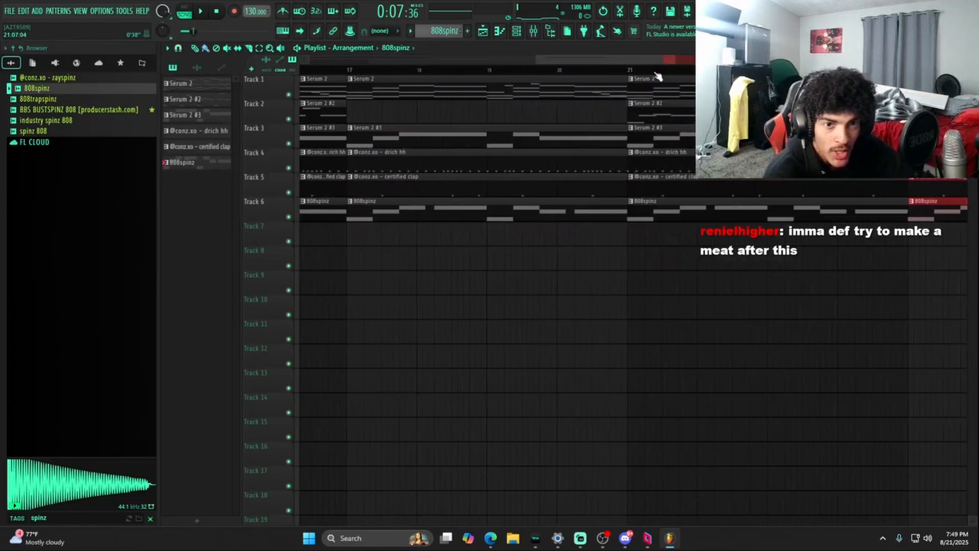
pyautogui.scroll(-3, 553, 77)
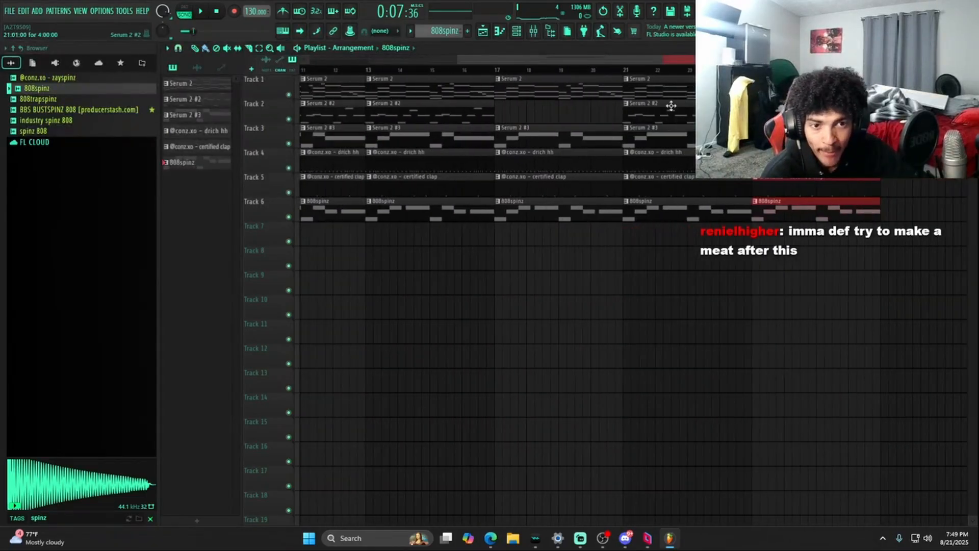
pyautogui.scroll(-3, 687, 72)
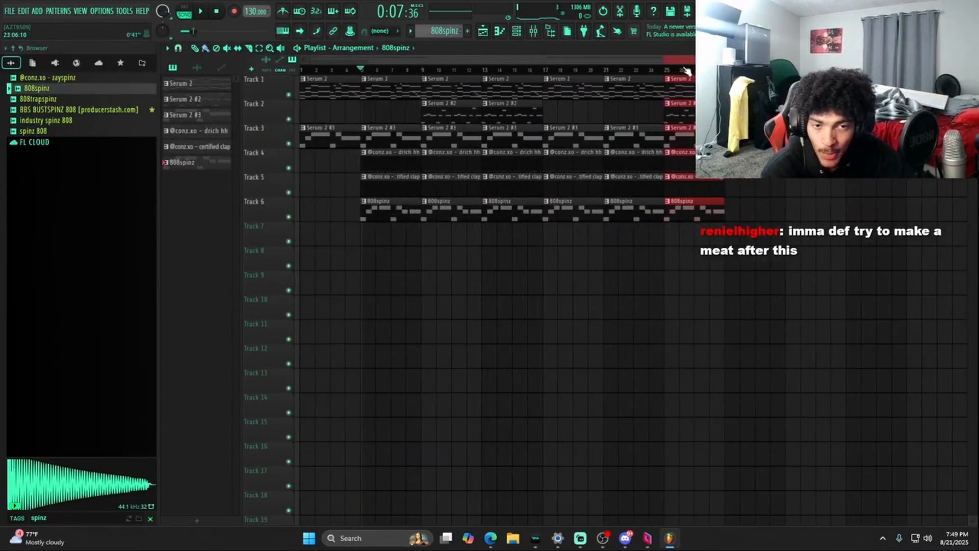
pyautogui.scroll(2, 686, 72)
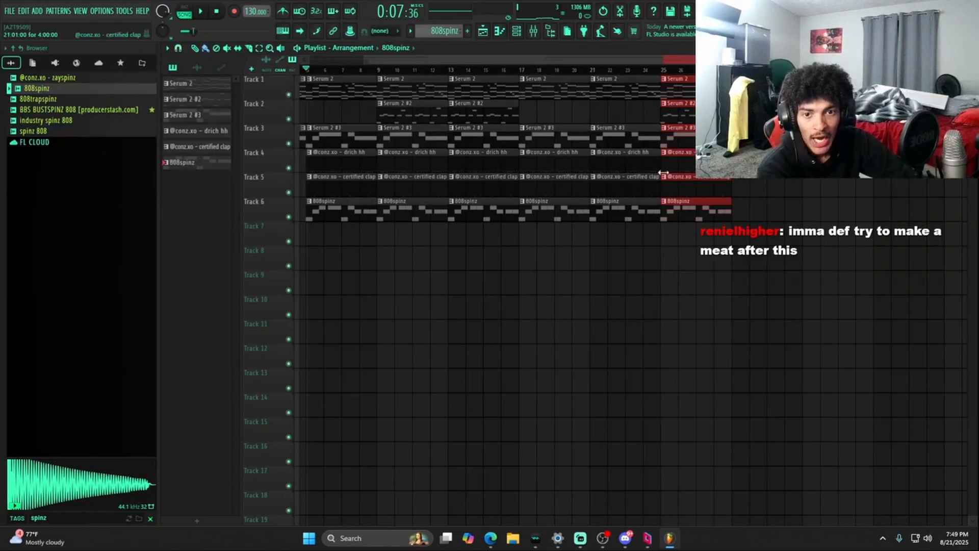
# Play the arrangement briefly from bar 13
pyautogui.scroll(3, 470, 74)
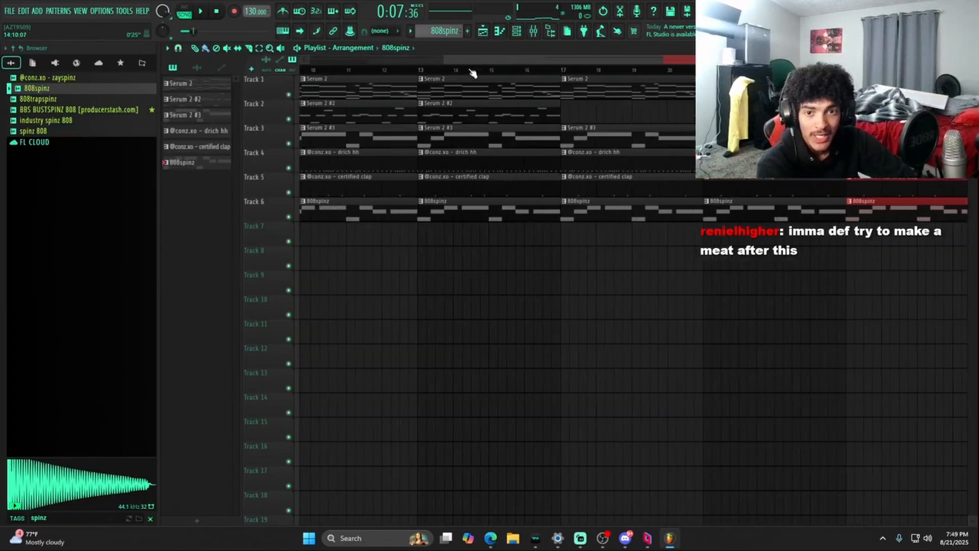
pyautogui.click(404, 72)
pyautogui.press('space')
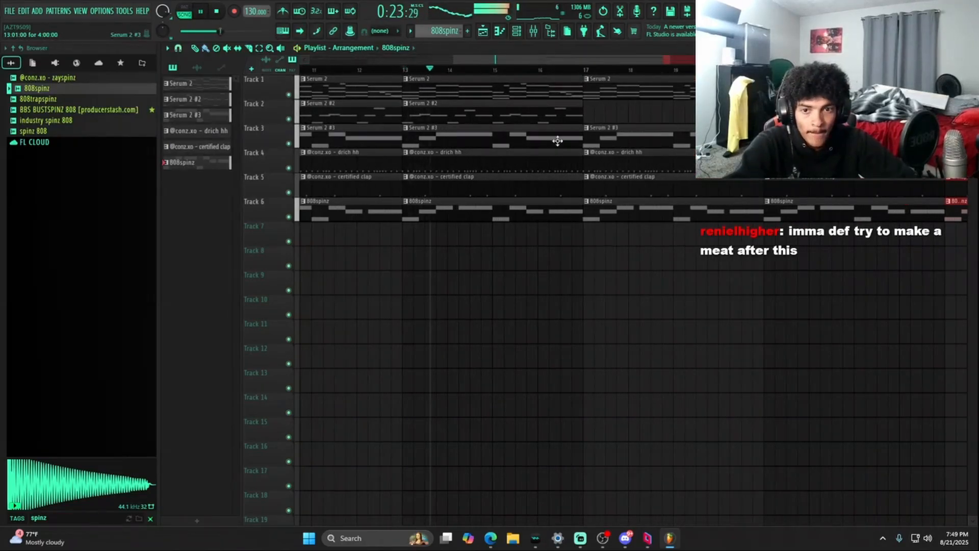
pyautogui.press('space')
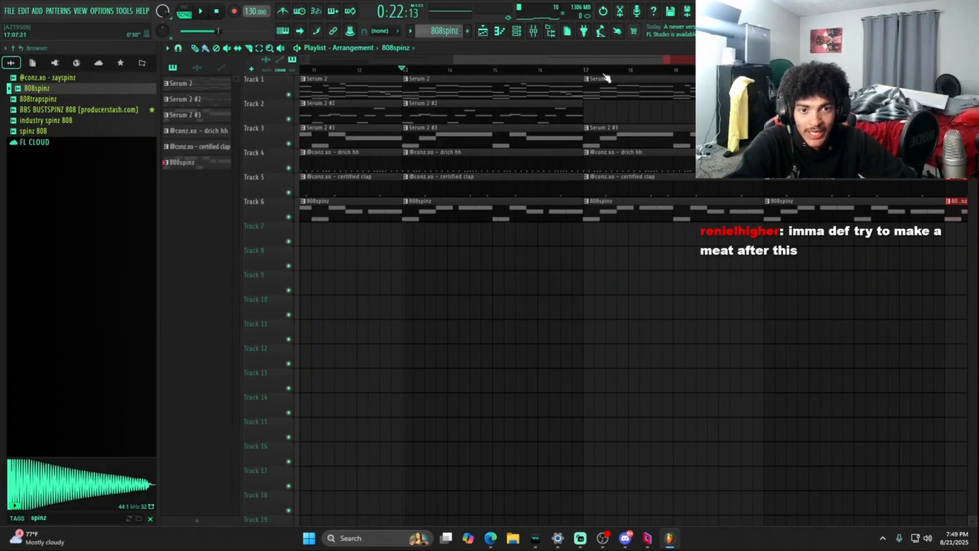
# Solo Track 2 to audition the Serum 2 #2 melody on its own, and restore the other tracks
pyautogui.scroll(3, 606, 77)
pyautogui.scroll(-6, 548, 78)
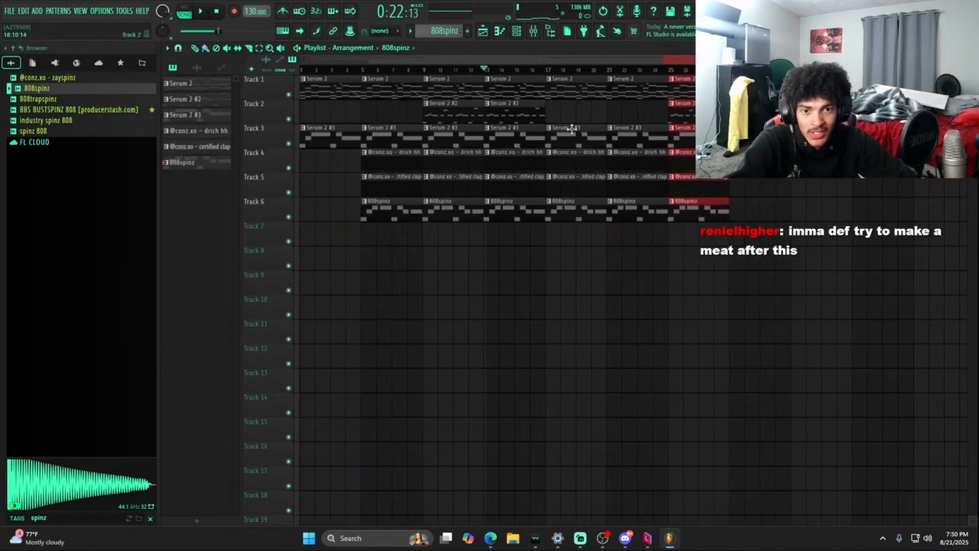
pyautogui.scroll(2, 610, 76)
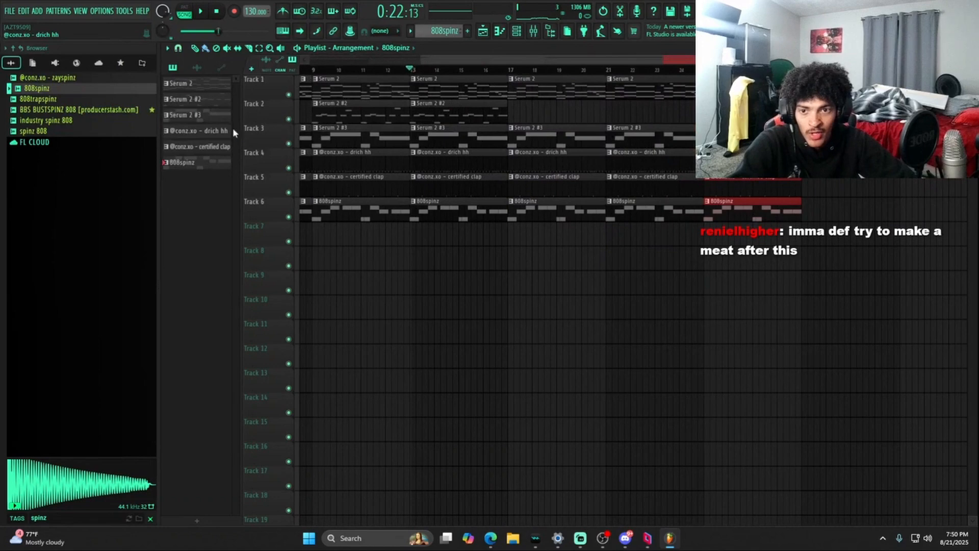
pyautogui.rightClick(289, 119)
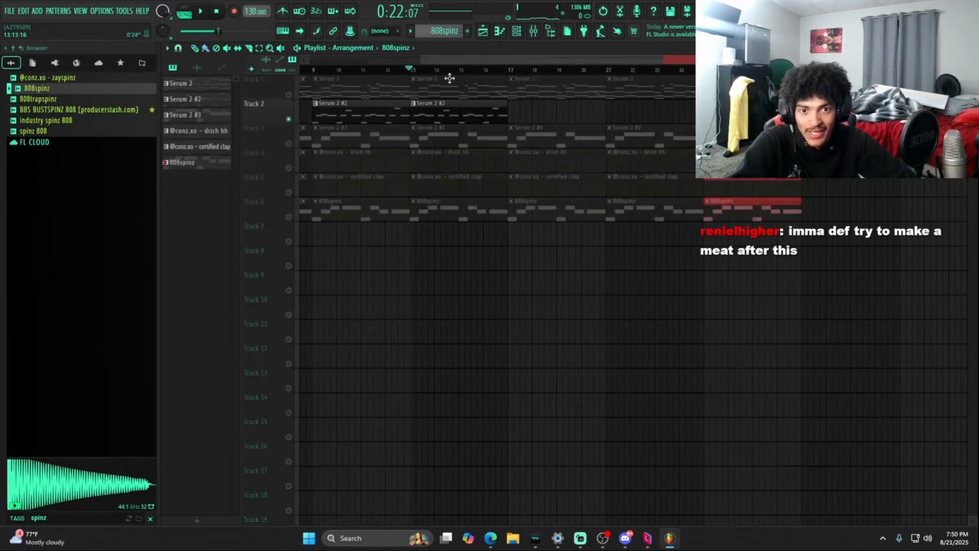
pyautogui.rightClick(288, 119)
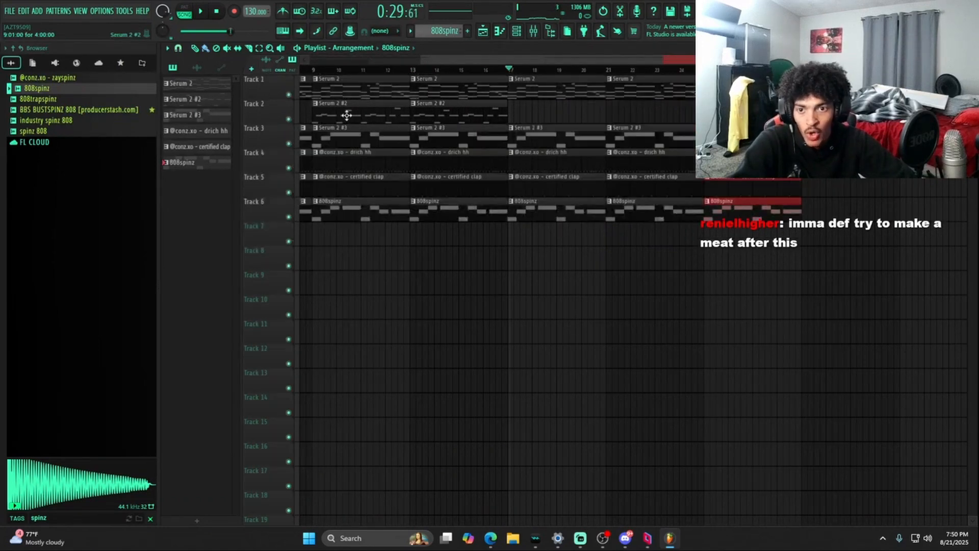
# Clone the Serum 2 #2 pattern and place the copy, Serum 2 #4, at bar 17 on Track 2
pyautogui.rightClick(204, 99)
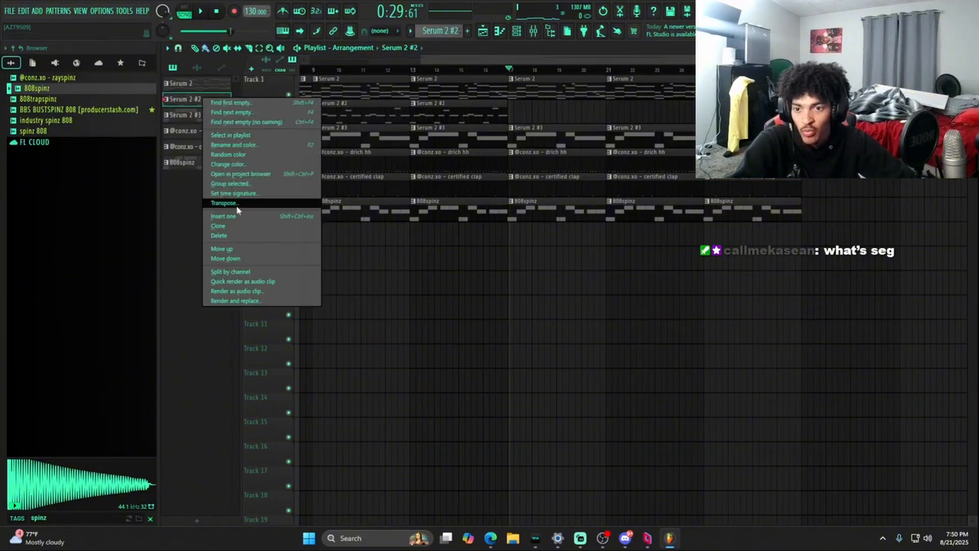
pyautogui.click(219, 226)
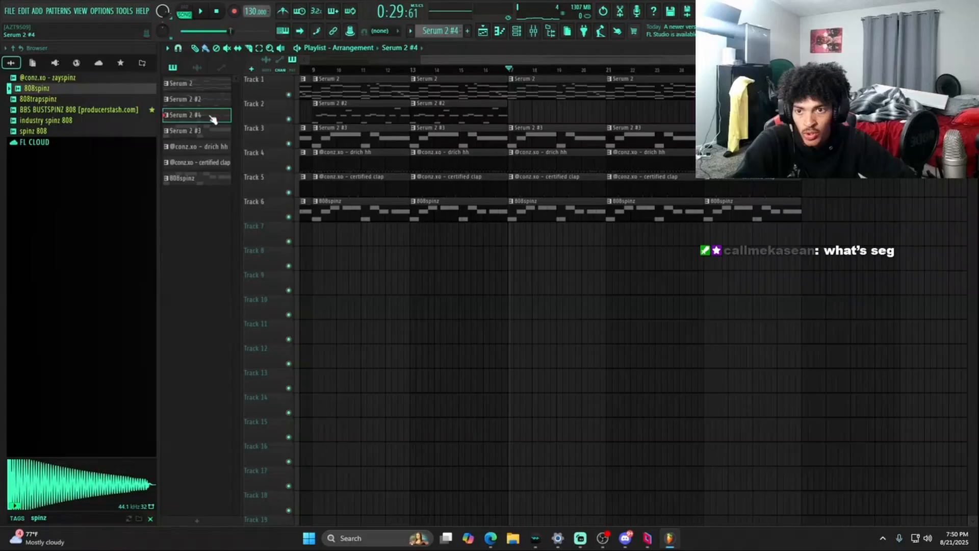
pyautogui.moveTo(213, 119); pyautogui.dragTo(510, 102)
pyautogui.scroll(5, 511, 71)
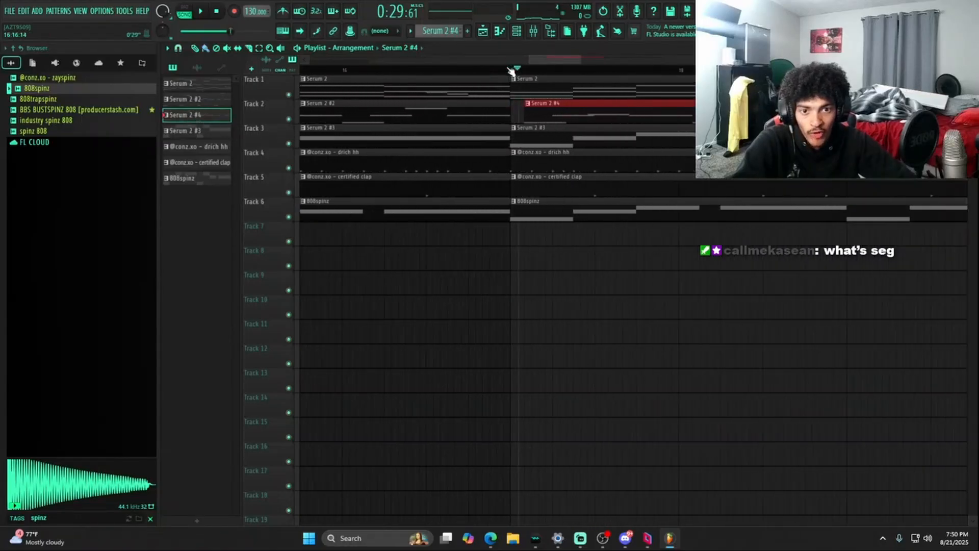
pyautogui.scroll(1, 512, 71)
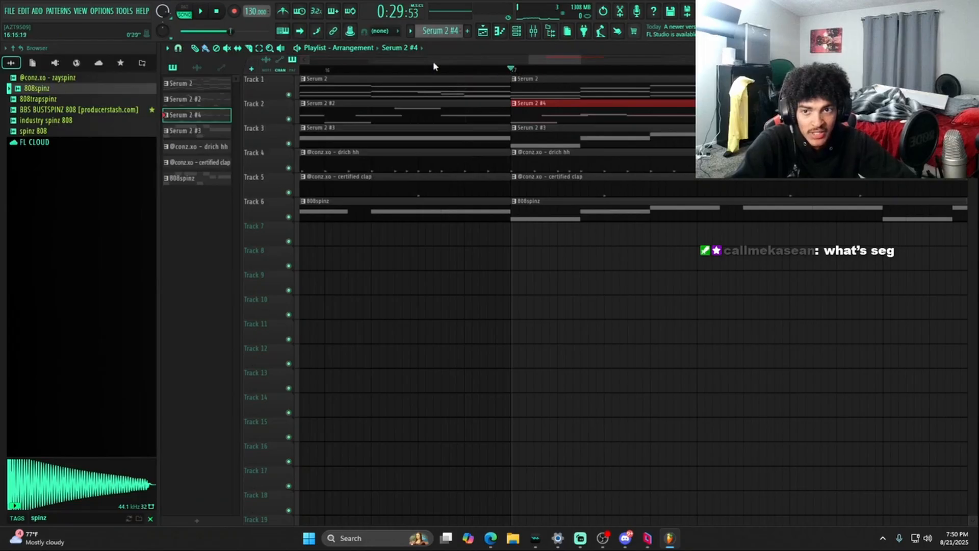
# Open the Serum 2 #4 clip's notes in the piano roll and audition the pattern on its own
pyautogui.click(192, 14)
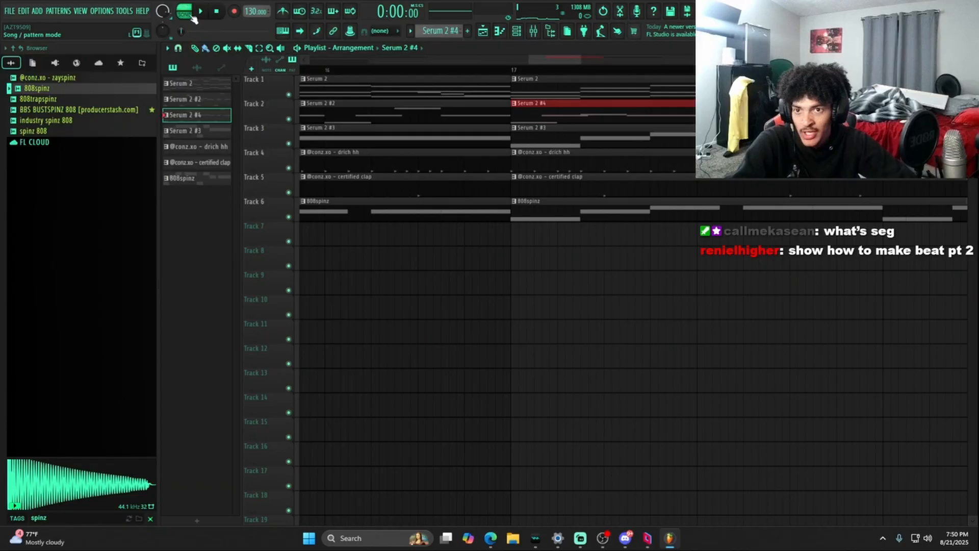
pyautogui.moveTo(515, 73); pyautogui.dragTo(578, 91)
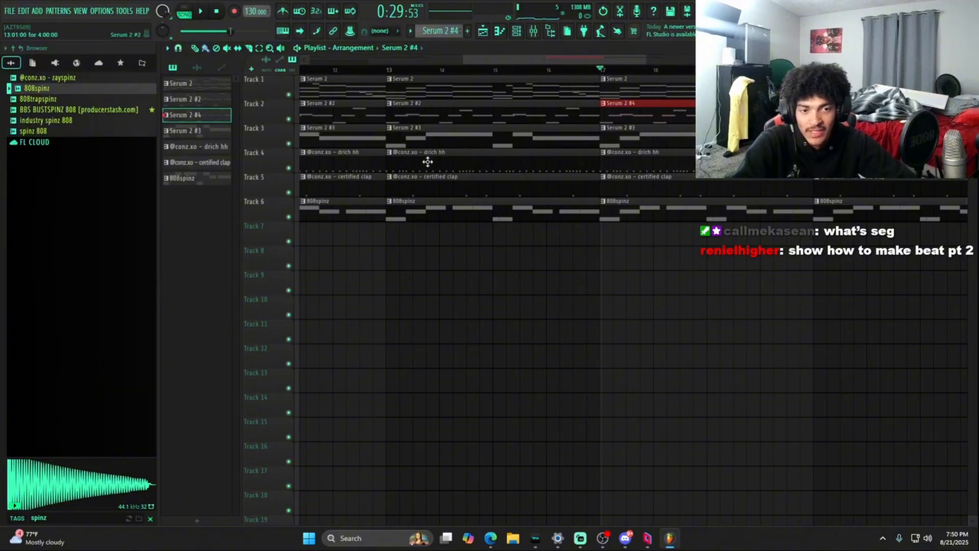
pyautogui.doubleClick(691, 118)
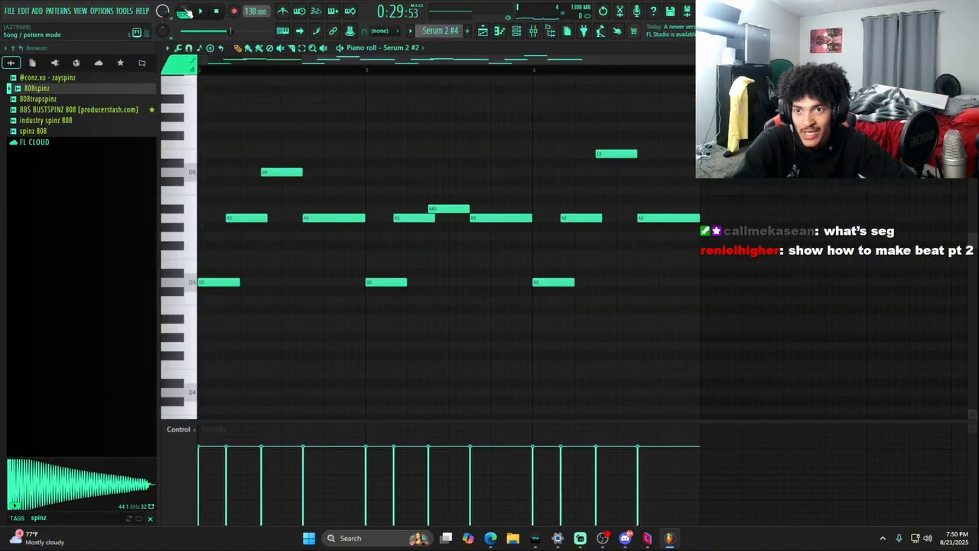
pyautogui.click(185, 13)
pyautogui.press('space')
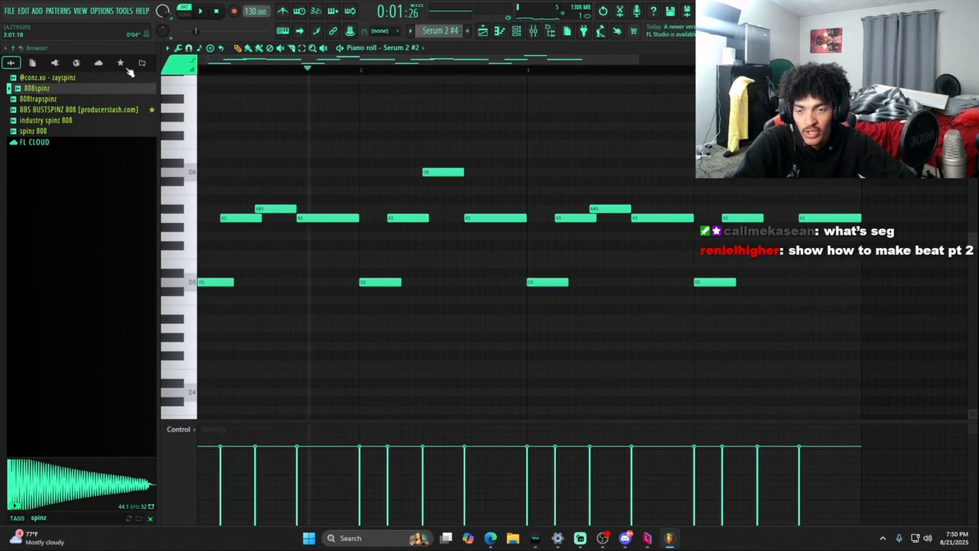
pyautogui.press('space')
pyautogui.press('space')
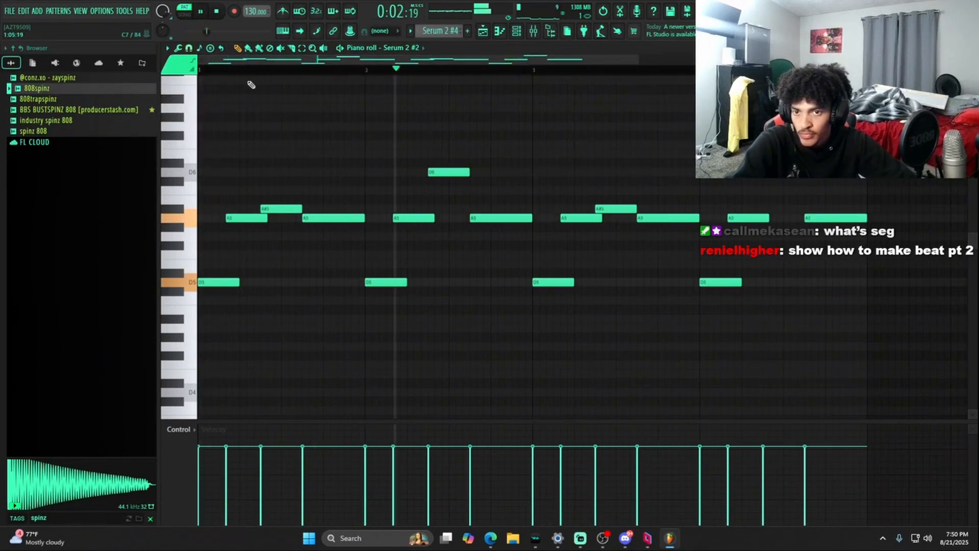
pyautogui.press('space')
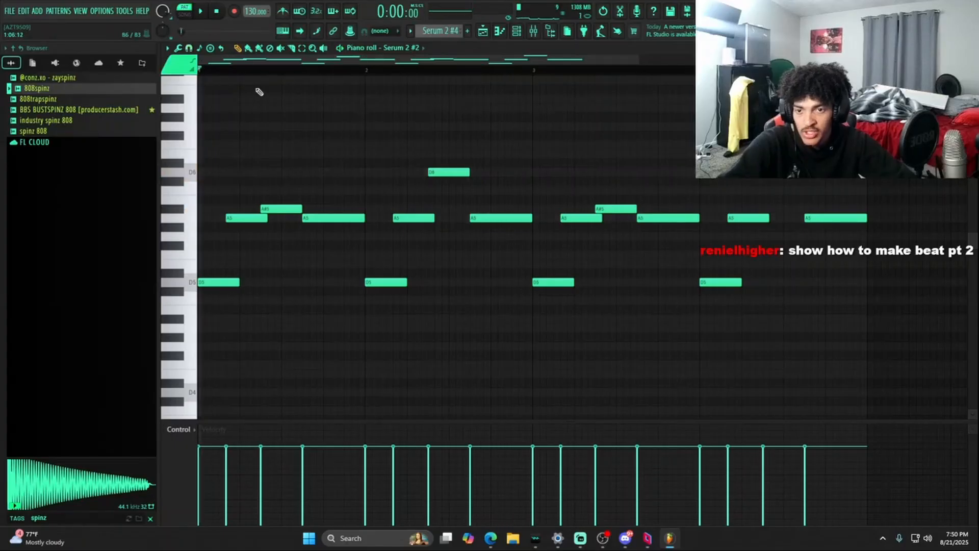
# Move the second melody note down to E5 and slightly earlier, and add an F5 note at step 5 of bar 1
pyautogui.moveTo(259, 217); pyautogui.dragTo(253, 261)
pyautogui.click(241, 255)
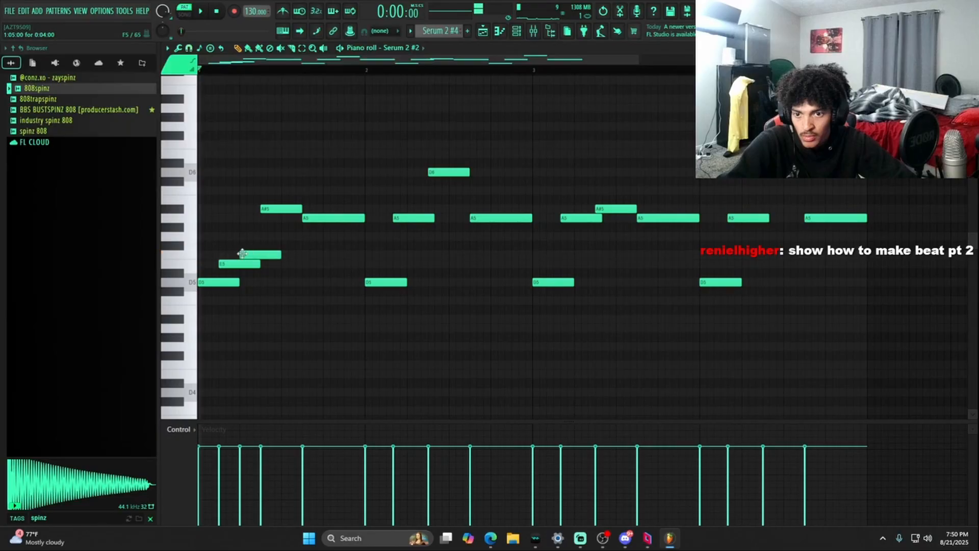
pyautogui.press('space')
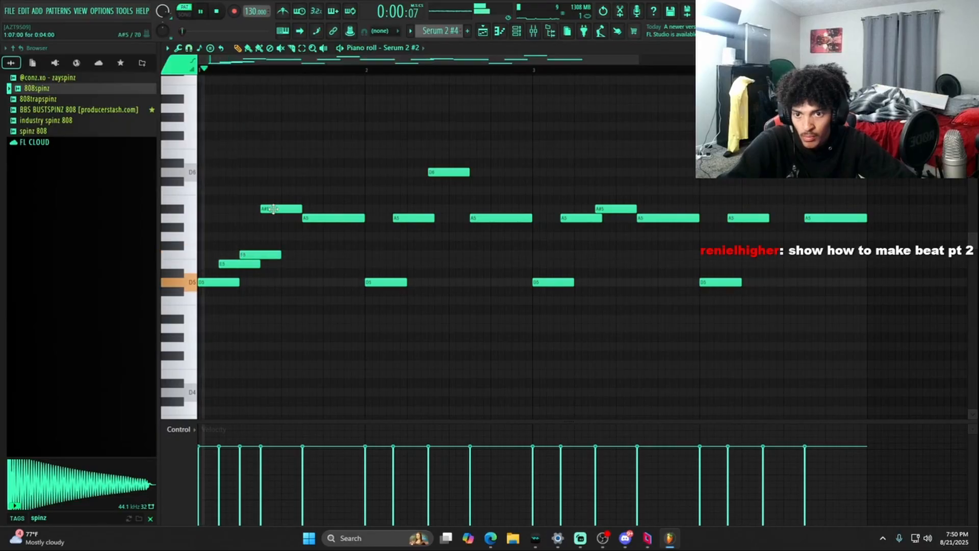
# Lengthen the first A#5 note to step 13 of bar 1 and reposition the A5 note to start there
pyautogui.rightClick(306, 218)
pyautogui.moveTo(301, 209); pyautogui.dragTo(323, 209)
pyautogui.click(326, 217)
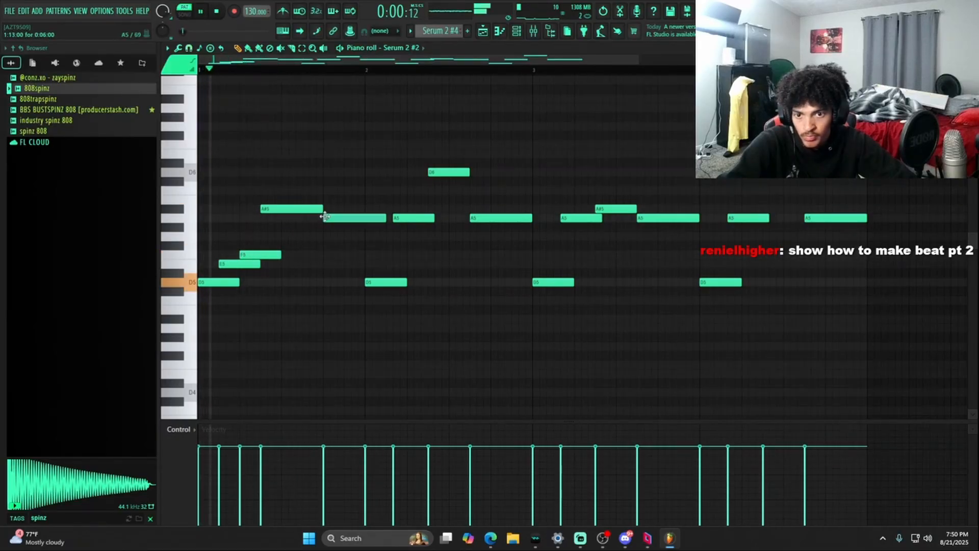
# Delete all the melody notes from bar 2 onward in the Serum 2 #4 pattern
pyautogui.moveTo(382, 61); pyautogui.dragTo(387, 99)
pyautogui.moveTo(631, 332); pyautogui.dragTo(309, 128)
pyautogui.press('Delete')
# Stretch the A5 note to the start of bar 3 and add a four-step E6 note at step 13 of bar 2
pyautogui.moveTo(306, 221); pyautogui.dragTo(390, 220)
pyautogui.moveTo(388, 188); pyautogui.dragTo(388, 153)
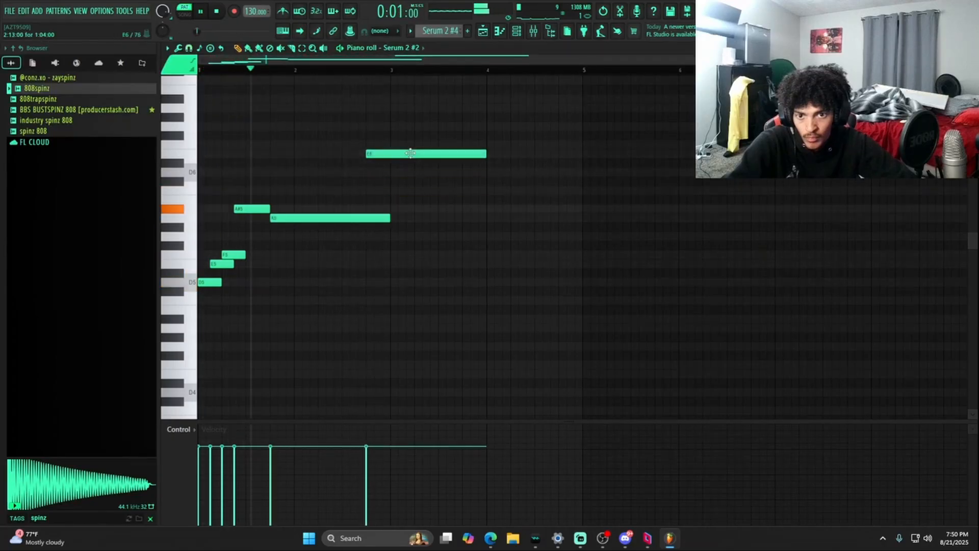
pyautogui.moveTo(484, 153); pyautogui.dragTo(390, 153)
# Duplicate the two-bar phrase into bars 3 and 4, raise the copied E6 note to F6, and return to the playlist
pyautogui.hotkey('ctrl', 'a')
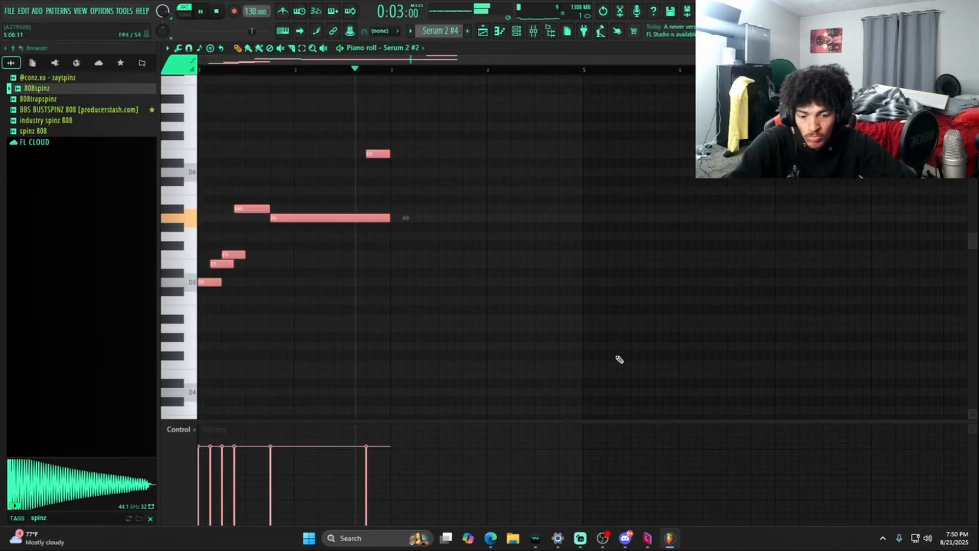
pyautogui.hotkey('ctrl', 'b')
pyautogui.moveTo(571, 154); pyautogui.dragTo(571, 145)
pyautogui.press('F5')
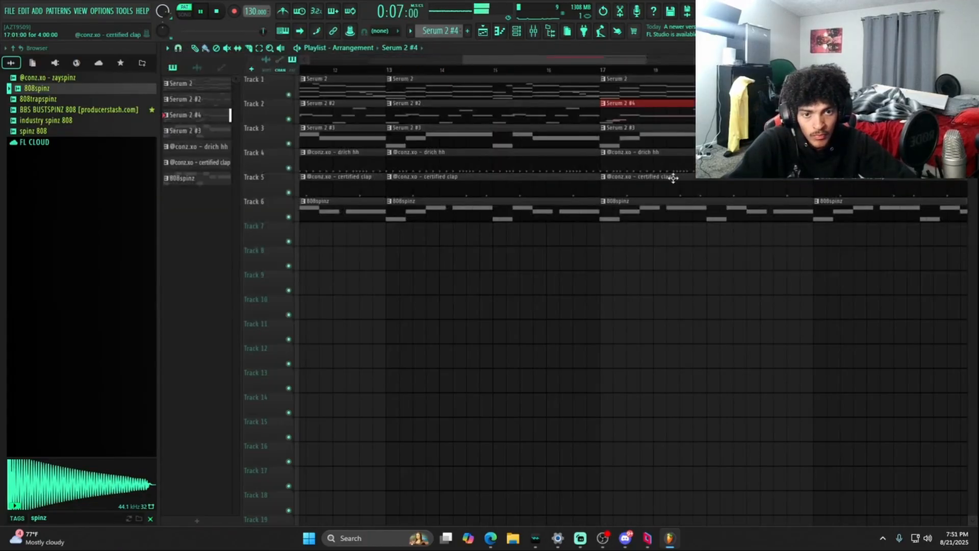
pyautogui.press('space')
# Duplicate the Serum 2 #4 clip on Track 2 so the copy starts at bar 21
pyautogui.scroll(2, 610, 76)
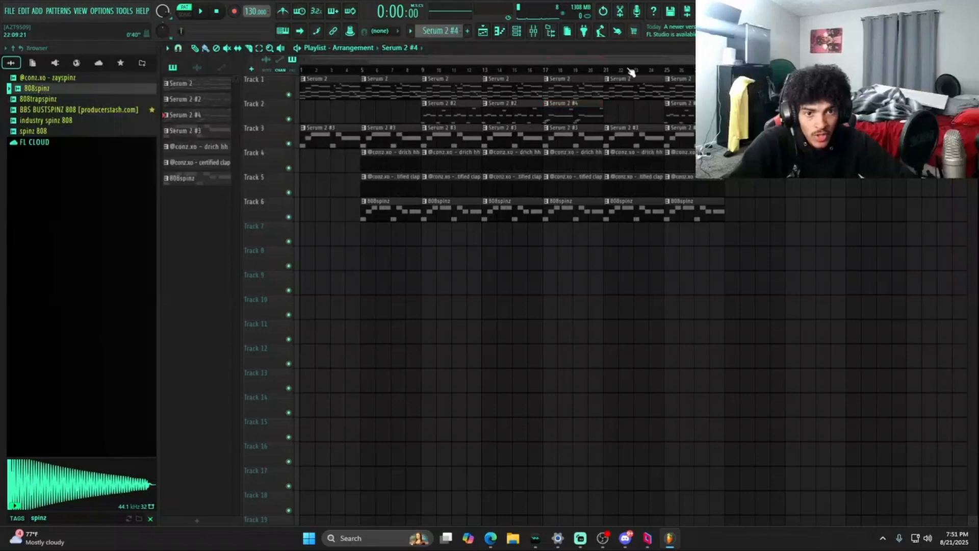
pyautogui.scroll(4, 628, 68)
pyautogui.click(530, 109)
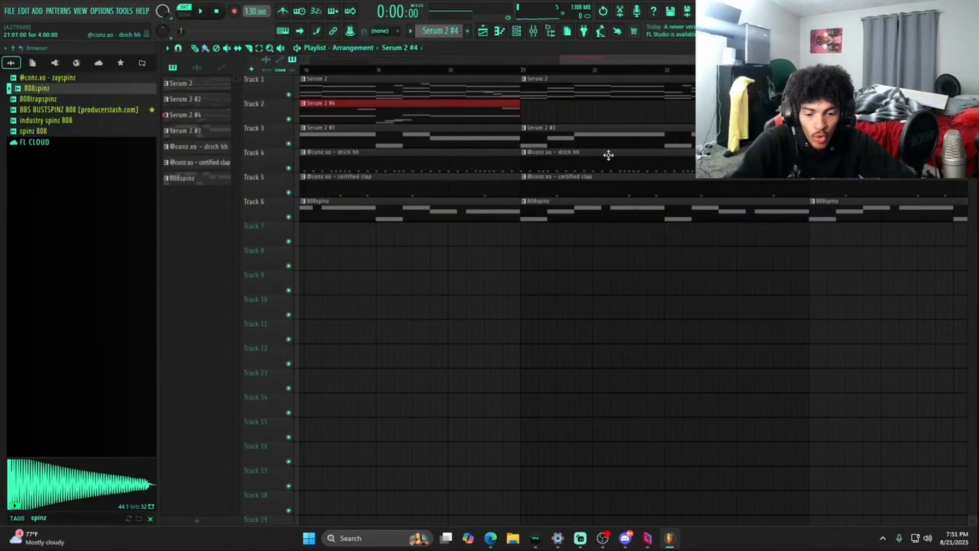
pyautogui.hotkey('ctrl', 'b')
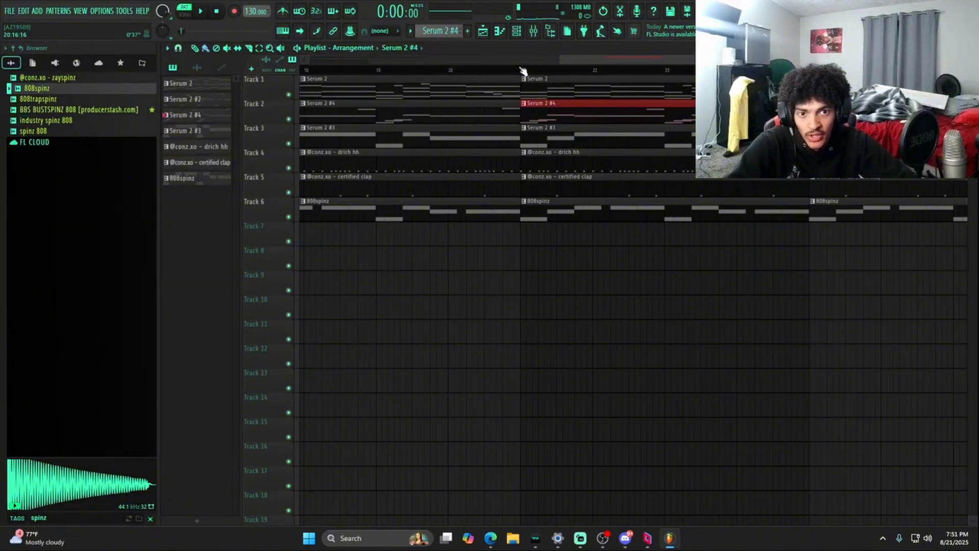
# Play the arrangement briefly in song mode from bar 21
pyautogui.scroll(-3, 557, 76)
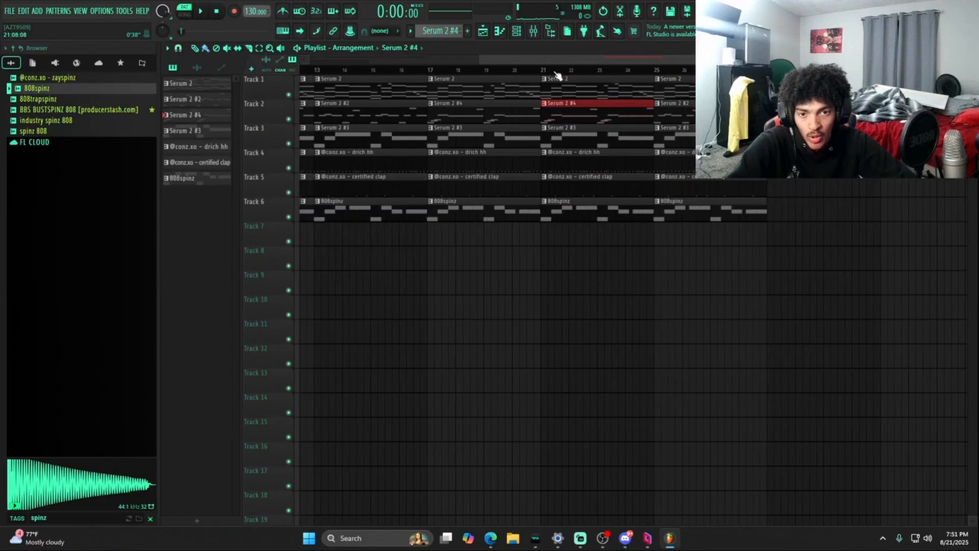
pyautogui.scroll(-1, 522, 75)
pyautogui.click(521, 70)
pyautogui.press('space')
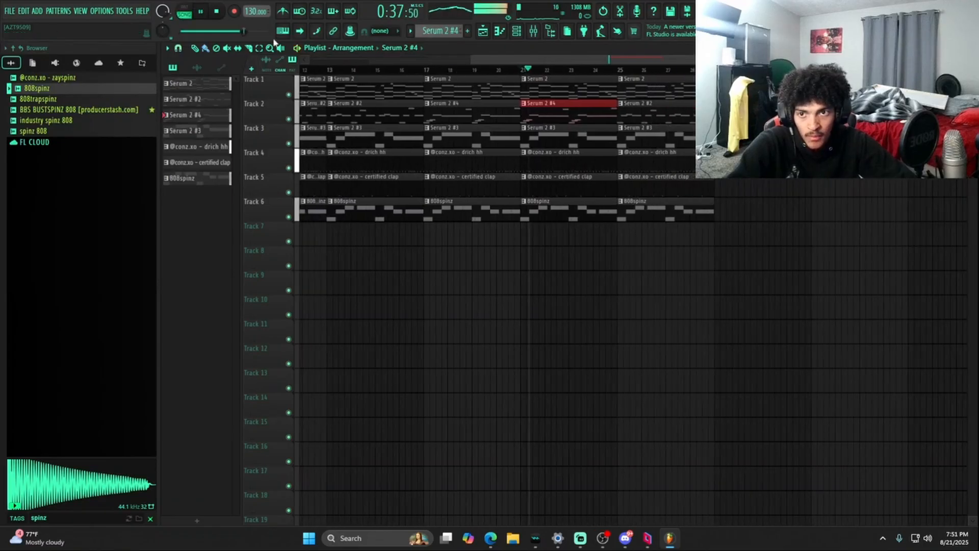
pyautogui.press('space')
# Listen to the arrangement from bar 13 into the new Serum 2 #4 section
pyautogui.moveTo(530, 59); pyautogui.dragTo(392, 74)
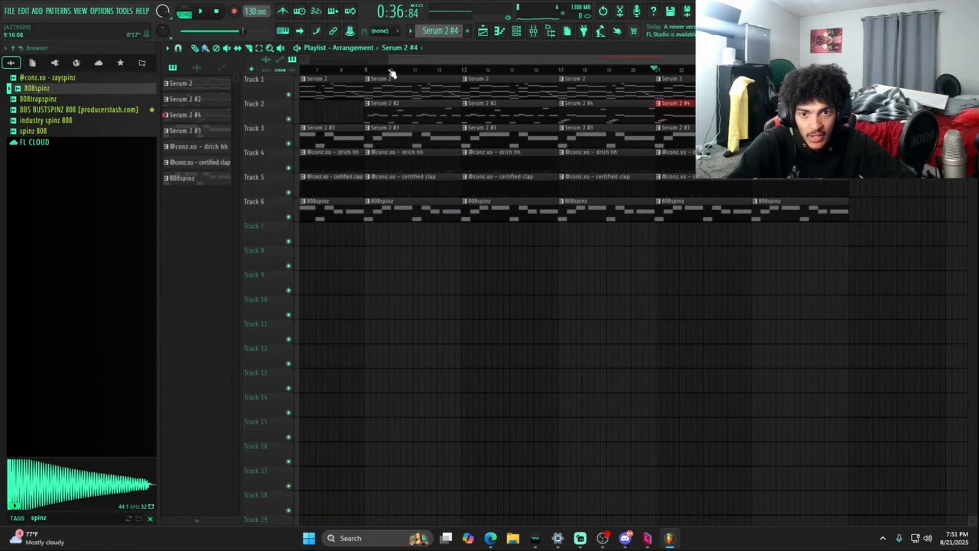
pyautogui.scroll(3, 394, 70)
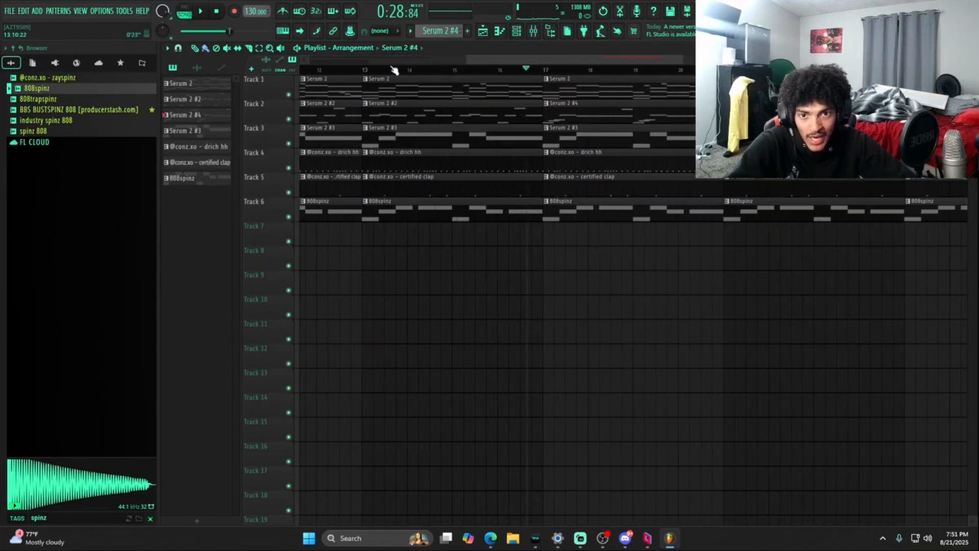
pyautogui.scroll(2, 365, 70)
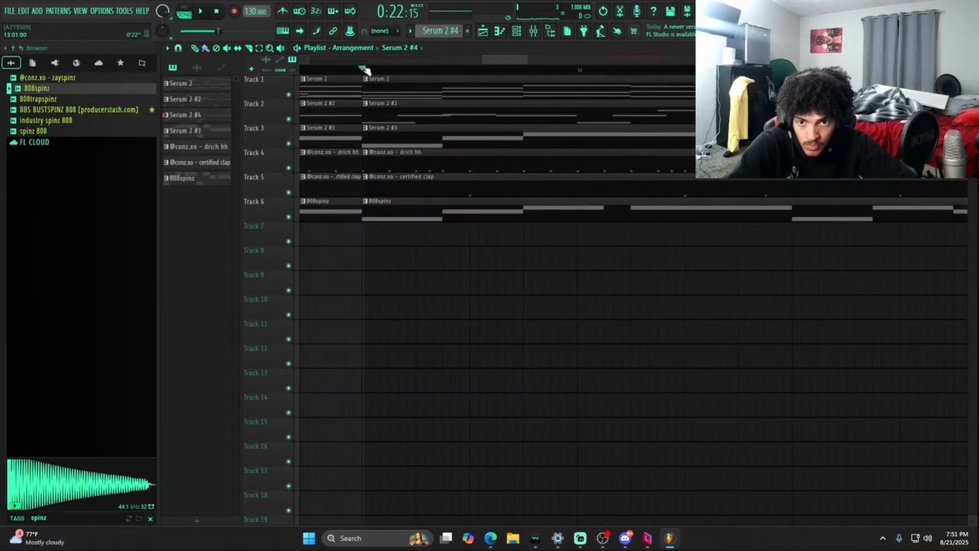
pyautogui.press('space')
pyautogui.scroll(2, 365, 70)
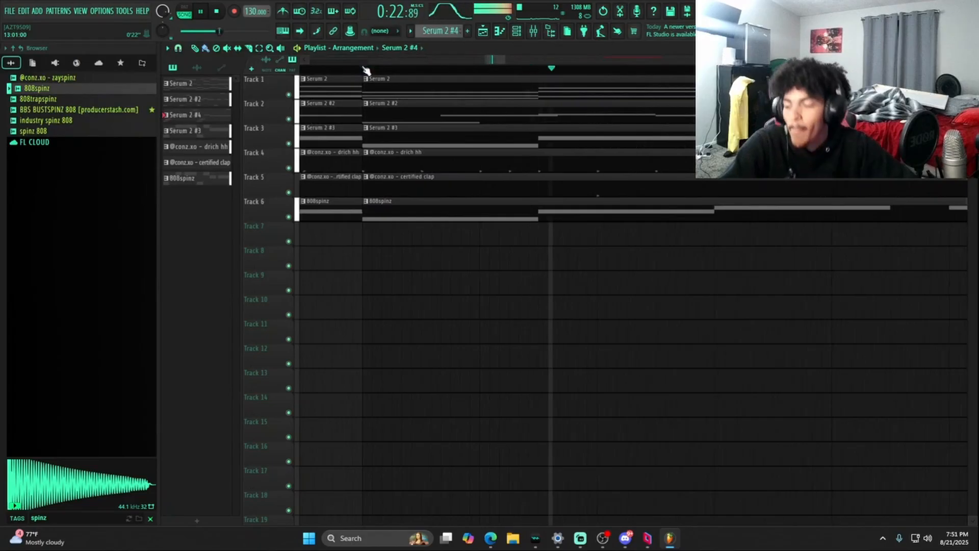
pyautogui.scroll(-8, 365, 70)
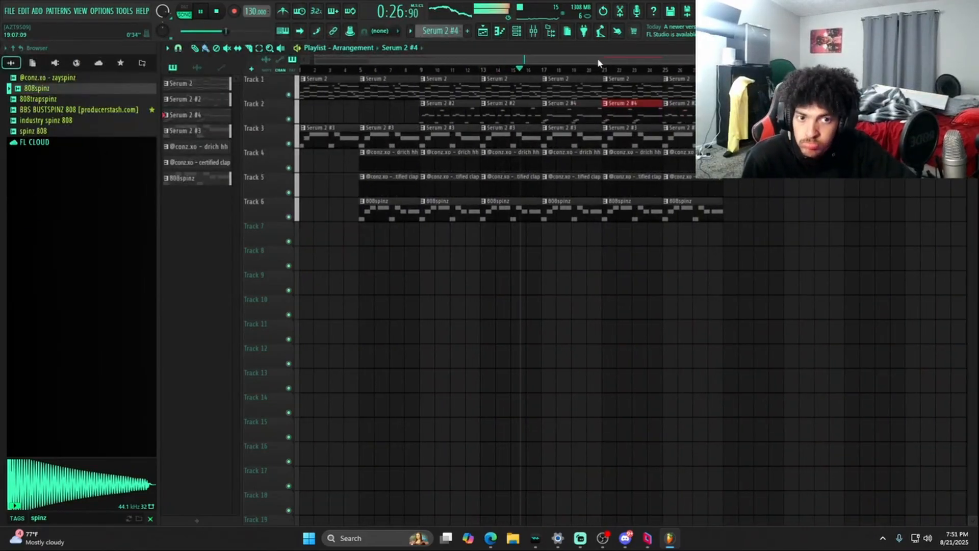
# Delete the drich hh hi-hat clip at bar 17 on Track 4, listen through the gap, and stop playback
pyautogui.scroll(4, 540, 64)
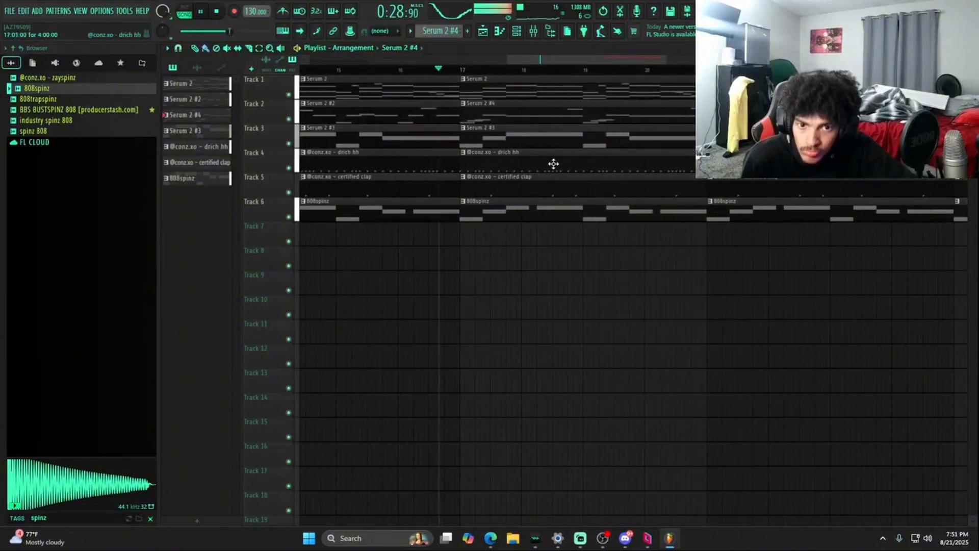
pyautogui.moveTo(461, 161); pyautogui.dragTo(618, 175)
pyautogui.rightClick(625, 171)
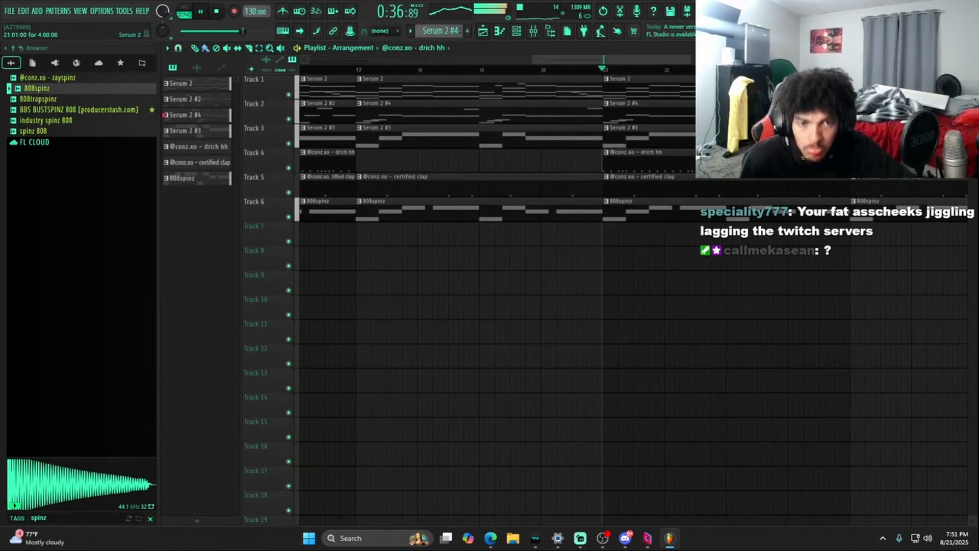
pyautogui.scroll(-5, 557, 76)
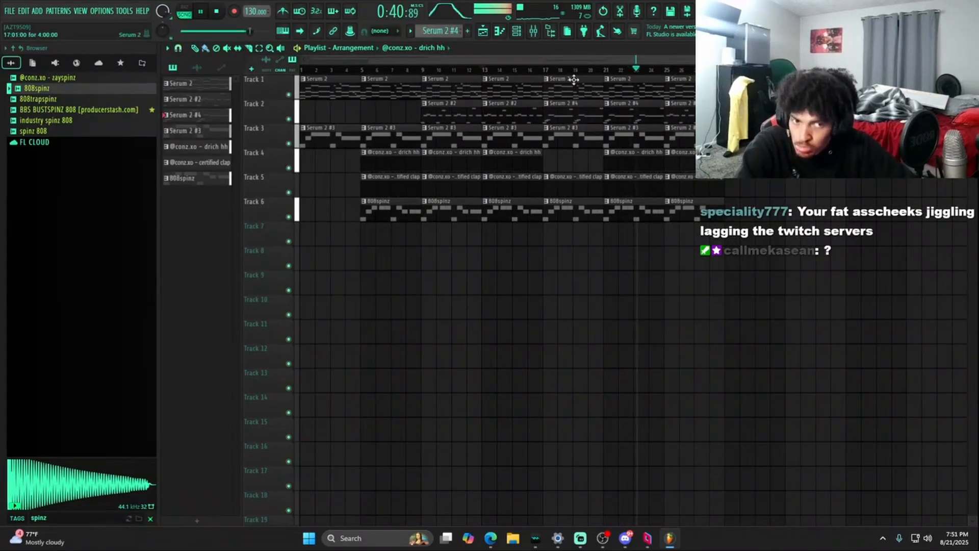
pyautogui.press('space')
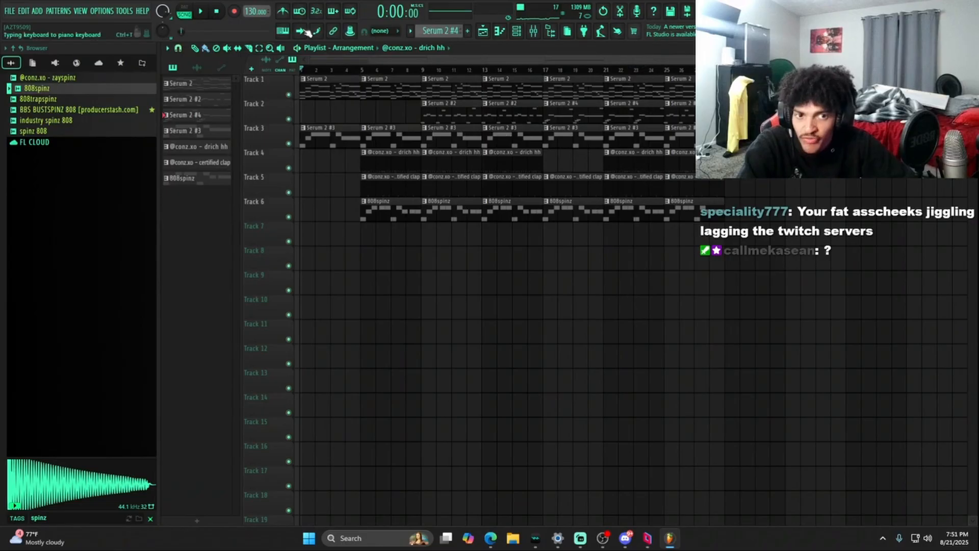
# Clone the 808spinz pattern and place the copy, 808spinz #2, at bar 17 on Track 7
pyautogui.click(512, 219)
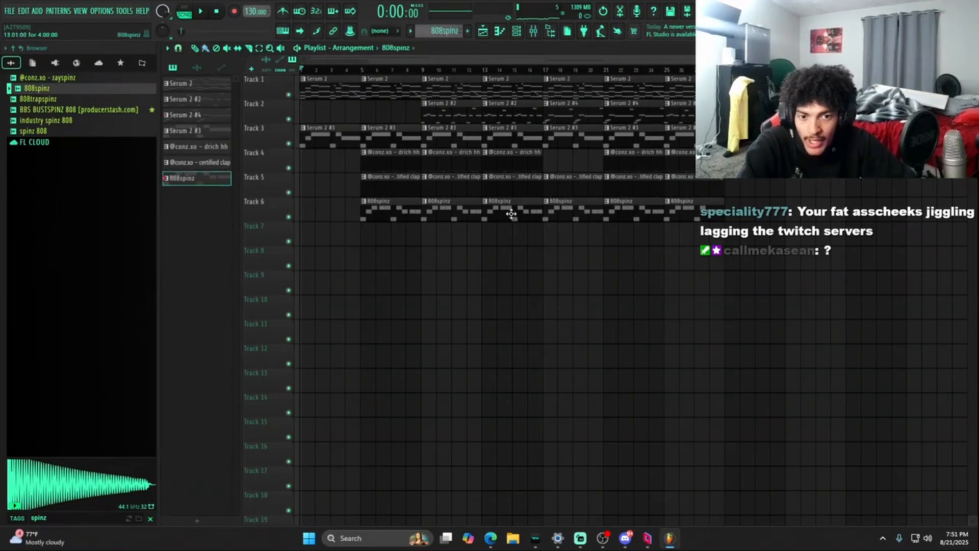
pyautogui.rightClick(195, 180)
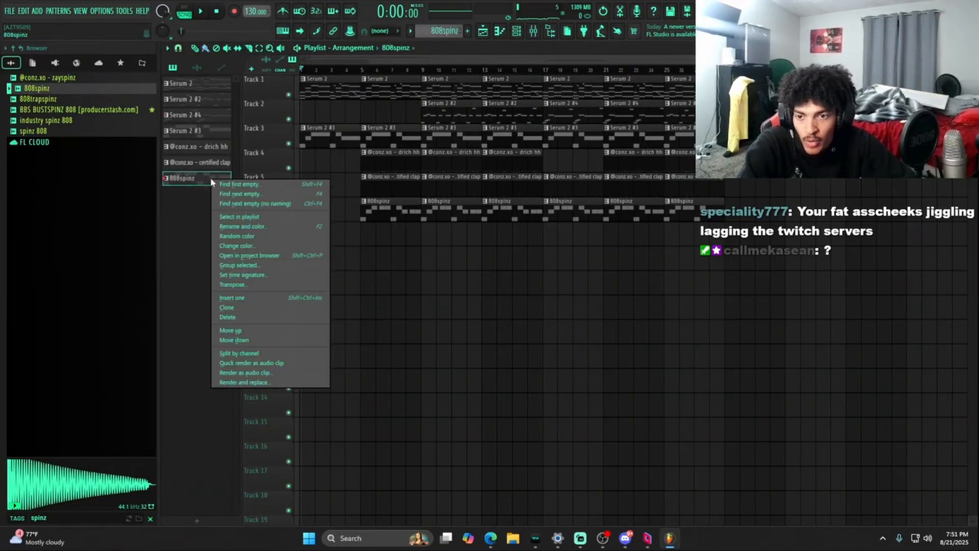
pyautogui.click(235, 308)
pyautogui.moveTo(211, 203); pyautogui.dragTo(574, 227)
pyautogui.scroll(4, 605, 239)
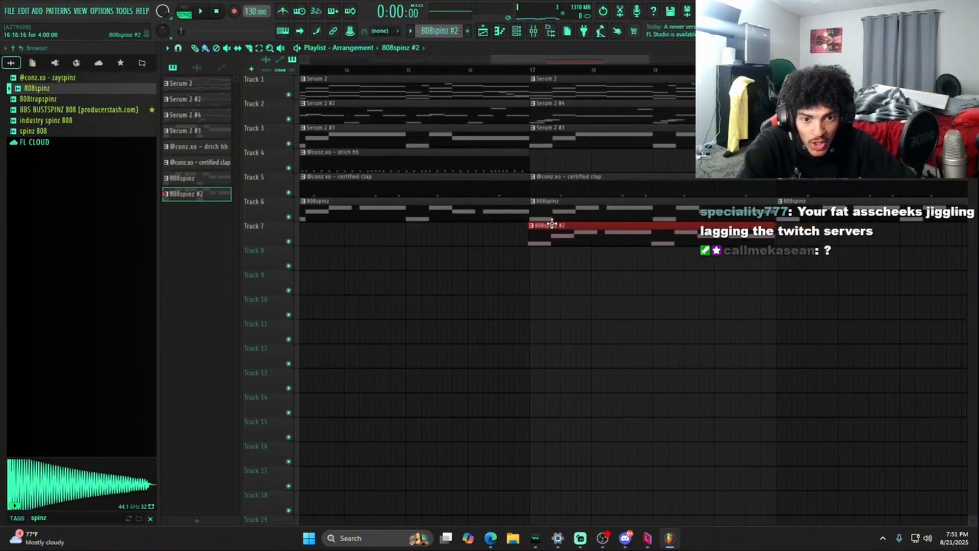
# Open the 808spinz #2 pattern in the piano roll and delete every note except the opening D5
pyautogui.doubleClick(560, 206)
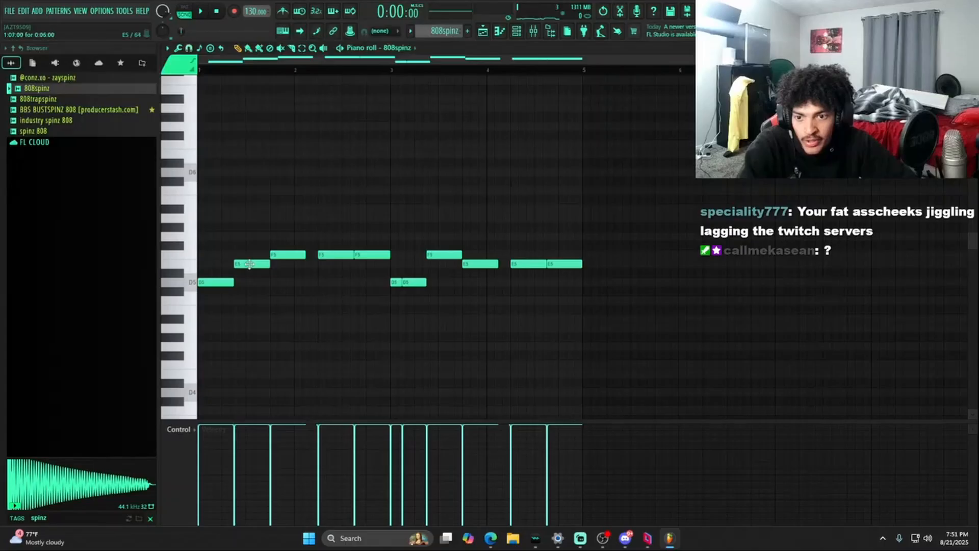
pyautogui.click(972, 48)
pyautogui.doubleClick(623, 224)
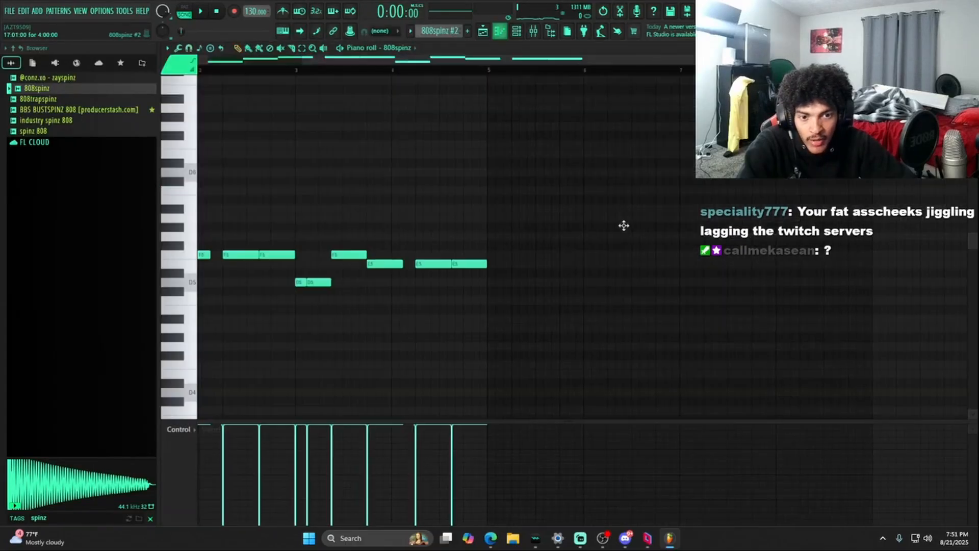
pyautogui.moveTo(460, 60); pyautogui.dragTo(106, 70)
pyautogui.click(258, 264)
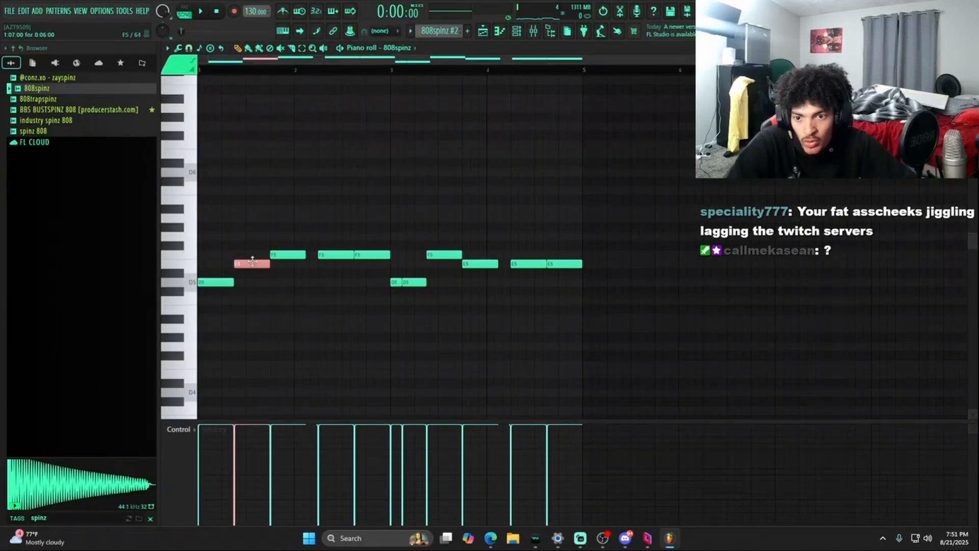
pyautogui.moveTo(674, 332); pyautogui.dragTo(256, 192)
pyautogui.press('Delete')
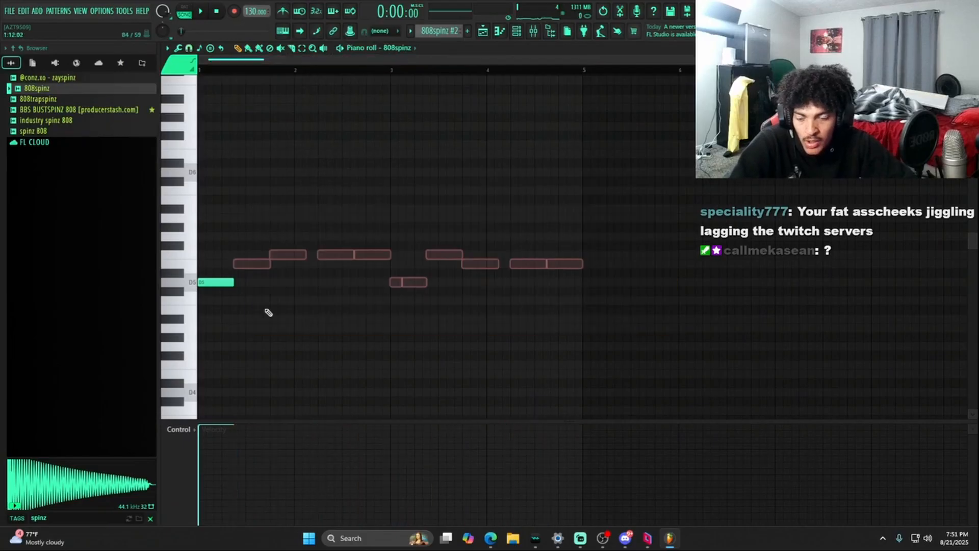
# Build a two-bar 808 phrase of two D5 and three A4 notes, the last ending at bar 3, and repeat it to bar 5
pyautogui.hotkey('ctrl', 'a')
pyautogui.hotkey('ctrl', 'b')
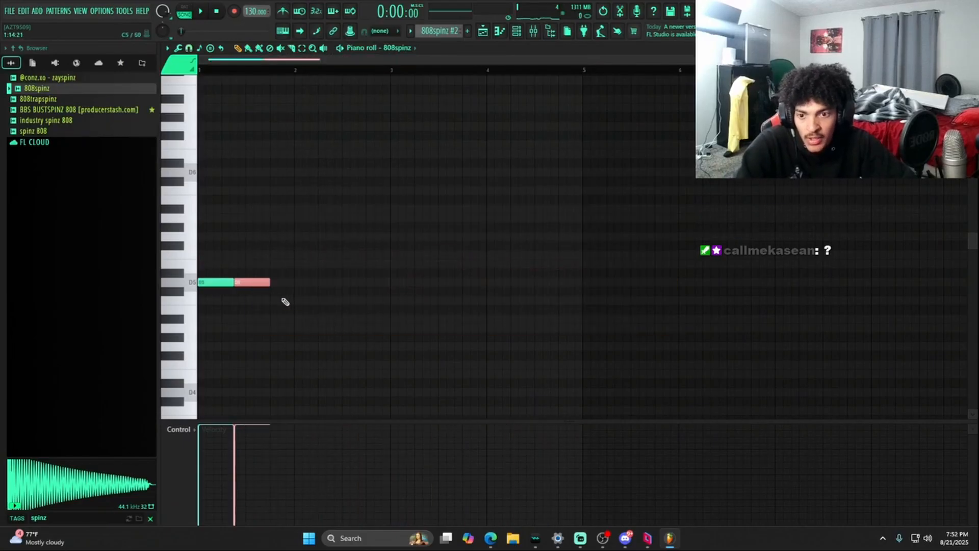
pyautogui.hotkey('ctrl', 'b')
pyautogui.moveTo(280, 282); pyautogui.dragTo(281, 326)
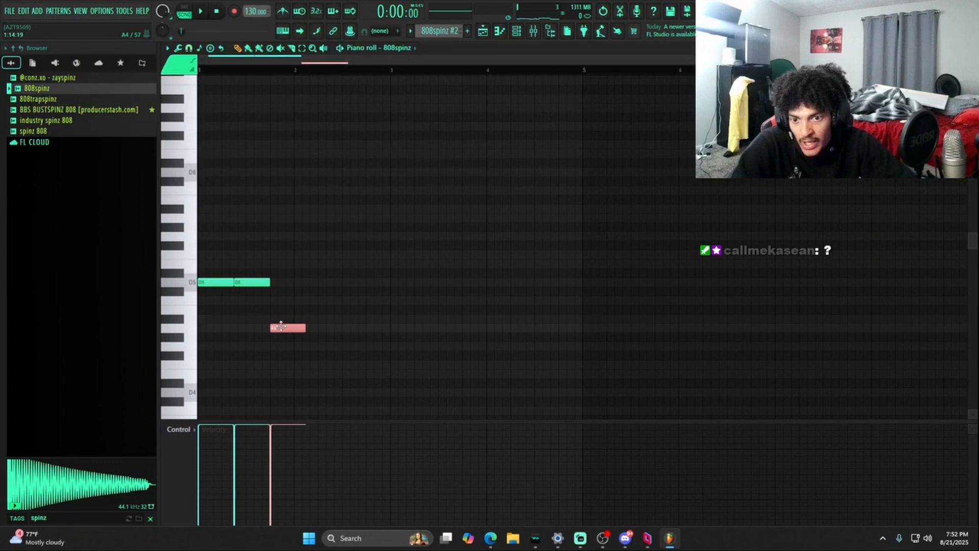
pyautogui.hotkey('ctrl', 'b')
pyautogui.hotkey('ctrl', 'b')
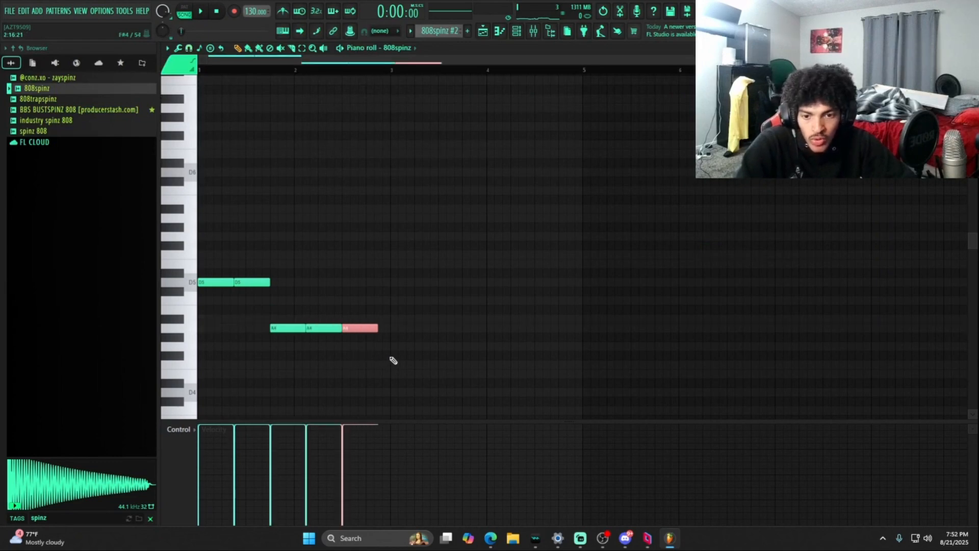
pyautogui.moveTo(360, 327); pyautogui.dragTo(369, 327)
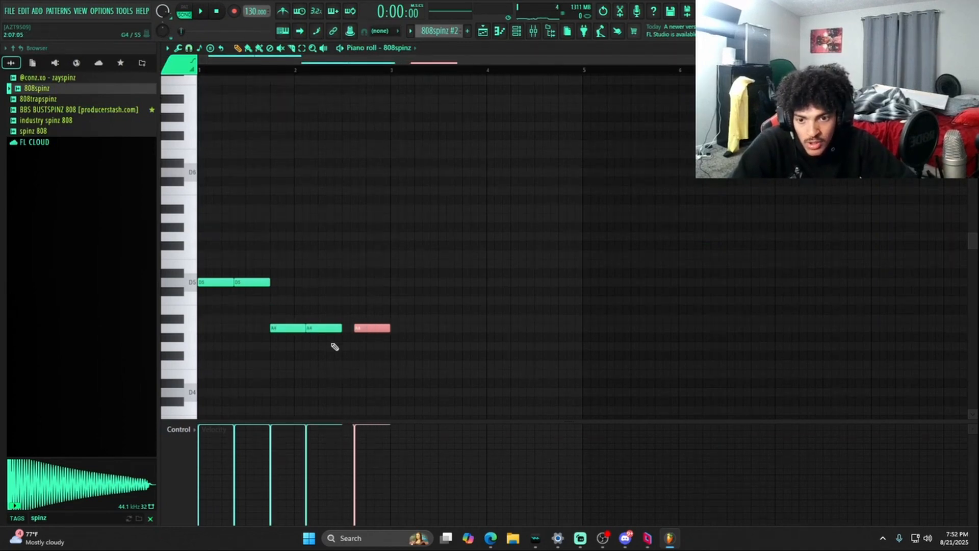
pyautogui.moveTo(479, 367); pyautogui.dragTo(199, 261)
pyautogui.hotkey('ctrl', 'b')
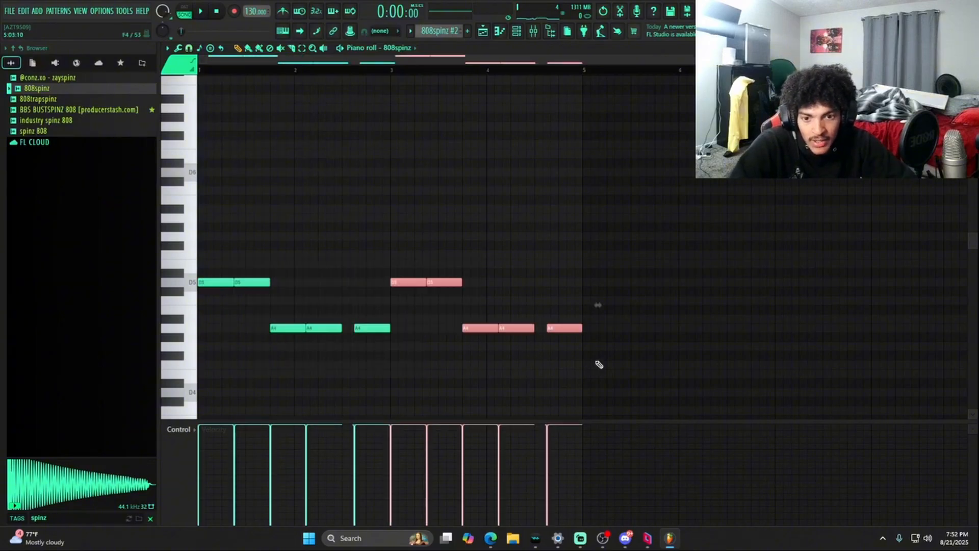
# Listen to the arrangement from bar 17 with the 808spinz #2 variation and stop playback
pyautogui.press('F5')
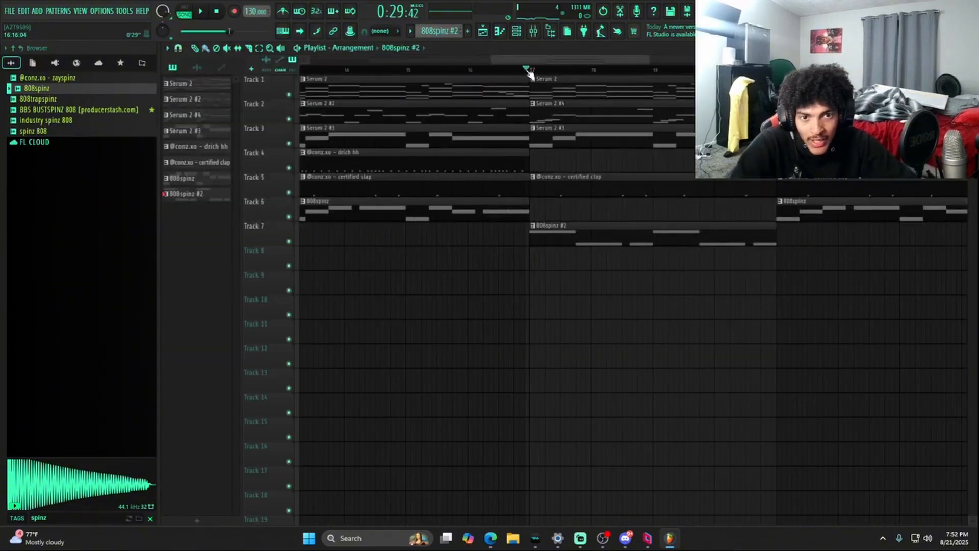
pyautogui.press('space')
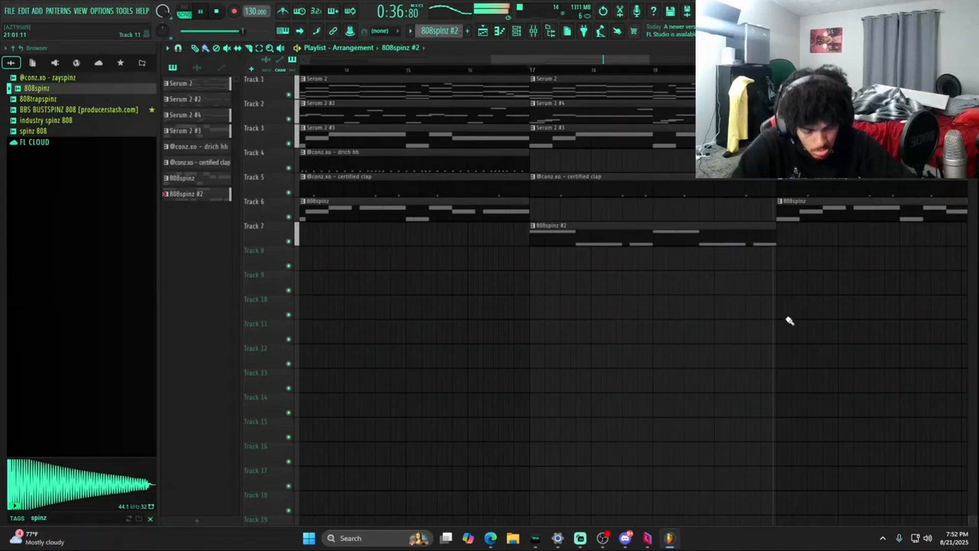
pyautogui.scroll(-4, 546, 72)
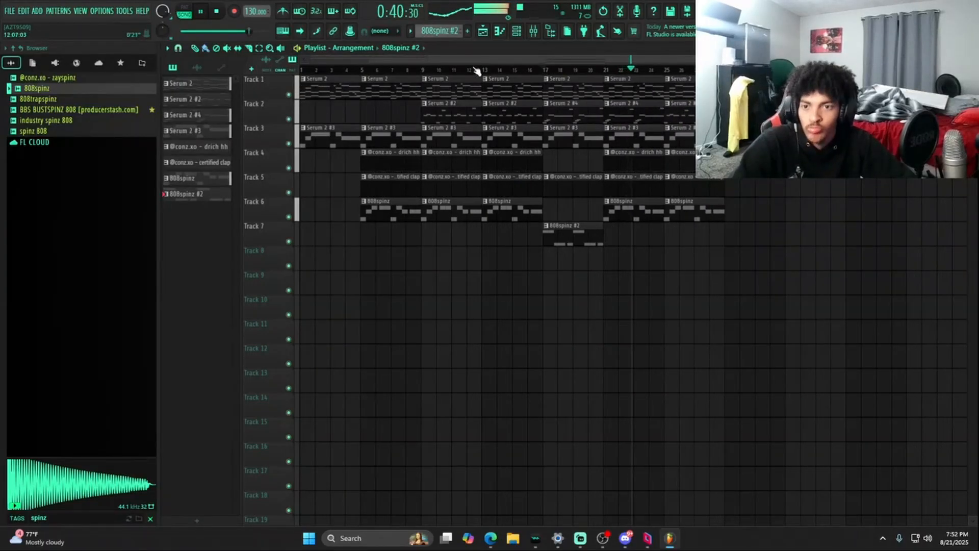
pyautogui.click(216, 11)
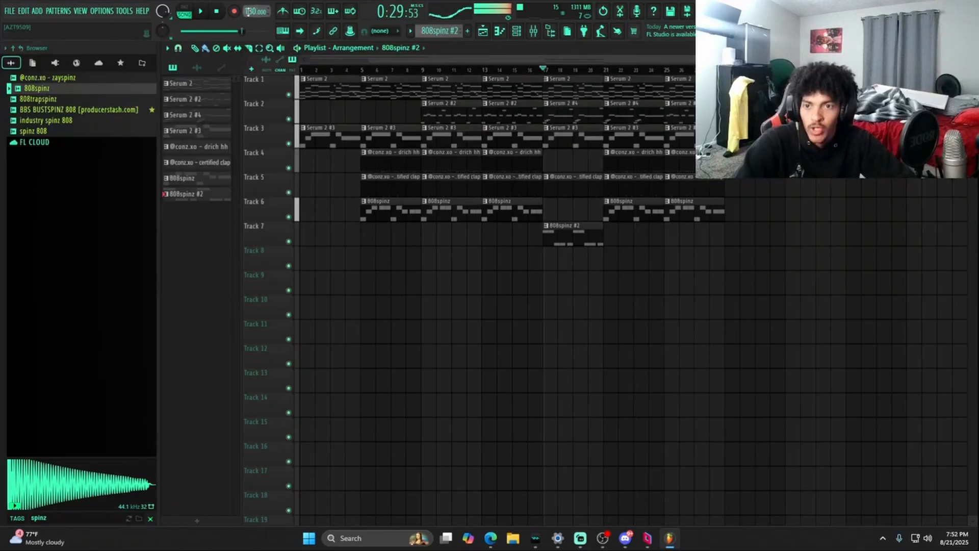
pyautogui.click(218, 11)
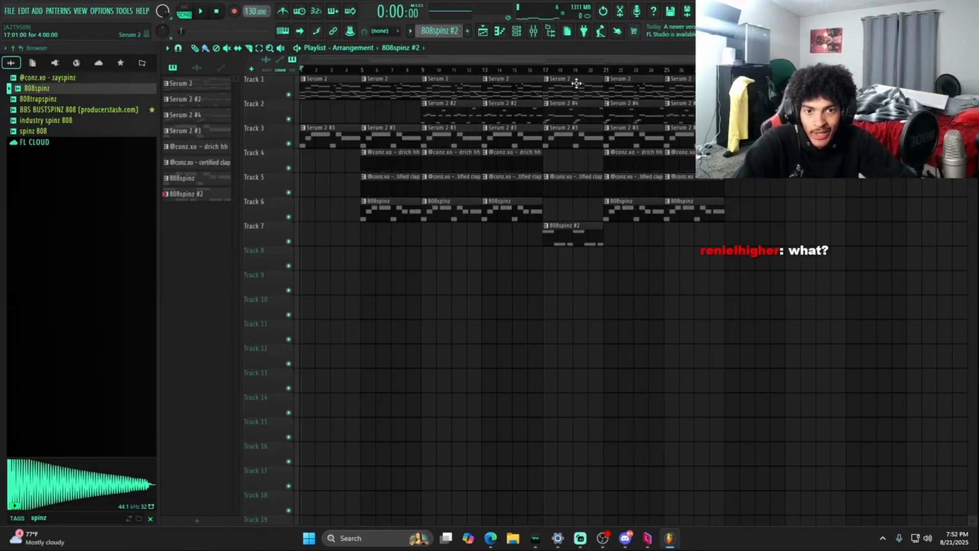
# Delete all clips from bar 17 onward and repeat the section from bar 9 to bar 17 six more times
pyautogui.moveTo(767, 294); pyautogui.dragTo(557, 62)
pyautogui.press('Delete')
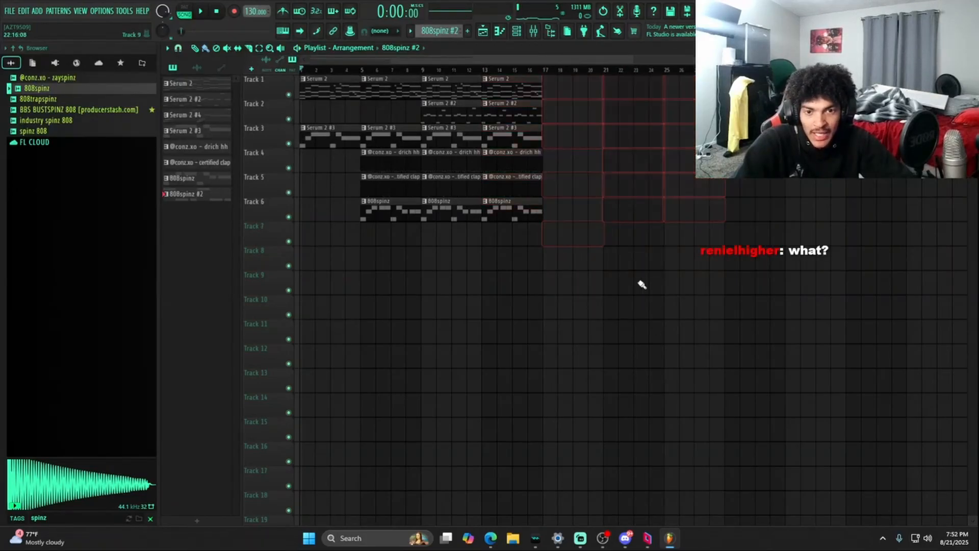
pyautogui.moveTo(641, 270); pyautogui.dragTo(445, 62)
pyautogui.hotkey('ctrl', 'b')
pyautogui.hotkey('ctrl', 'b')
pyautogui.hotkey('ctrl', 'b')
pyautogui.hotkey('ctrl', 'b')
pyautogui.hotkey('ctrl', 'b')
pyautogui.hotkey('ctrl', 'b')
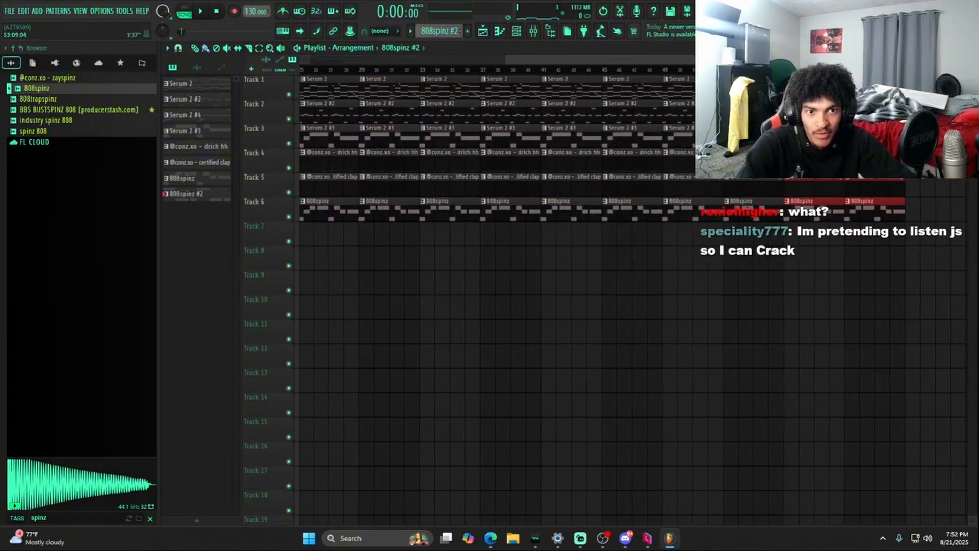
# Delete the drich hh clip at bar 25 on Track 4 and the Serum 2 #3 clip at bar 33 on Track 3
pyautogui.moveTo(621, 56); pyautogui.dragTo(591, 61)
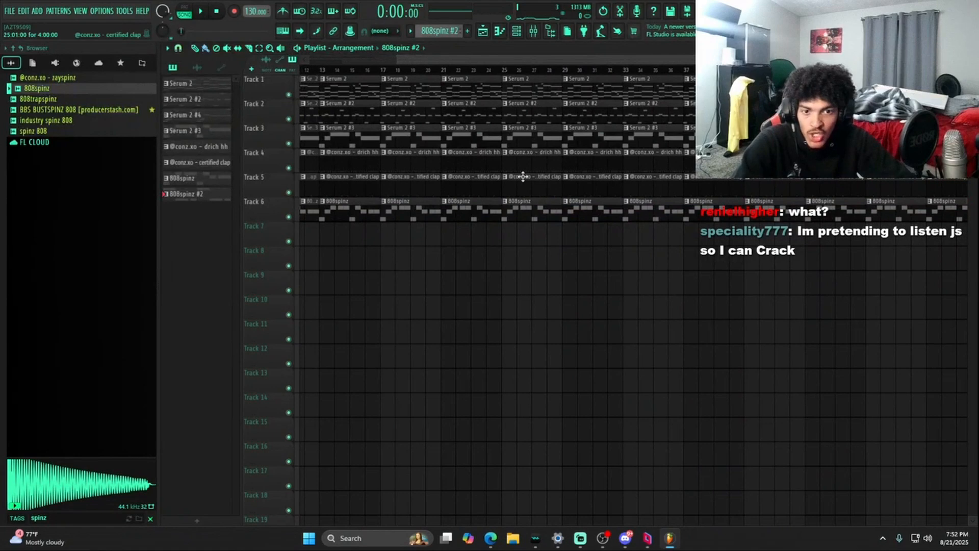
pyautogui.rightClick(530, 169)
pyautogui.rightClick(655, 136)
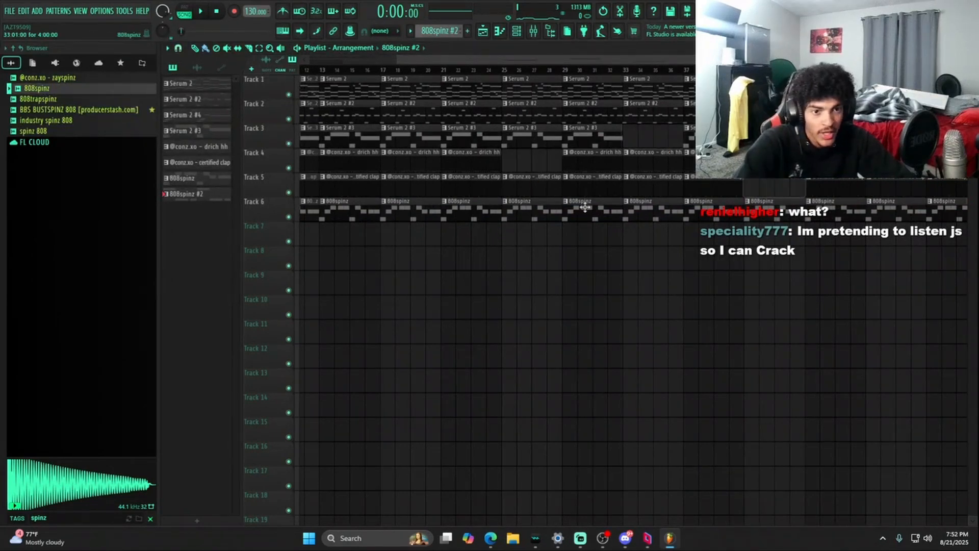
# Replace the Serum 2 #3 clip at bar 25 on Track 3 with a Serum 2 #4 clip
pyautogui.rightClick(529, 143)
pyautogui.moveTo(216, 116); pyautogui.dragTo(545, 136)
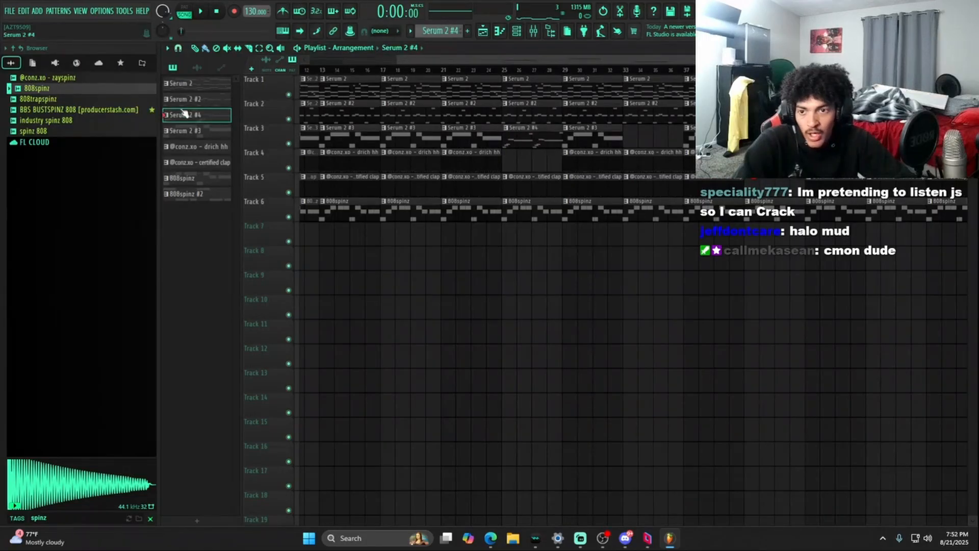
pyautogui.moveTo(194, 103); pyautogui.dragTo(535, 288)
pyautogui.rightClick(538, 287)
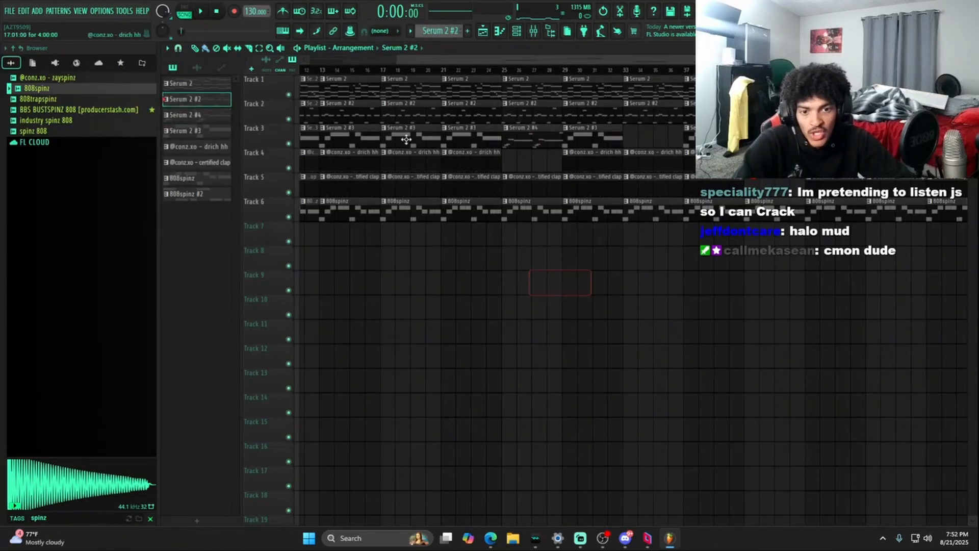
pyautogui.scroll(-2, 501, 71)
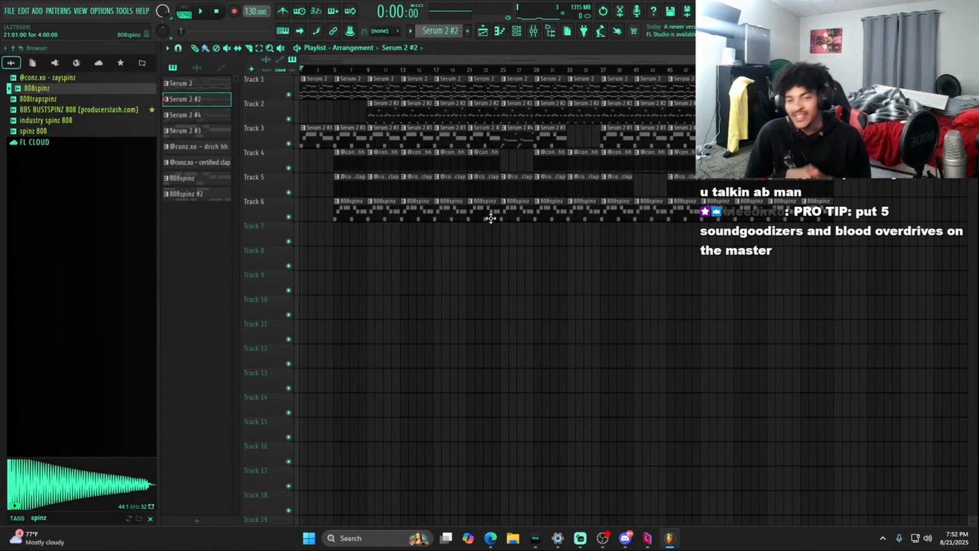
pyautogui.click(535, 32)
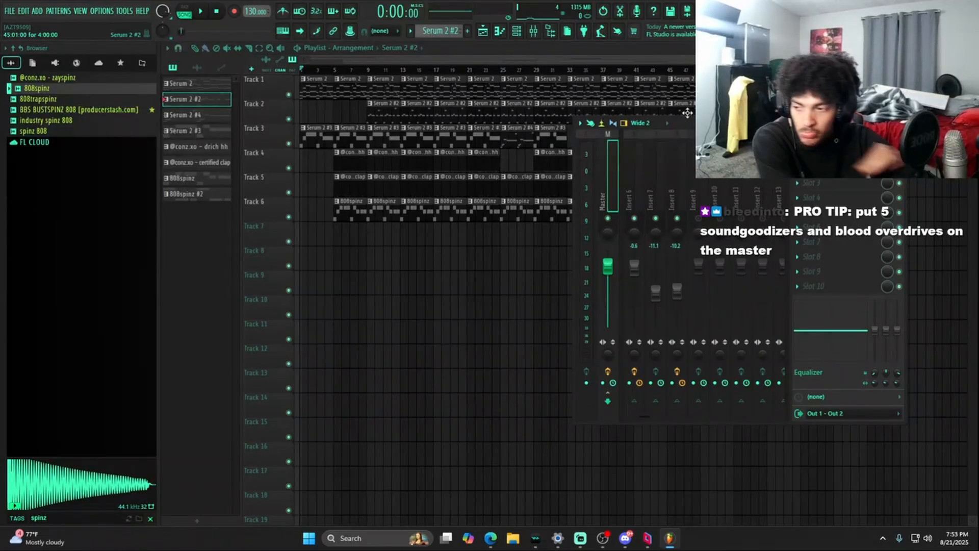
pyautogui.click(899, 122)
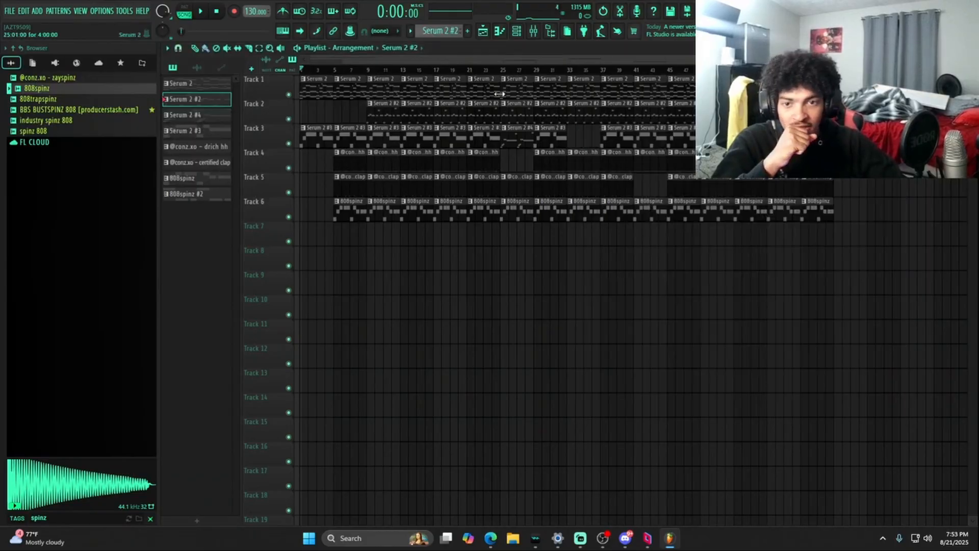
pyautogui.scroll(5, 375, 58)
pyautogui.moveTo(374, 58); pyautogui.dragTo(244, 51)
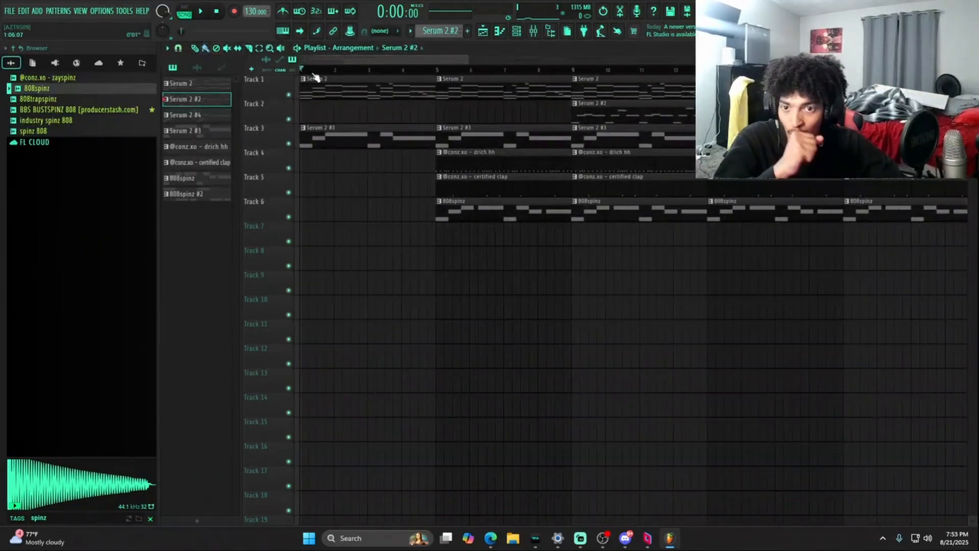
pyautogui.scroll(3, 321, 74)
pyautogui.scroll(-5, 359, 72)
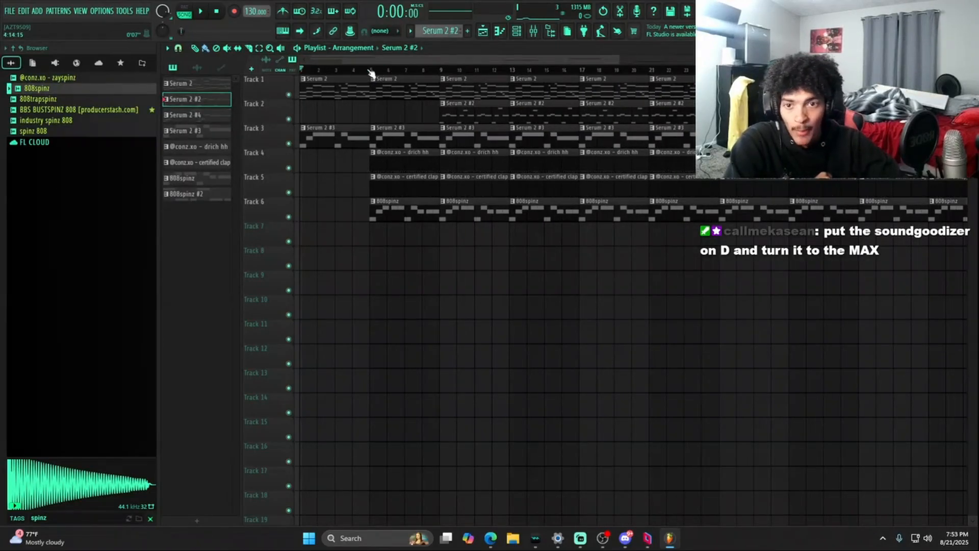
pyautogui.scroll(-2, 370, 73)
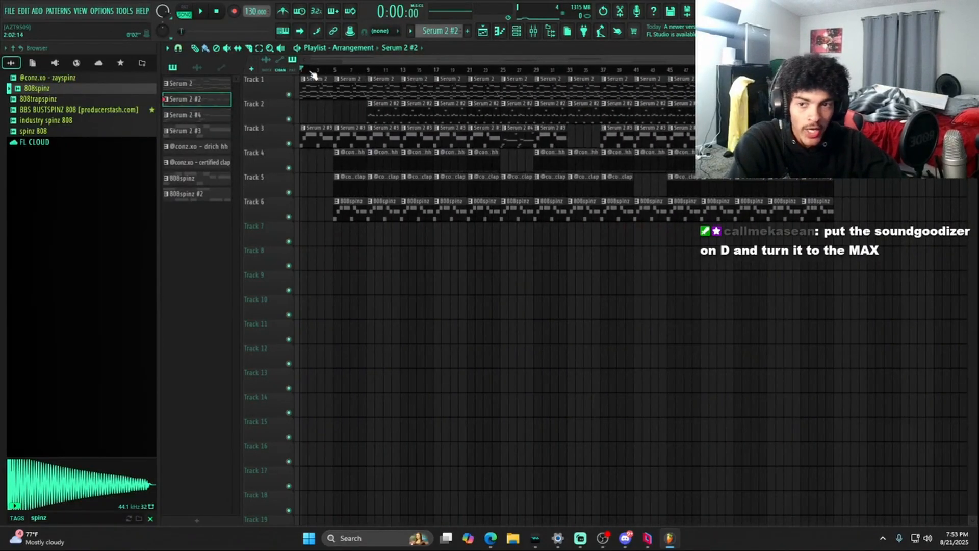
# Solo Track 1 and listen to its Serum 2 clip from bar 1
pyautogui.scroll(5, 313, 75)
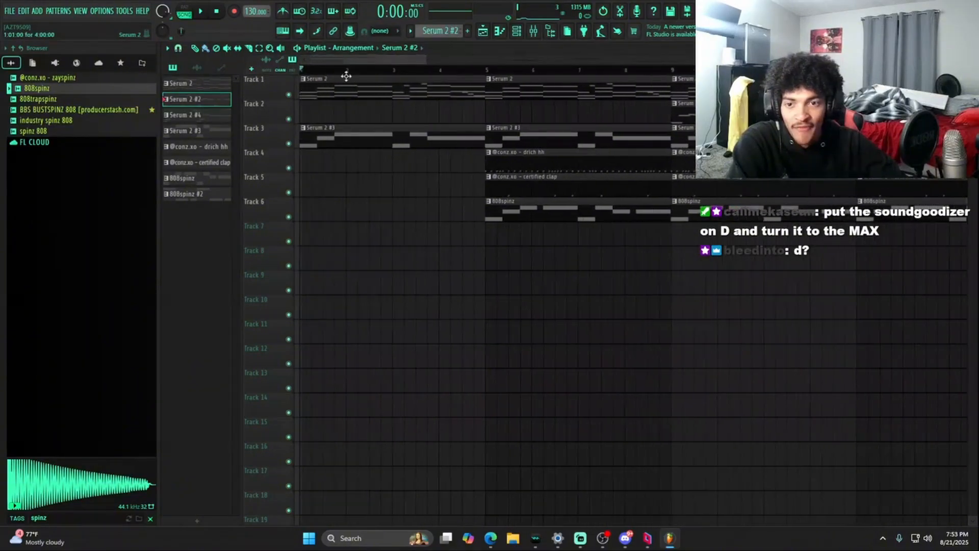
pyautogui.rightClick(289, 95)
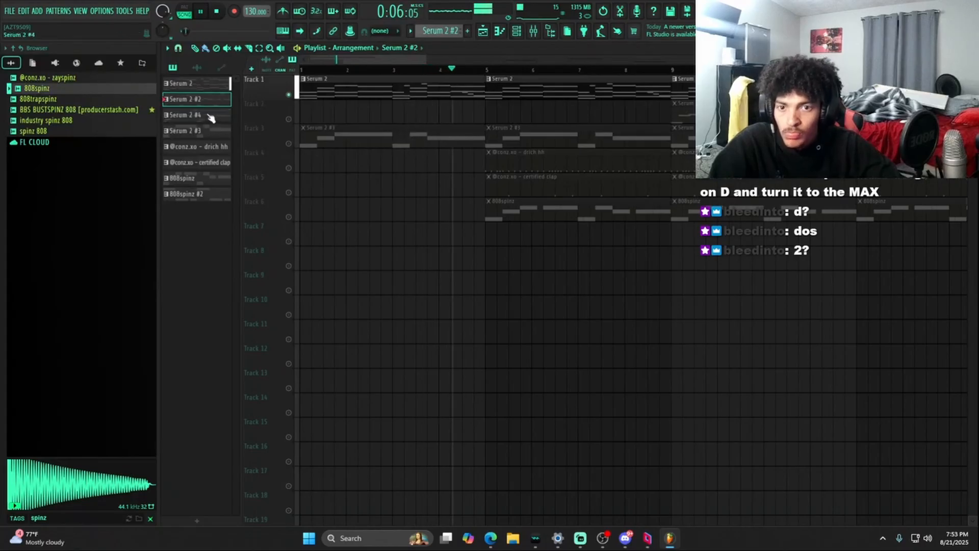
pyautogui.press('space')
# Select Insert 6 in the mixer, play the soloed Track 1 melody to check its level, and close the mixer
pyautogui.click(533, 32)
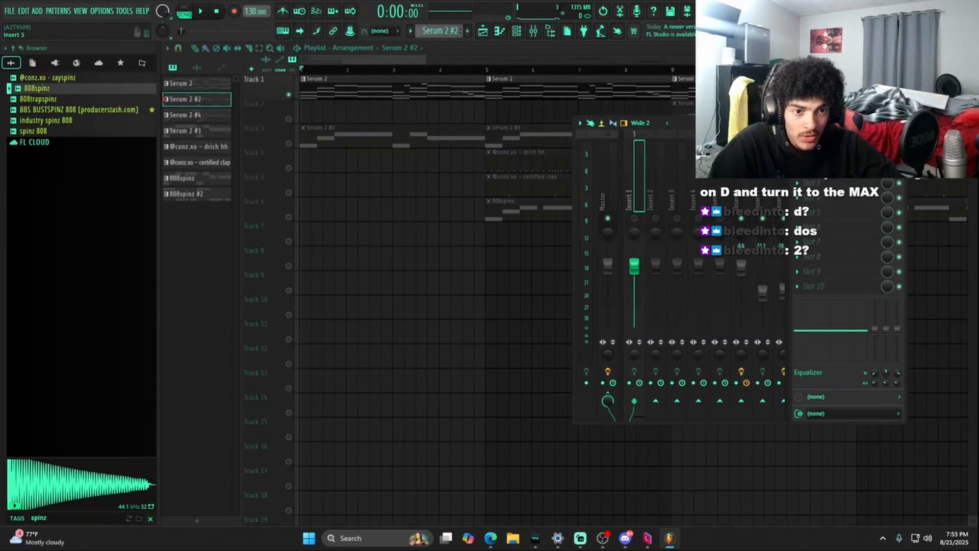
pyautogui.click(741, 266)
pyautogui.press('space')
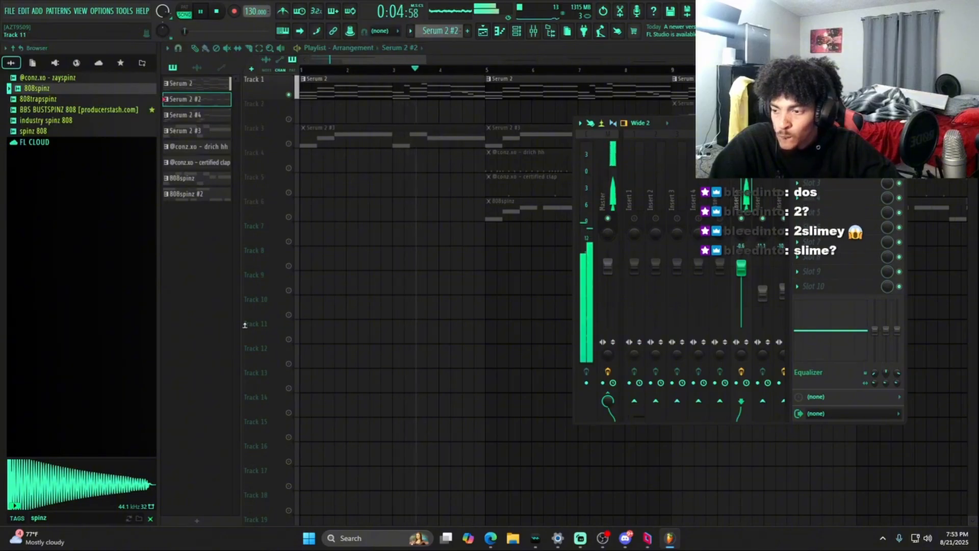
pyautogui.press('space')
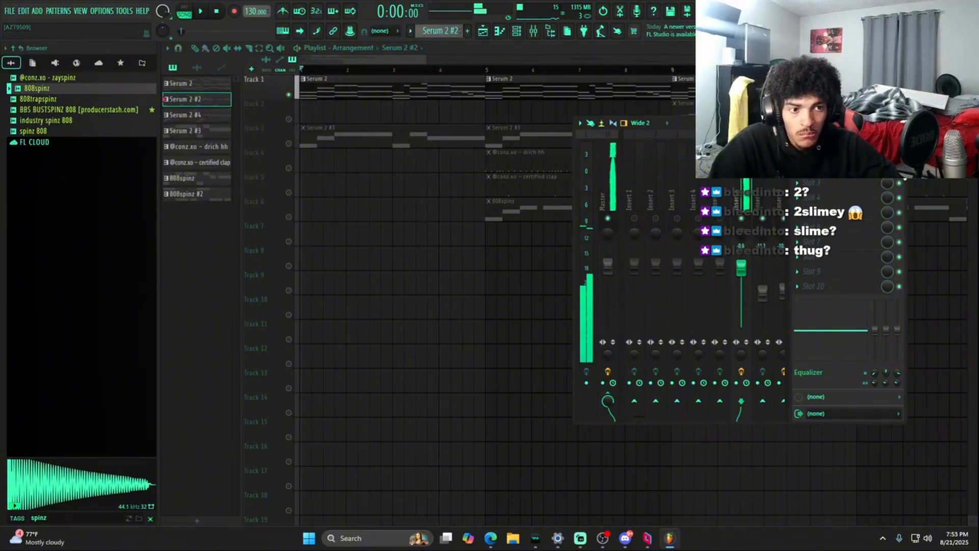
pyautogui.press('space')
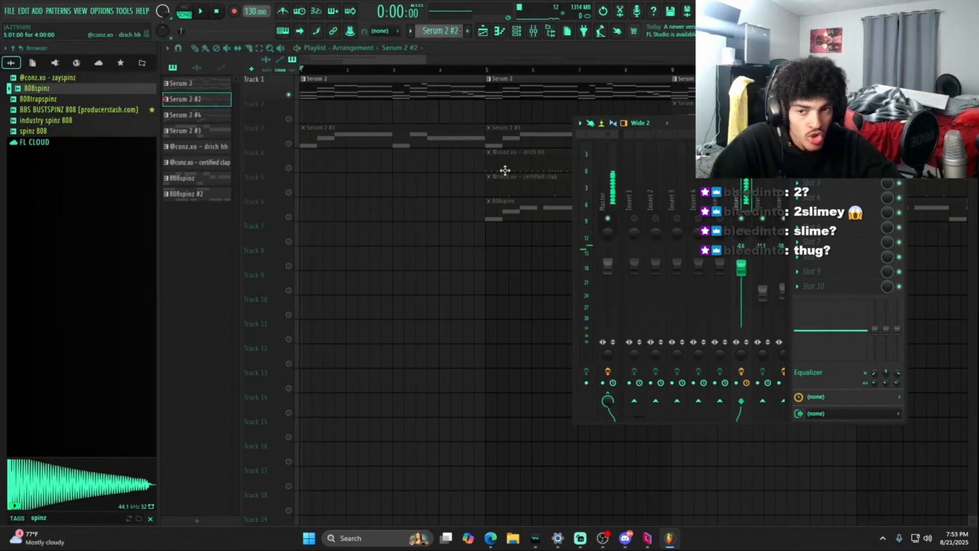
pyautogui.press('F9')
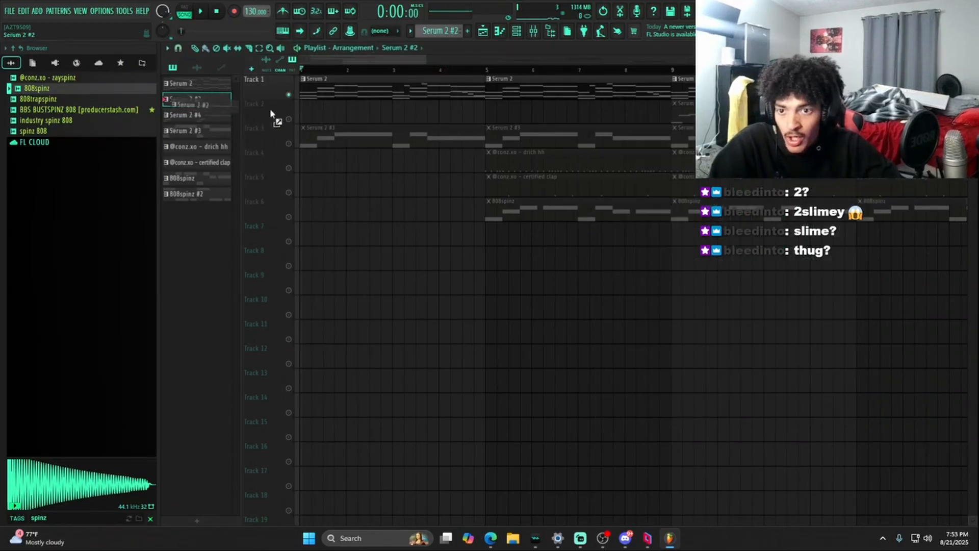
# Solo Track 2 to hear its Serum 2 #2 clip from bar 1, and switch the solo to Track 3
pyautogui.keyDown('ctrl'); pyautogui.click(288, 119); pyautogui.keyUp('ctrl')
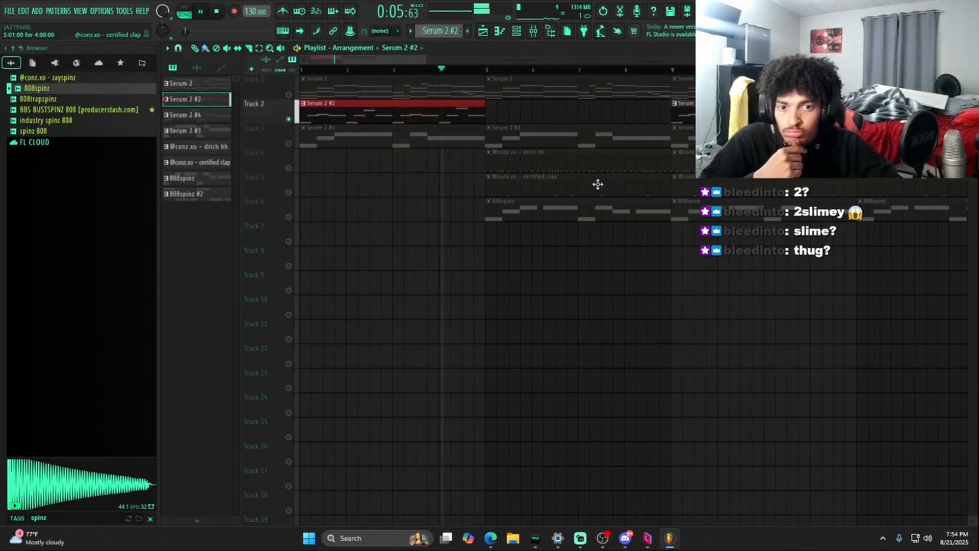
pyautogui.press('space')
pyautogui.click(294, 142)
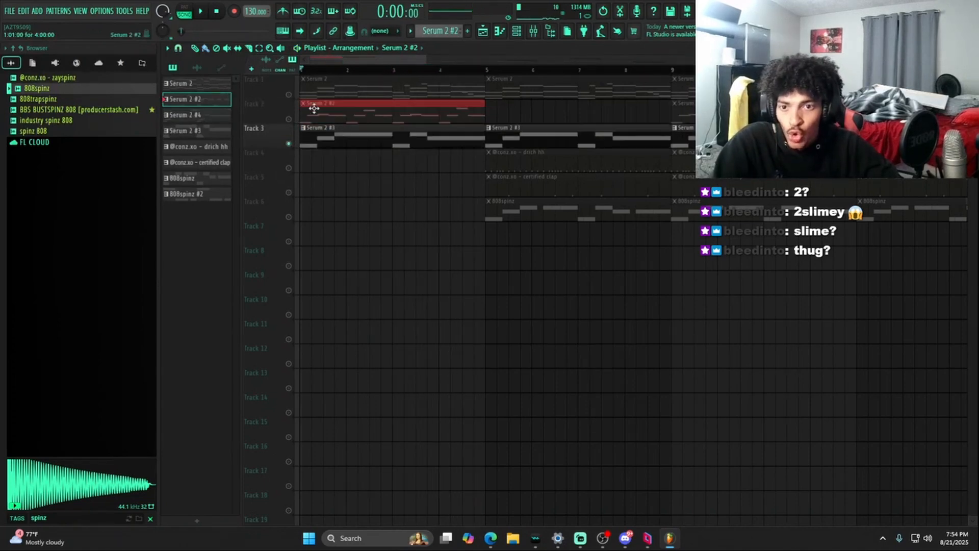
# Listen to the soloed Serum 2 #3 melody on Track 3 from bar 1 and turn the solo off
pyautogui.press('space')
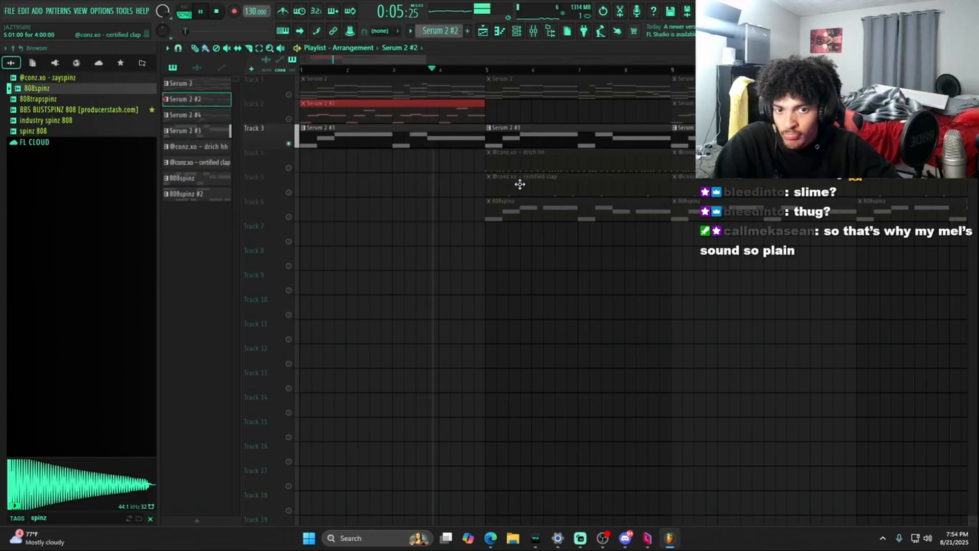
pyautogui.press('space')
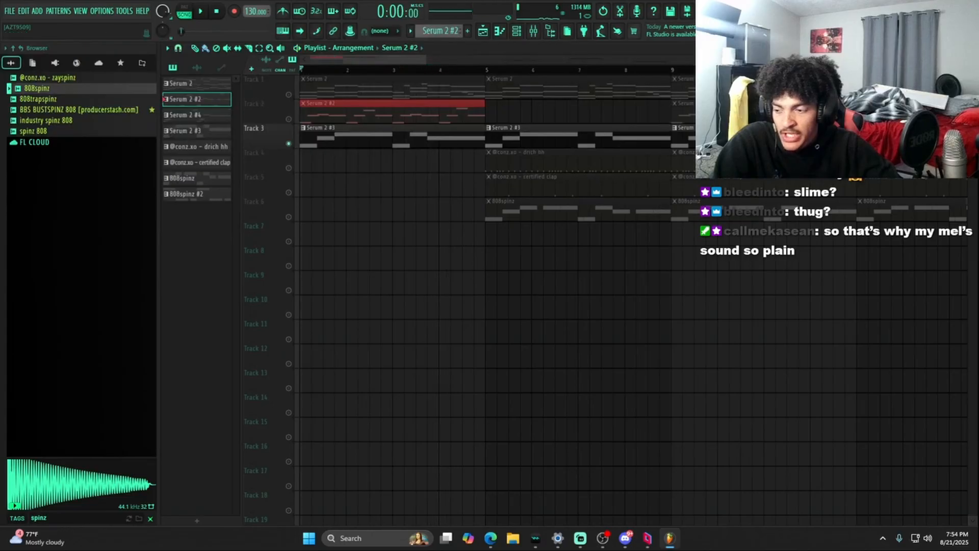
pyautogui.rightClick(288, 143)
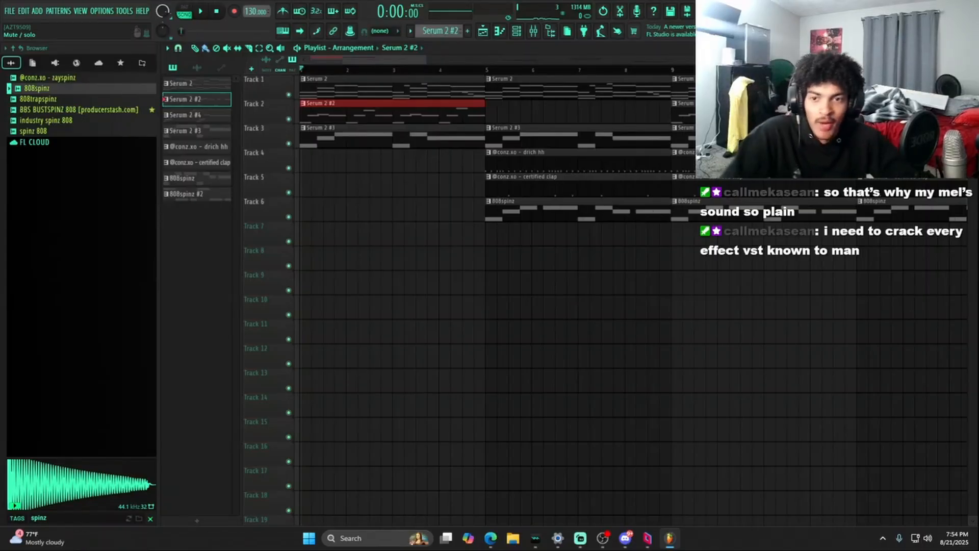
# Place a Serum 2 #4 clip at bar 1 on Track 4, and solo that track to hear it
pyautogui.scroll(3, 318, 65)
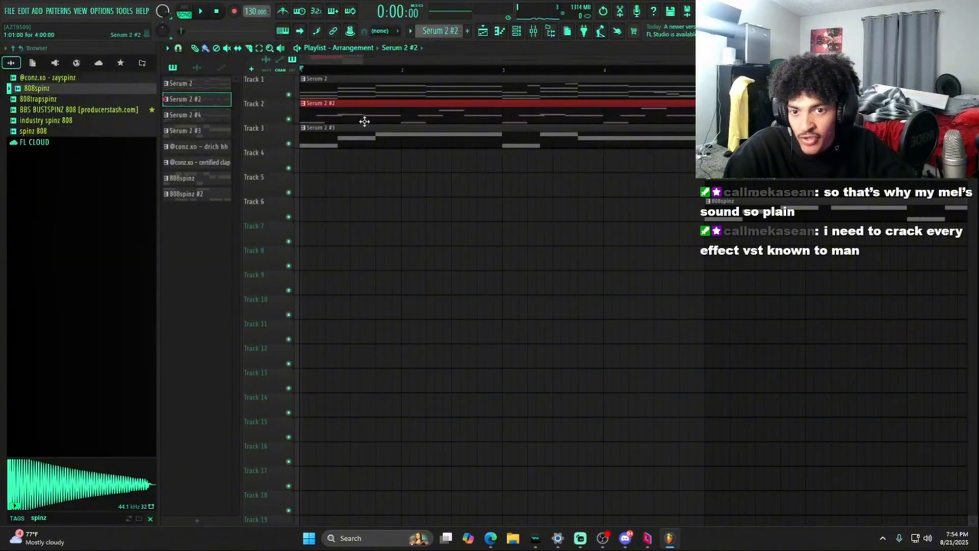
pyautogui.scroll(-5, 383, 73)
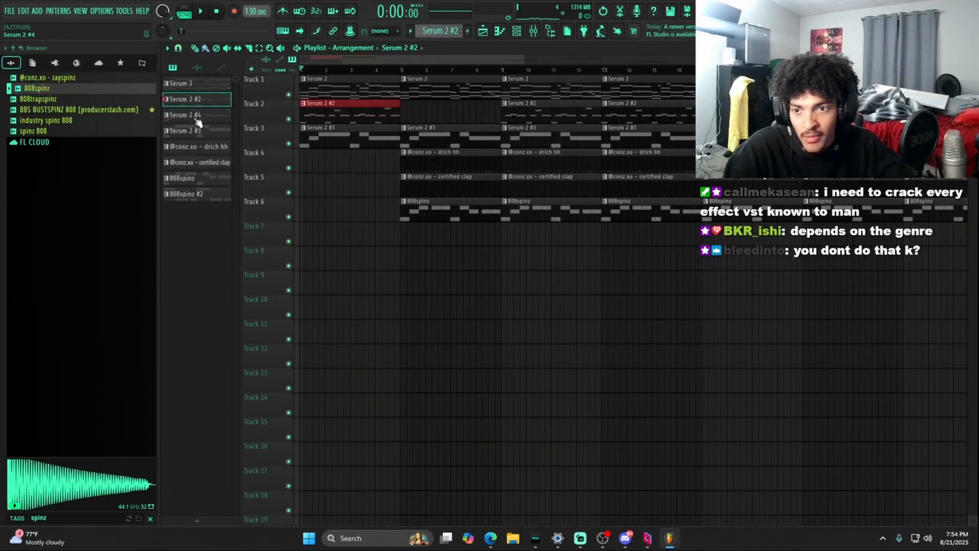
pyautogui.moveTo(197, 122); pyautogui.dragTo(306, 162)
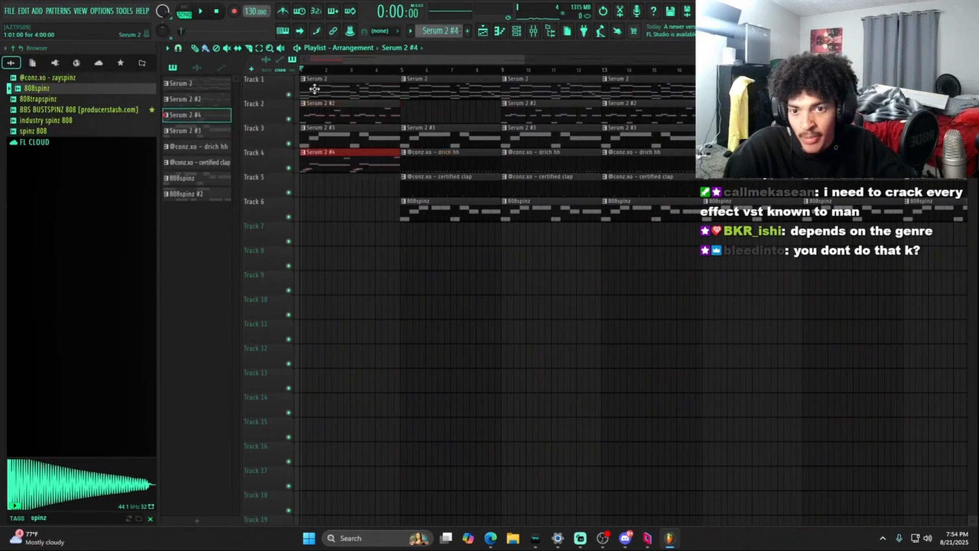
pyautogui.rightClick(289, 168)
pyautogui.press('space')
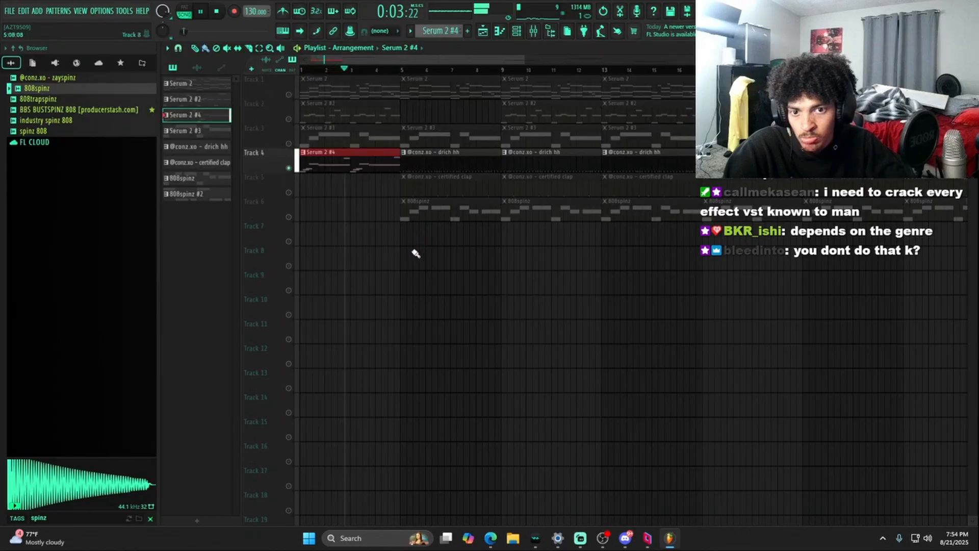
# Try Serum 2 #4 over the drums: add it at bar 5 on Track 7, unsolo Track 4, and delete the bar 5 clips on Tracks 1 and 3
pyautogui.moveTo(432, 224); pyautogui.dragTo(415, 232)
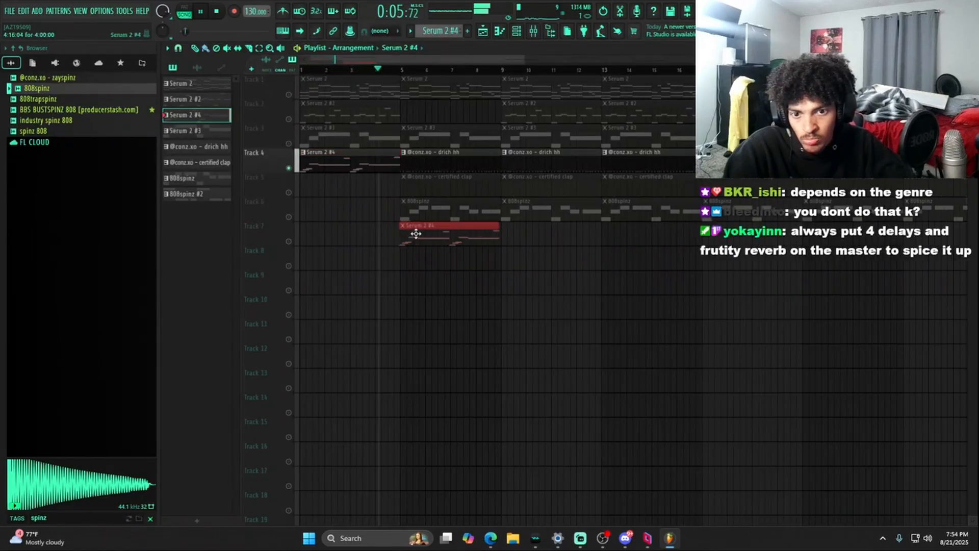
pyautogui.rightClick(288, 168)
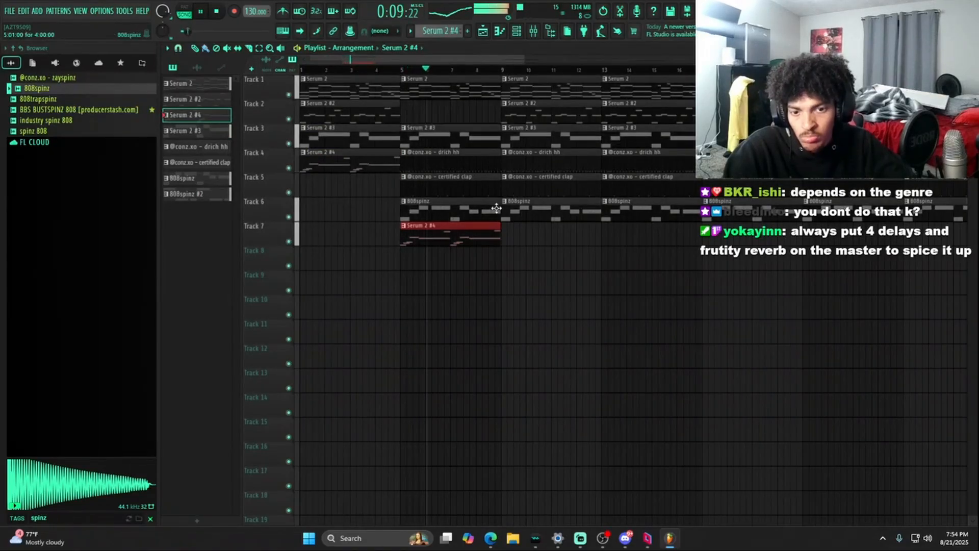
pyautogui.rightClick(469, 137)
pyautogui.rightClick(458, 84)
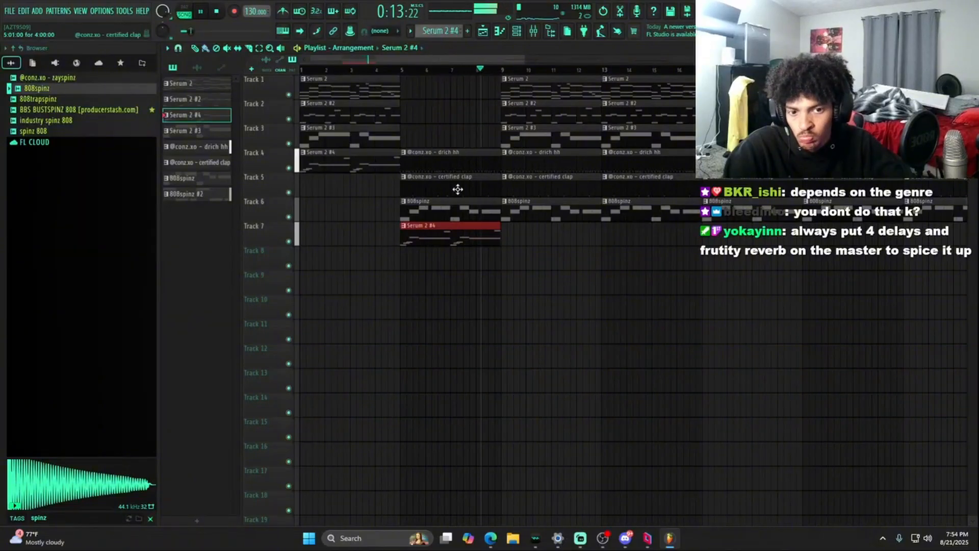
pyautogui.press('space')
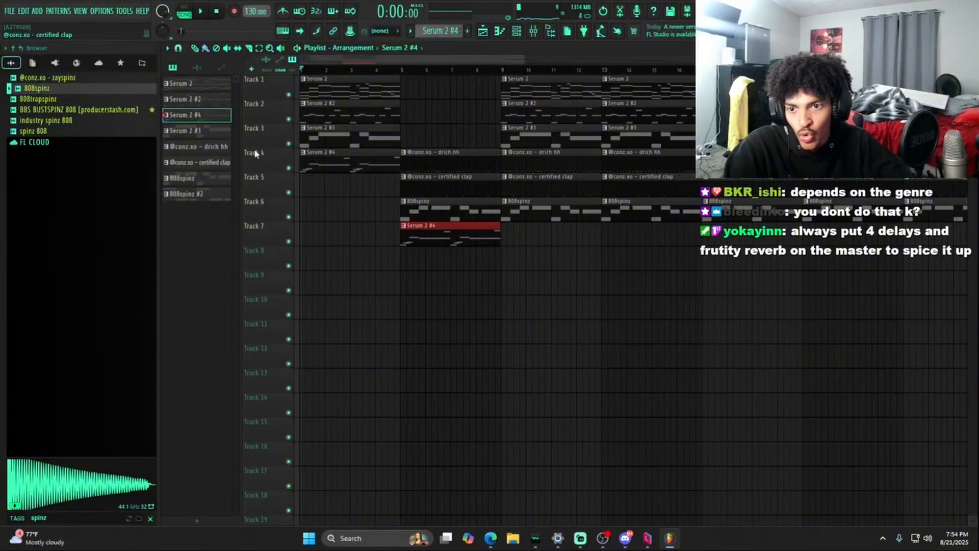
# Solo the Track 4 hi-hats from bar 5 and bring in the Track 5 clap to hear them together
pyautogui.rightClick(287, 164)
pyautogui.click(293, 163)
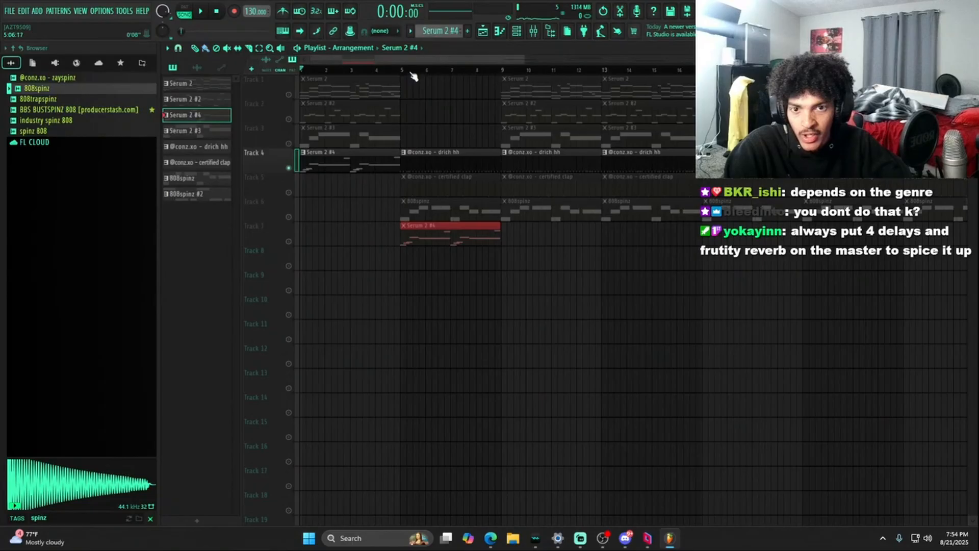
pyautogui.moveTo(413, 72); pyautogui.dragTo(372, 57)
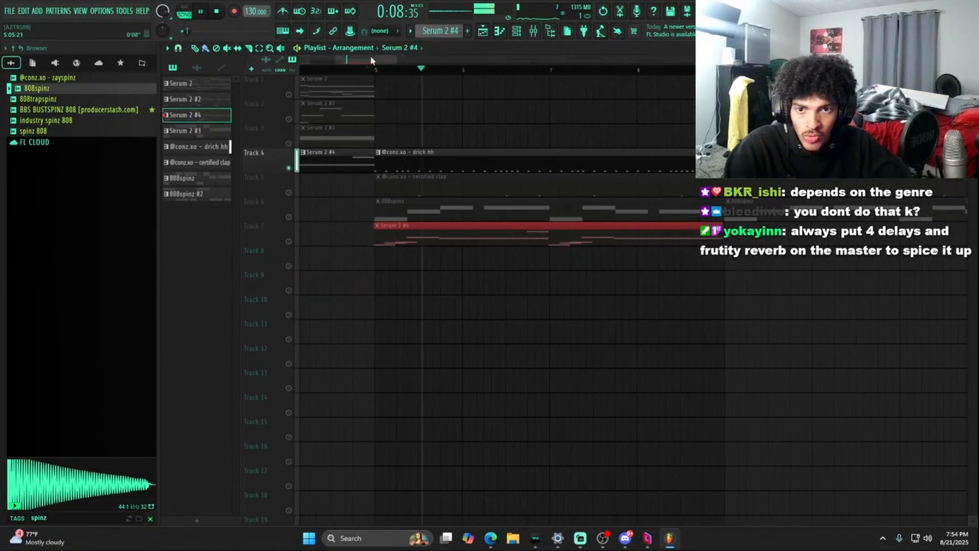
pyautogui.press('space')
pyautogui.click(289, 193)
pyautogui.press('space')
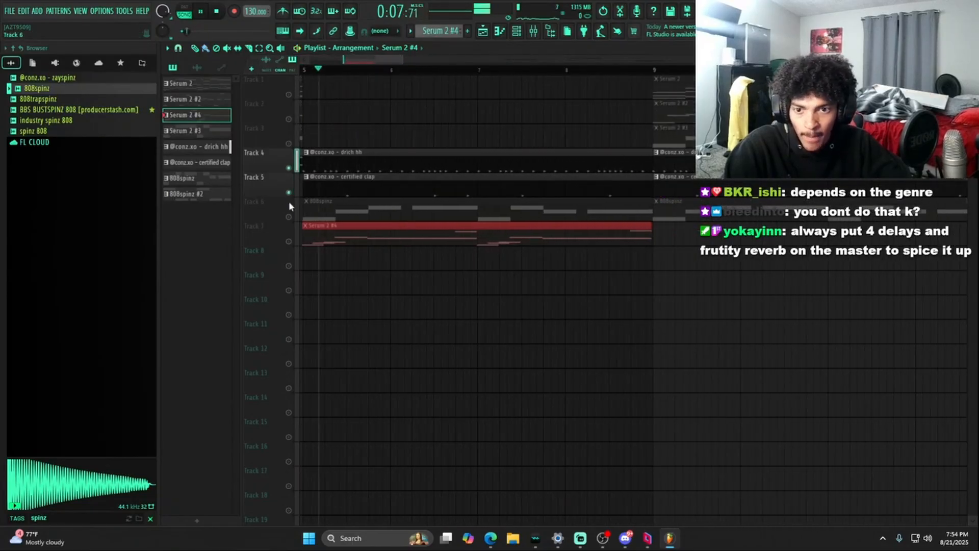
pyautogui.click(304, 74)
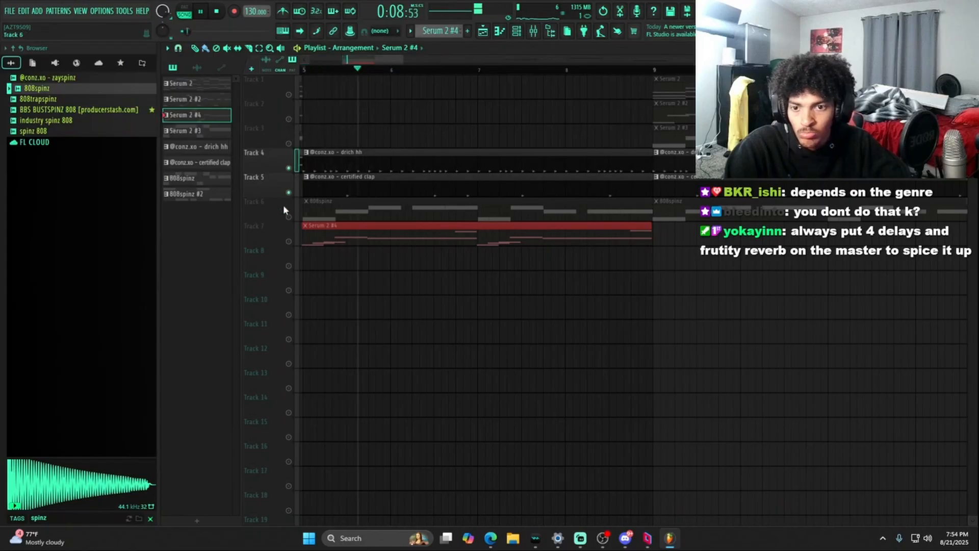
# Add the Track 6 808 to the soloed drums, listen to them from bar 5, and turn the solo off
pyautogui.click(289, 217)
pyautogui.press('space')
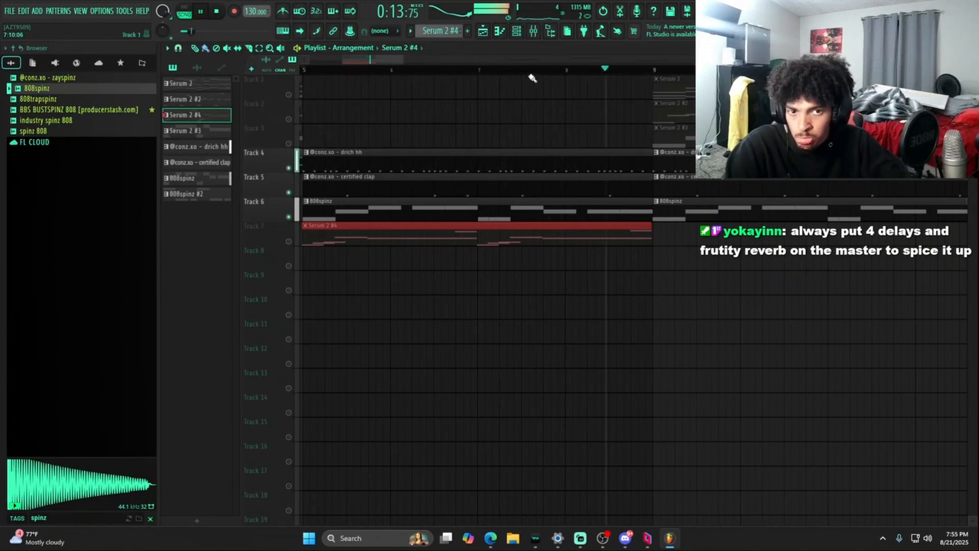
pyautogui.scroll(-5, 533, 73)
pyautogui.press('space')
pyautogui.rightClick(290, 168)
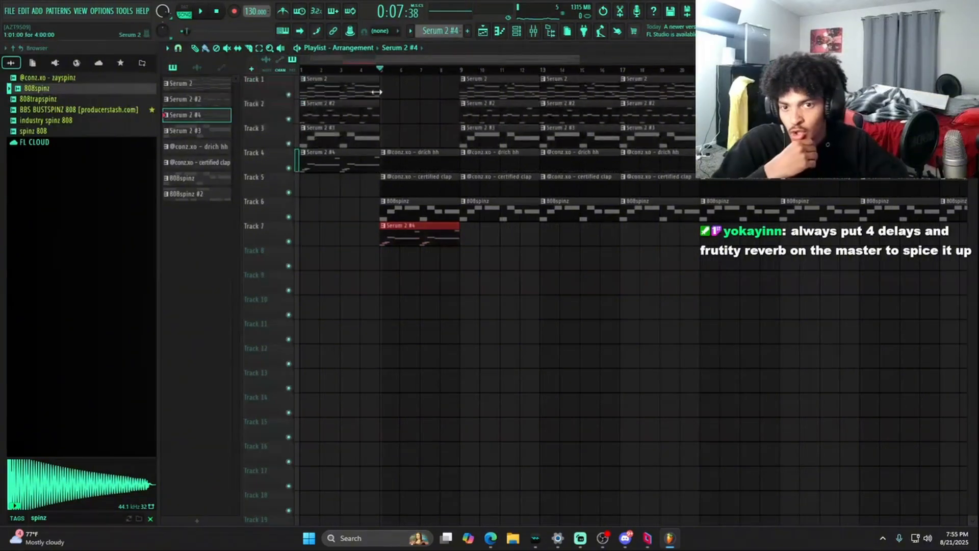
# Delete the Serum 2 #4 clips on Tracks 7 and 4, and duplicate the bar 1 melody clips on Tracks 1 to 3 to bar 5
pyautogui.scroll(-3, 387, 75)
pyautogui.rightClick(368, 237)
pyautogui.moveTo(352, 148); pyautogui.dragTo(317, 78)
pyautogui.hotkey('ctrl', 'b')
pyautogui.rightClick(319, 162)
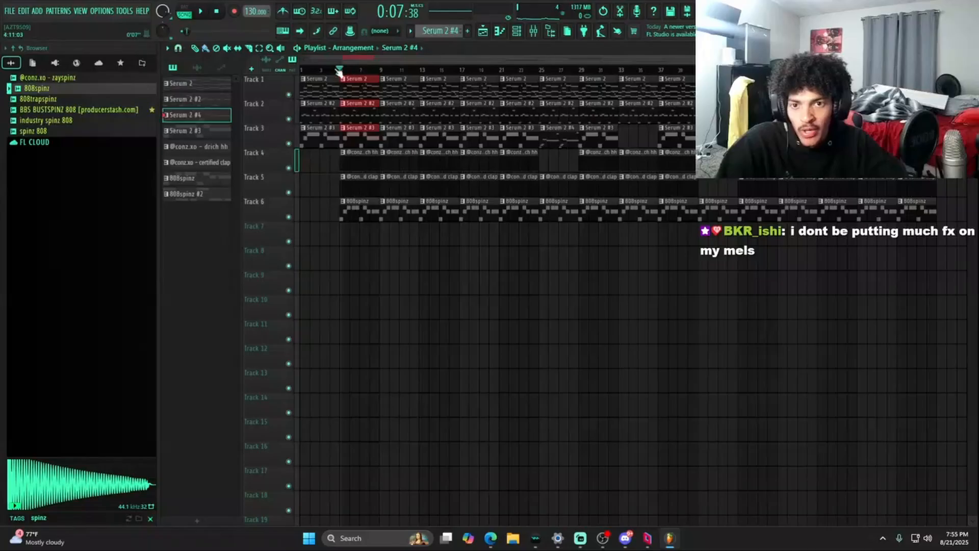
# Remove and re-place the Serum 2 #2 clip at bar 5 on Track 2, and delete the one at bar 1
pyautogui.scroll(2, 336, 71)
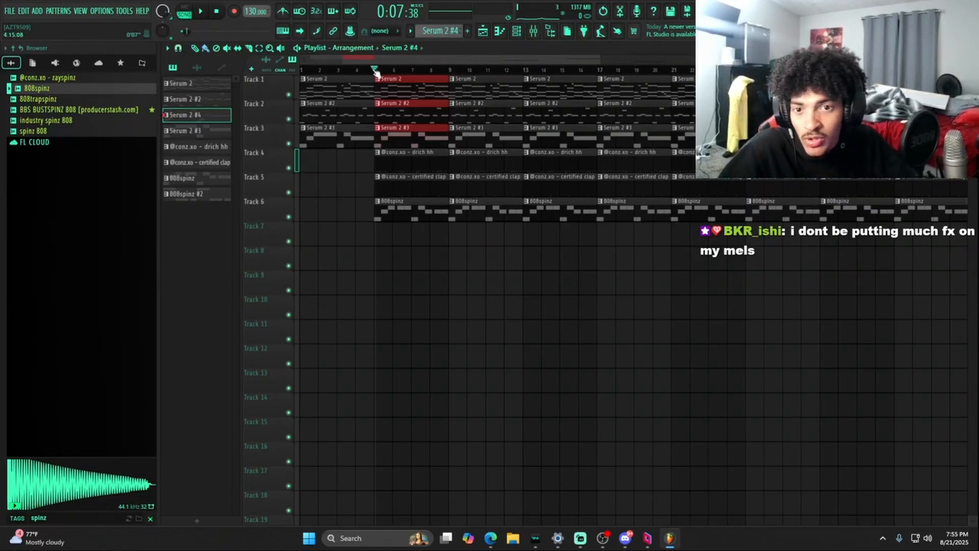
pyautogui.moveTo(378, 60); pyautogui.dragTo(384, 57)
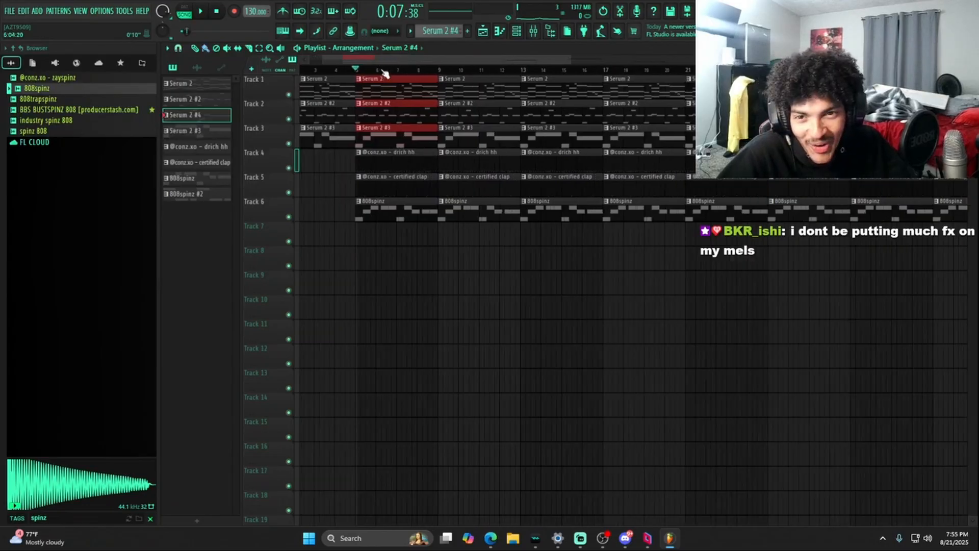
pyautogui.scroll(3, 382, 166)
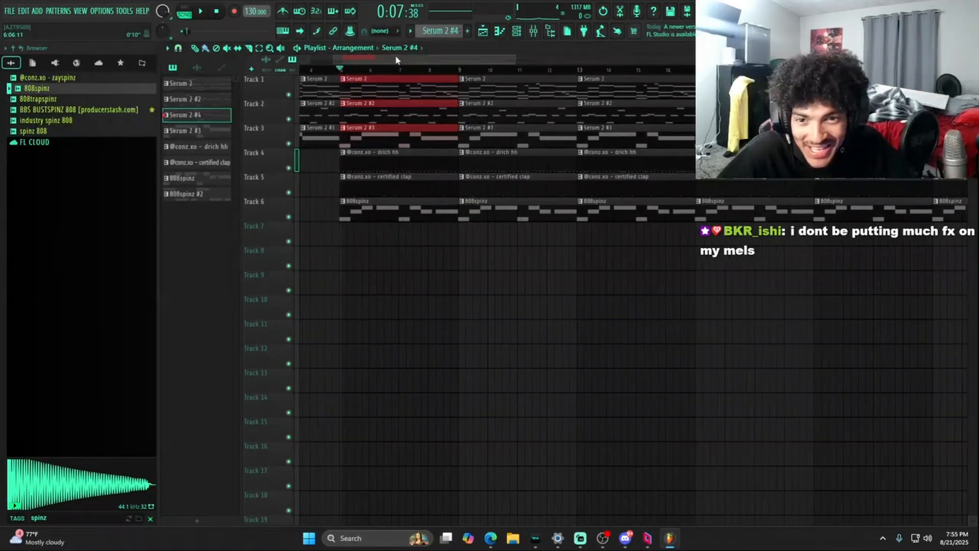
pyautogui.rightClick(400, 120)
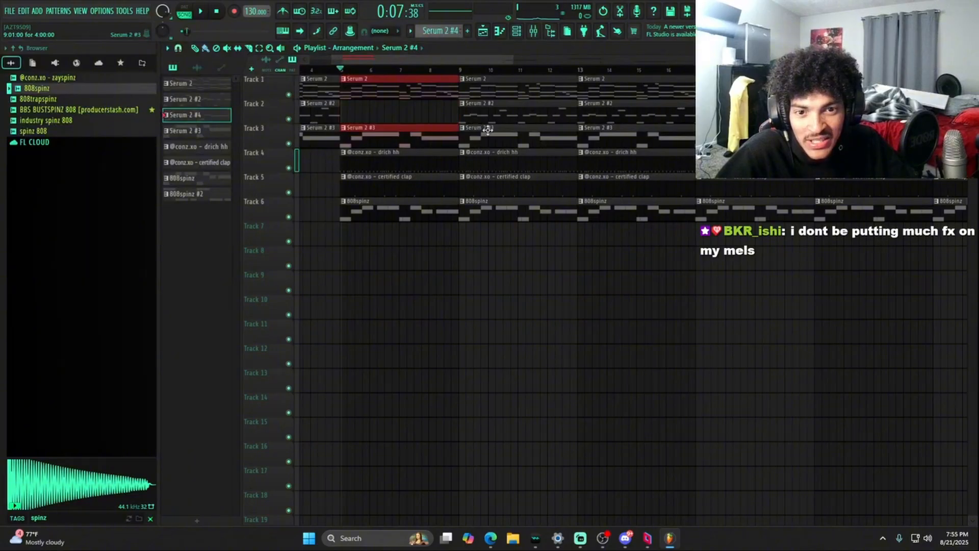
pyautogui.click(496, 120)
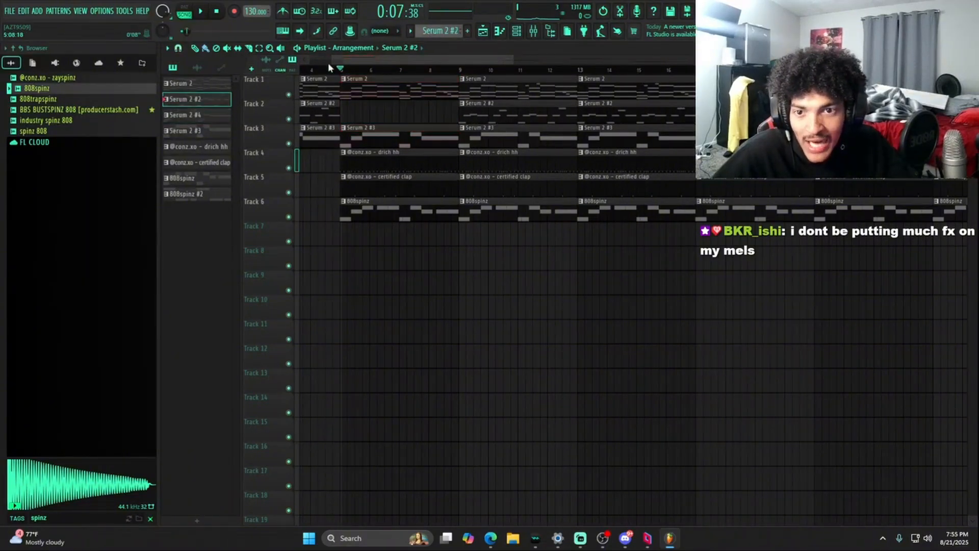
pyautogui.scroll(4, 332, 115)
pyautogui.click(365, 116)
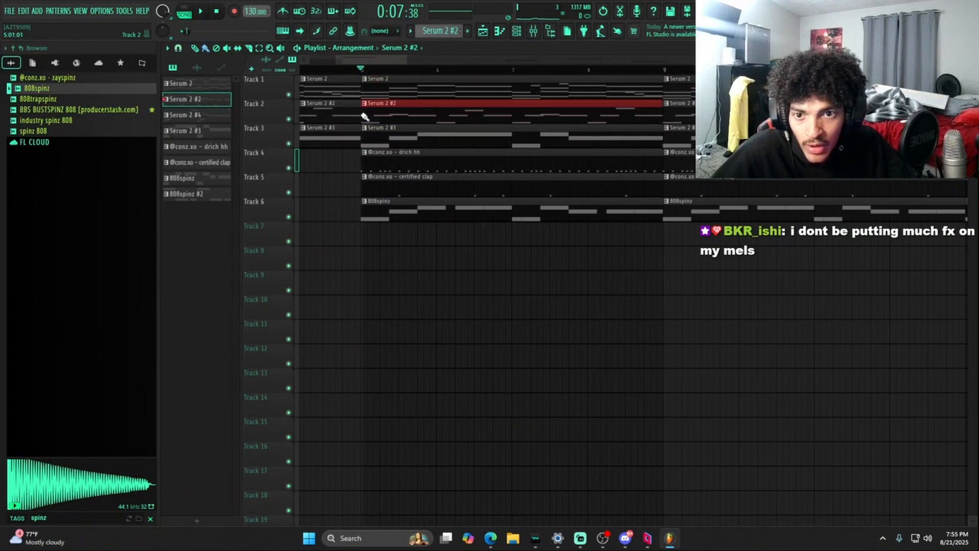
pyautogui.rightClick(331, 113)
pyautogui.scroll(-4, 399, 74)
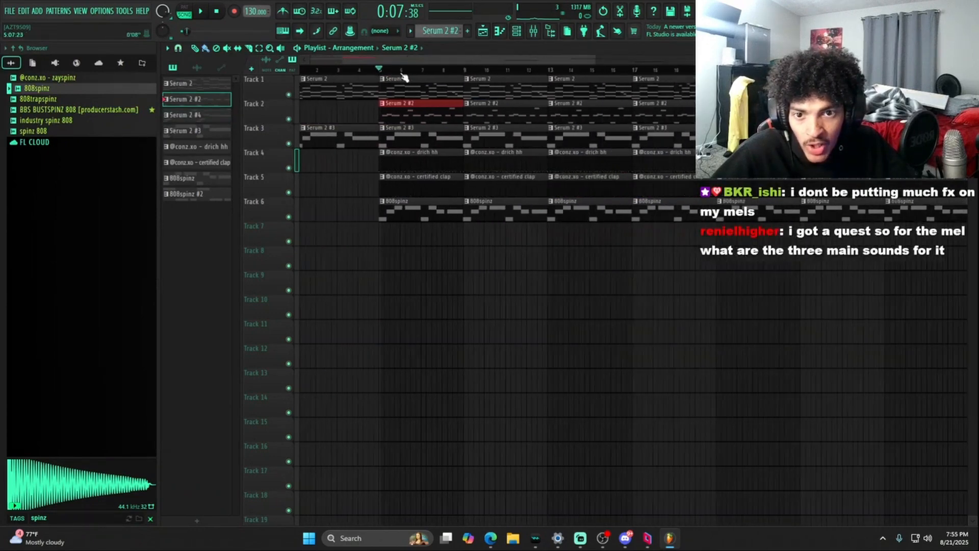
# Delete the Serum 2 #2 clip at bar 9 on Track 2 and place the same pattern back there
pyautogui.scroll(3, 491, 78)
pyautogui.rightClick(490, 113)
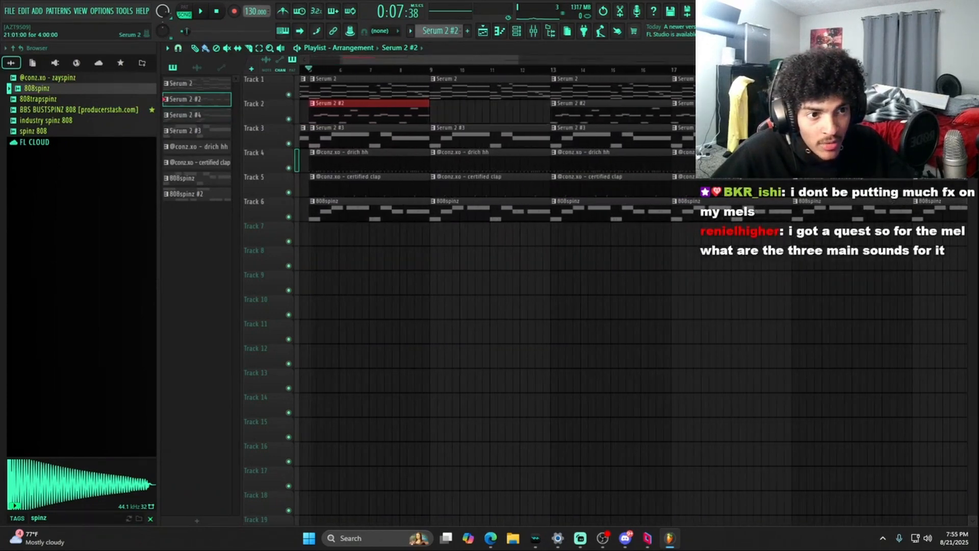
pyautogui.scroll(-2, 856, 81)
pyautogui.scroll(3, 482, 76)
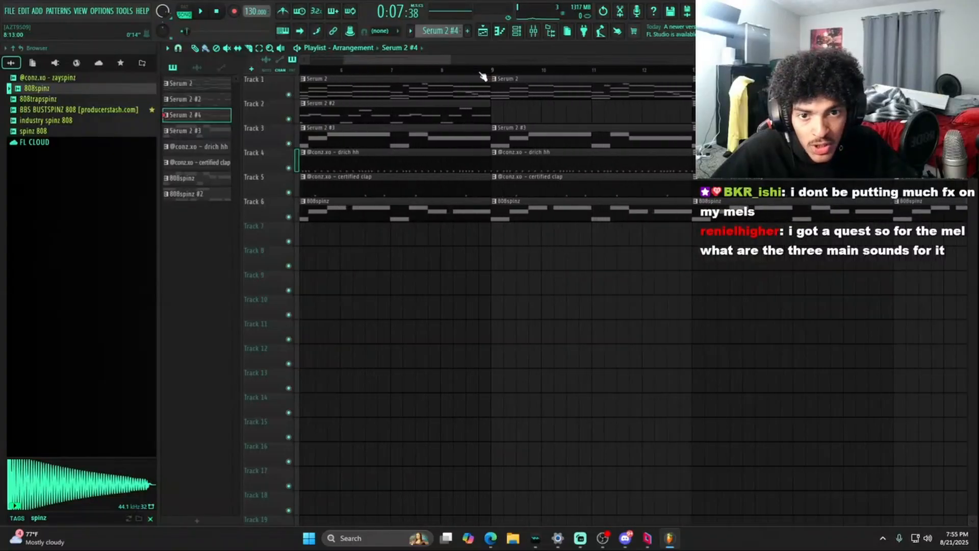
pyautogui.click(479, 118)
pyautogui.click(494, 115)
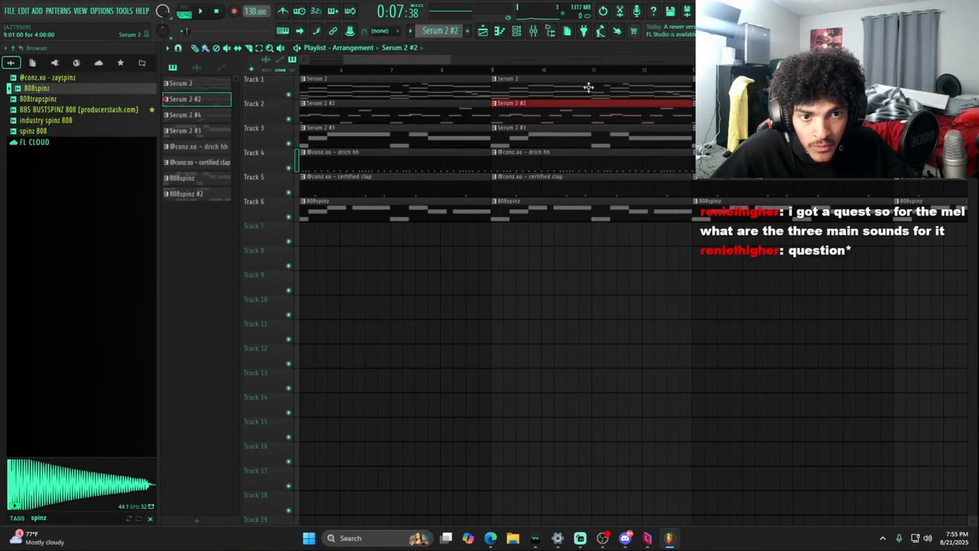
# Delete the Serum 2 #2 clips at bars 13 and 17 on Track 2, and place a Serum 2 #4 clip at bar 13
pyautogui.scroll(-3, 856, 82)
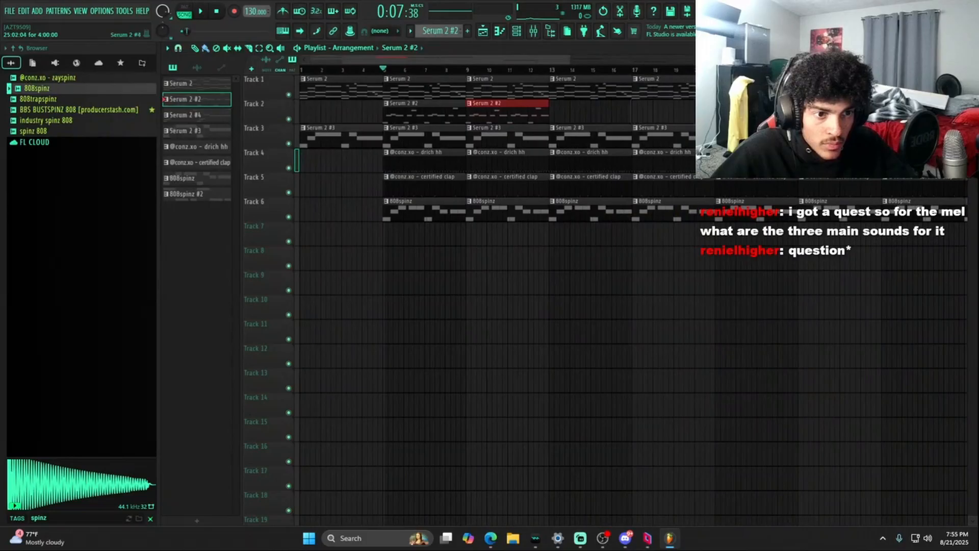
pyautogui.click(560, 109)
# Shorten the hi-hat clips at bars 5 and 9 on Track 4 to about three and a half bars each
pyautogui.scroll(4, 557, 86)
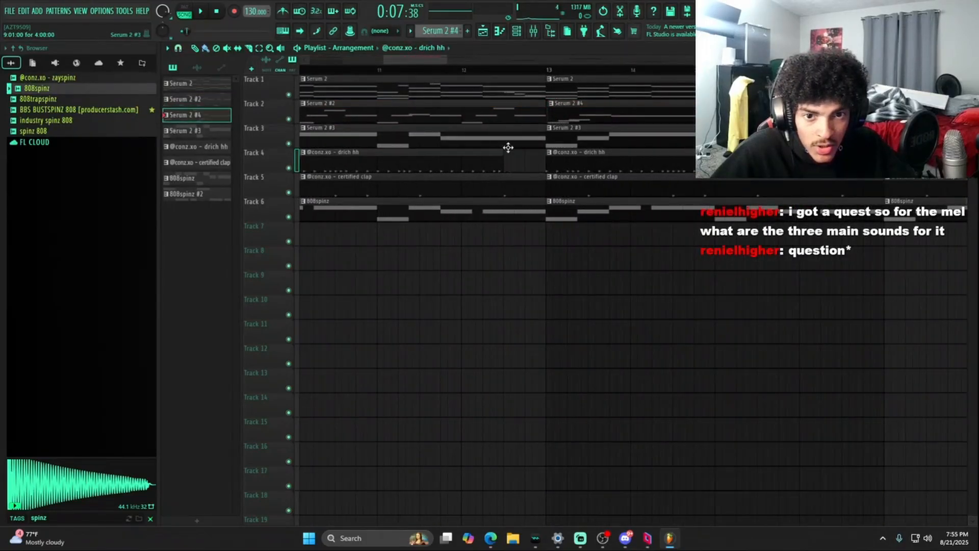
pyautogui.scroll(-5, 516, 77)
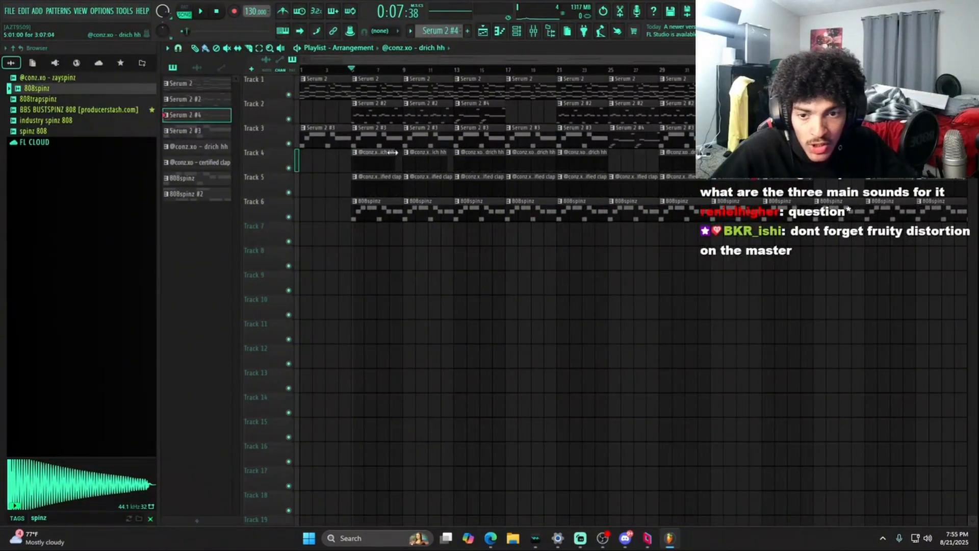
# Shorten the clap clip at bar 9 on Track 5 to about three bars, and trim the bar 13 hi-hat clip to start at bar 14
pyautogui.scroll(-4, 448, 179)
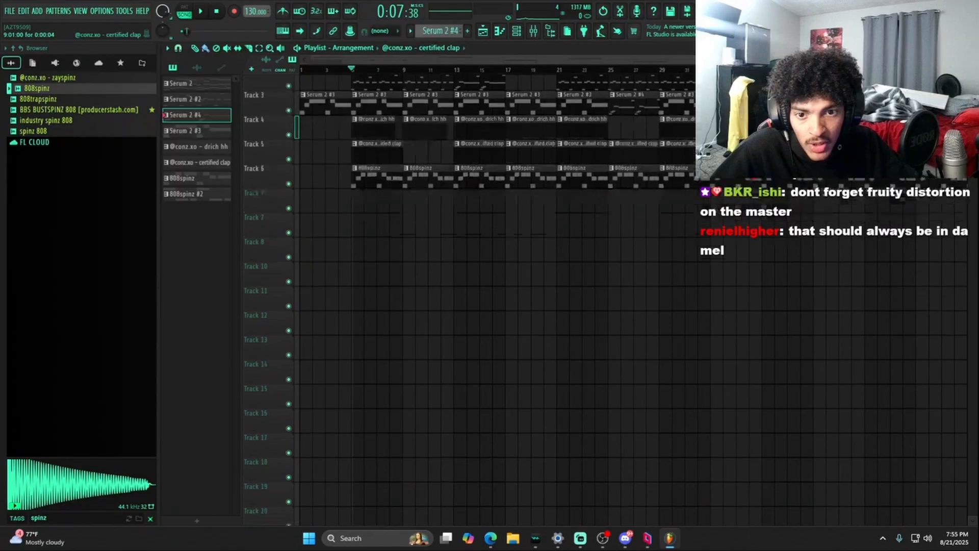
pyautogui.hotkey('ctrl', 'z')
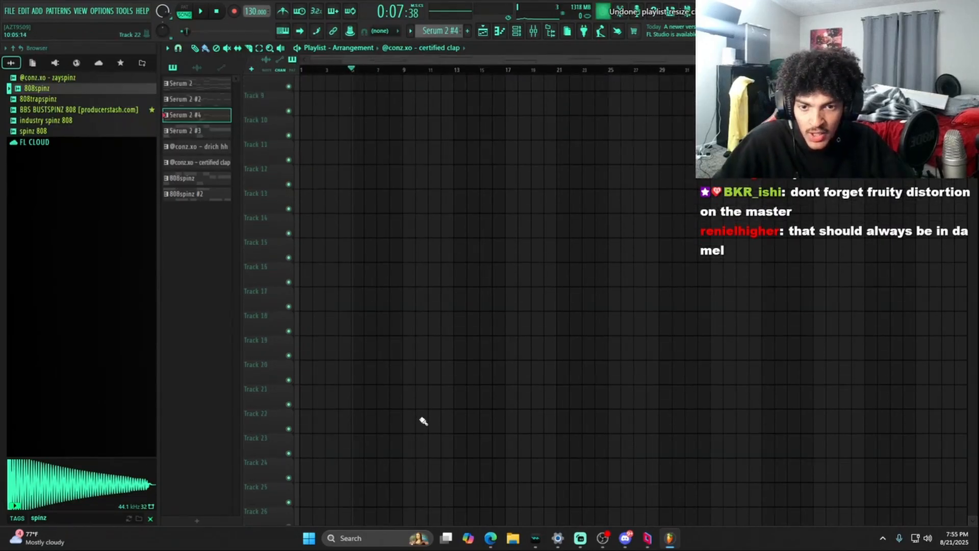
pyautogui.scroll(5, 441, 227)
pyautogui.scroll(3, 421, 65)
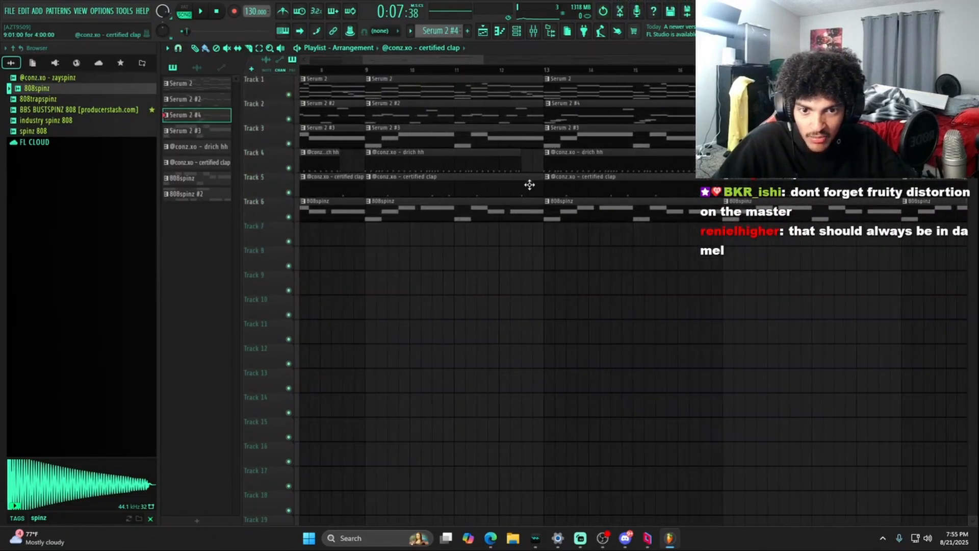
pyautogui.scroll(-3, 513, 81)
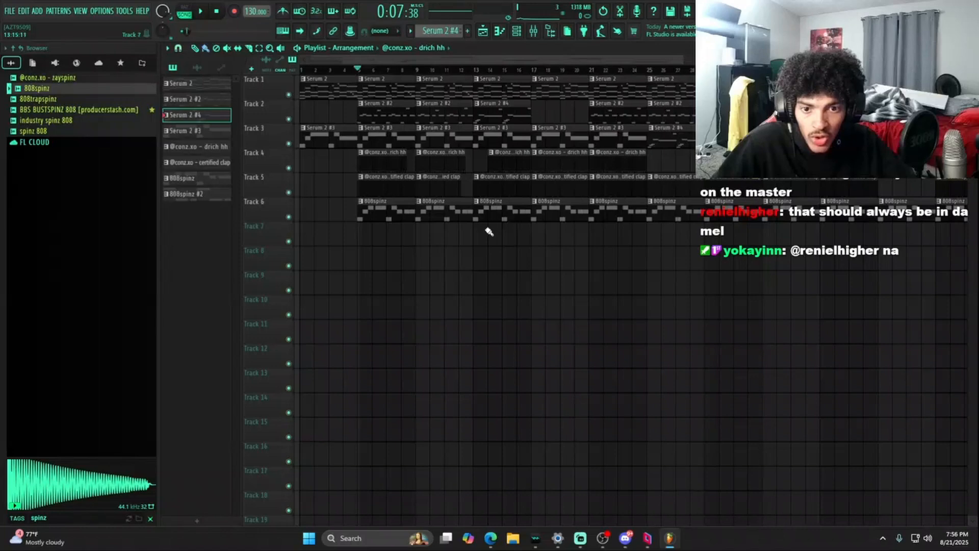
# Replace the 808spinz clips at bars 13 and 17 on Track 6 with 808spinz #2 clips
pyautogui.rightClick(494, 212)
pyautogui.rightClick(581, 220)
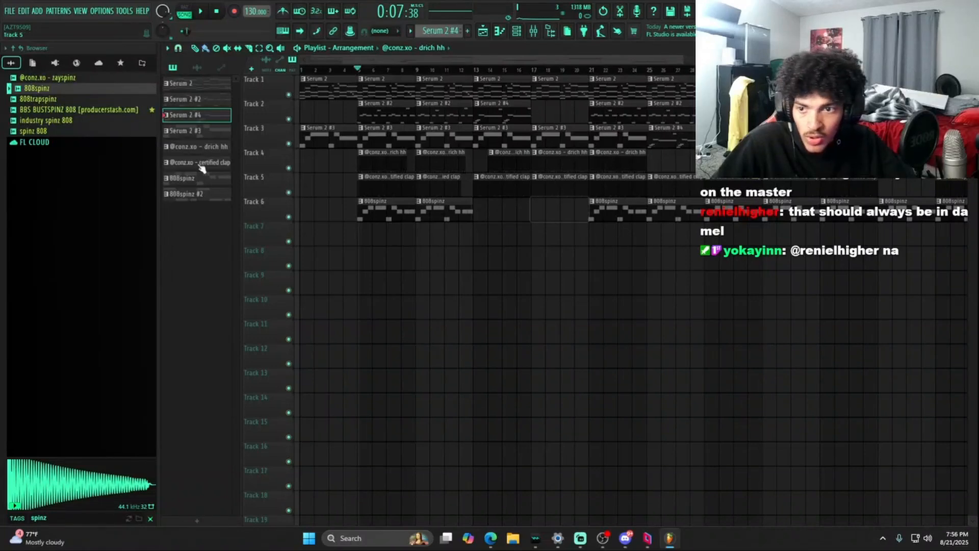
pyautogui.moveTo(182, 196); pyautogui.dragTo(486, 211)
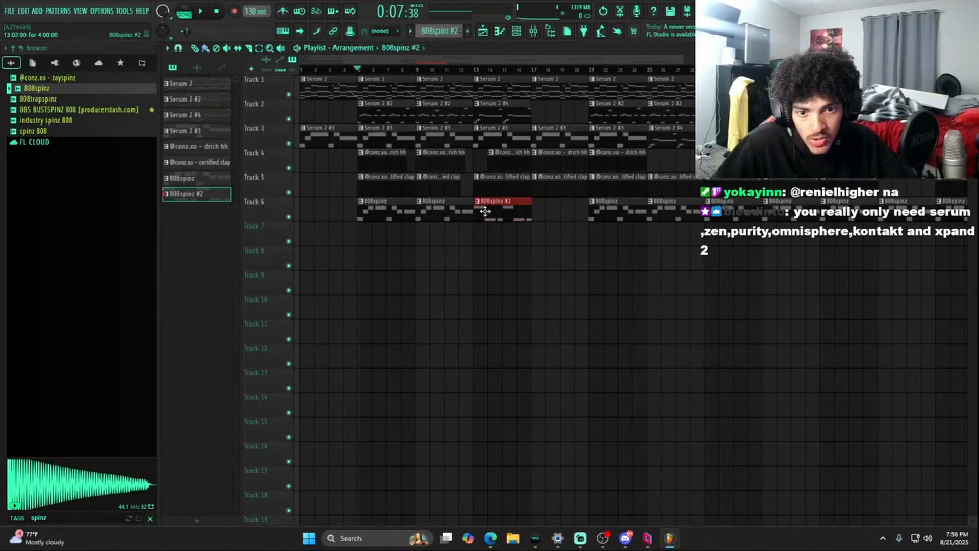
pyautogui.hotkey('ctrl', 'b')
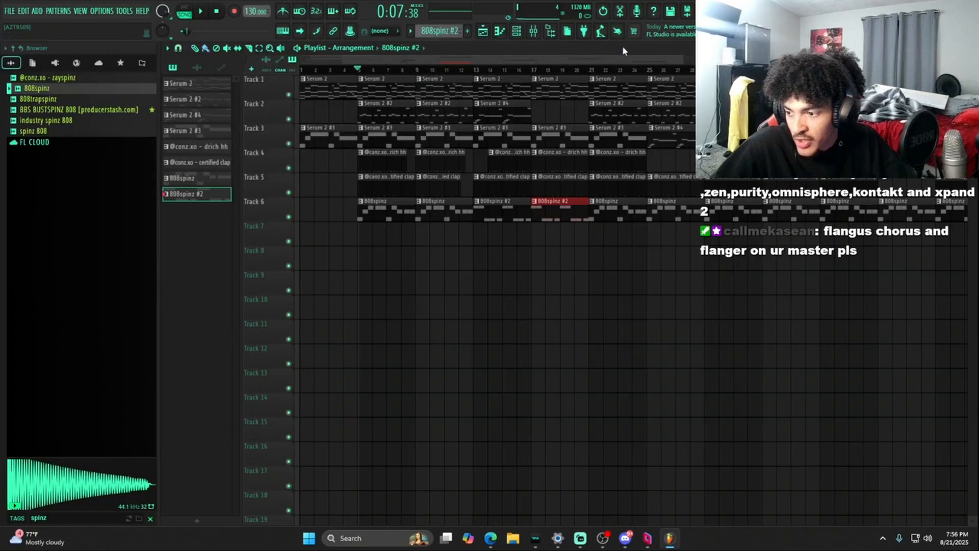
# Align the 808spinz #2 clip at bar 17 and the Serum 2 #4 clip at bar 13 with their bar lines
pyautogui.scroll(6, 400, 209)
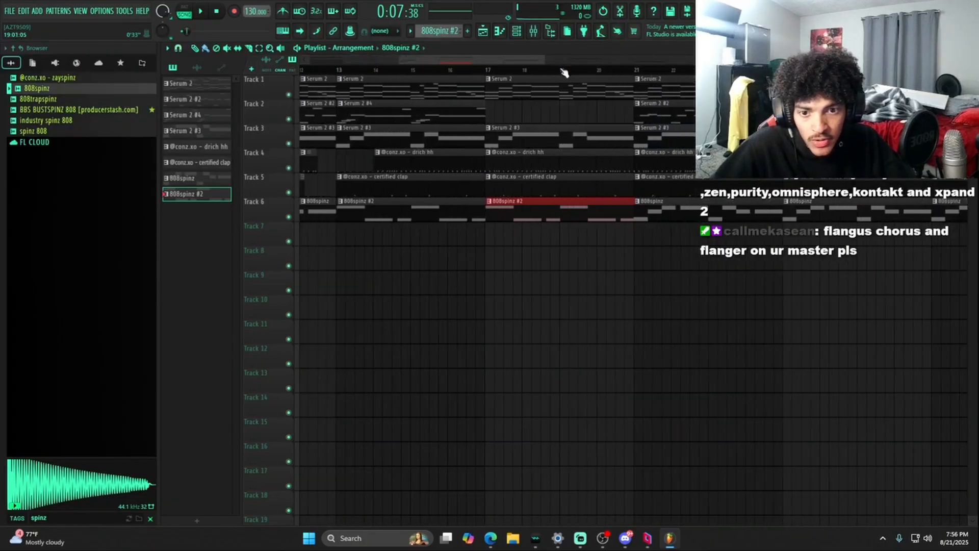
pyautogui.moveTo(419, 212); pyautogui.dragTo(418, 212)
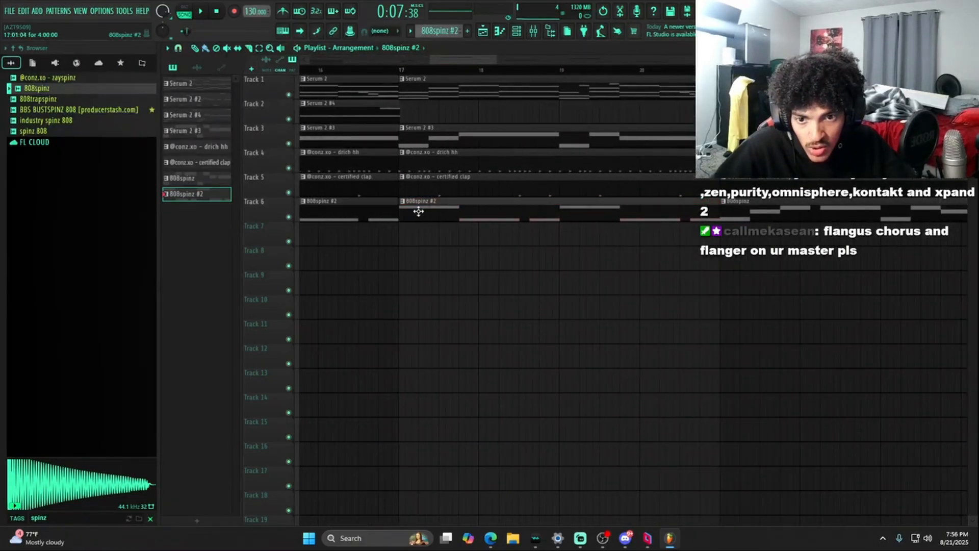
pyautogui.scroll(2, 444, 79)
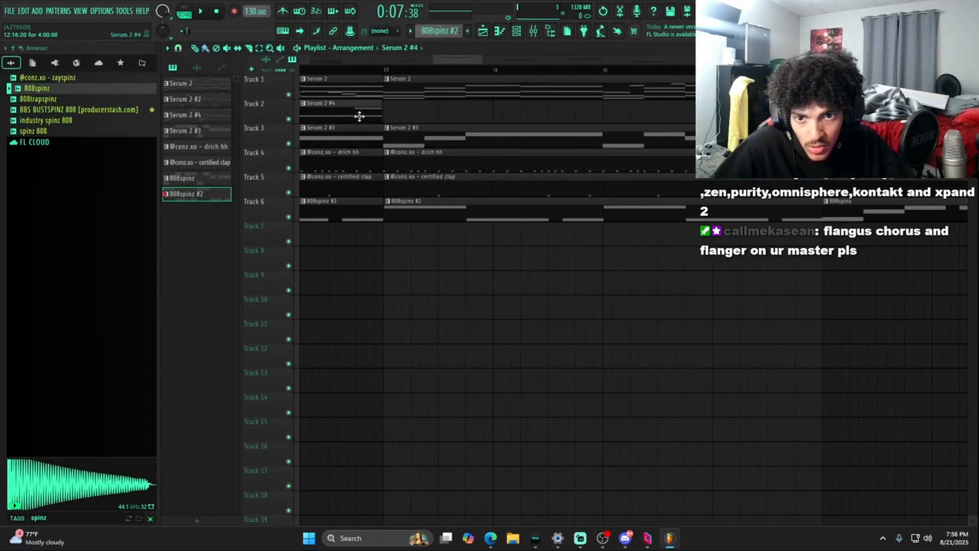
pyautogui.click(372, 104)
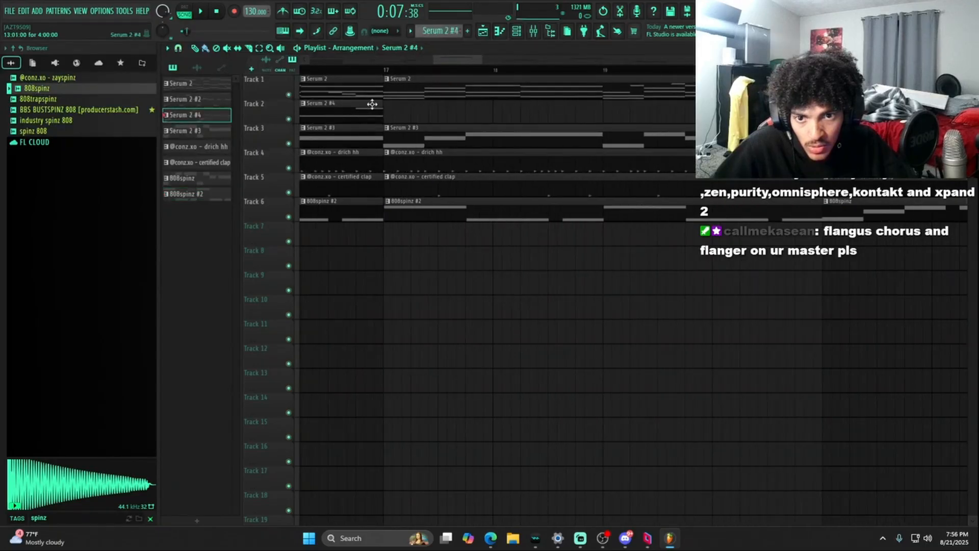
pyautogui.scroll(-5, 399, 75)
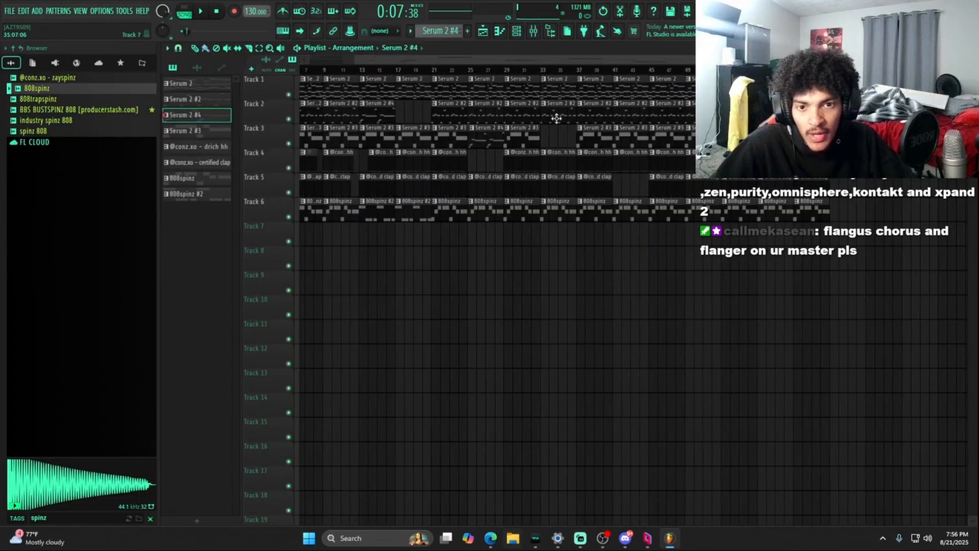
pyautogui.moveTo(451, 60); pyautogui.dragTo(405, 60)
# Load the prodtag mixer track preset into mixer track Insert 9
pyautogui.click(533, 32)
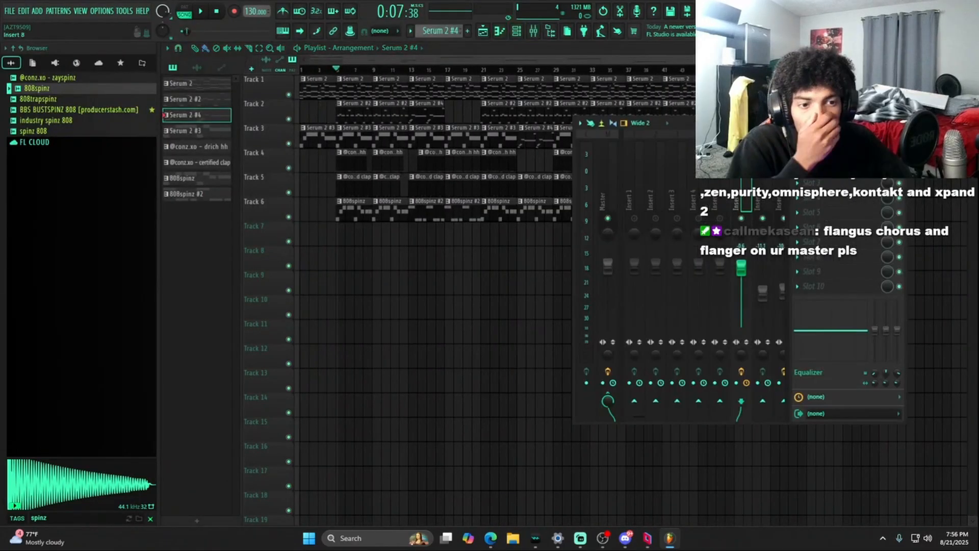
pyautogui.scroll(-4, 738, 158)
pyautogui.scroll(2, 738, 158)
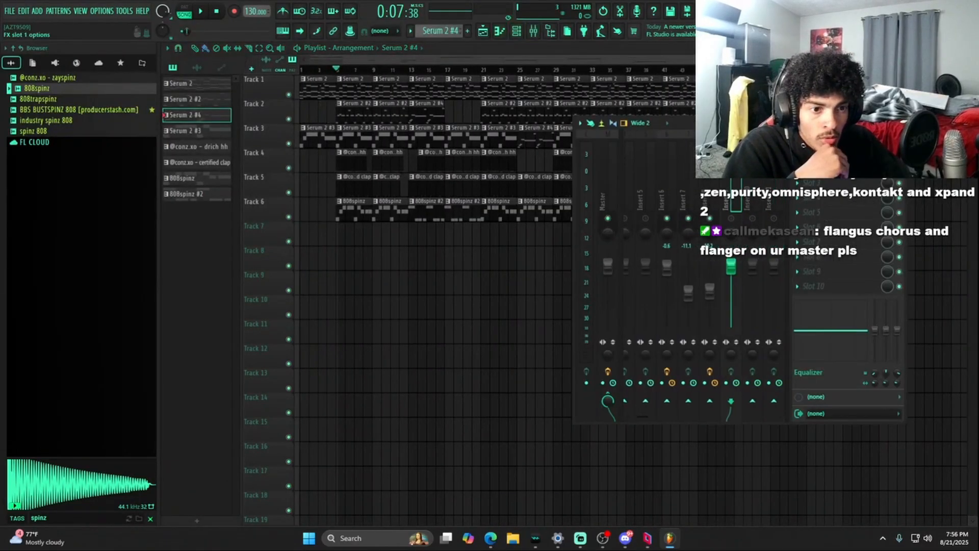
pyautogui.click(796, 153)
pyautogui.click(751, 228)
pyautogui.rightClick(742, 147)
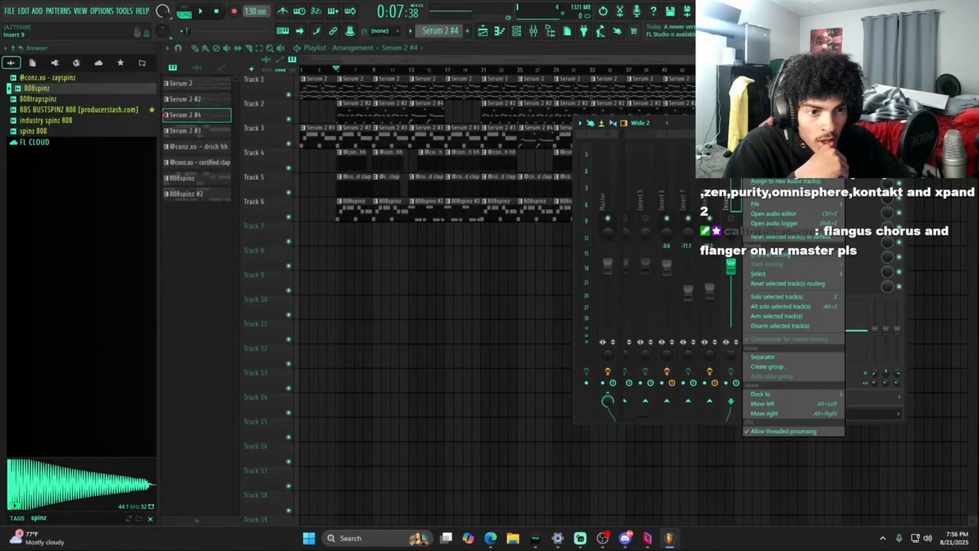
pyautogui.moveTo(826, 204)
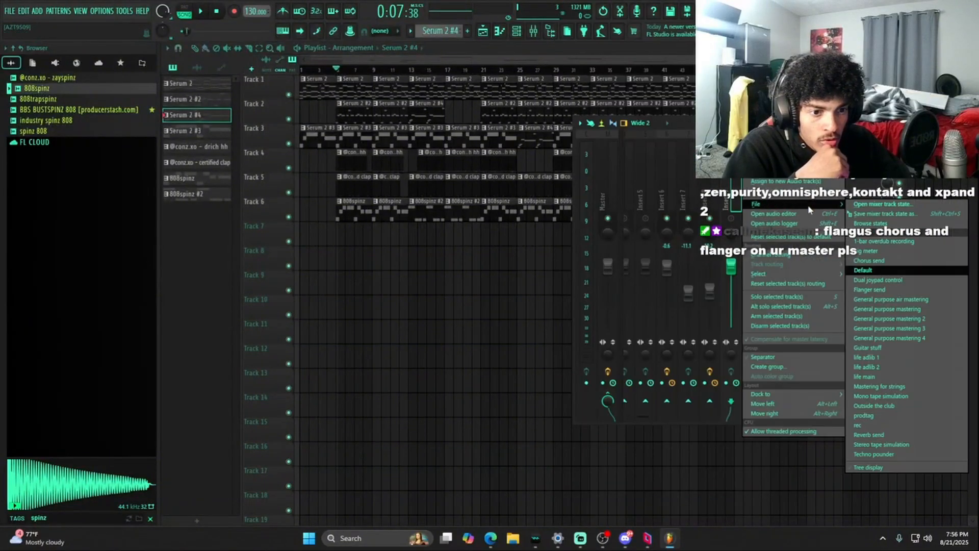
pyautogui.click(881, 204)
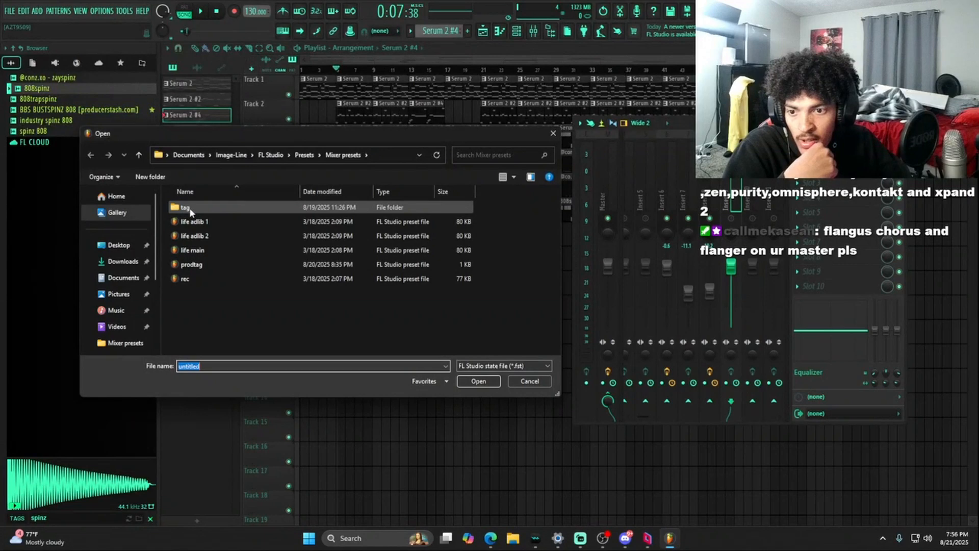
pyautogui.click(217, 264)
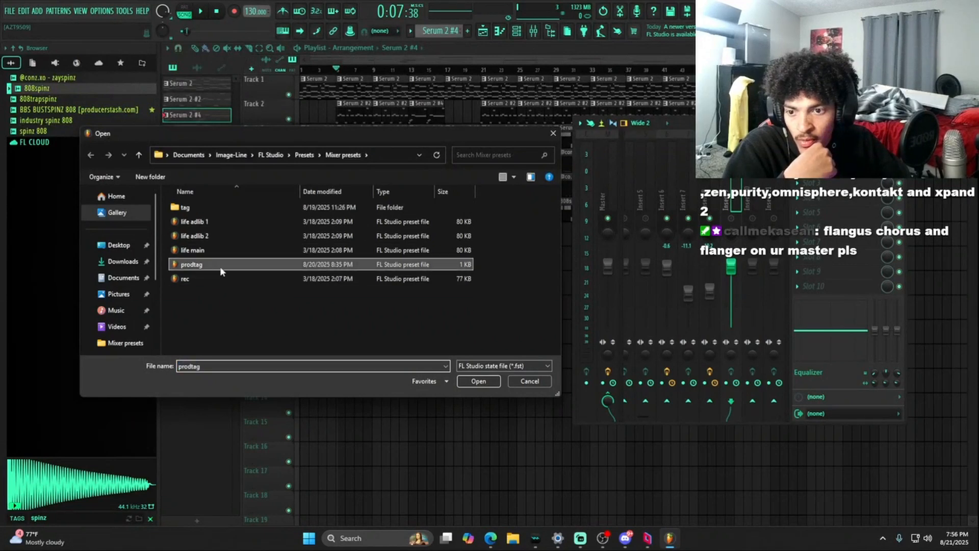
pyautogui.click(478, 381)
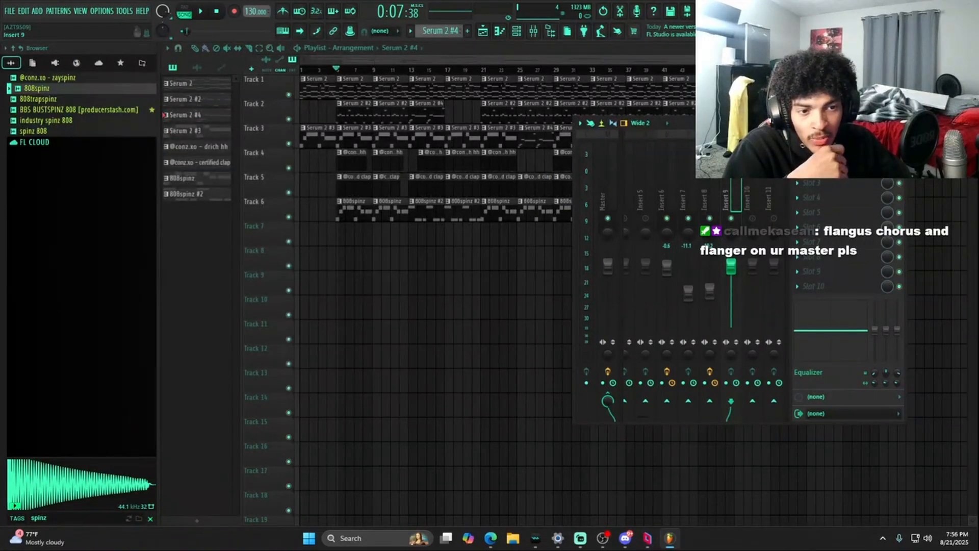
pyautogui.rightClick(732, 160)
pyautogui.moveTo(781, 205)
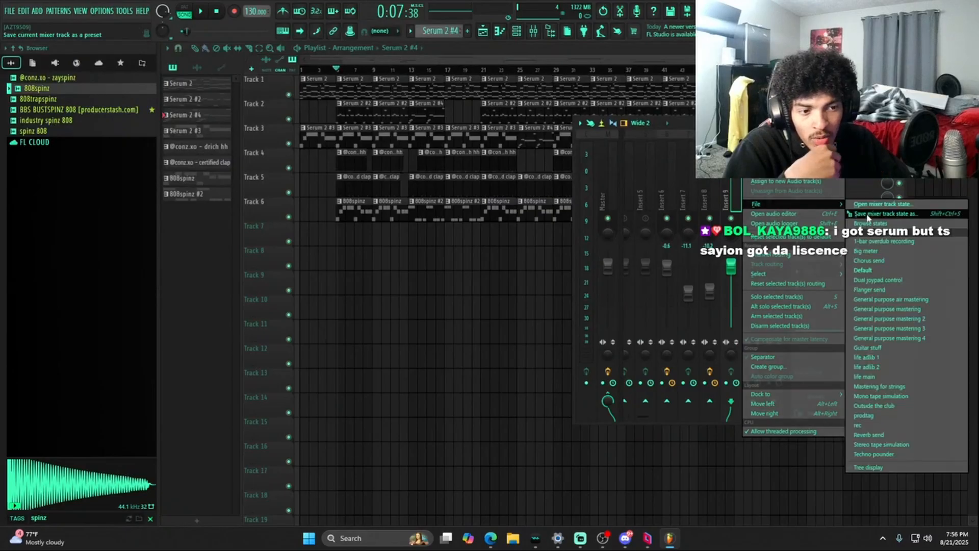
pyautogui.click(867, 204)
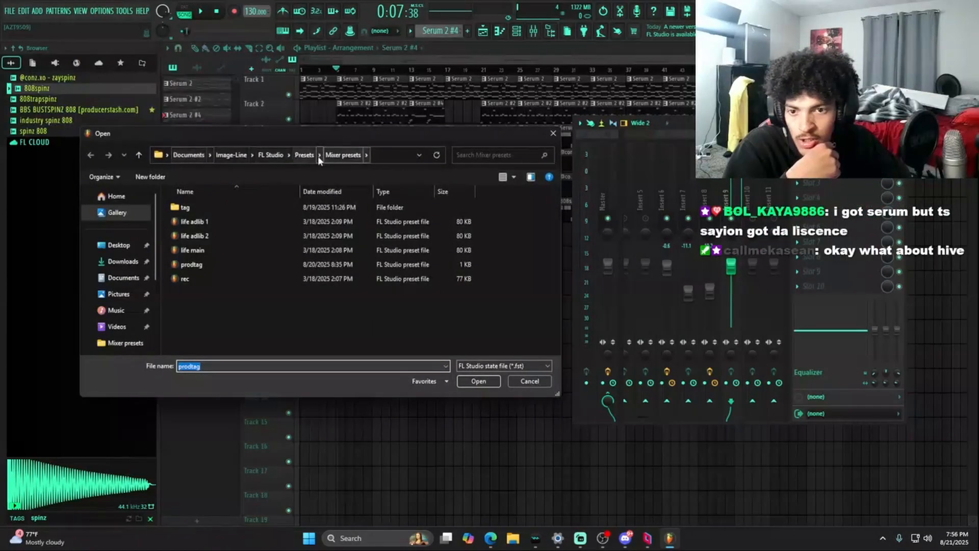
pyautogui.doubleClick(238, 203)
pyautogui.click(553, 133)
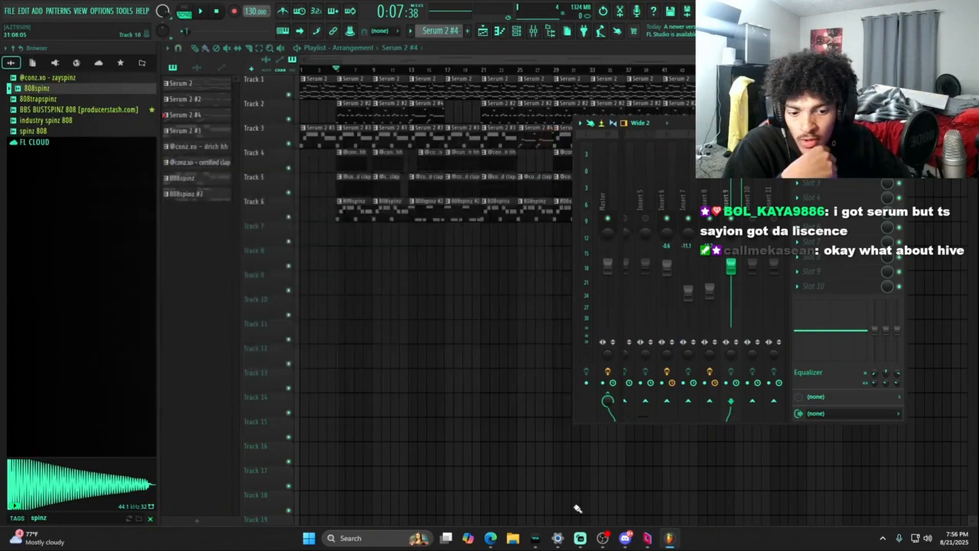
# Switch to File Explorer and place the in another life 2 audio from the Mixer presets tag folder on Track 8, ending at bar 5
pyautogui.click(514, 539)
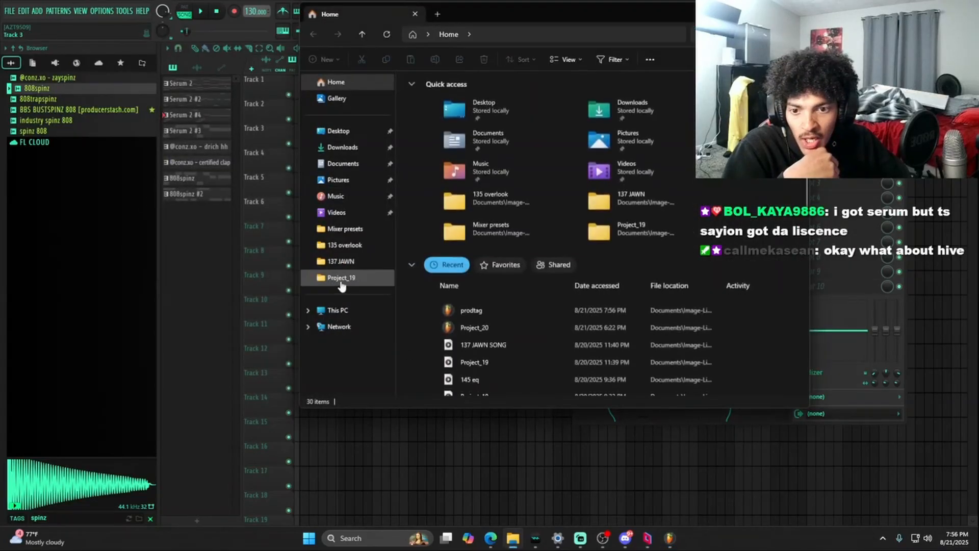
pyautogui.click(356, 231)
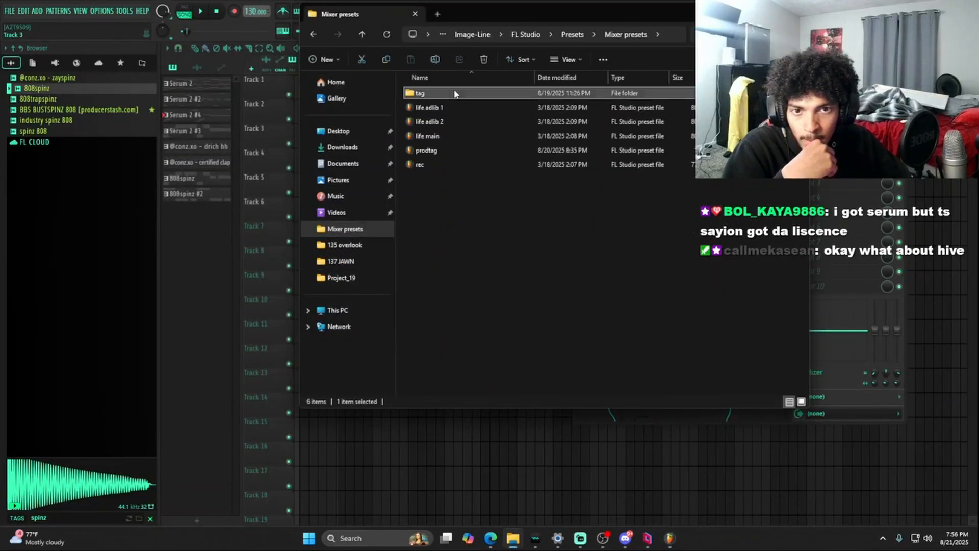
pyautogui.doubleClick(454, 90)
pyautogui.moveTo(504, 13); pyautogui.dragTo(602, 33)
pyautogui.moveTo(534, 113); pyautogui.dragTo(332, 250)
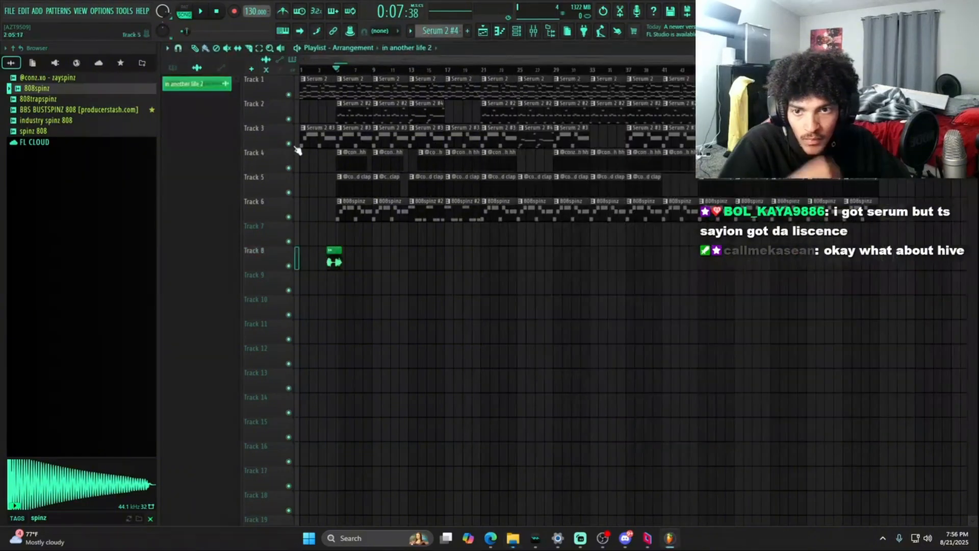
pyautogui.scroll(5, 321, 70)
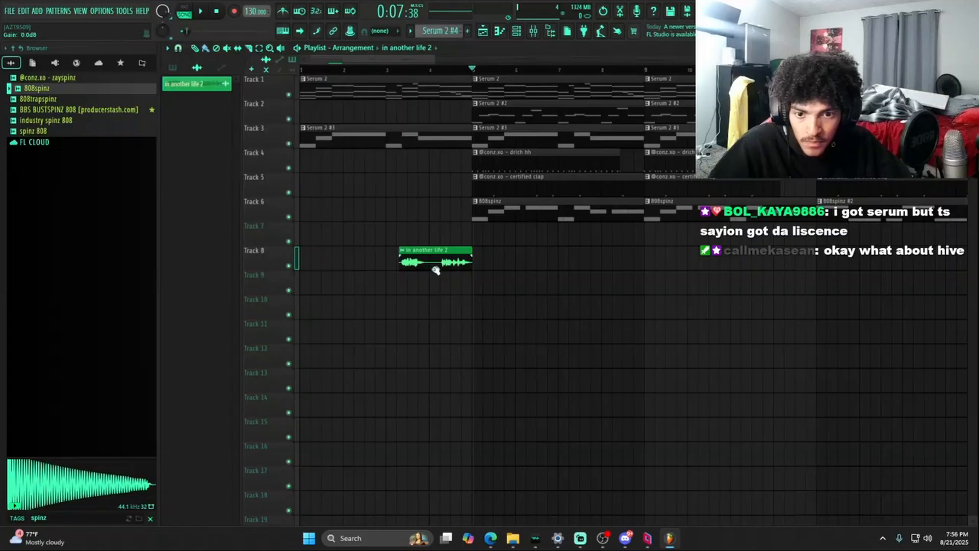
# Route the in another life 2 clip to mixer track 22 and load Fruity Flangus and Fruity Delay 3 there
pyautogui.doubleClick(456, 244)
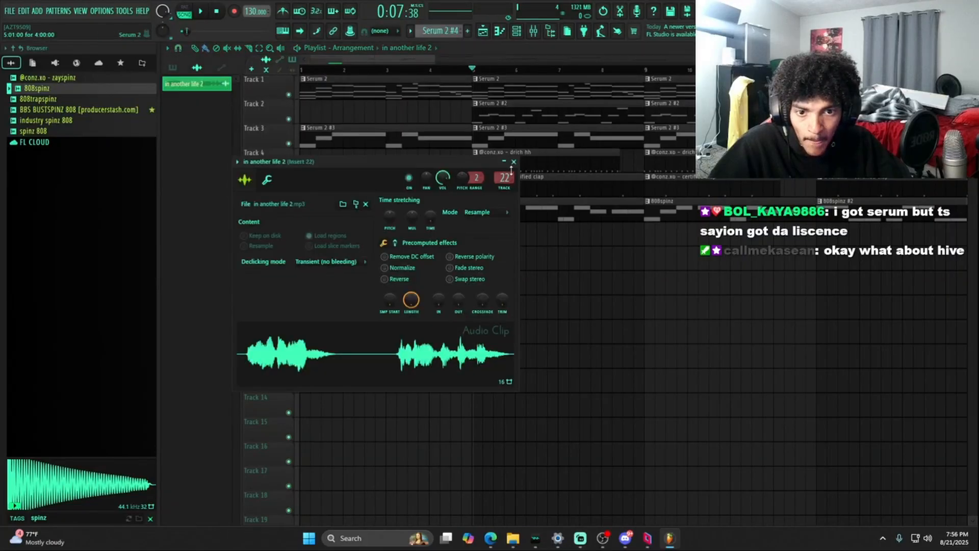
pyautogui.click(549, 33)
pyautogui.click(798, 185)
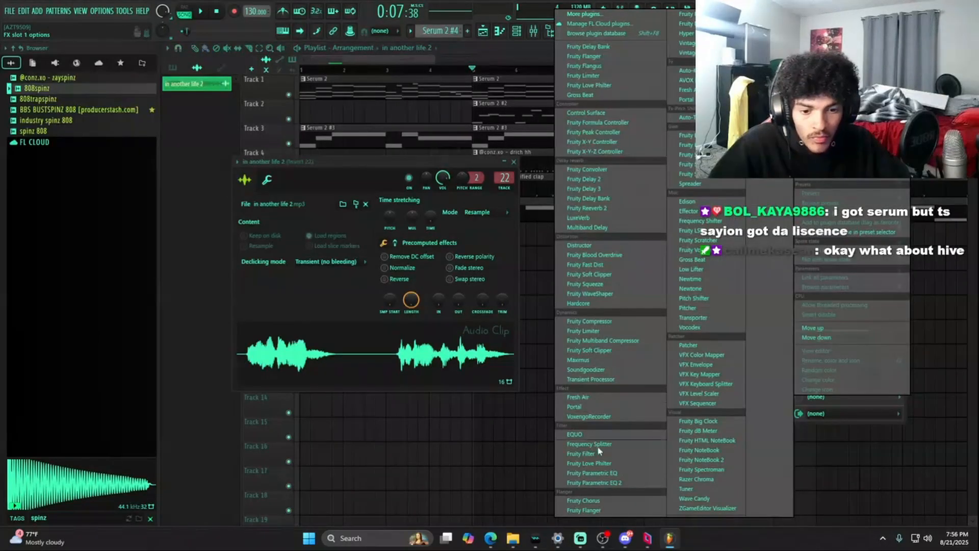
pyautogui.click(616, 66)
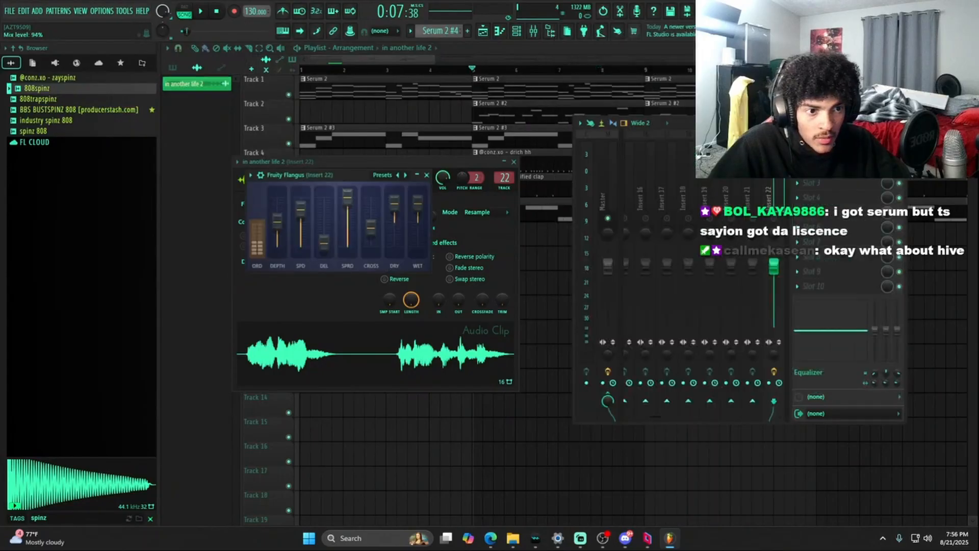
pyautogui.click(879, 182)
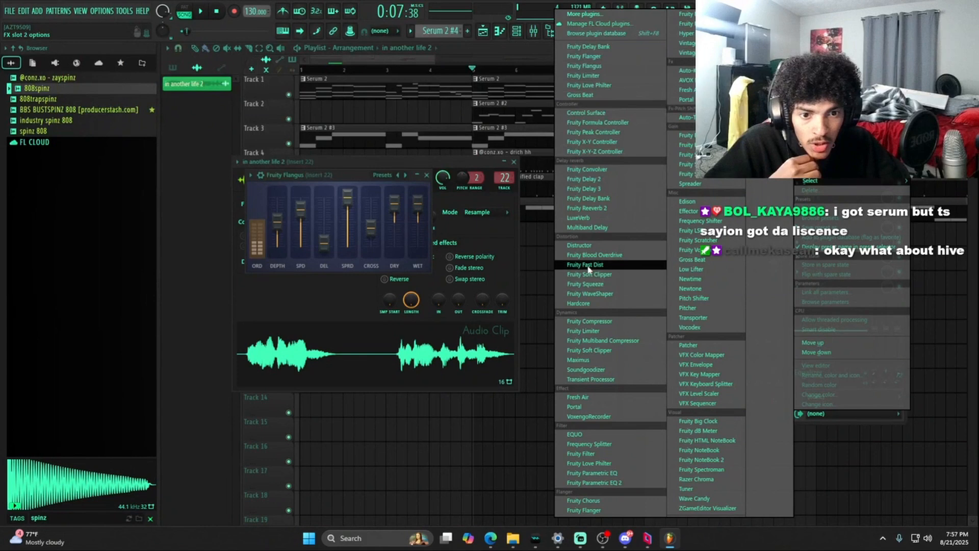
pyautogui.click(583, 189)
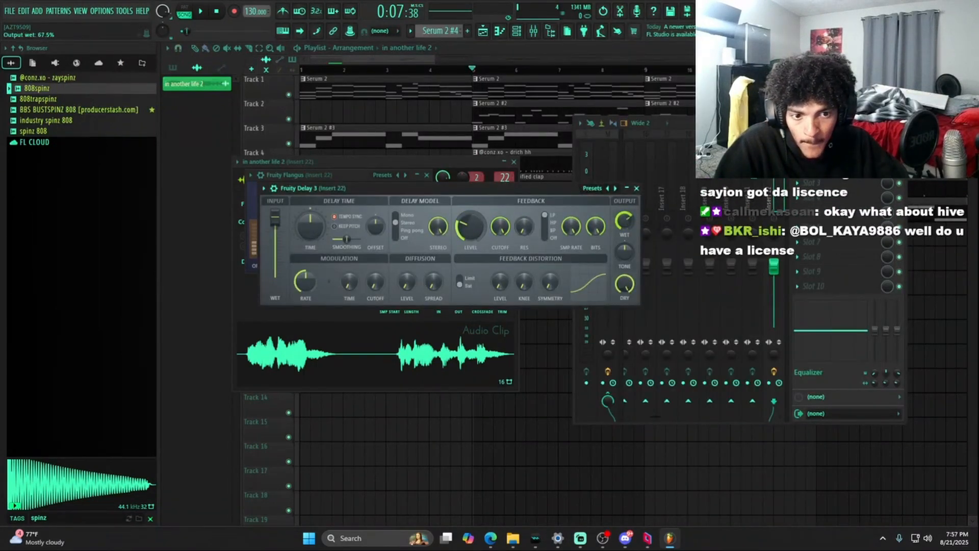
# Audition the in another life 2 clip from about bar 3 and trim its start to bar 4
pyautogui.press('space')
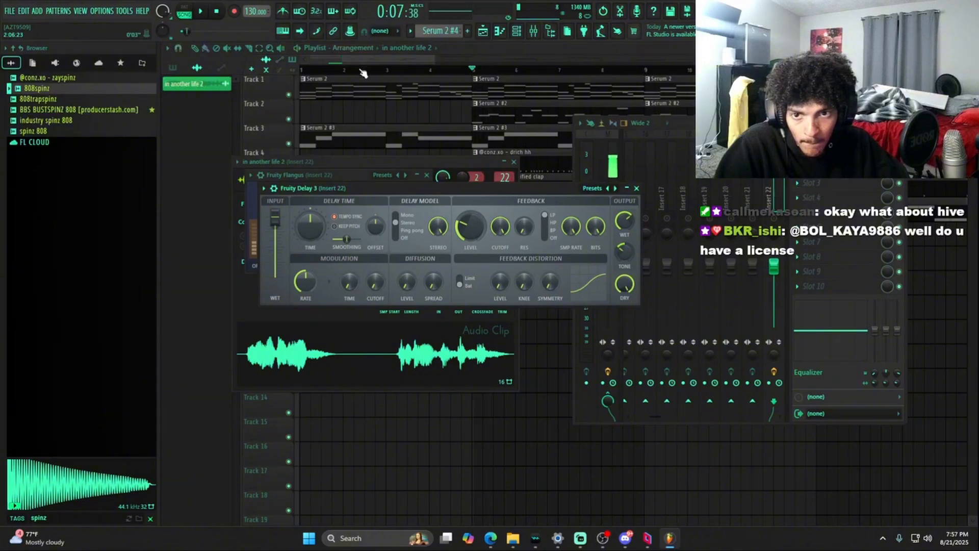
pyautogui.press('F12')
pyautogui.click(395, 71)
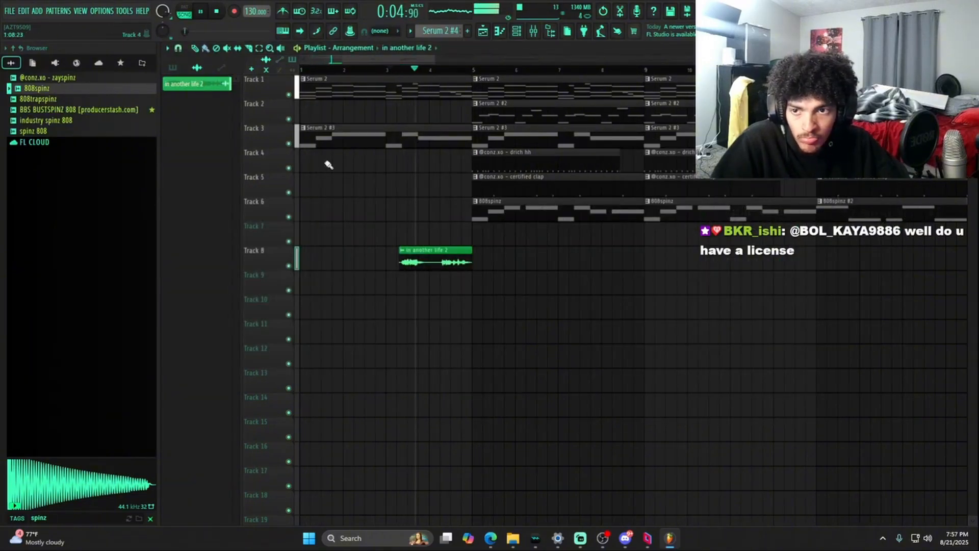
pyautogui.press('space')
pyautogui.press('F9')
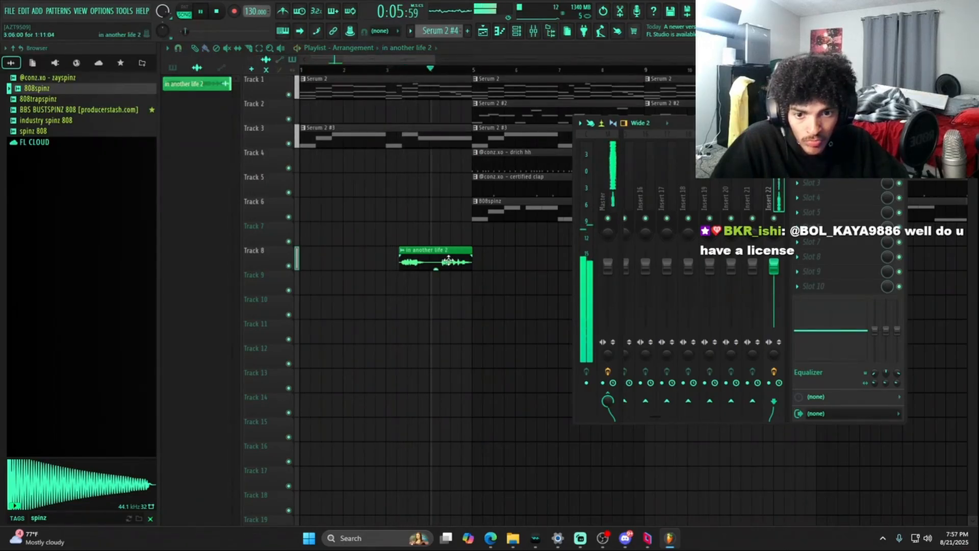
pyautogui.press('F9')
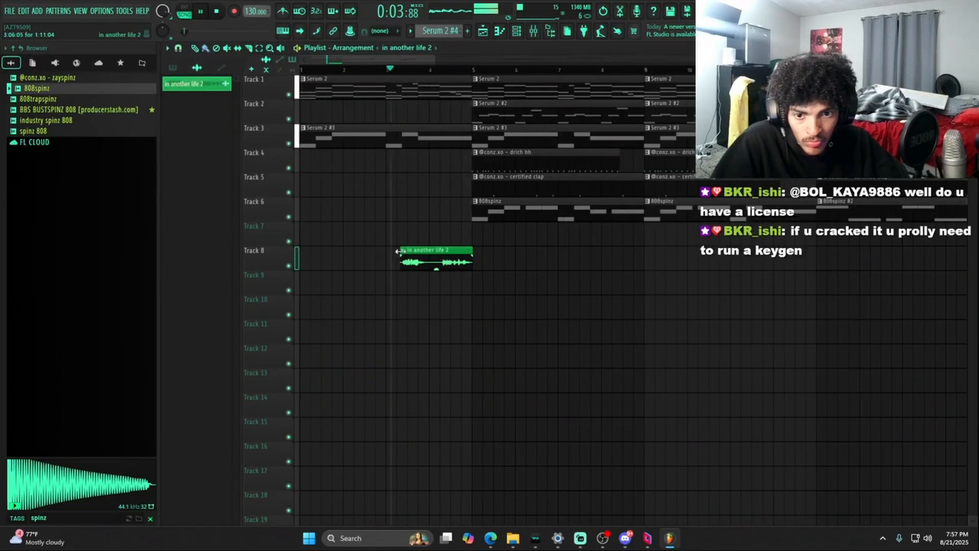
pyautogui.moveTo(400, 251); pyautogui.dragTo(453, 272)
# Add Fruity Parametric EQ 2 to Insert 22, cutting the lows with band 1, dipping band 4 and slightly boosting band 5
pyautogui.click(542, 31)
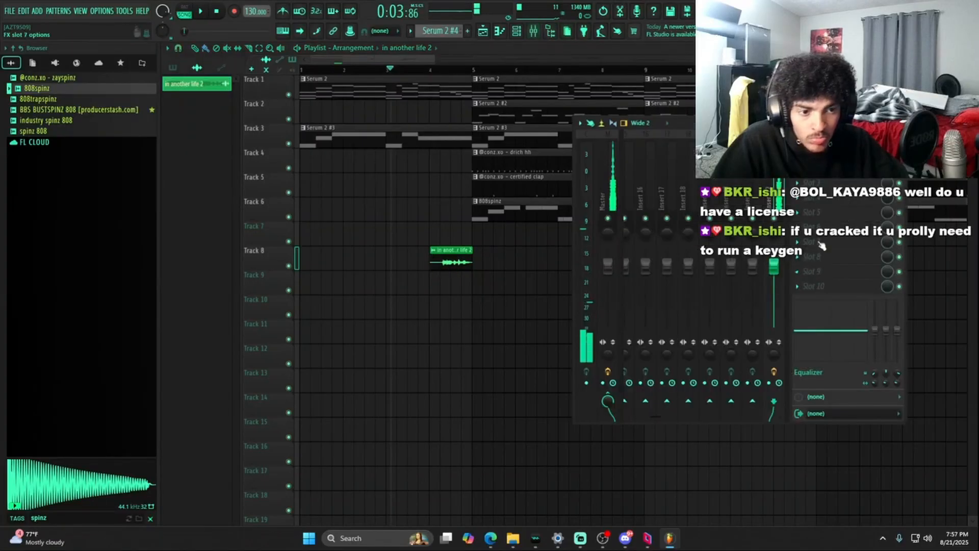
pyautogui.click(803, 243)
pyautogui.click(635, 485)
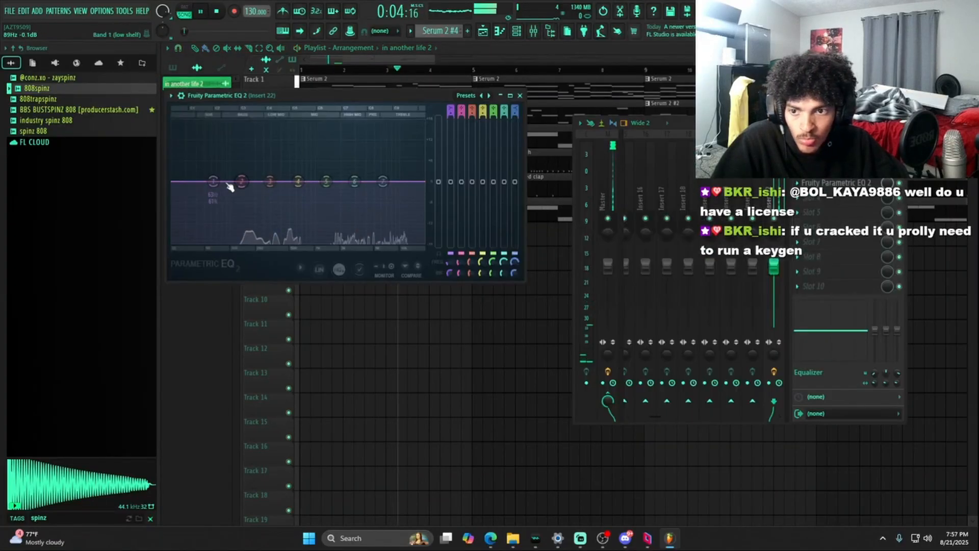
pyautogui.moveTo(214, 182); pyautogui.dragTo(278, 242)
pyautogui.moveTo(298, 182); pyautogui.dragTo(293, 195)
pyautogui.moveTo(293, 241); pyautogui.dragTo(276, 242)
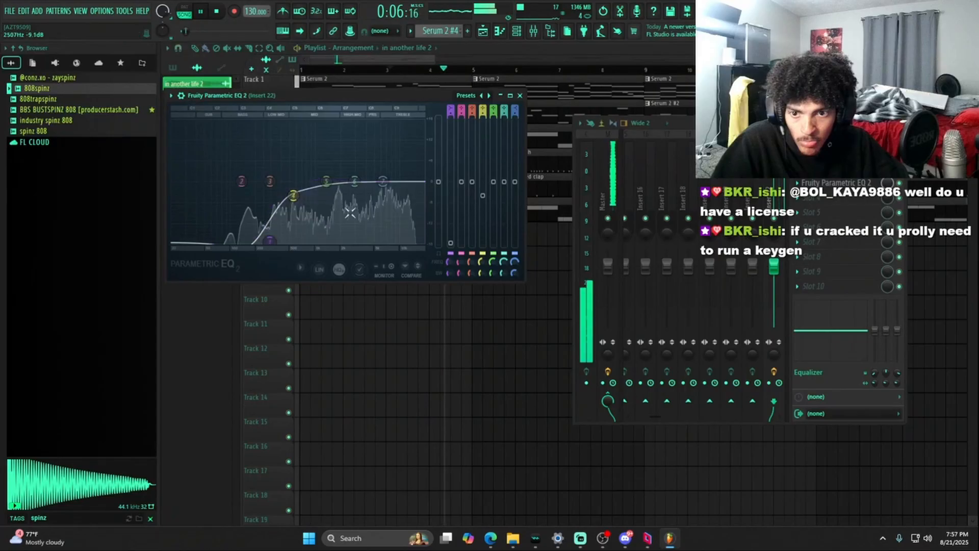
pyautogui.moveTo(326, 182); pyautogui.dragTo(326, 174)
pyautogui.moveTo(276, 241); pyautogui.dragTo(256, 238)
pyautogui.press('space')
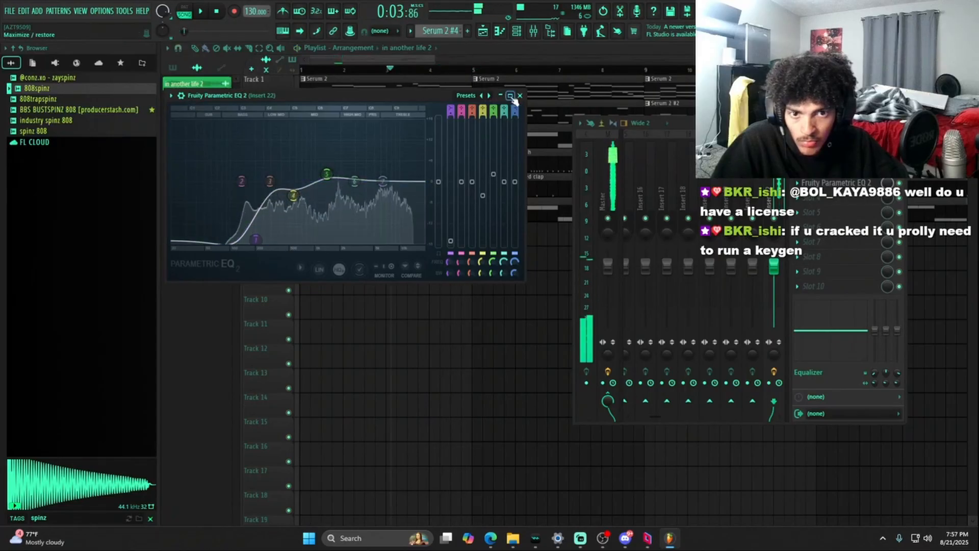
# Close the EQ and mixer and play the arrangement from the beginning
pyautogui.click(345, 46)
pyautogui.click(219, 11)
pyautogui.press('F9')
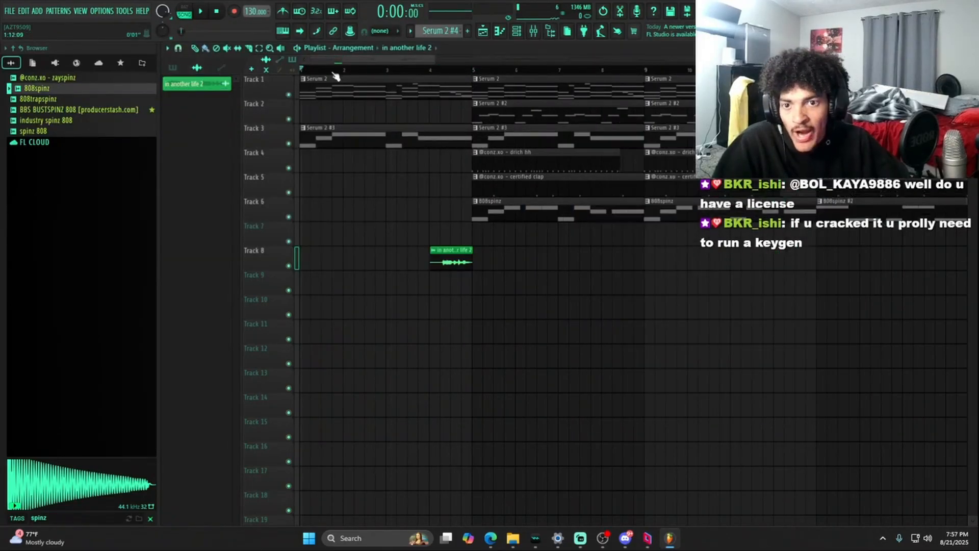
pyautogui.press('space')
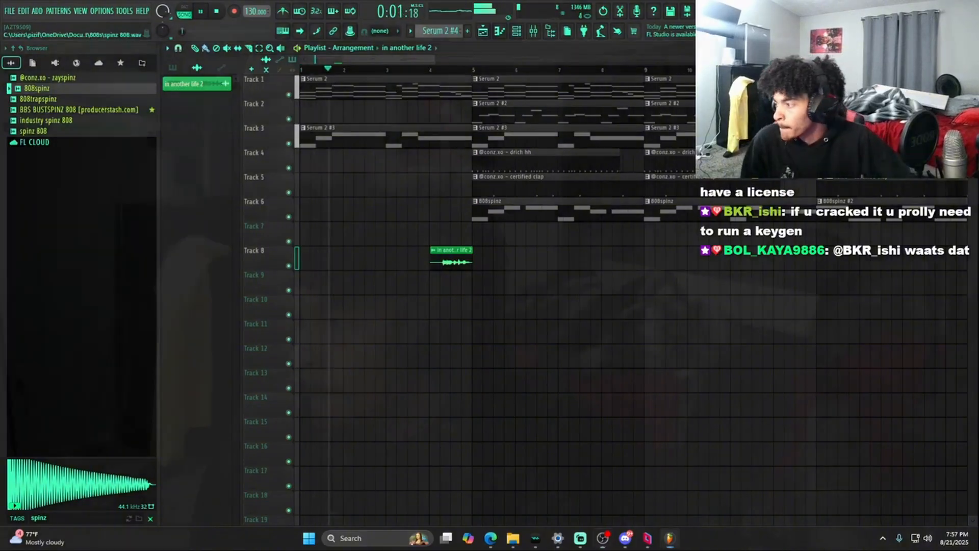